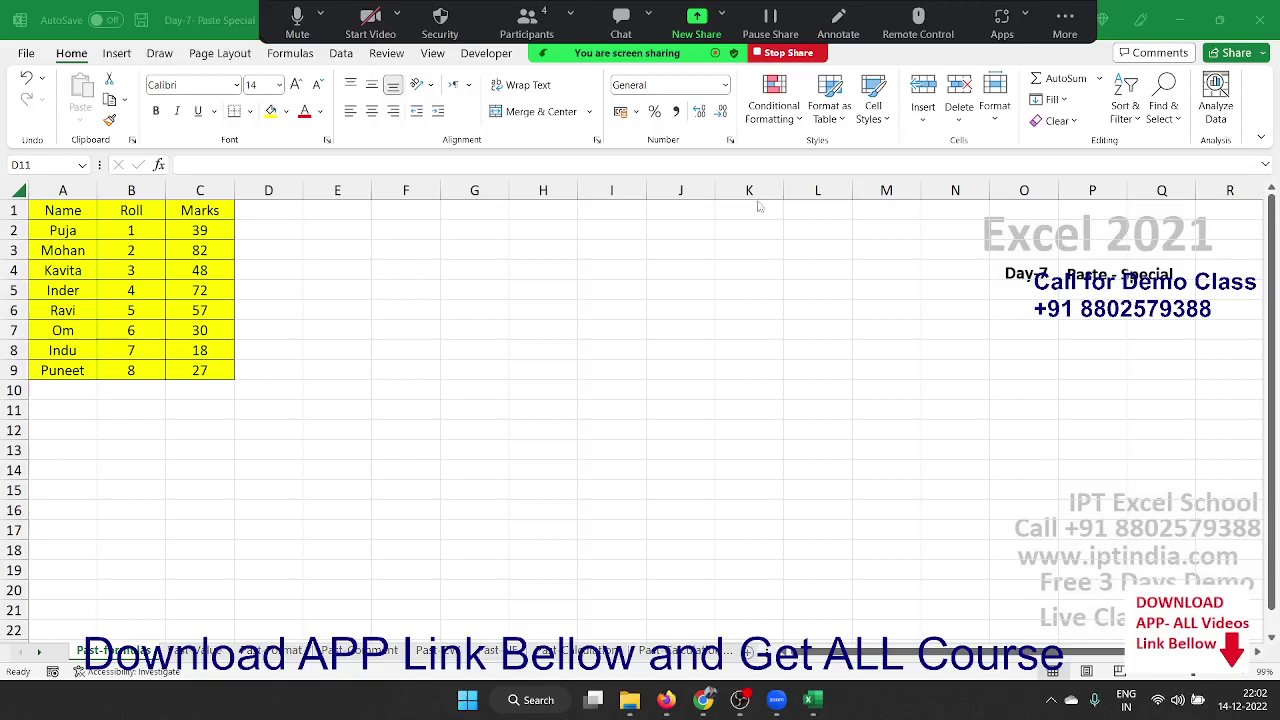
# Return to the spreadsheet and click into the Name/Roll/Marks table, landing on B4.
pyautogui.hotkey('alt', 'Tab')
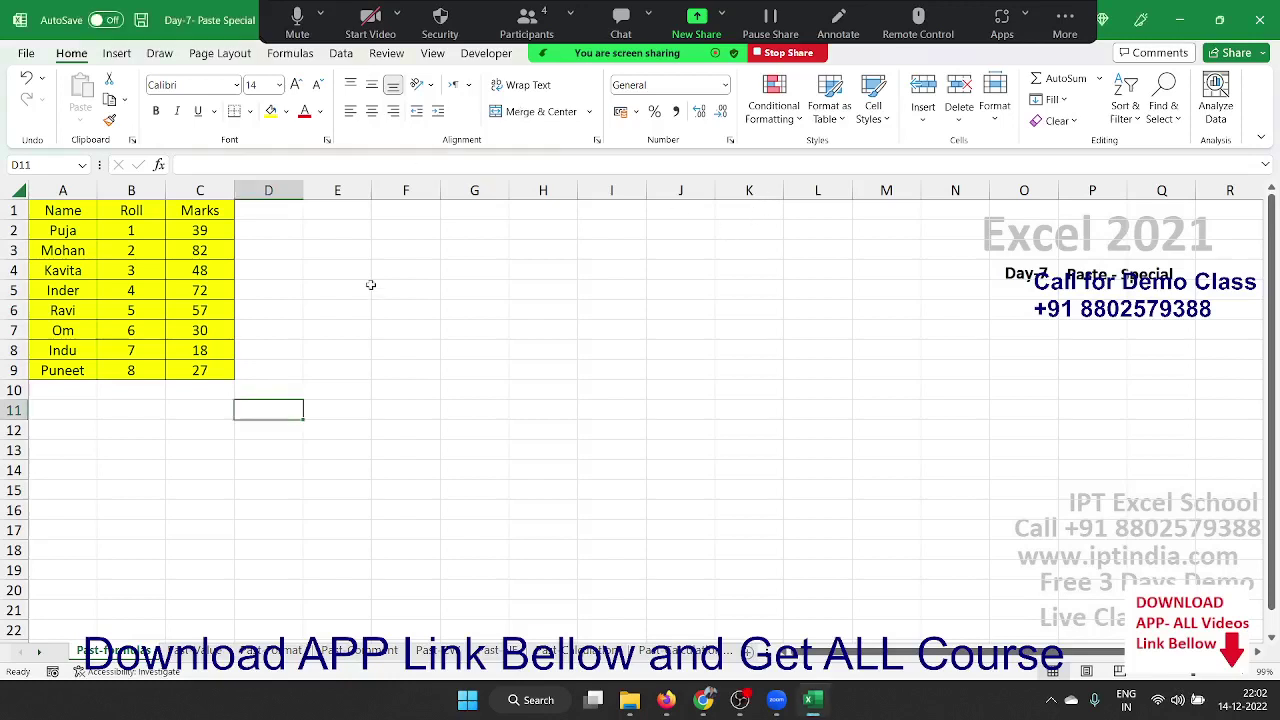
pyautogui.click(68, 68)
pyautogui.click(66, 66)
pyautogui.click(79, 99)
pyautogui.click(80, 104)
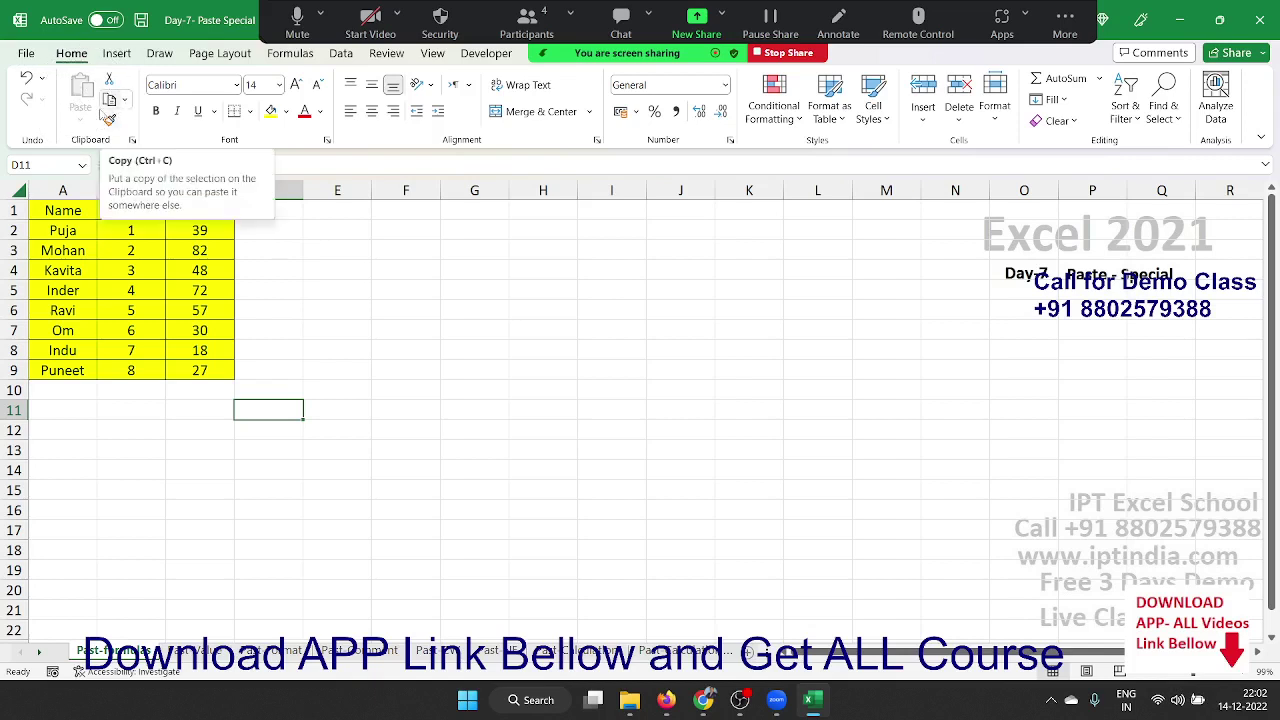
pyautogui.click(156, 276)
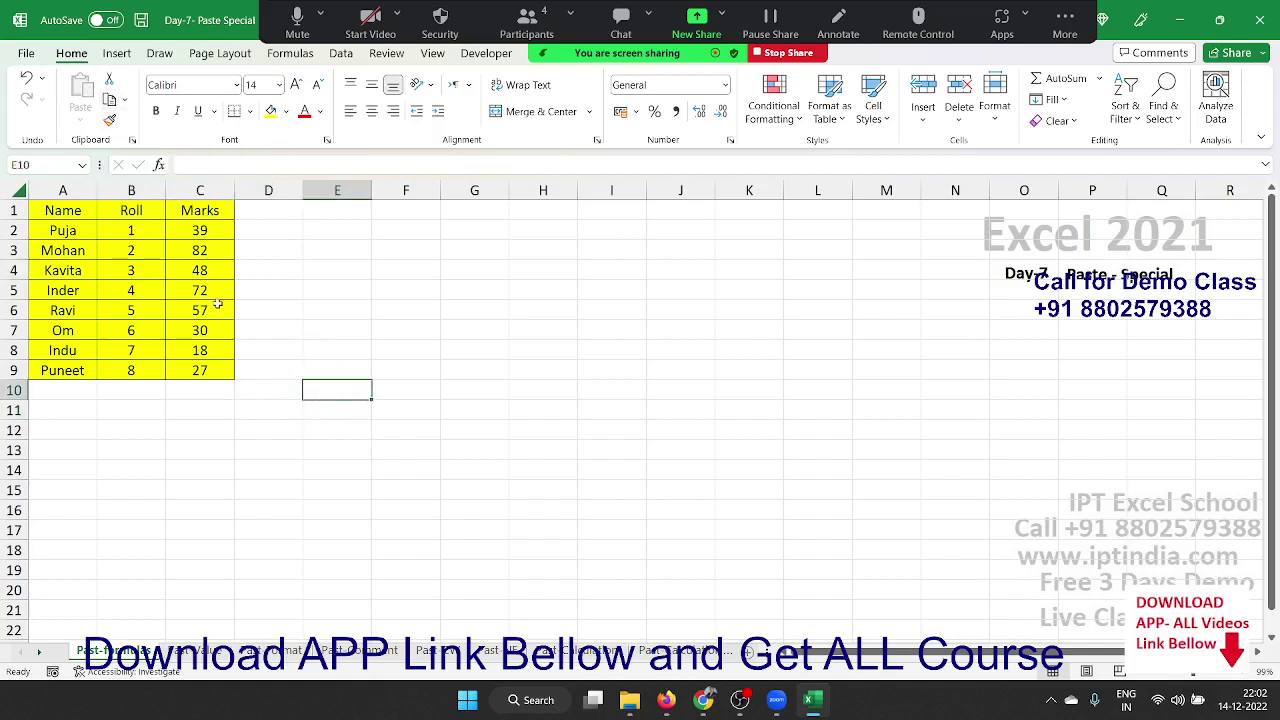
# Copy A1:C9, test-paste it at H1, undo the paste, and reselect H1.
pyautogui.moveTo(68, 218)
pyautogui.mouseDown()
pyautogui.moveTo(185, 330)
pyautogui.moveTo(186, 368)
pyautogui.mouseUp()
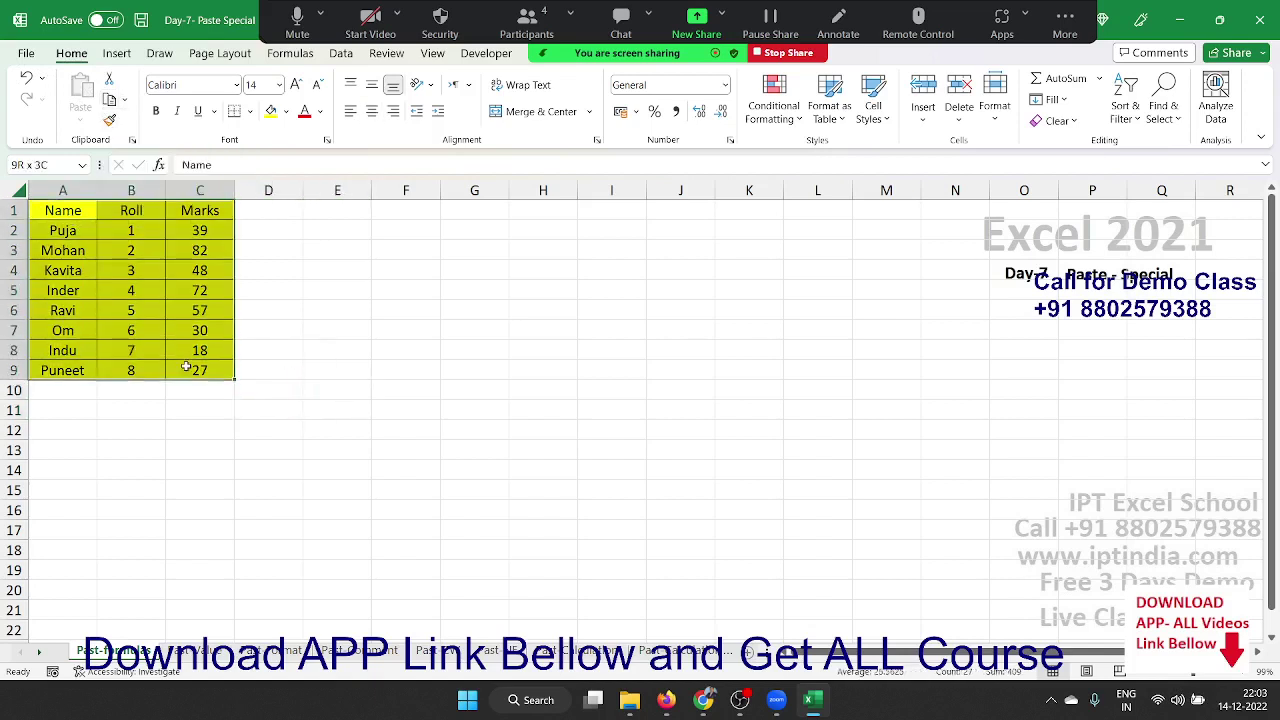
pyautogui.hotkey('ctrl', 'c')
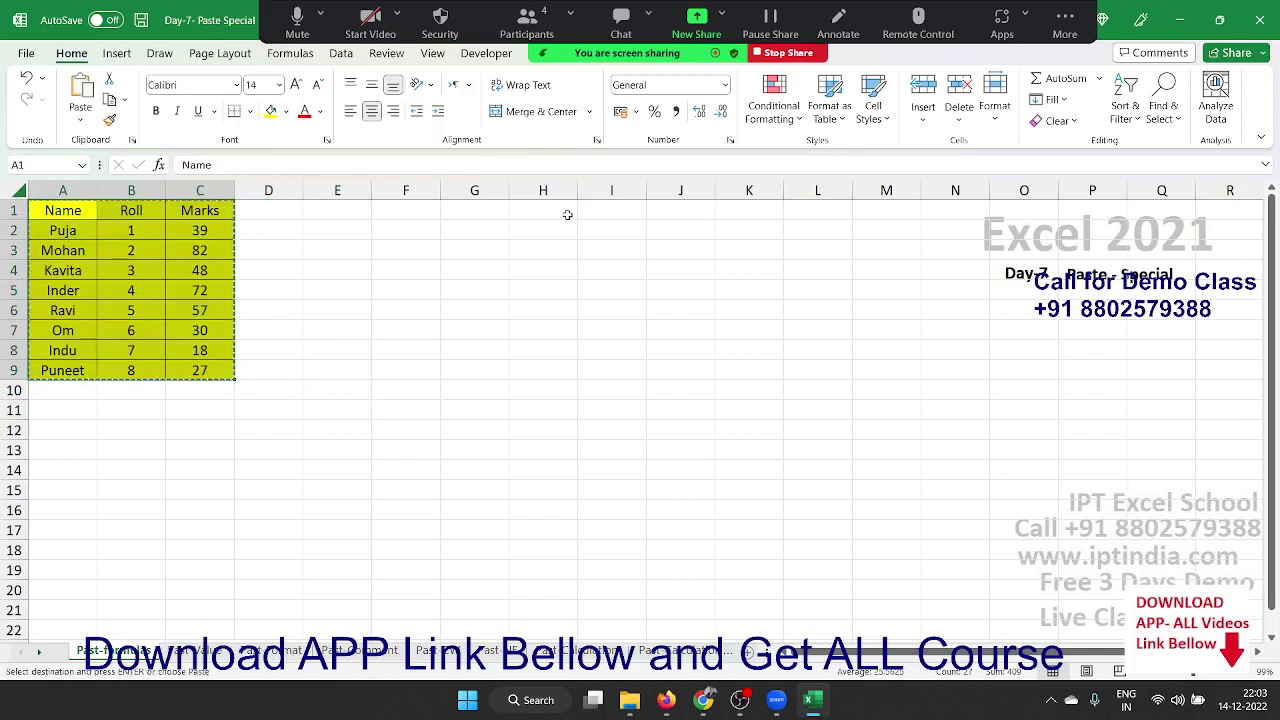
pyautogui.click(560, 210)
pyautogui.hotkey('ctrl', 'v')
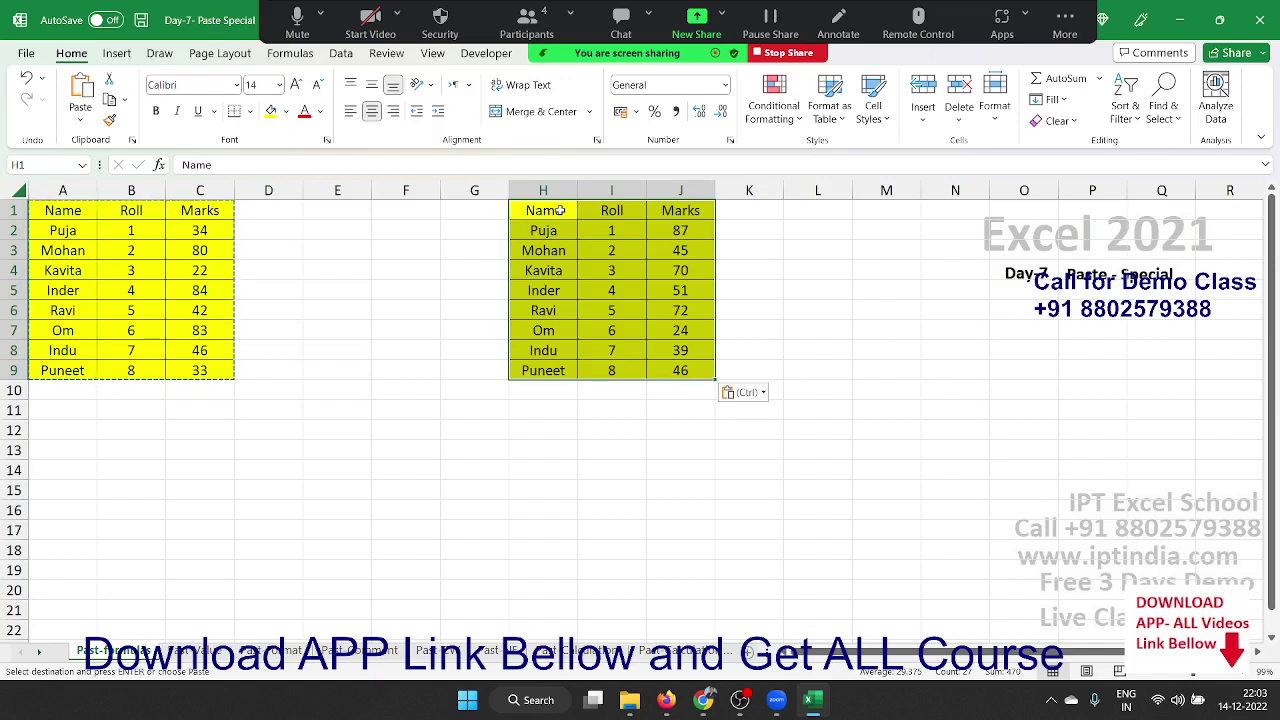
pyautogui.hotkey('ctrl', 'z')
pyautogui.click(555, 212)
# Paste Special the copied table into H1:J9 as Formulas only, without the yellow fill.
pyautogui.rightClick(556, 213)
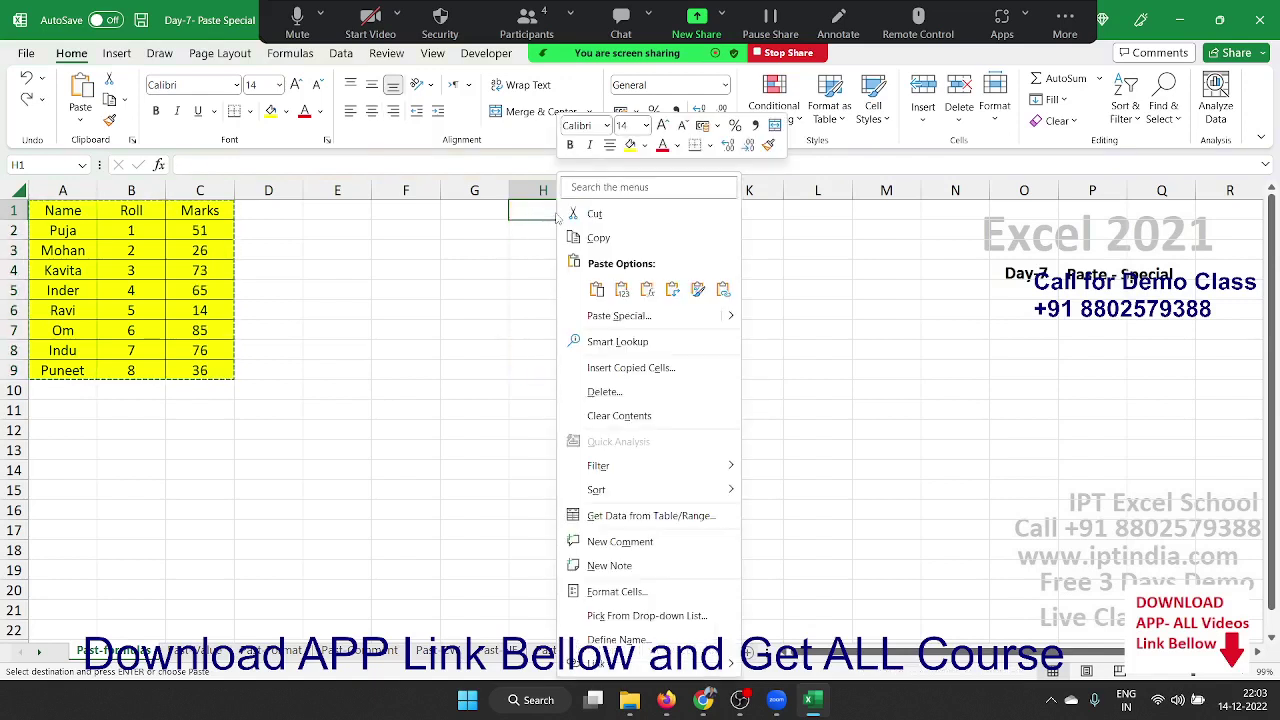
pyautogui.click(634, 316)
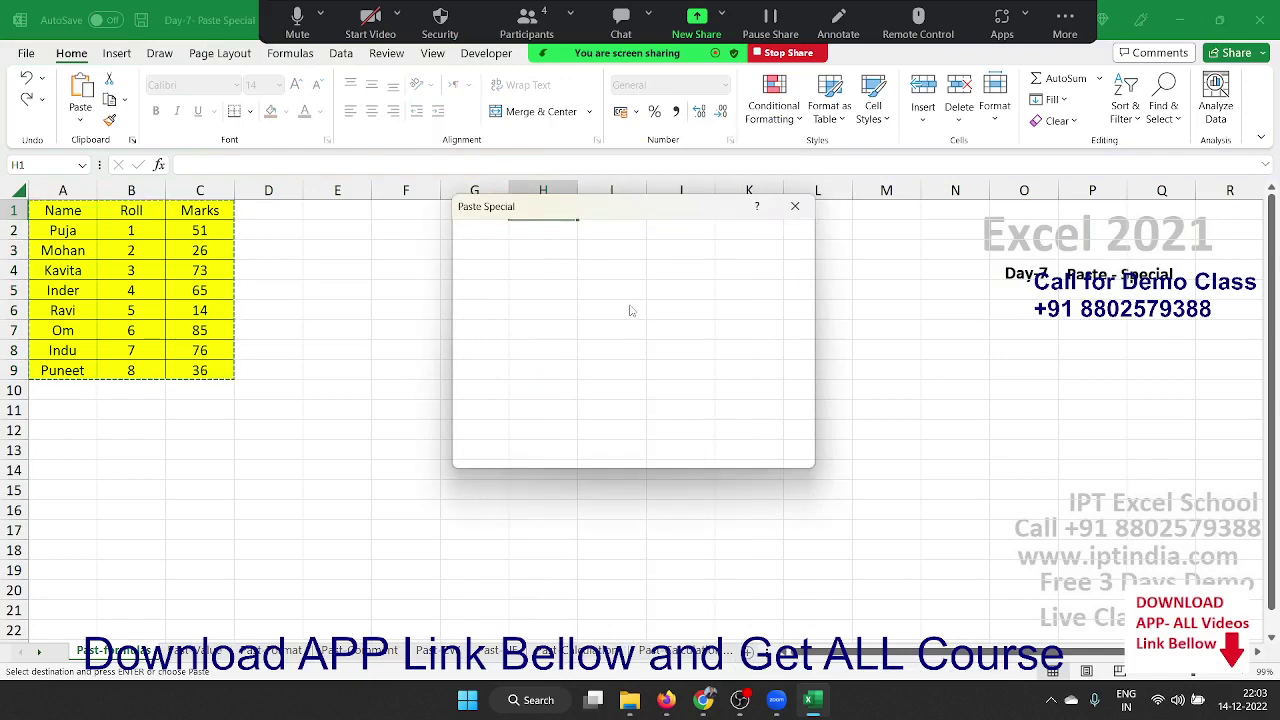
pyautogui.moveTo(611, 215)
pyautogui.mouseDown()
pyautogui.moveTo(603, 268)
pyautogui.moveTo(539, 211)
pyautogui.mouseUp()
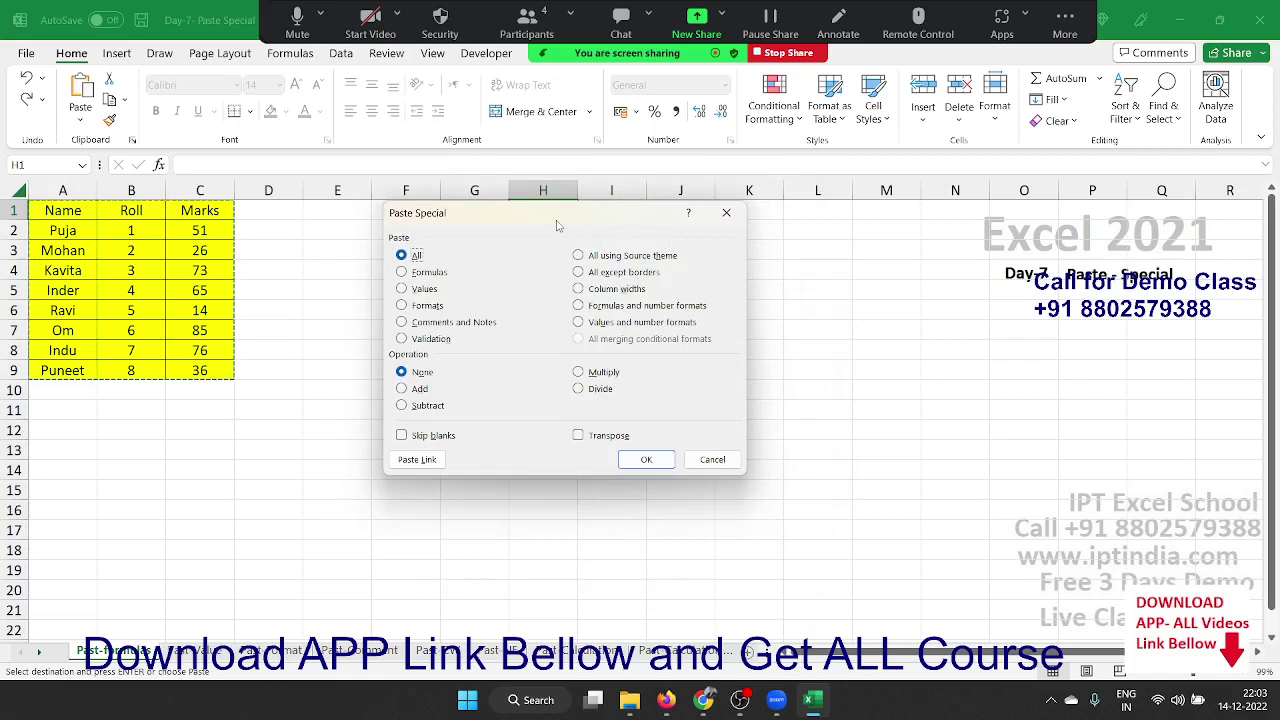
pyautogui.moveTo(557, 226); pyautogui.dragTo(758, 246)
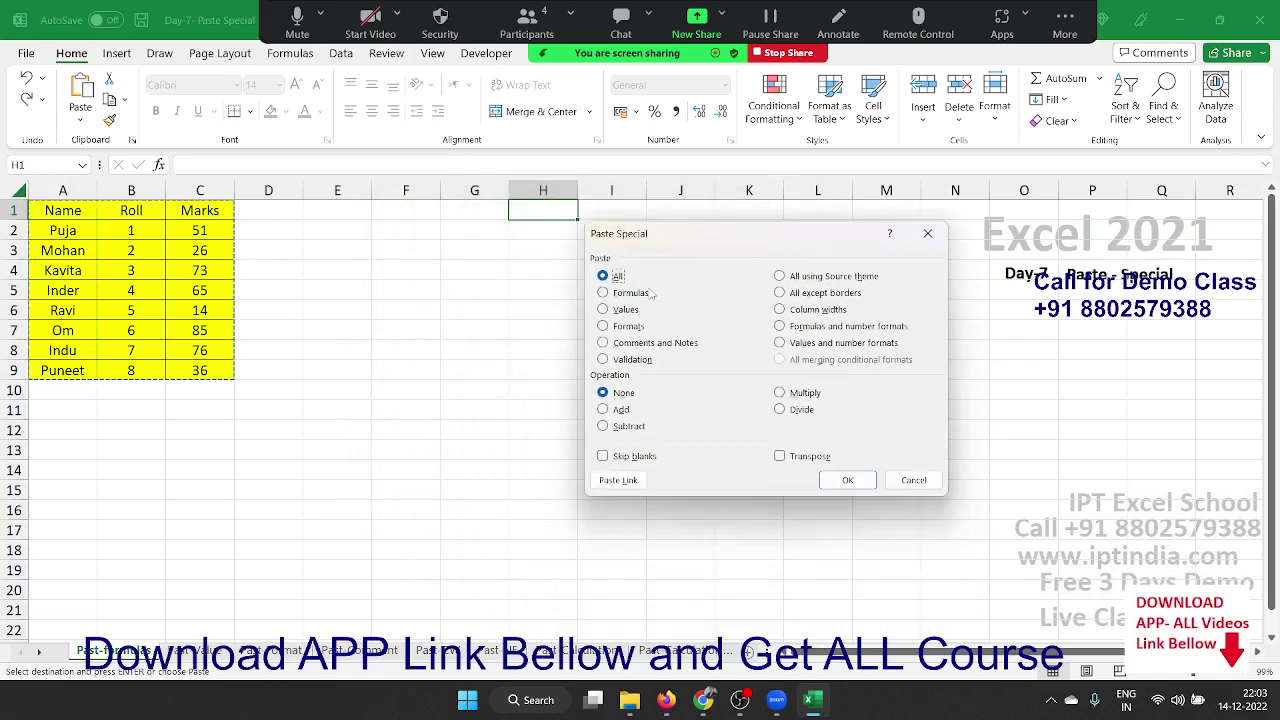
pyautogui.click(640, 292)
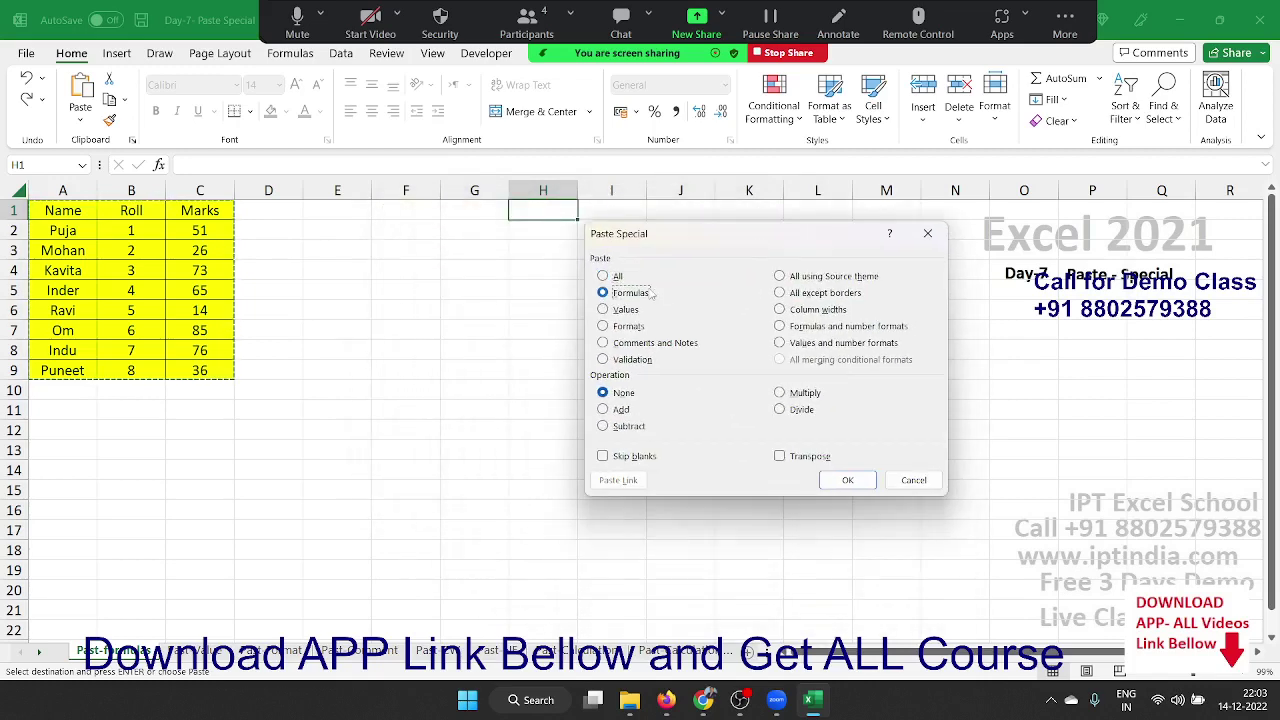
pyautogui.click(847, 480)
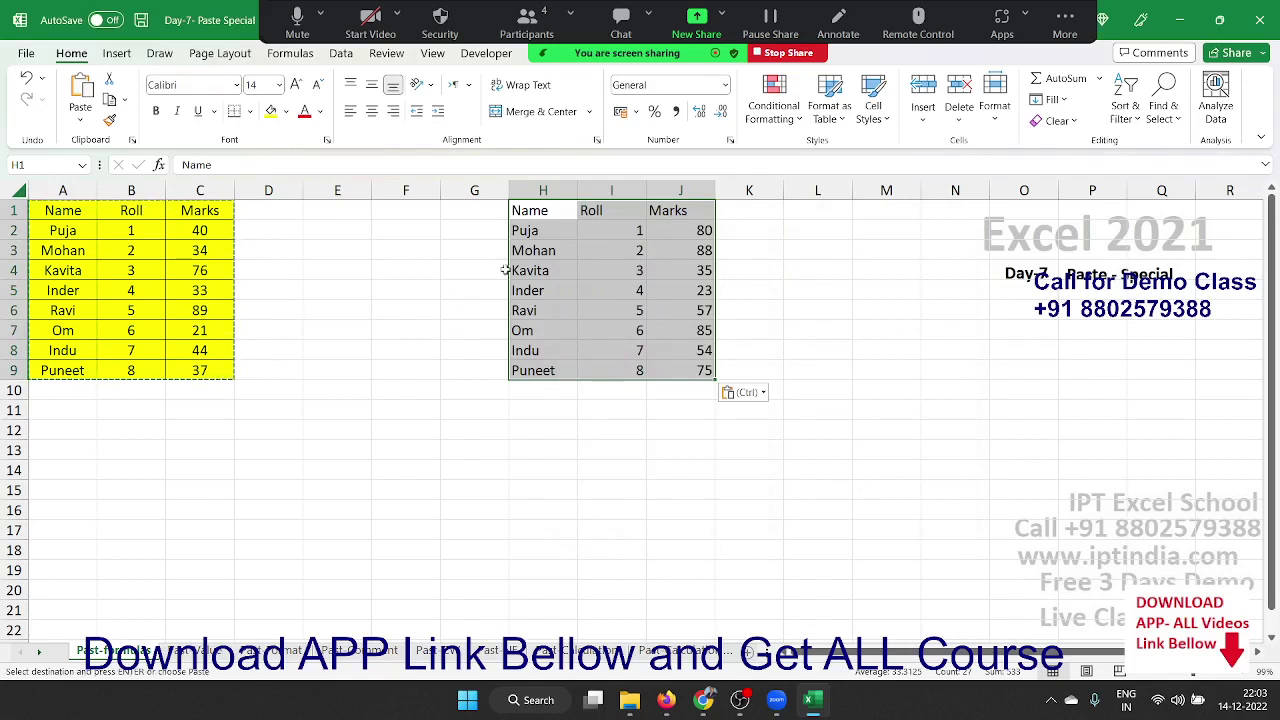
pyautogui.click(567, 214)
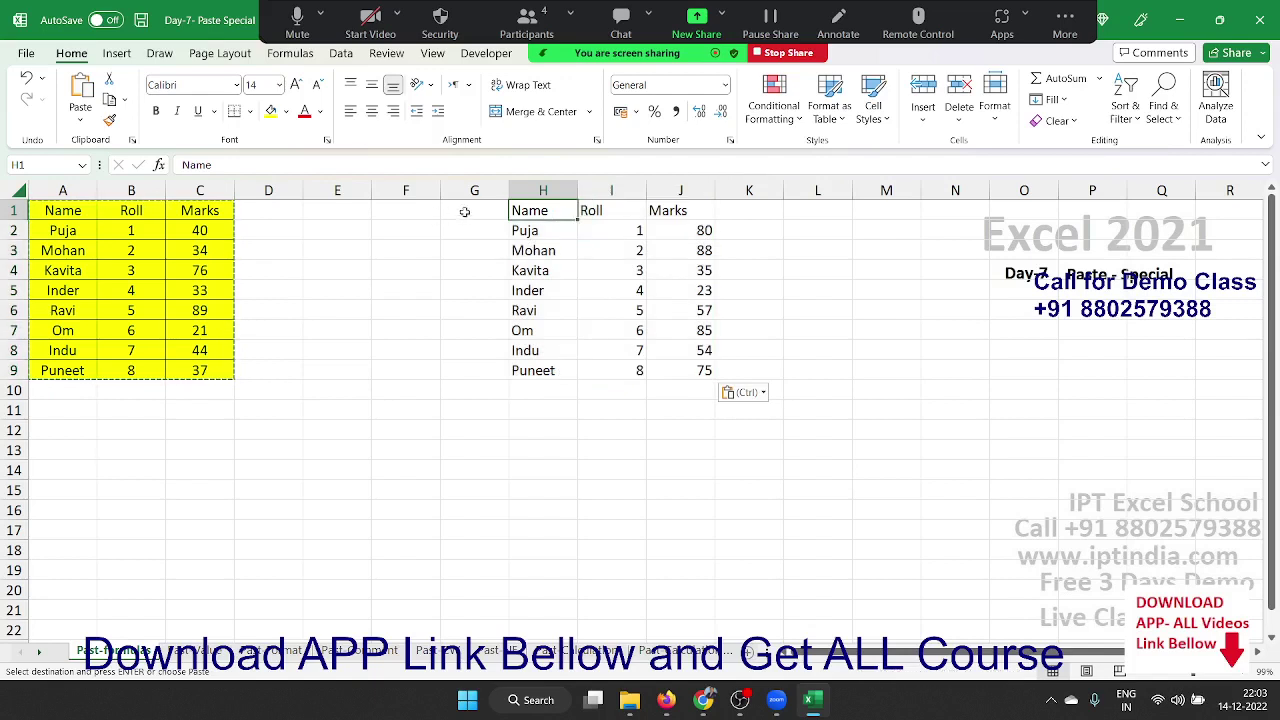
pyautogui.press('ctrl')
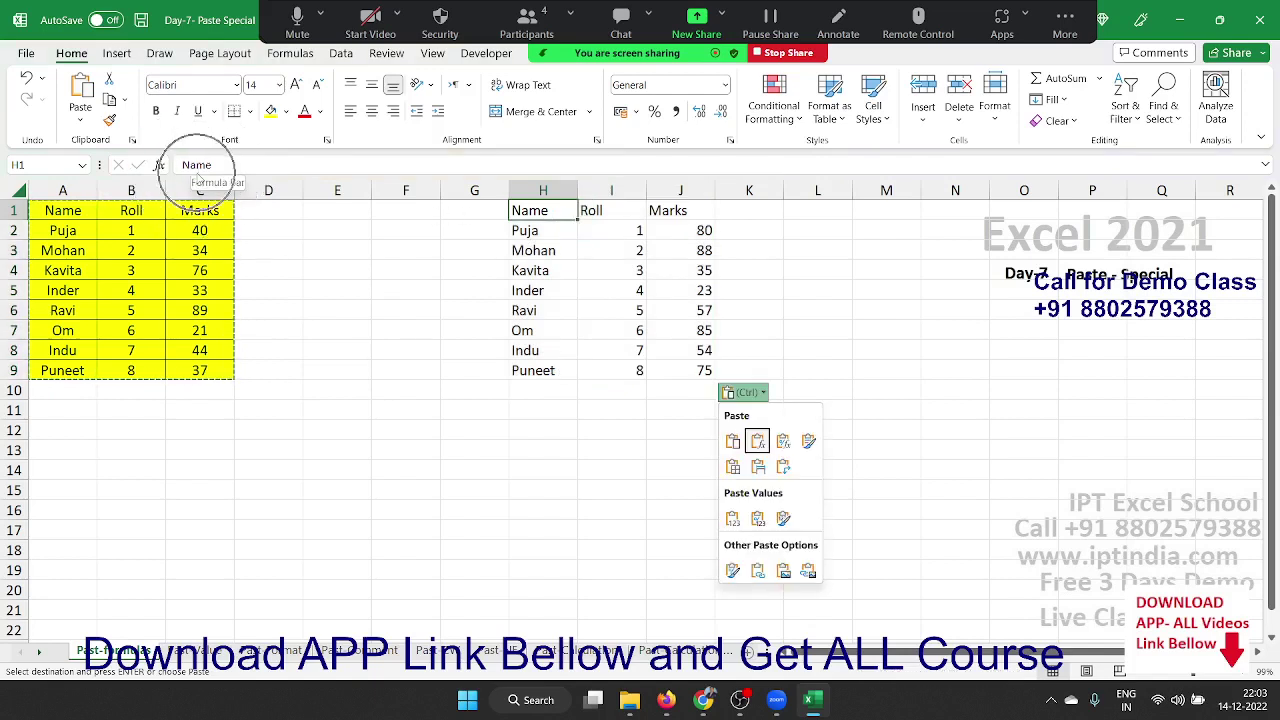
pyautogui.click(545, 255)
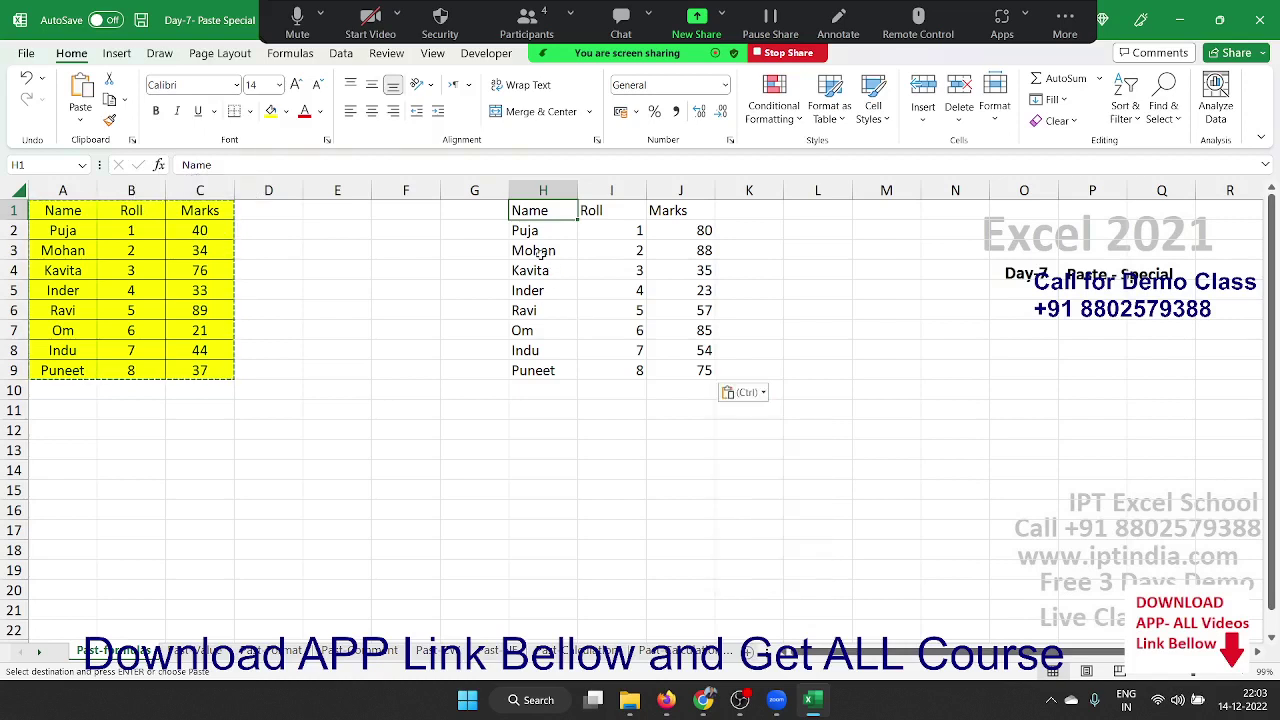
pyautogui.click(545, 255)
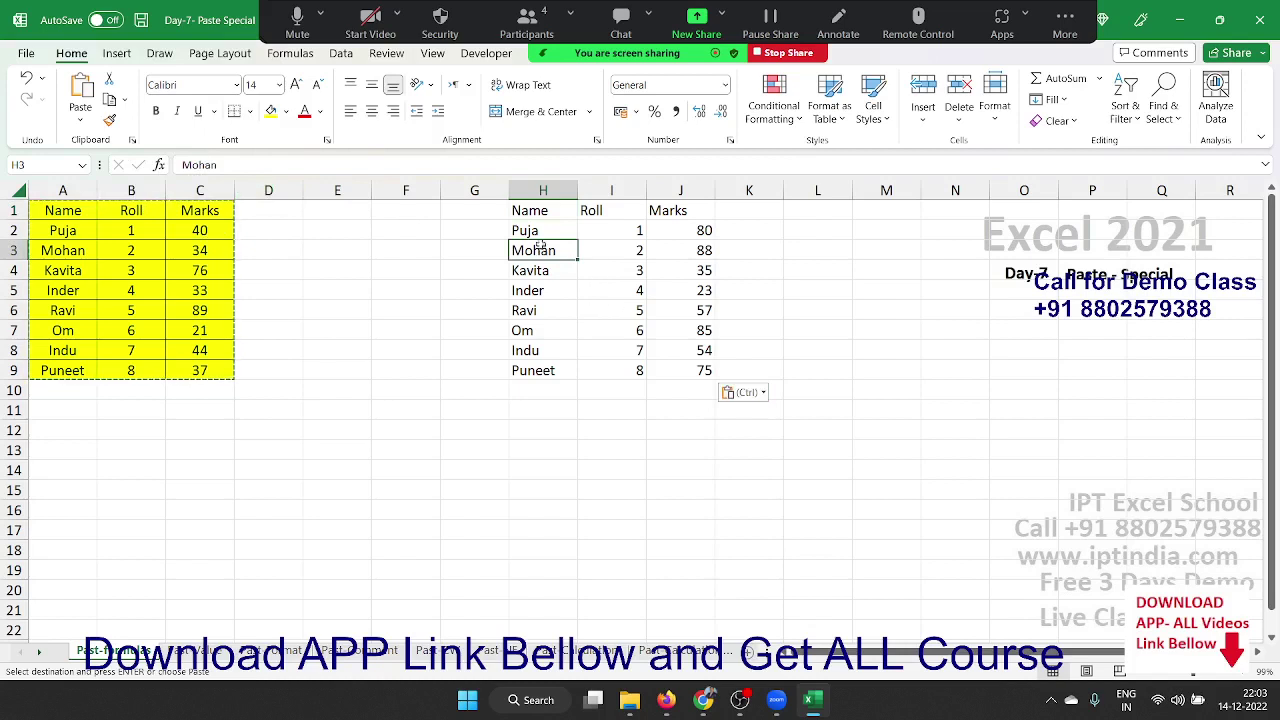
pyautogui.press('ctrl')
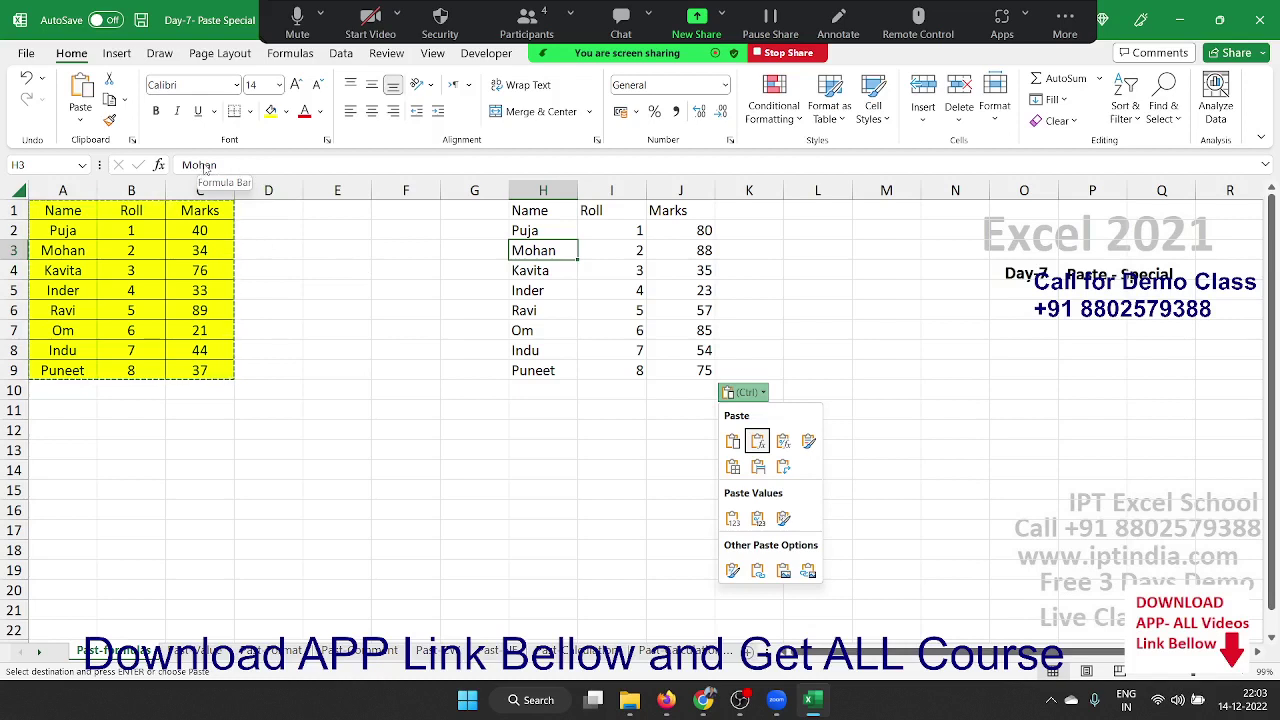
pyautogui.click(155, 232)
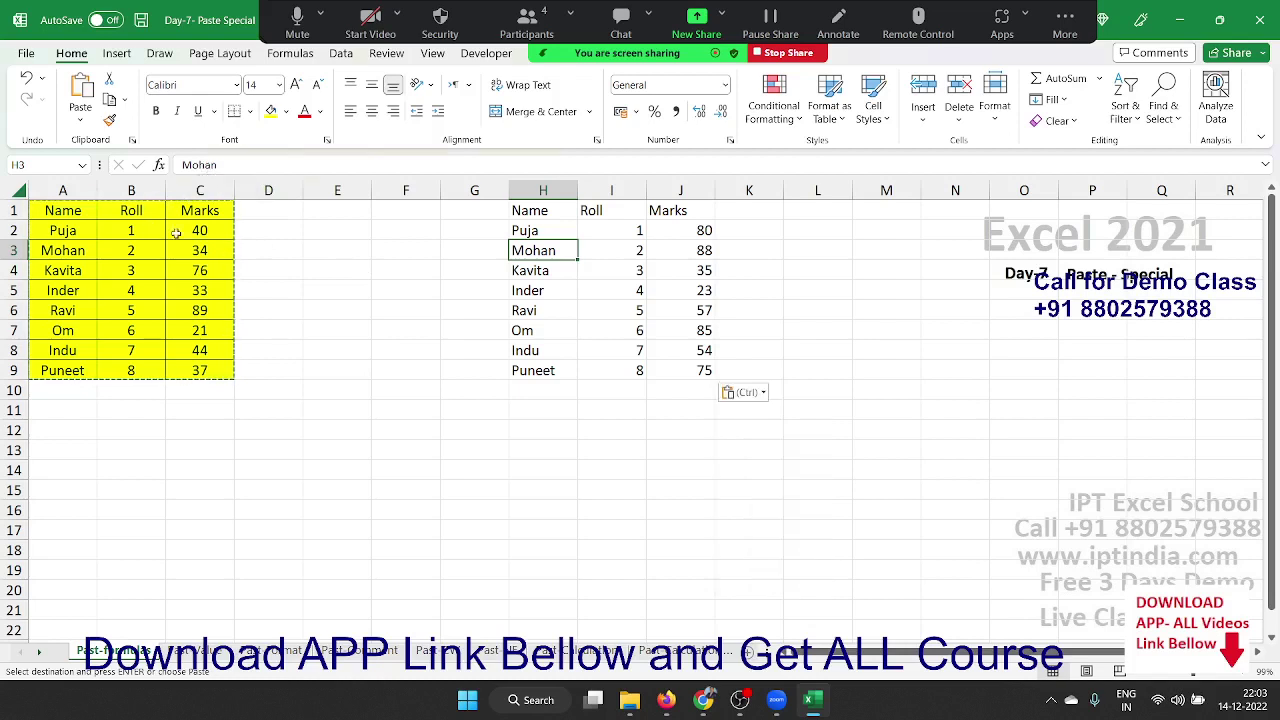
pyautogui.click(176, 234)
pyautogui.press('ctrl')
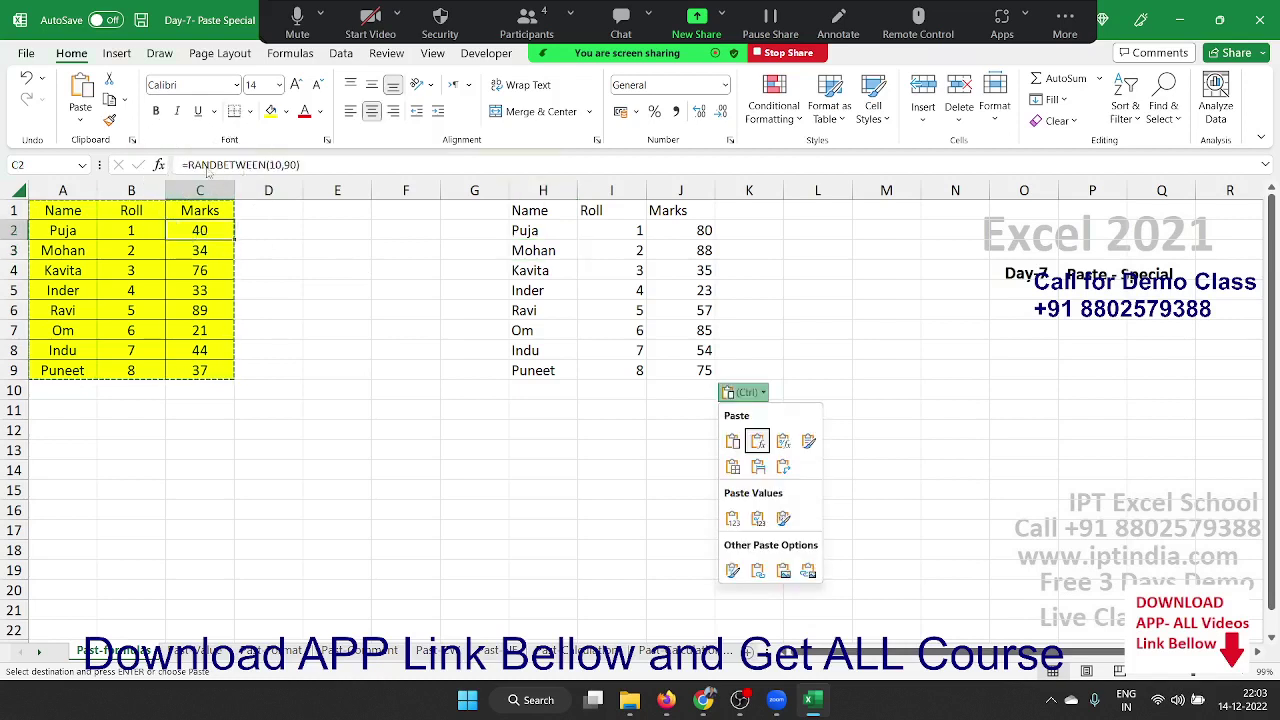
pyautogui.press('Escape')
pyautogui.click(150, 205)
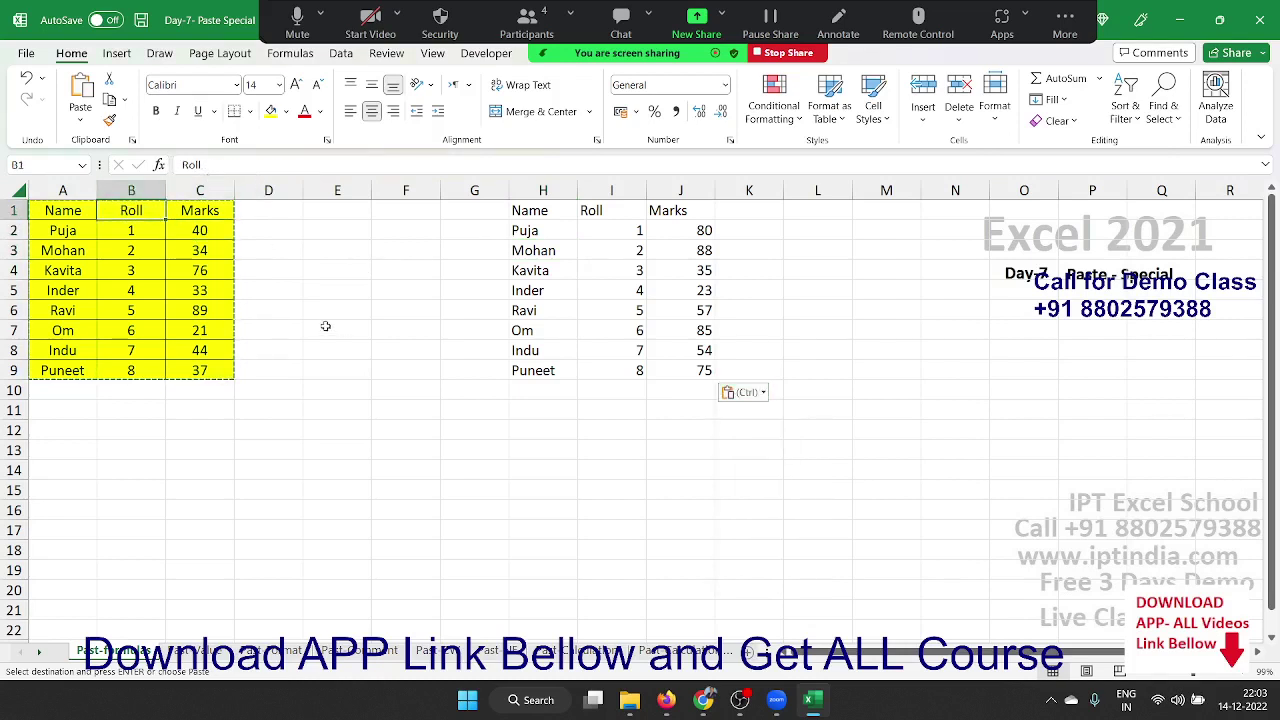
pyautogui.click(407, 285)
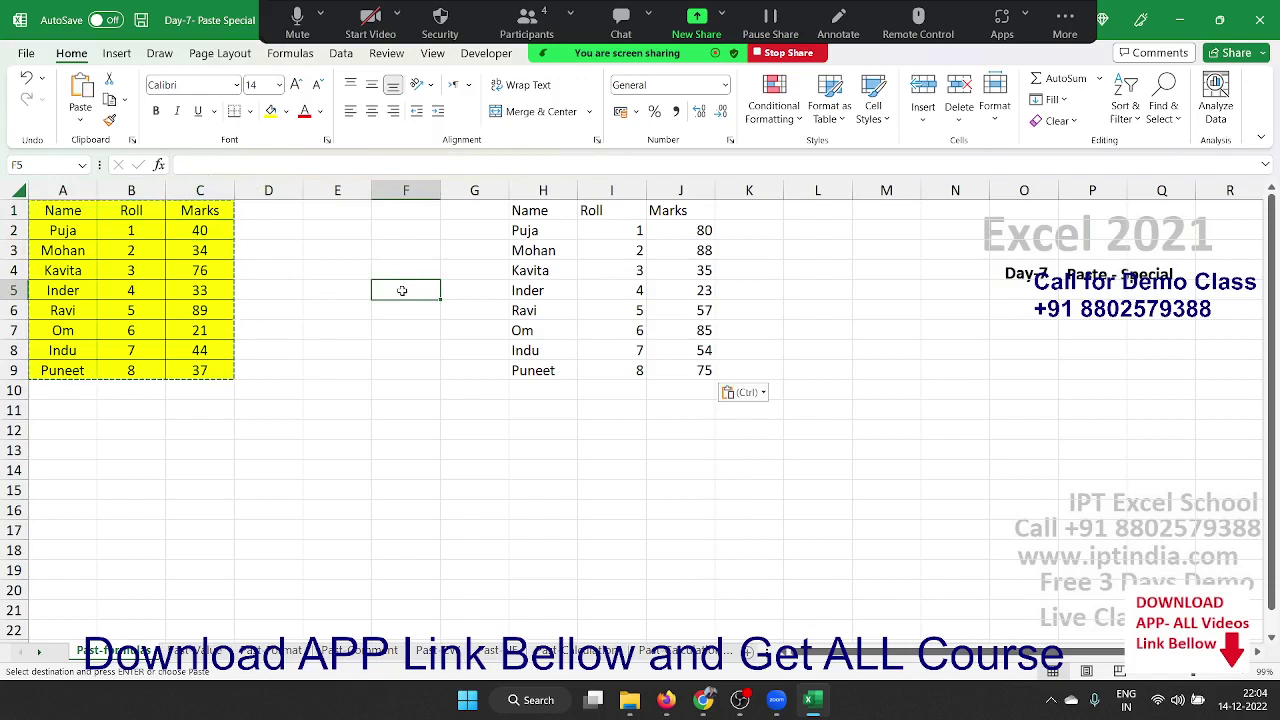
pyautogui.click(530, 30)
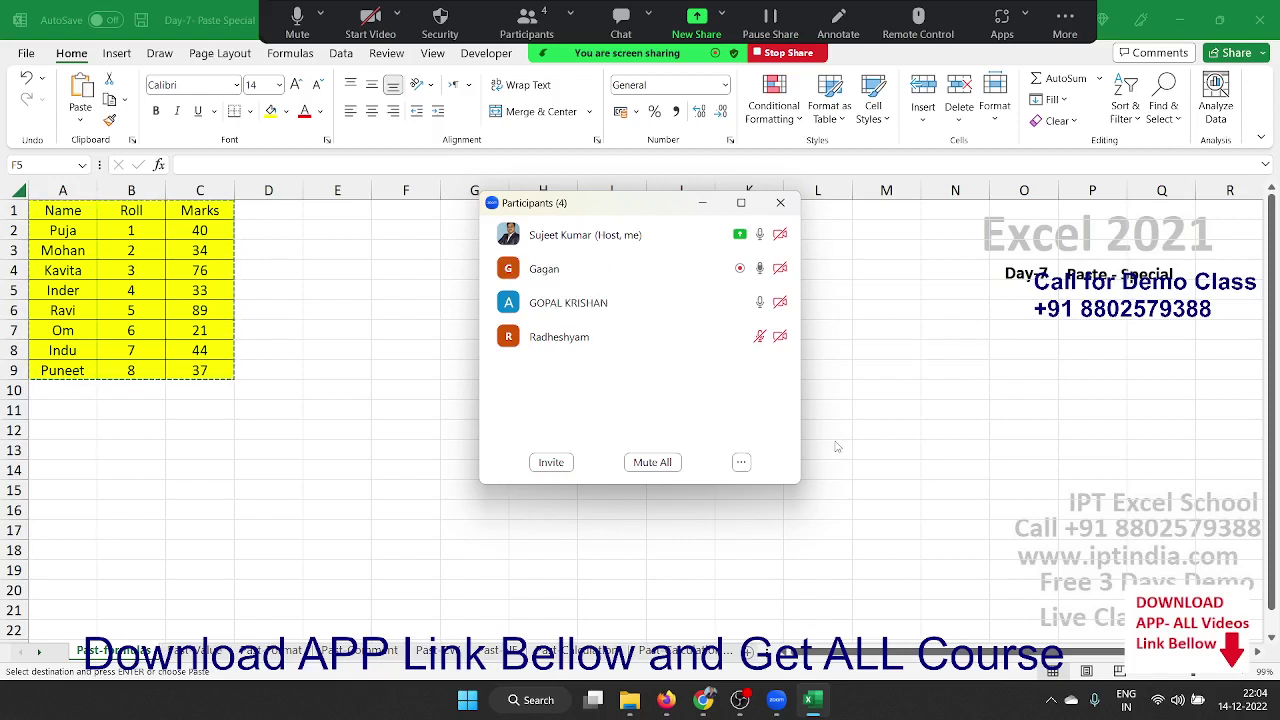
pyautogui.moveTo(640, 268)
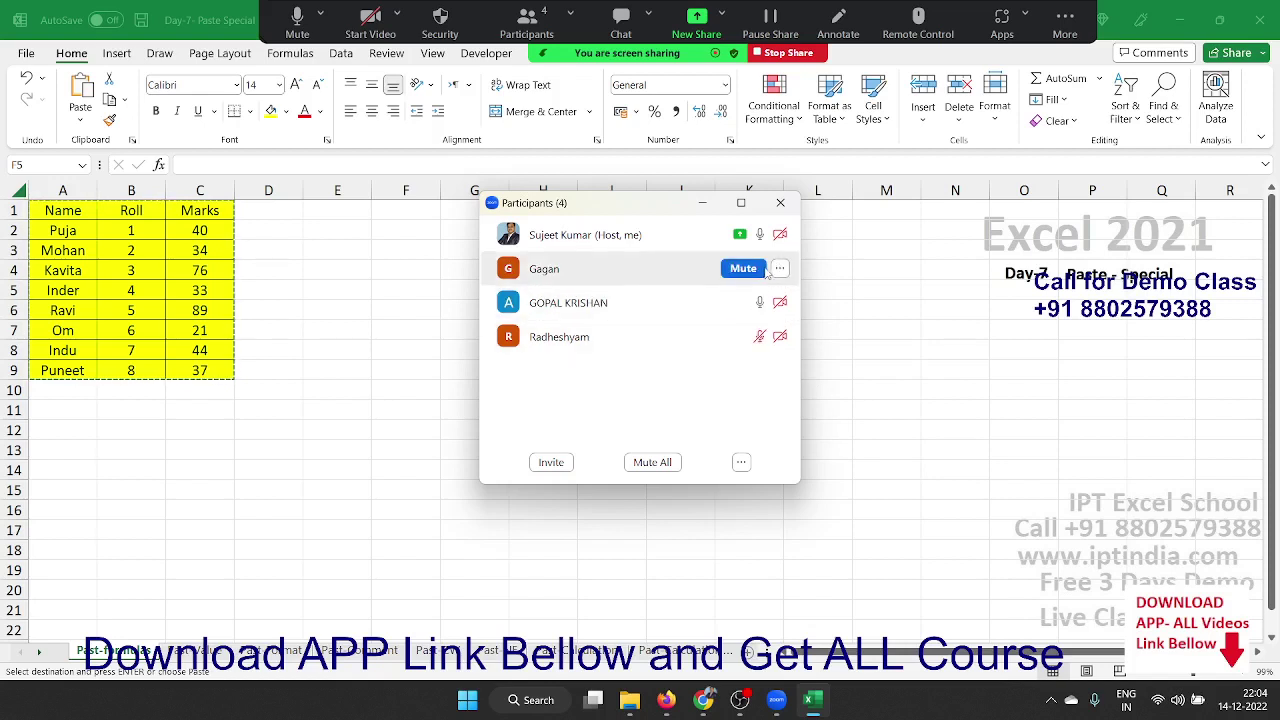
pyautogui.click(779, 268)
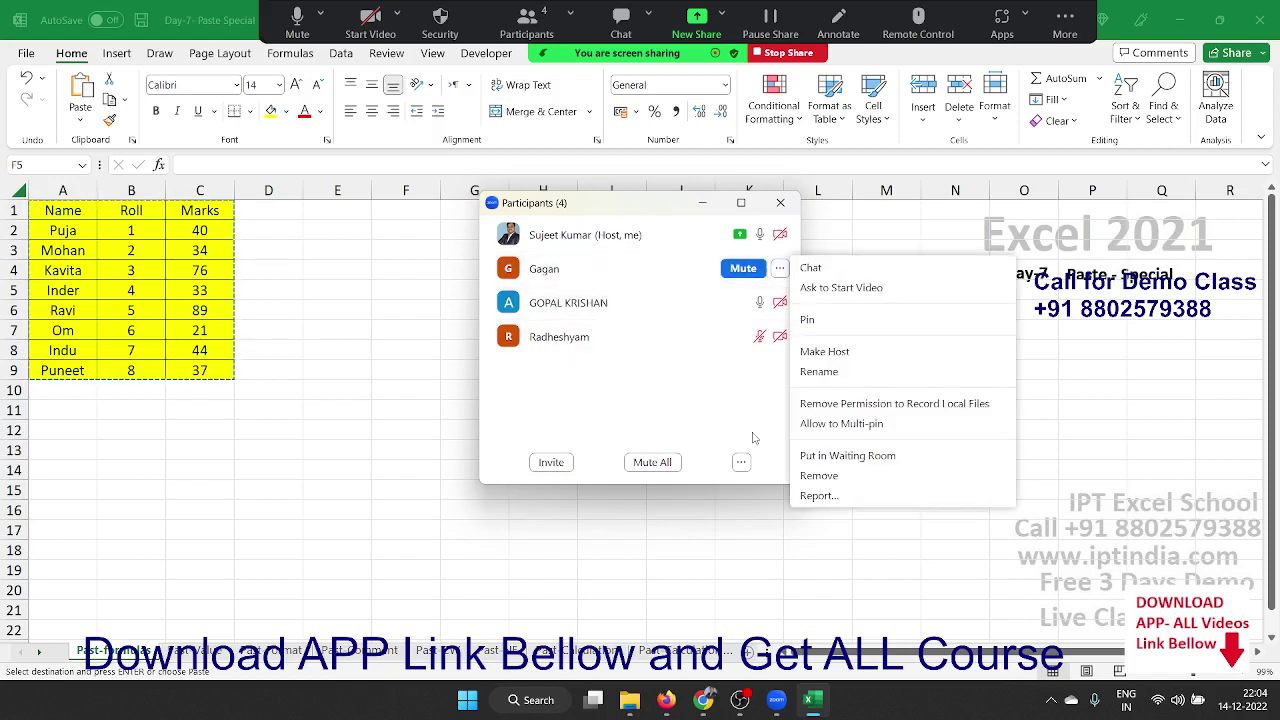
pyautogui.click(754, 437)
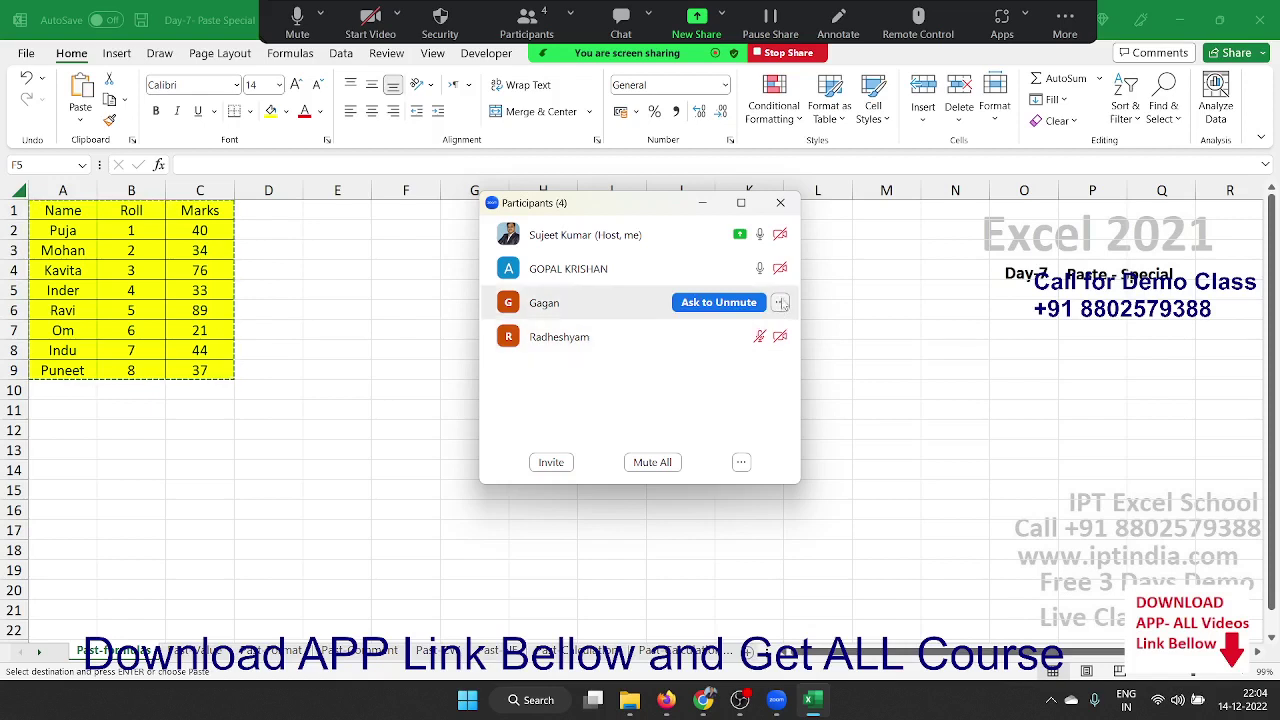
pyautogui.moveTo(640, 336)
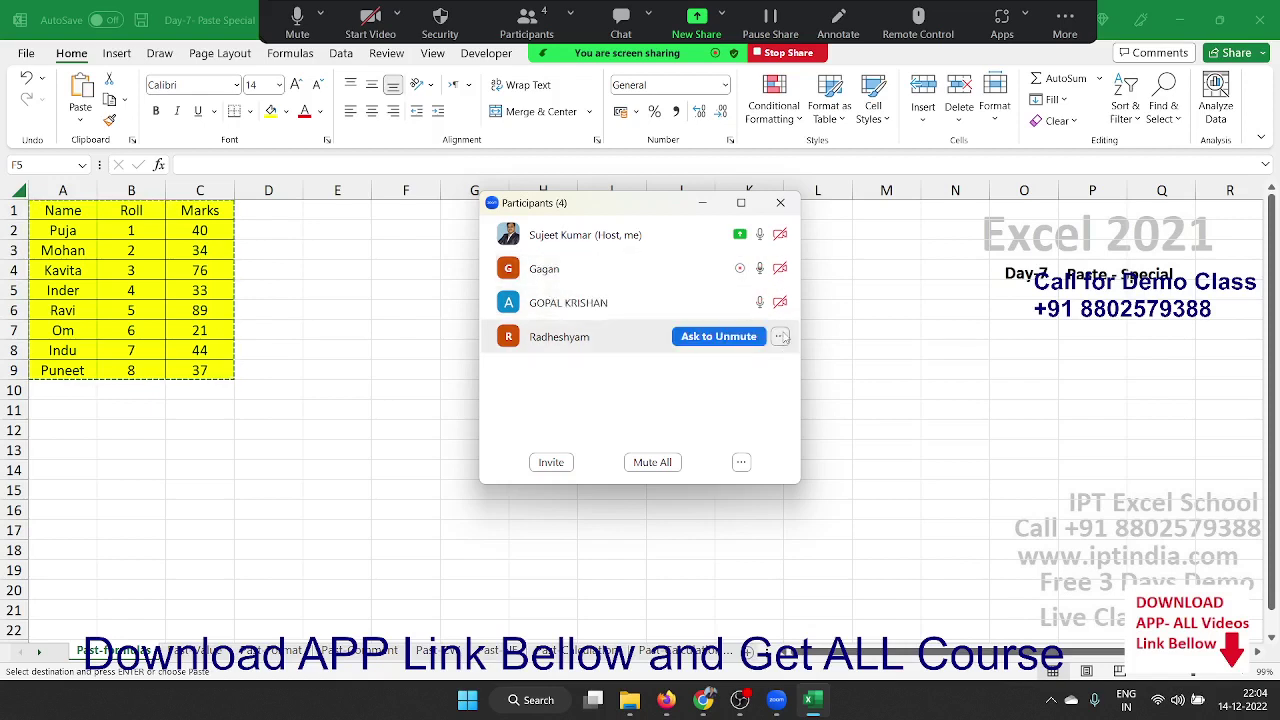
pyautogui.click(782, 304)
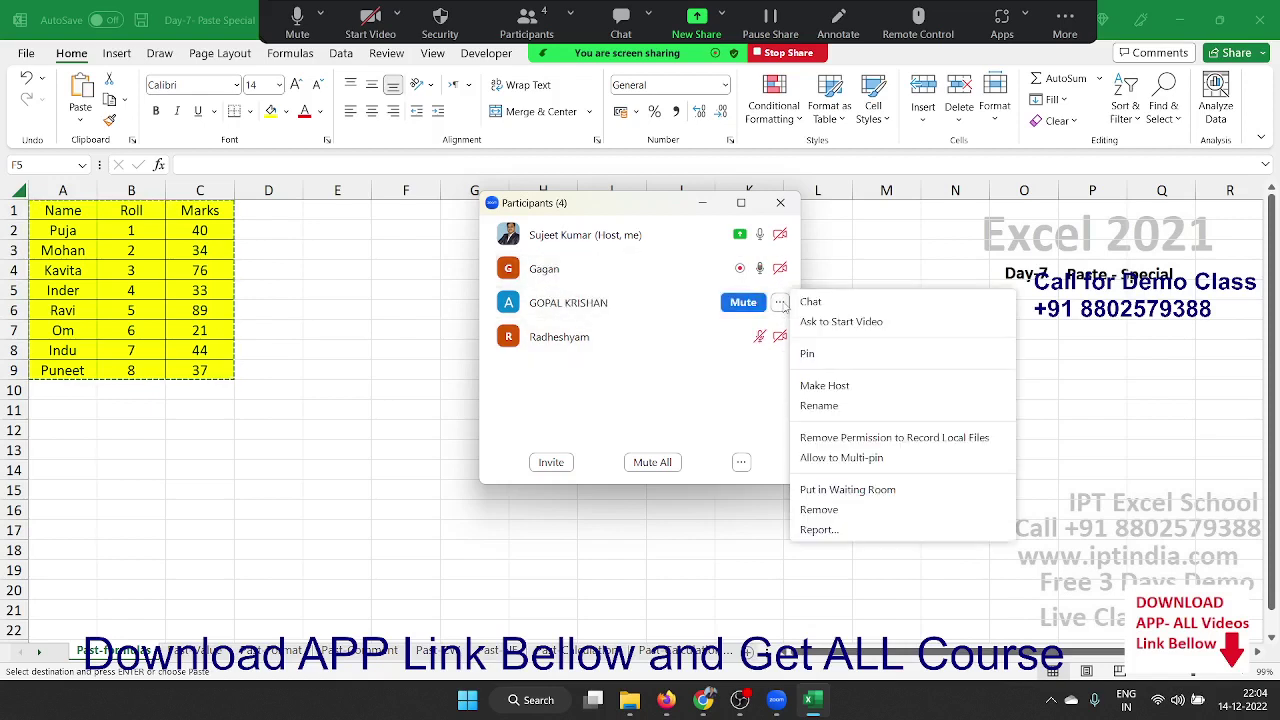
pyautogui.click(758, 405)
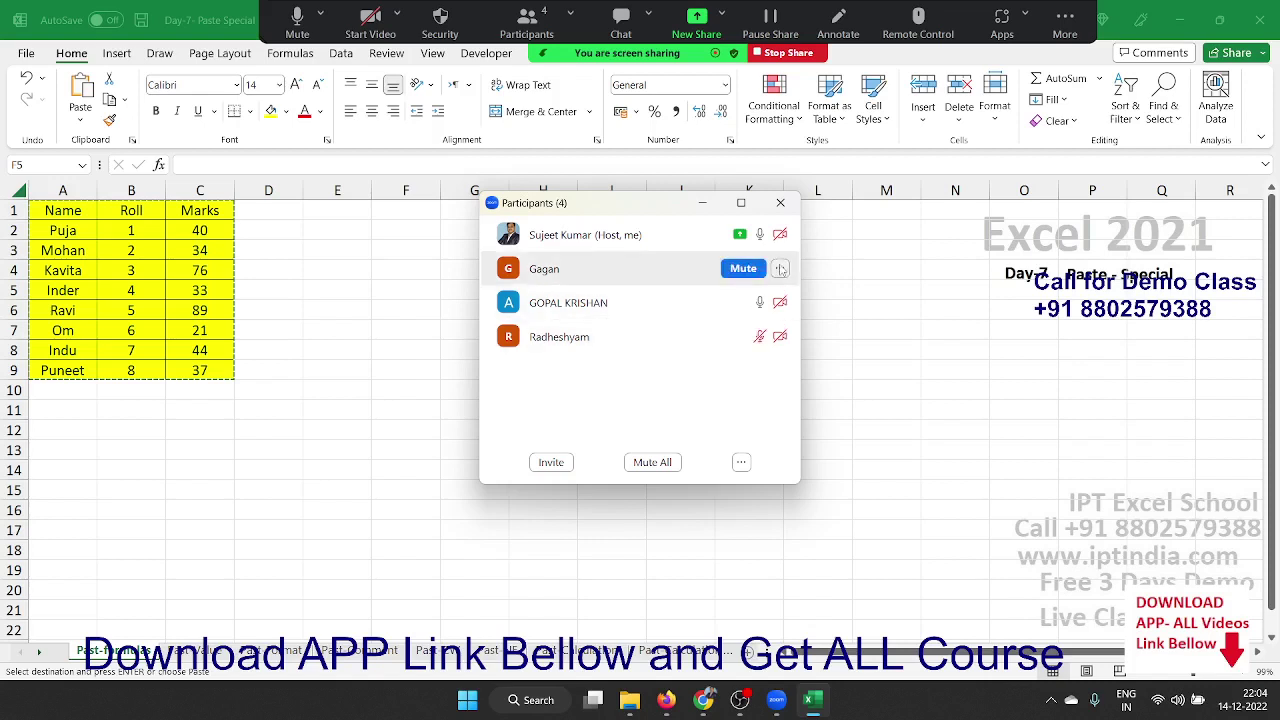
pyautogui.click(780, 202)
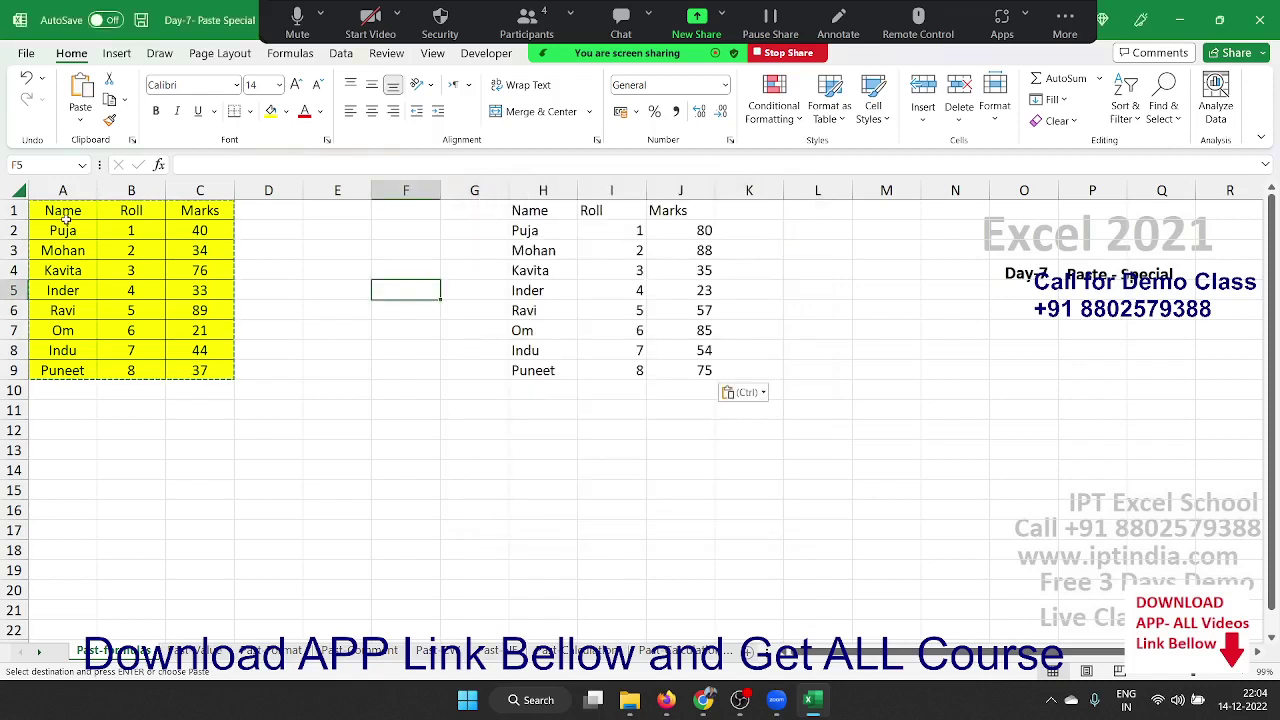
# Select the original A1:C9 table, then open and close the meeting participants list.
pyautogui.moveTo(64, 219); pyautogui.dragTo(195, 362)
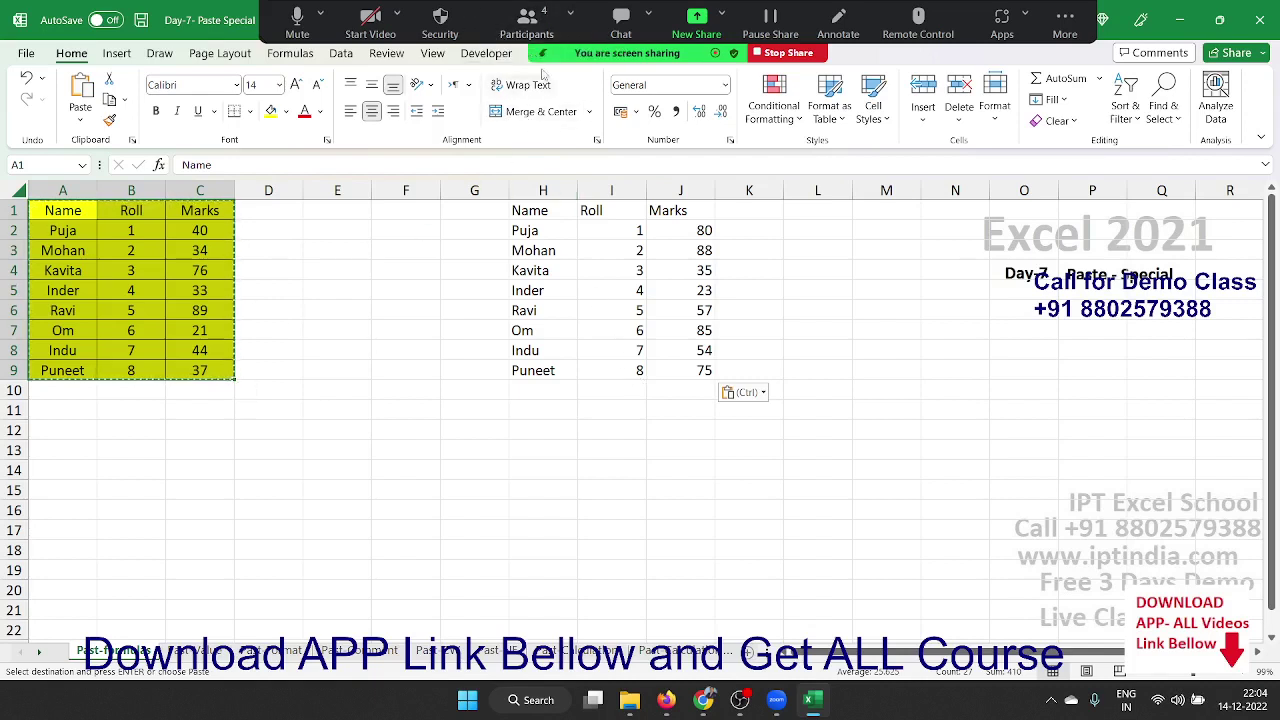
pyautogui.click(526, 20)
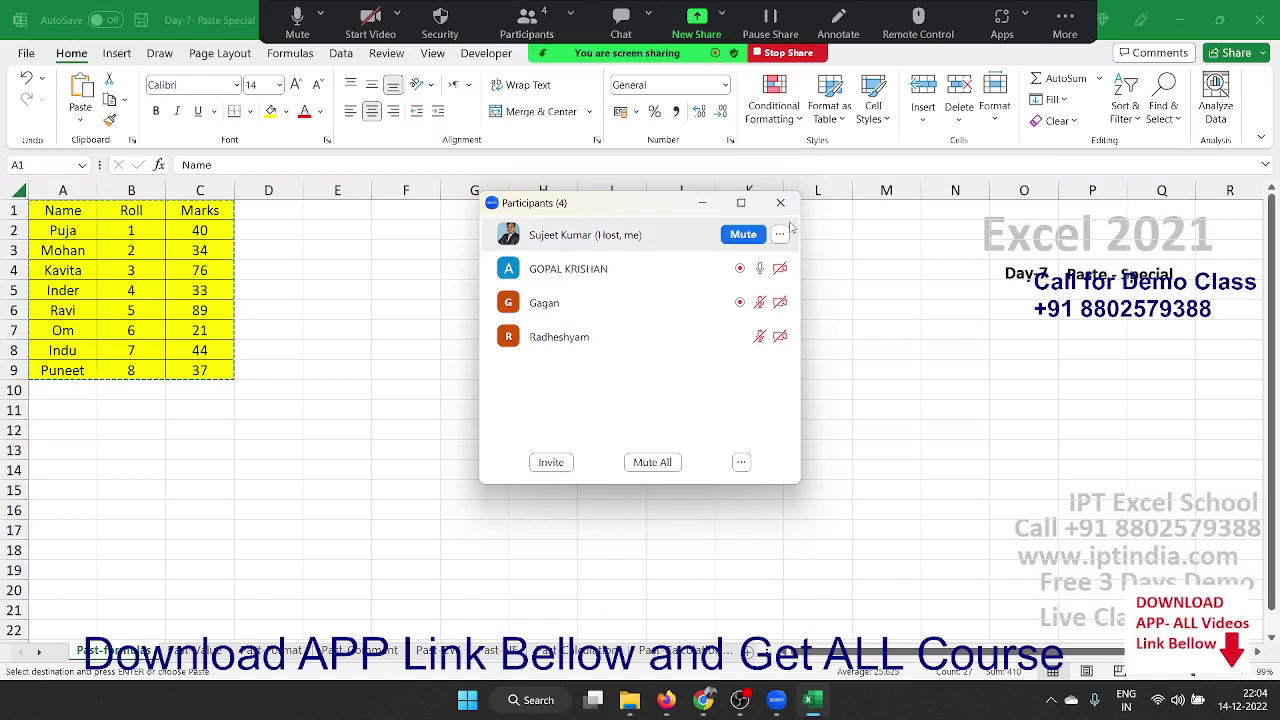
pyautogui.click(780, 202)
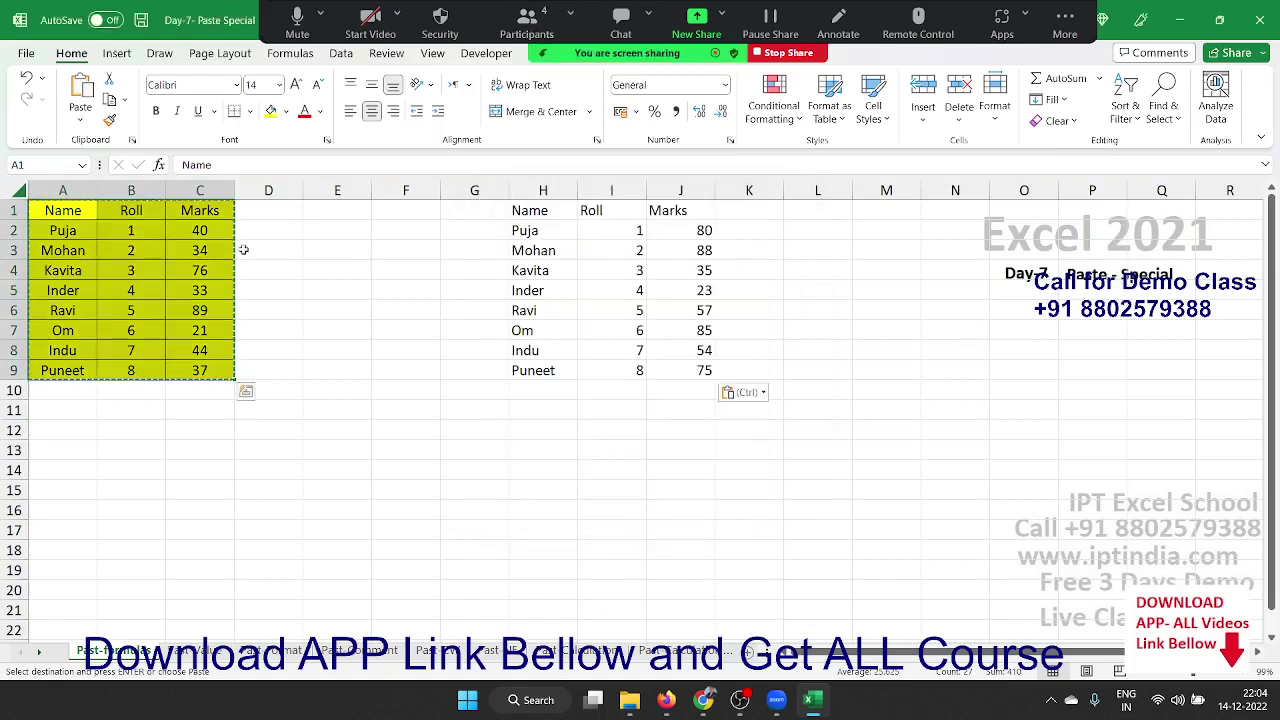
# Enter =RANDBETWEEN(10,90) in C2 as Puja's mark.
pyautogui.click(213, 231)
pyautogui.write('=RANDBETWEEN(10,90)')
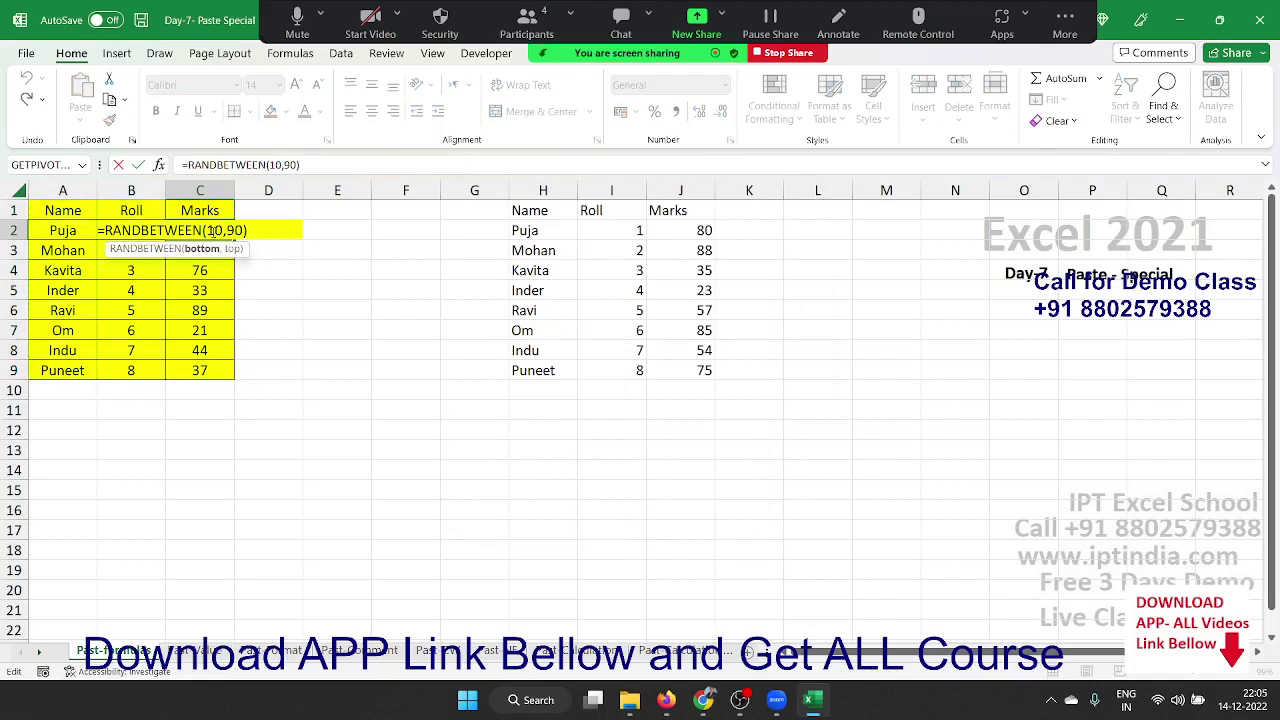
pyautogui.press('Return')
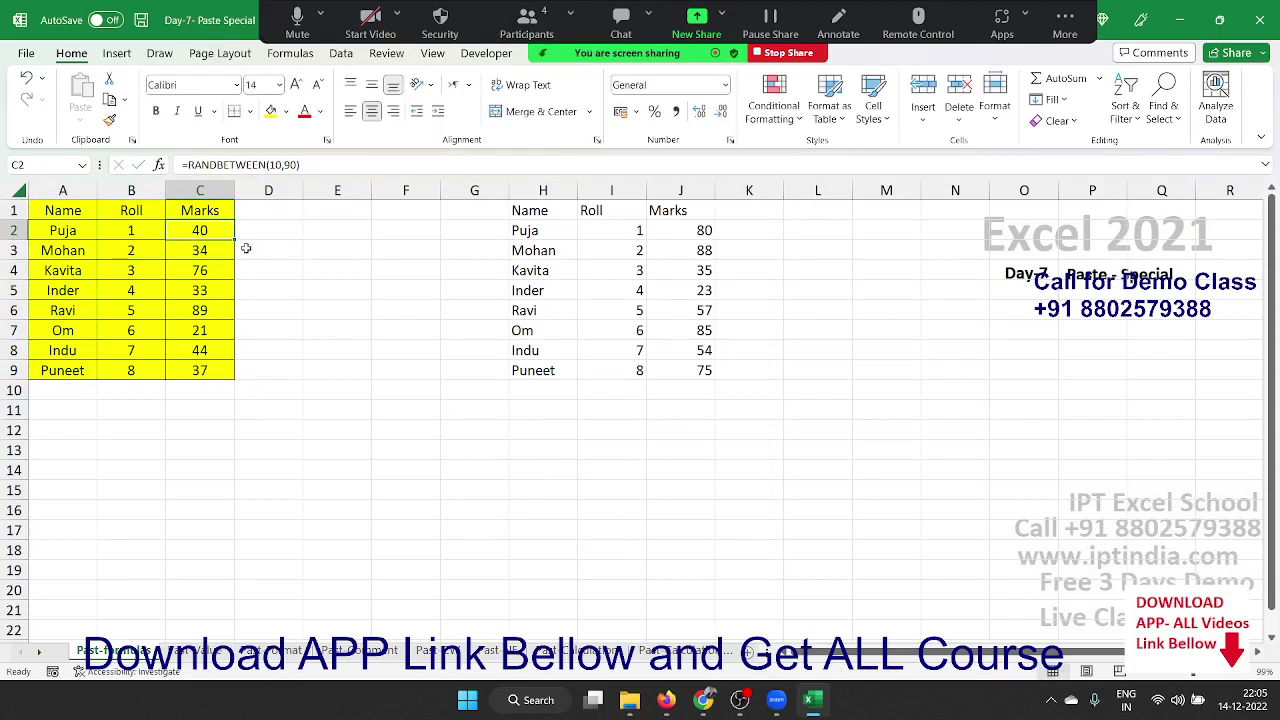
# Force the random marks to recalculate twice, then move to another worksheet.
pyautogui.click(315, 280)
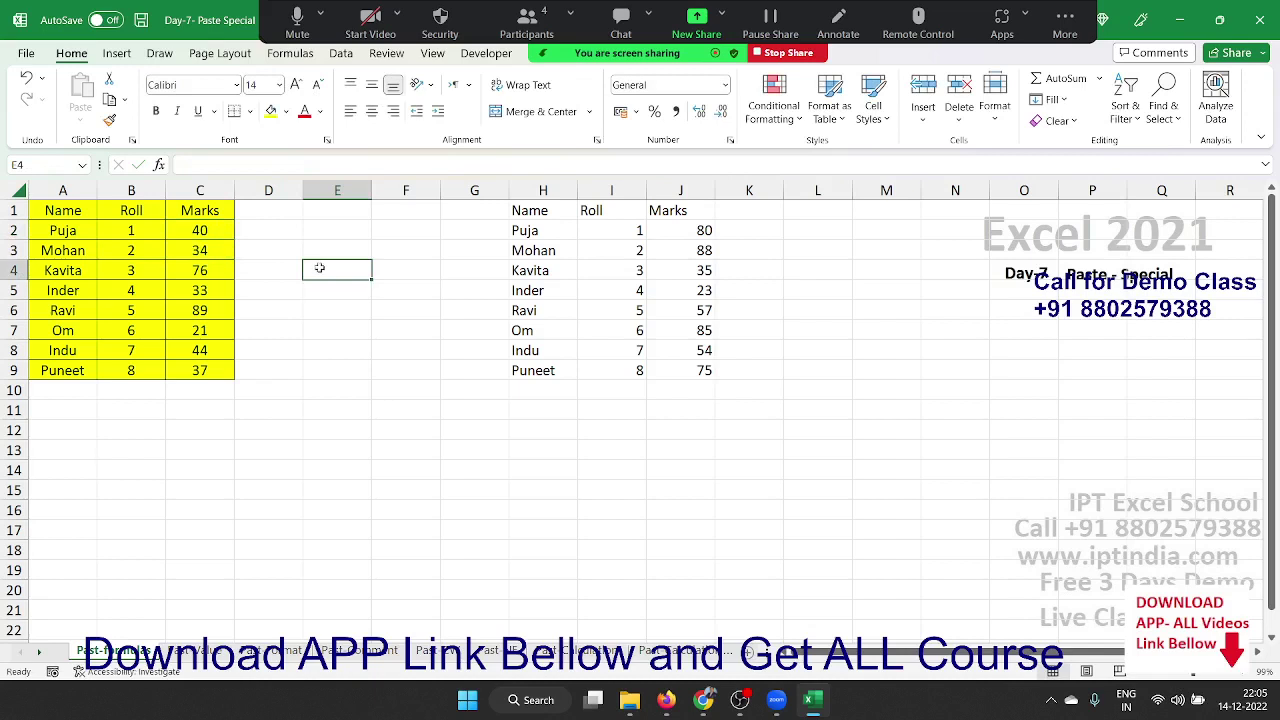
pyautogui.doubleClick(316, 270)
pyautogui.press('Return')
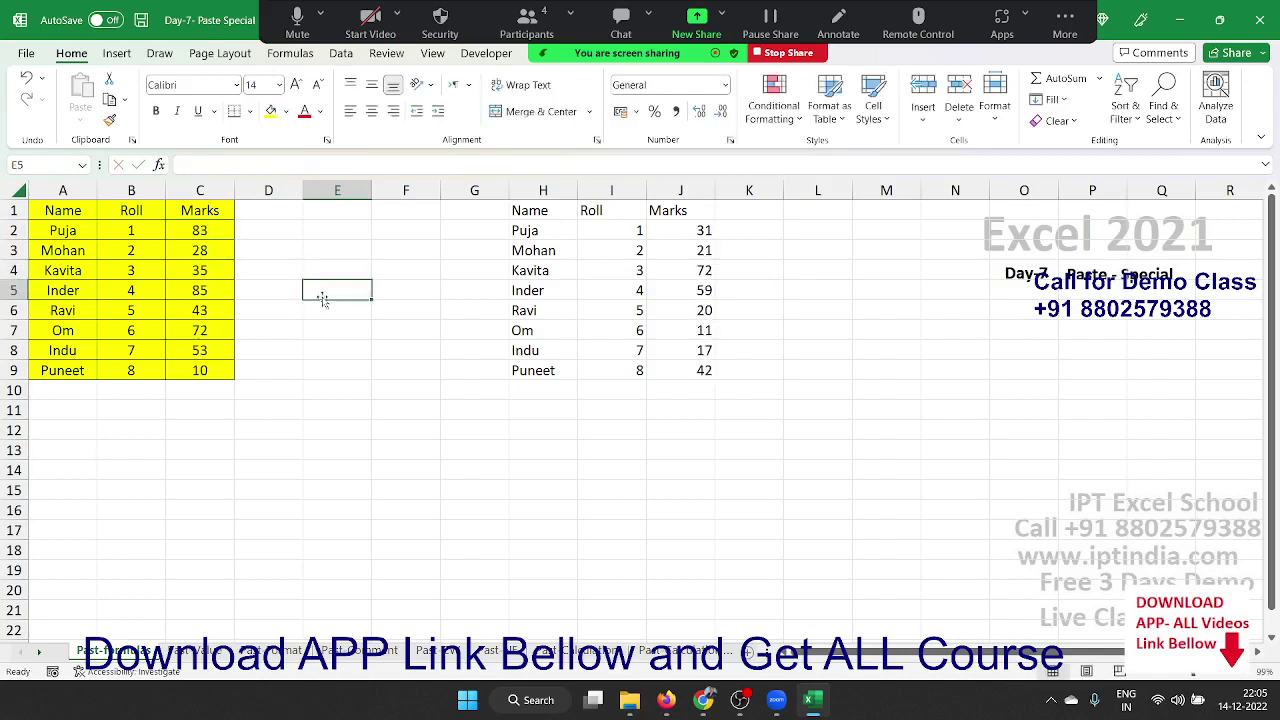
pyautogui.doubleClick(322, 290)
pyautogui.press('Return')
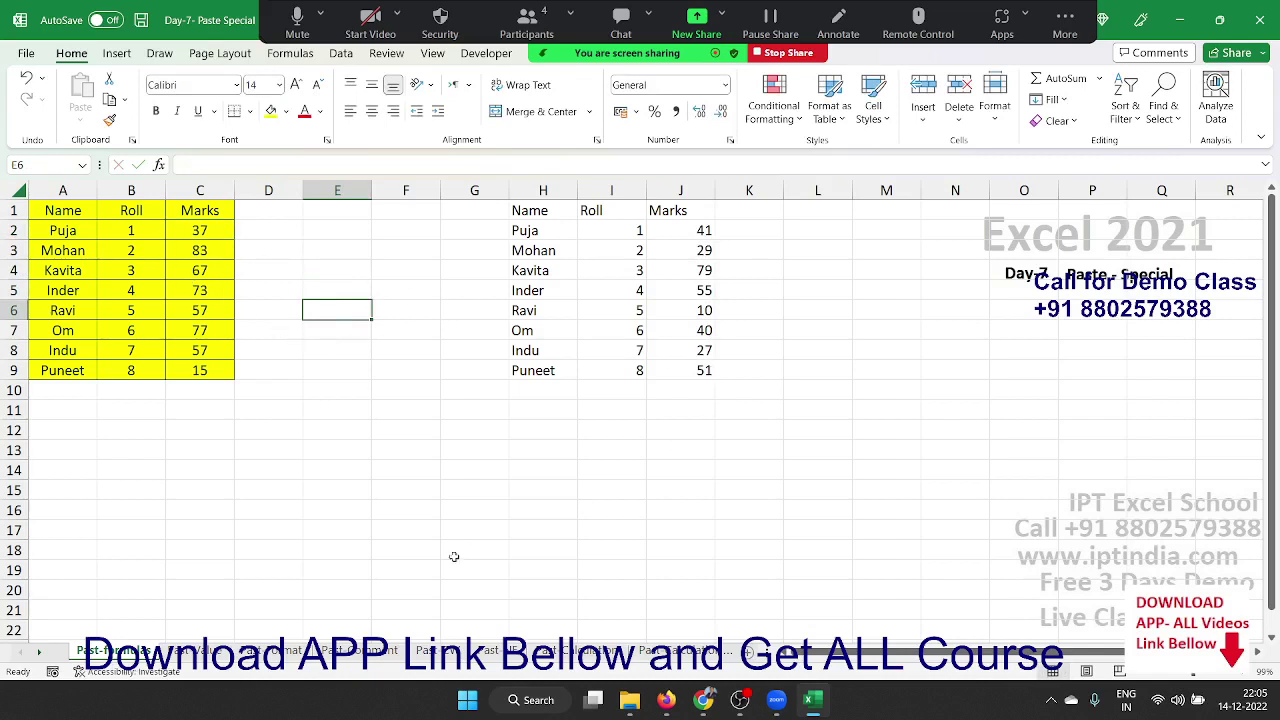
pyautogui.click(200, 652)
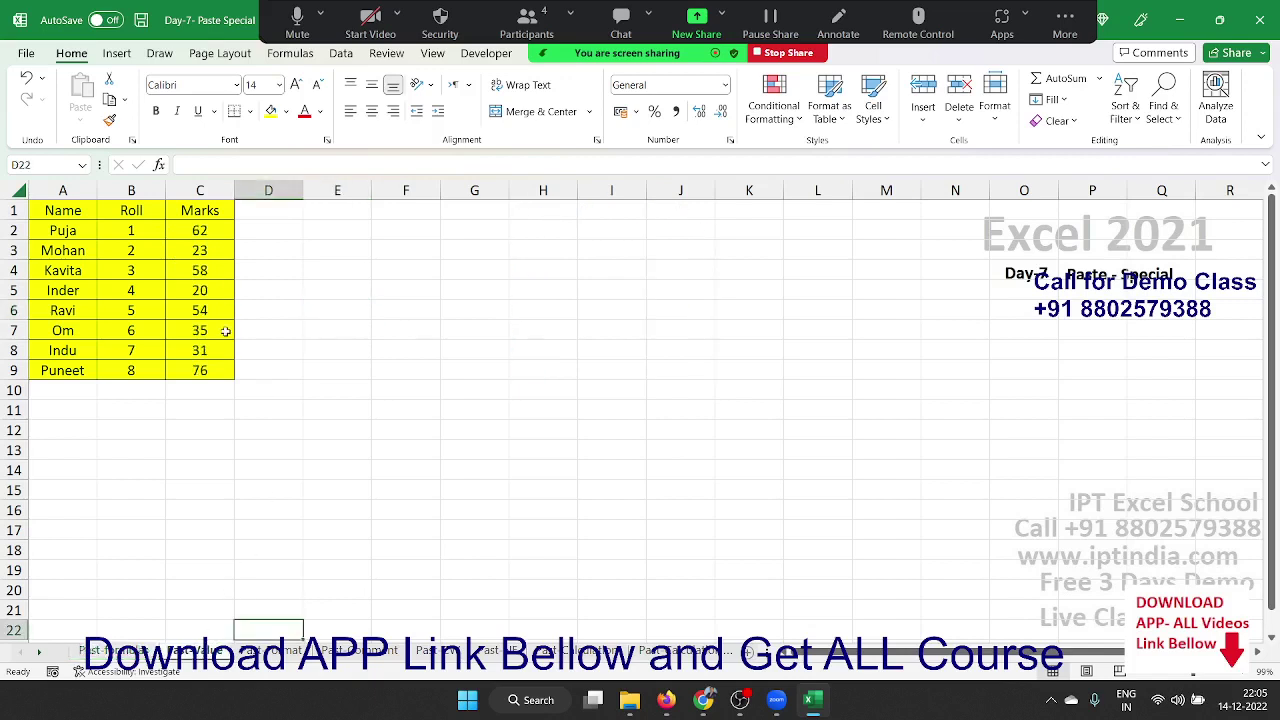
# Copy A1:C9 and Paste Special it at G1 as Values, freezing marks 62, 23, 58….
pyautogui.moveTo(214, 370); pyautogui.dragTo(48, 196)
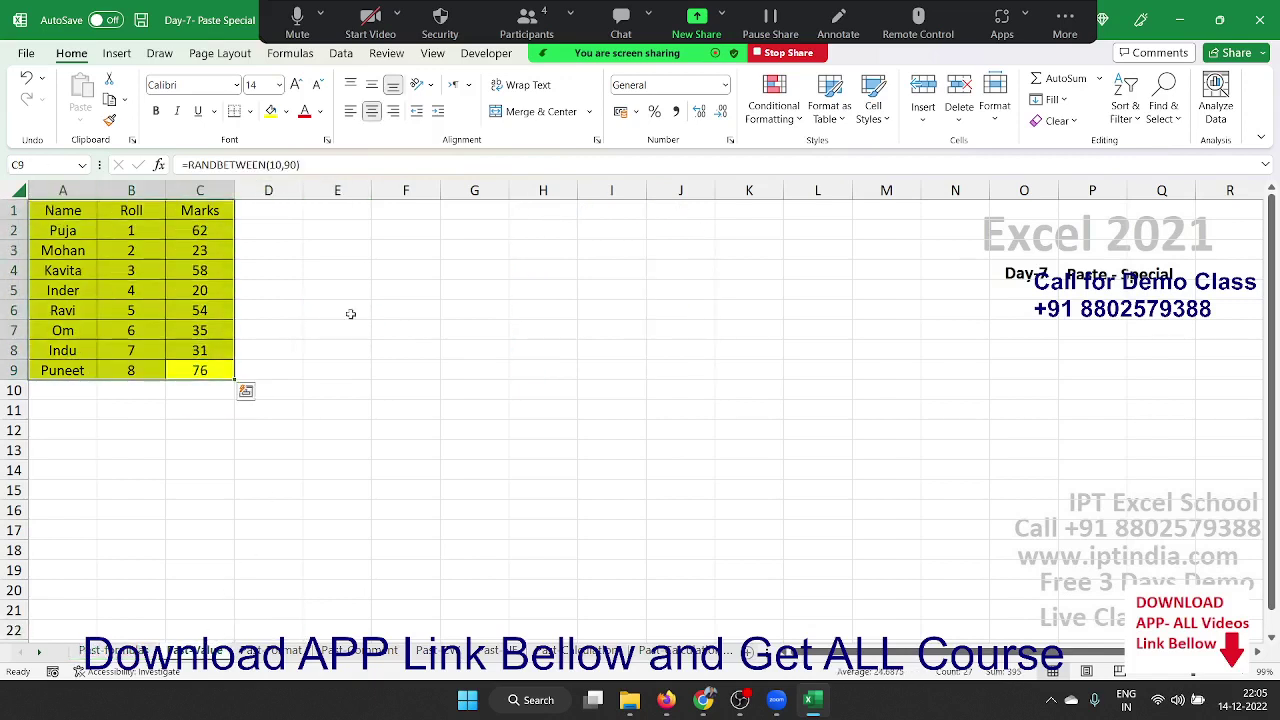
pyautogui.hotkey('ctrl', 'c')
pyautogui.rightClick(476, 210)
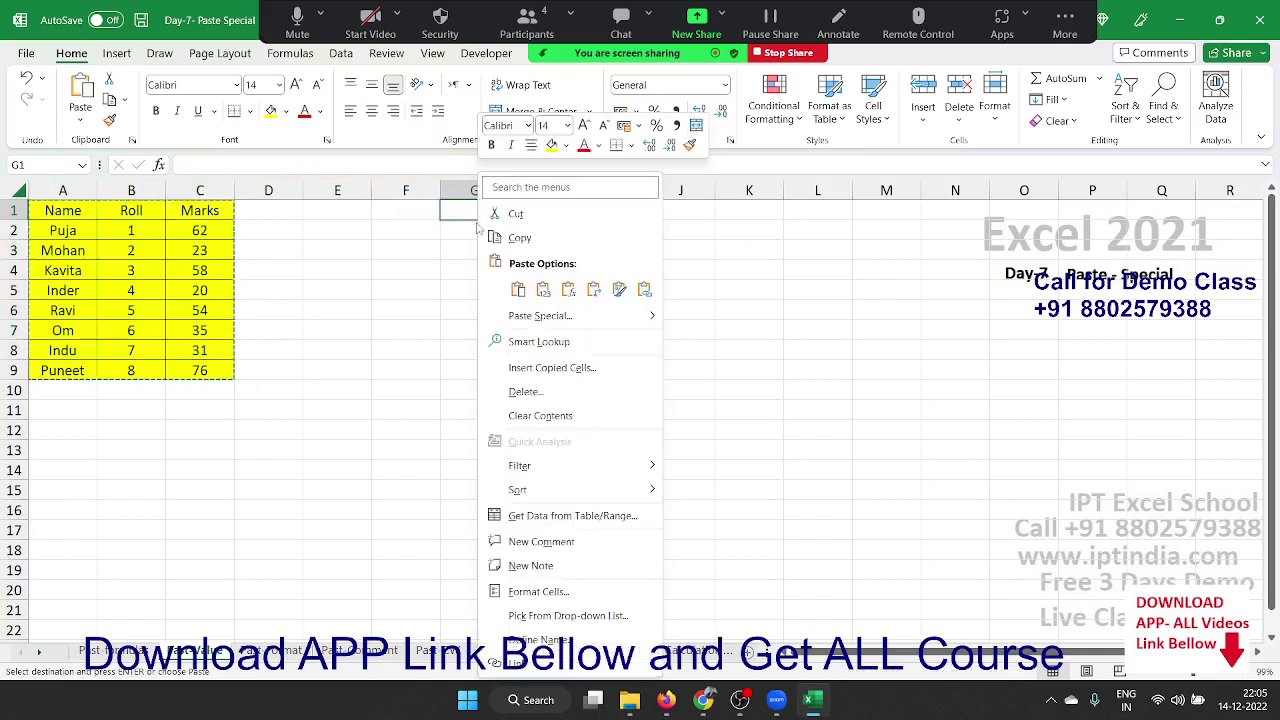
pyautogui.click(537, 318)
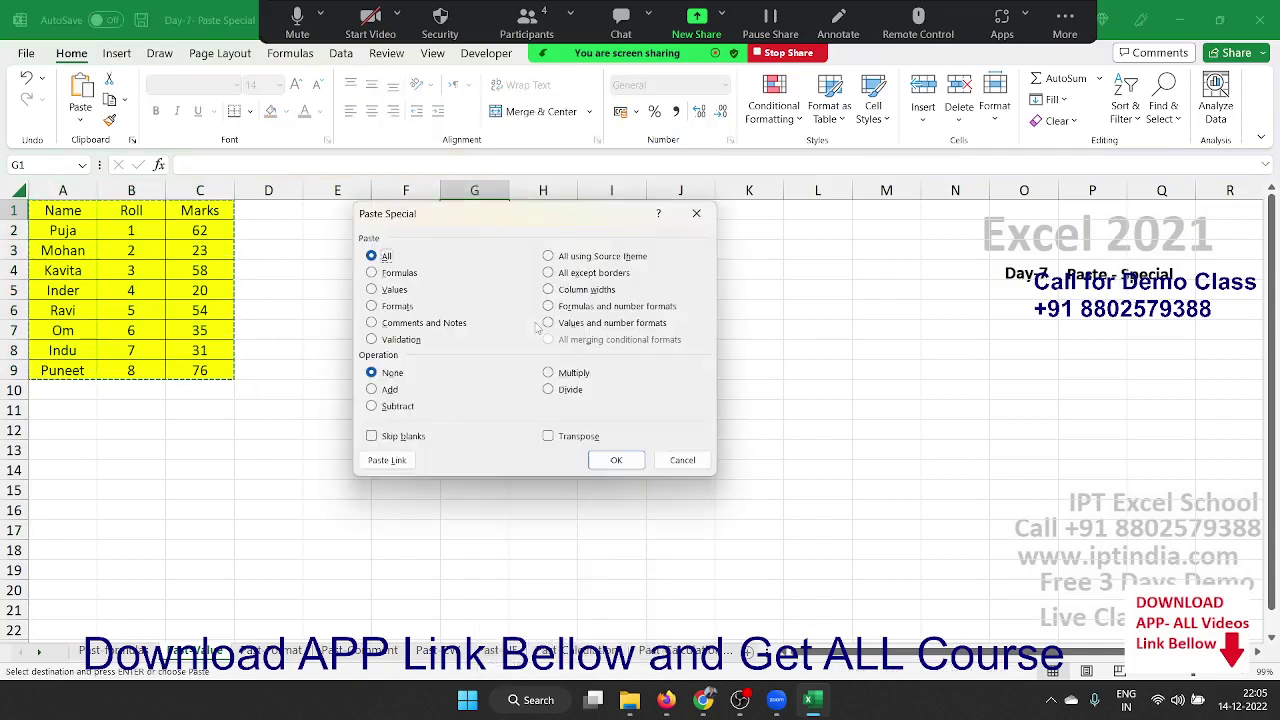
pyautogui.click(400, 292)
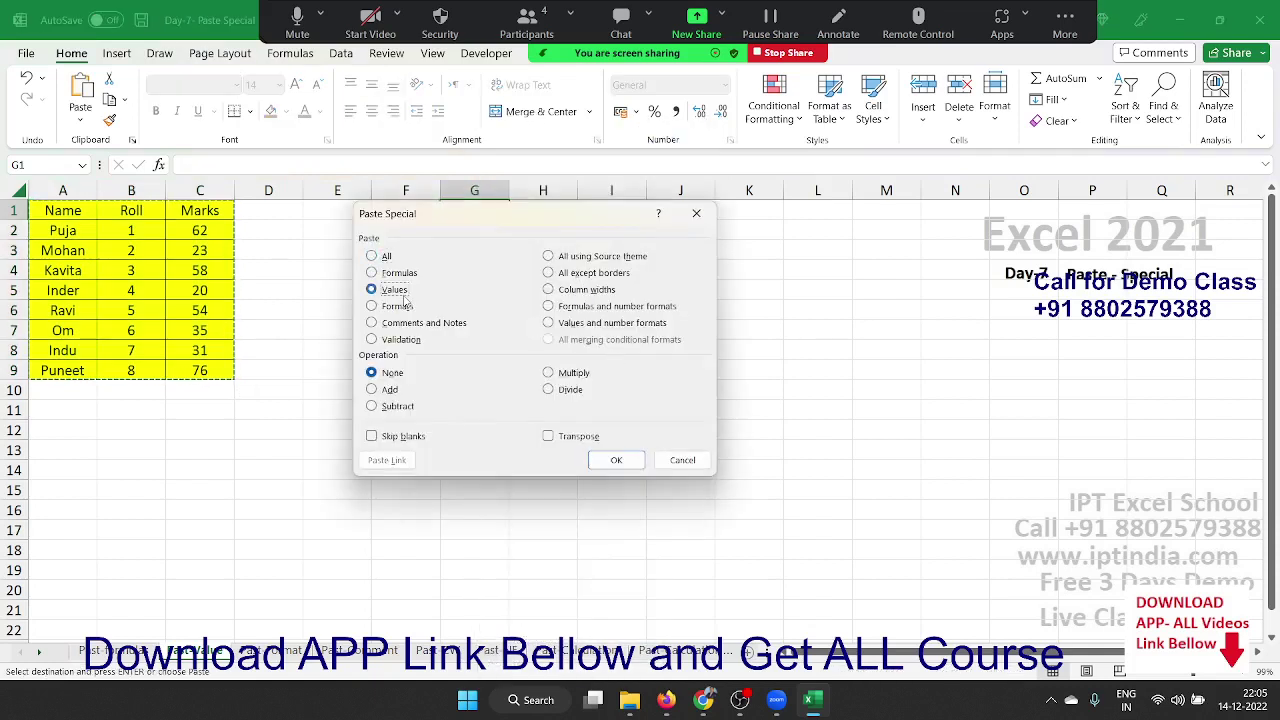
pyautogui.click(617, 461)
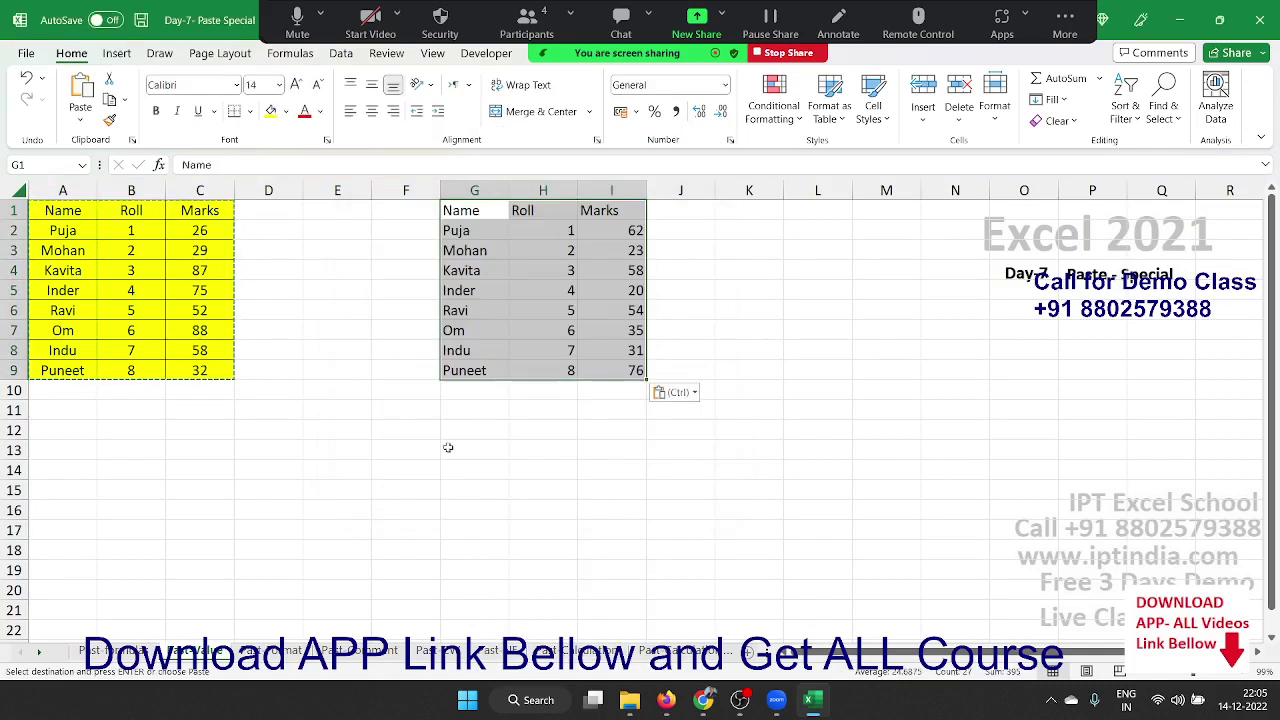
# Confirm I7 holds a plain value, then return to the first sheet and inspect Kavita's formula mark.
pyautogui.click(628, 322)
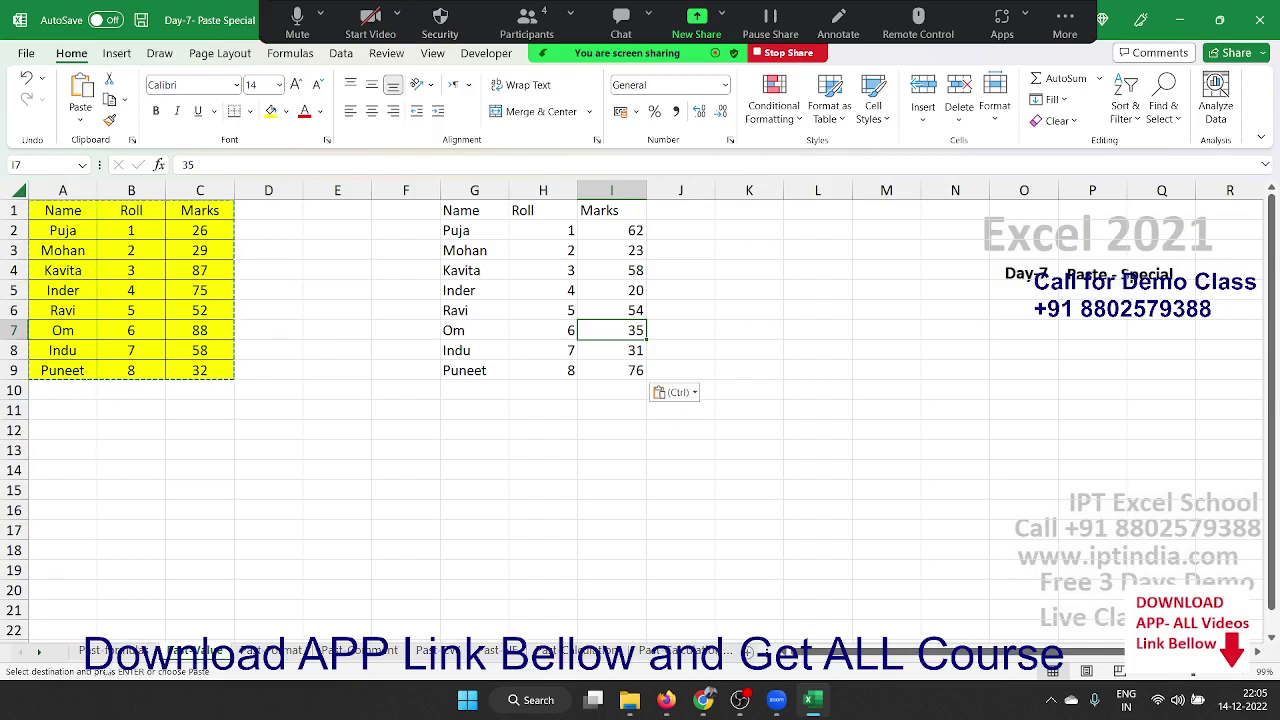
pyautogui.click(106, 655)
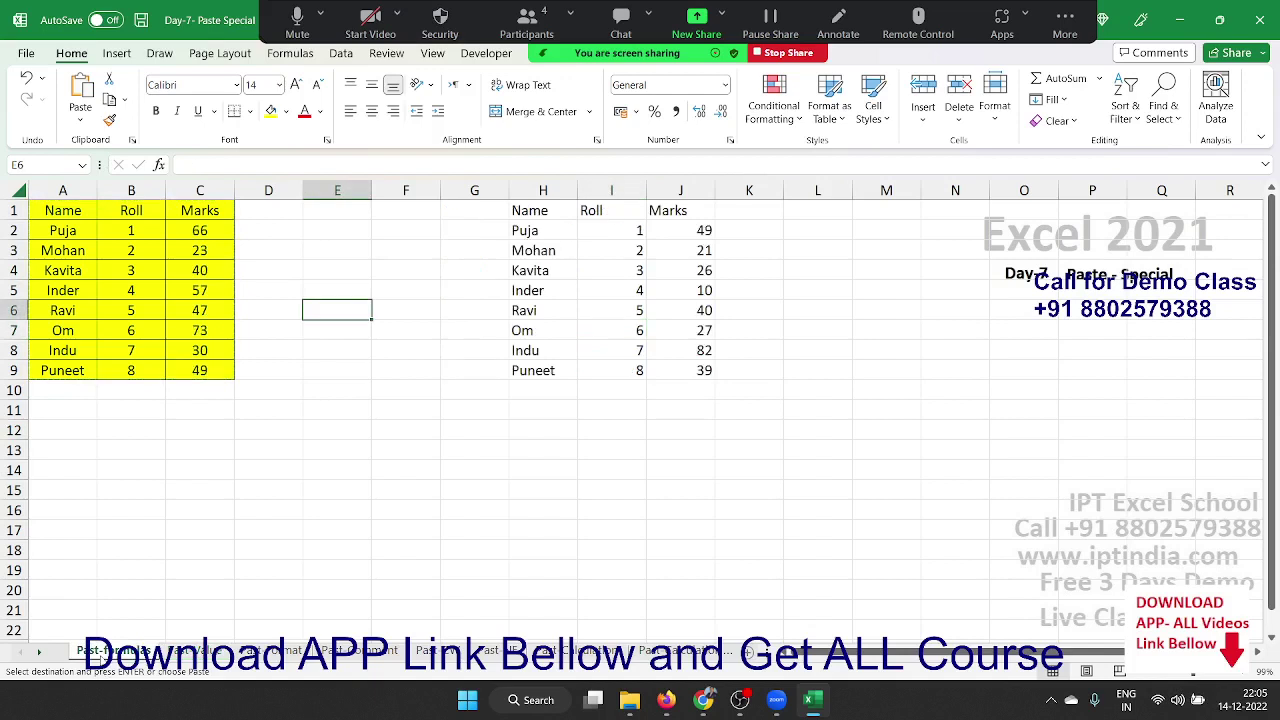
pyautogui.click(685, 328)
pyautogui.click(704, 268)
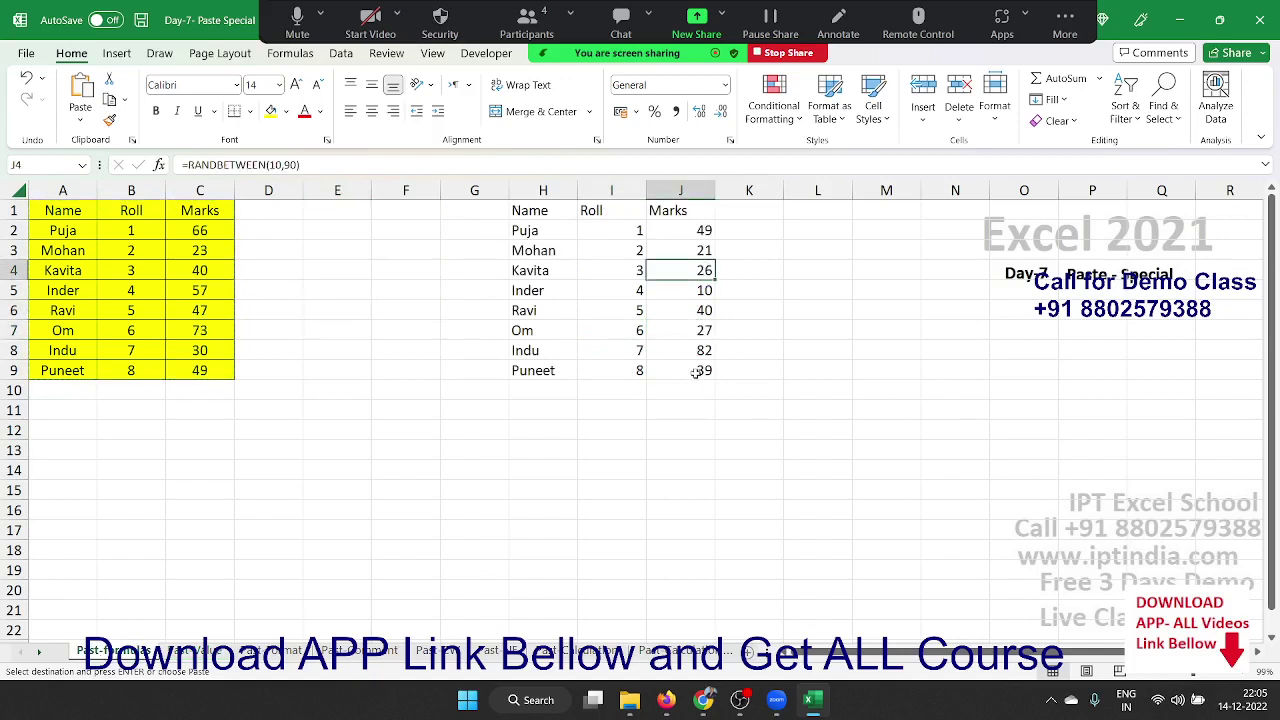
# Copy the A1:C9 table again and select H12 as the destination.
pyautogui.moveTo(62, 210); pyautogui.dragTo(188, 369)
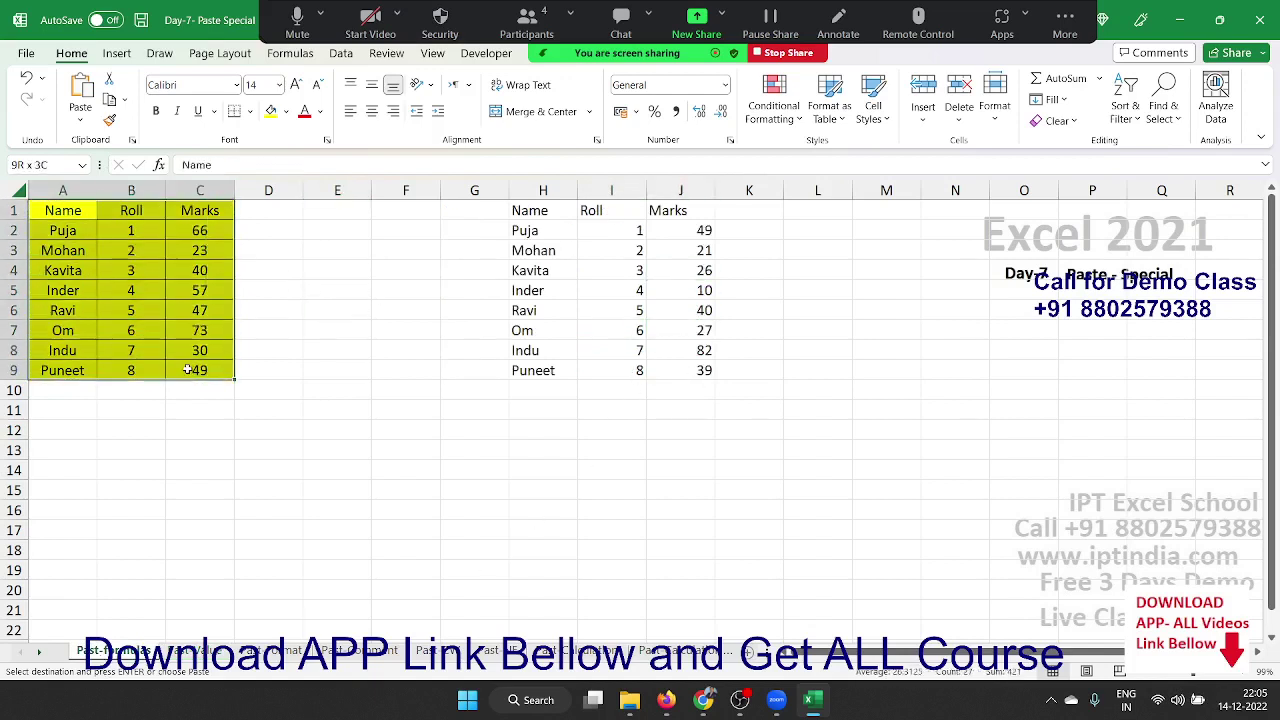
pyautogui.hotkey('ctrl', 'c')
pyautogui.click(526, 424)
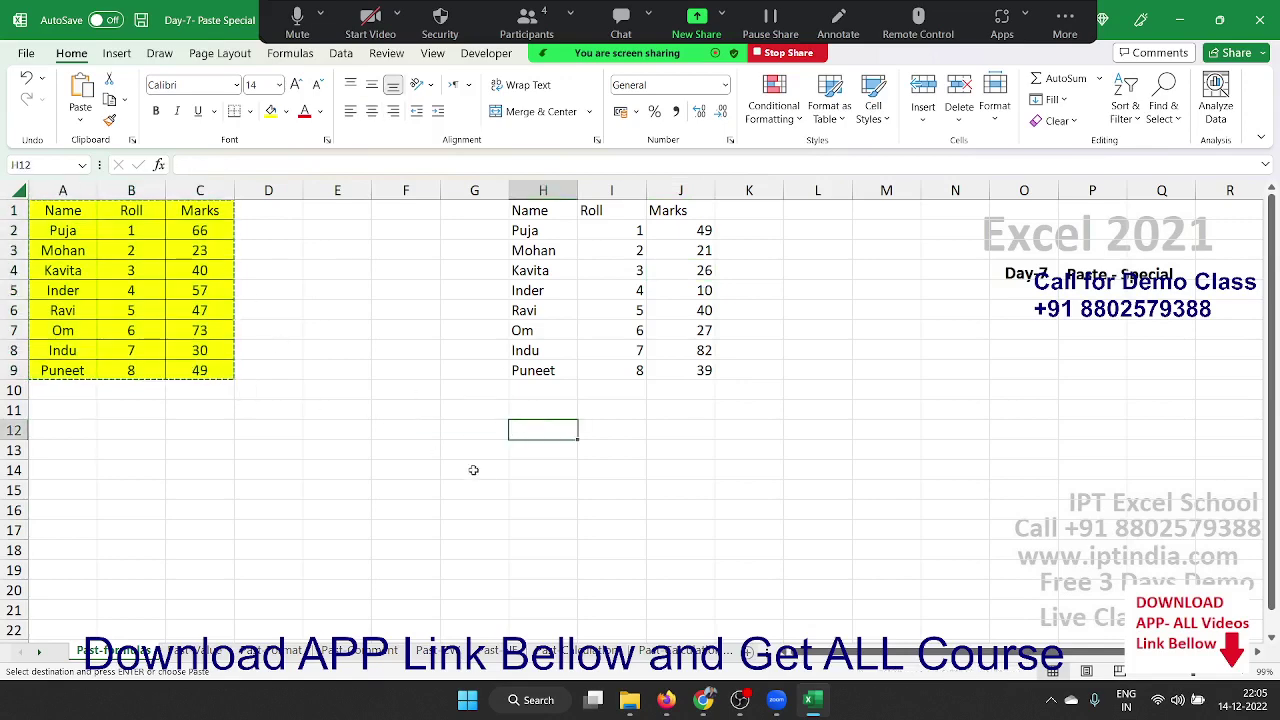
# Paste the copied yellow table at H12:J20.
pyautogui.rightClick(560, 432)
pyautogui.click(530, 430)
pyautogui.hotkey('ctrl', 'v')
pyautogui.click(737, 470)
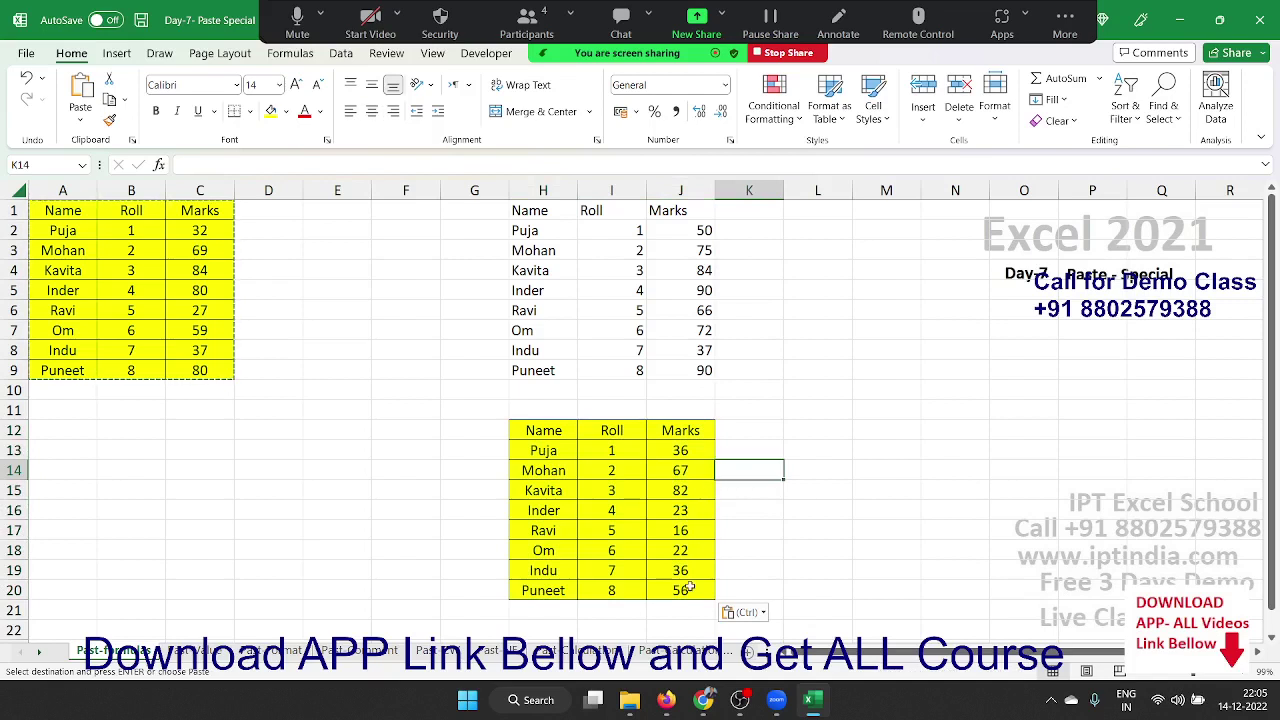
# Convert the pasted Marks J13:J20 to fixed values with Paste Special Values, then open File.
pyautogui.moveTo(690, 588); pyautogui.dragTo(683, 450)
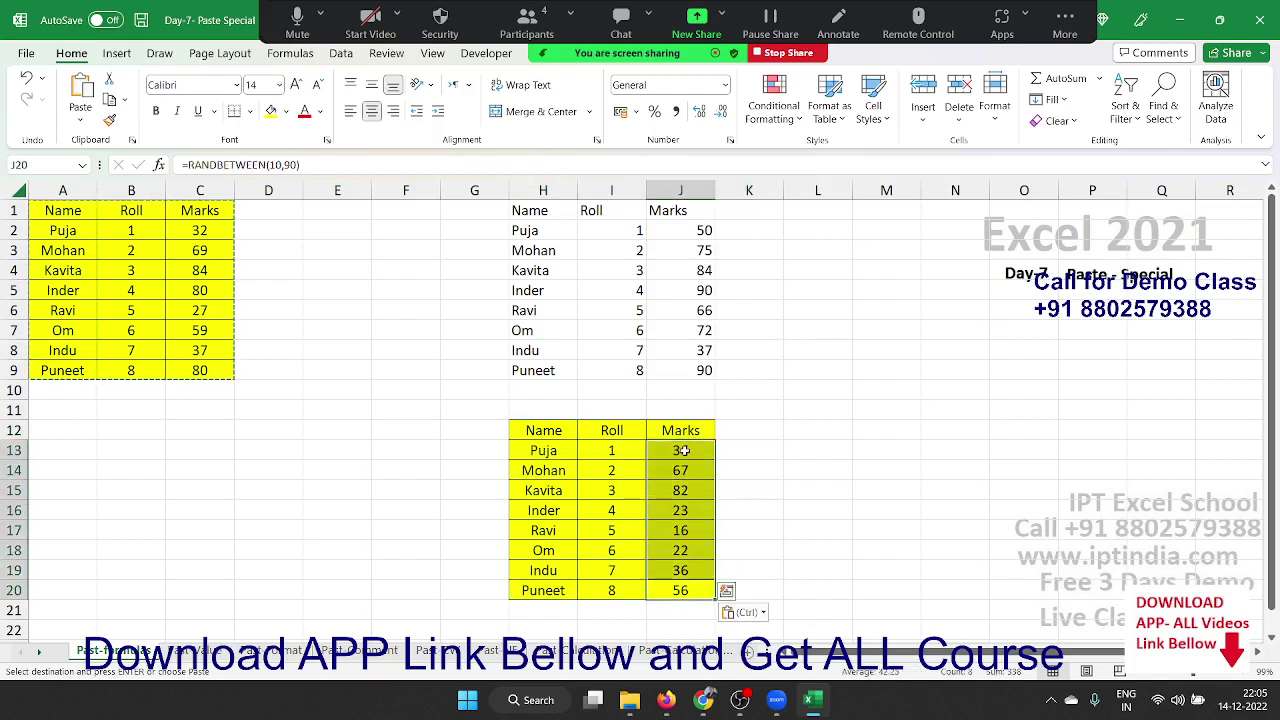
pyautogui.hotkey('ctrl', 'c')
pyautogui.rightClick(684, 450)
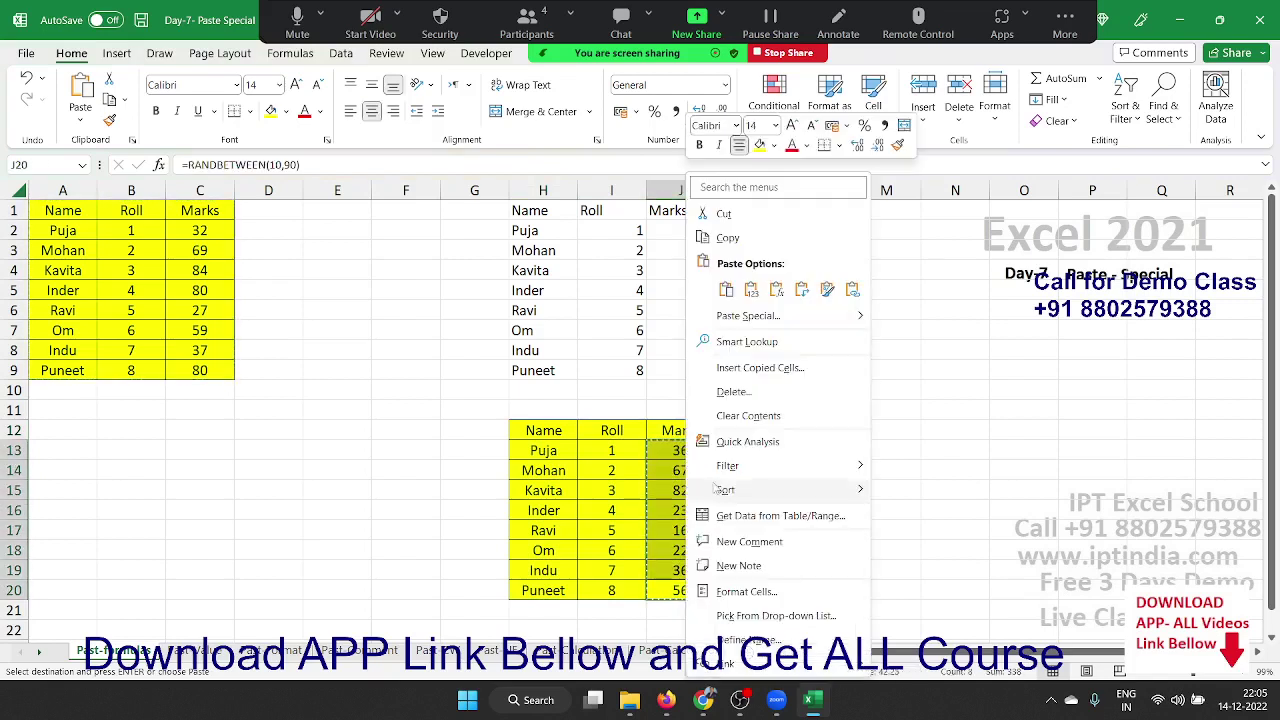
pyautogui.click(750, 315)
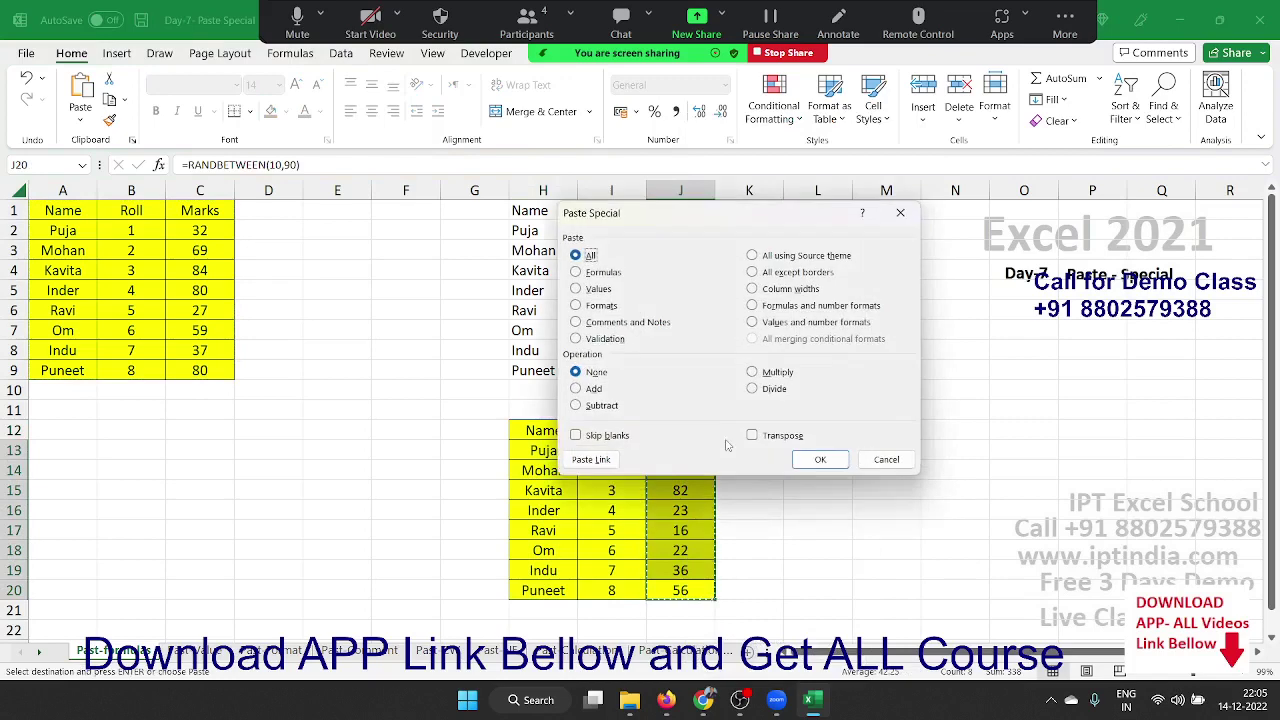
pyautogui.click(590, 289)
pyautogui.click(821, 461)
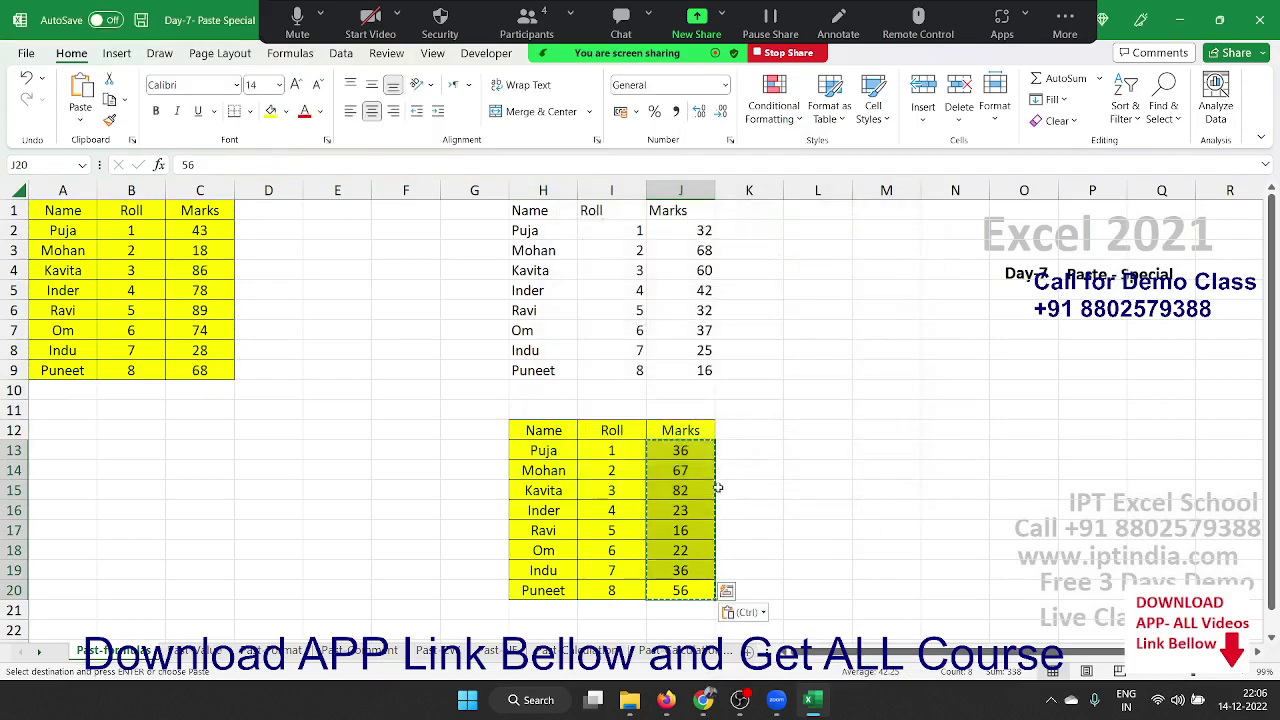
pyautogui.click(695, 472)
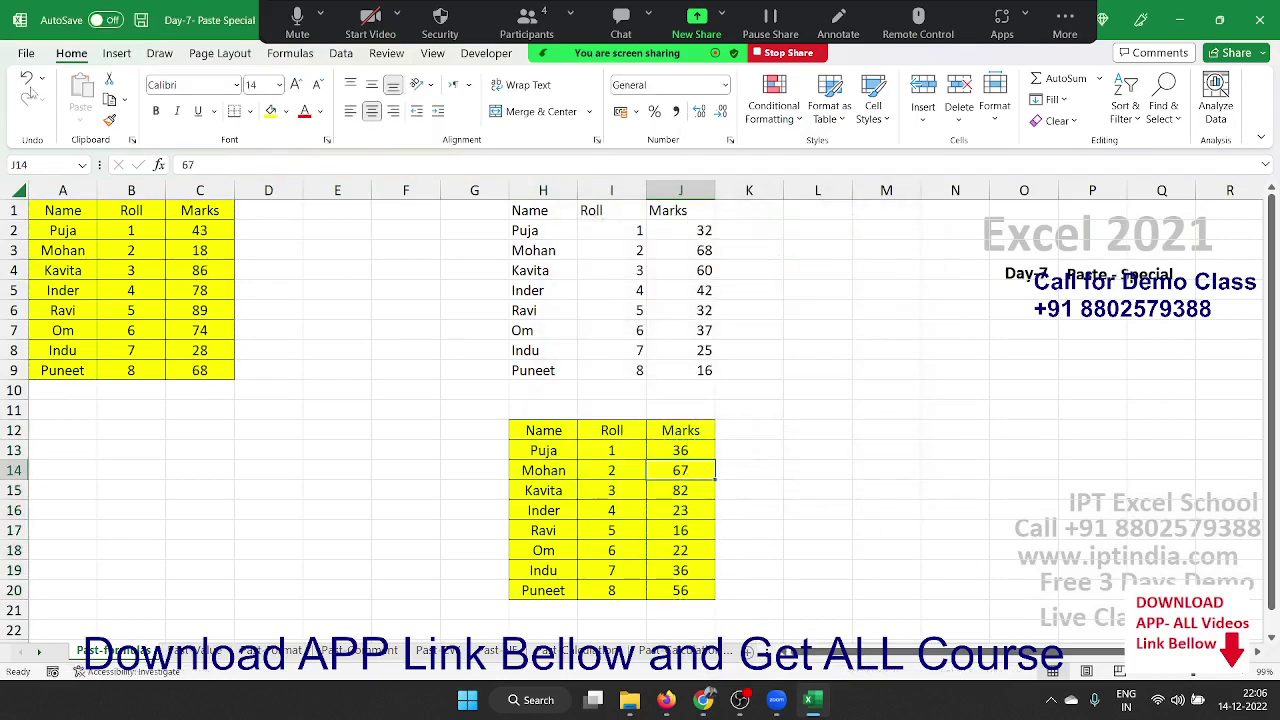
pyautogui.click(27, 54)
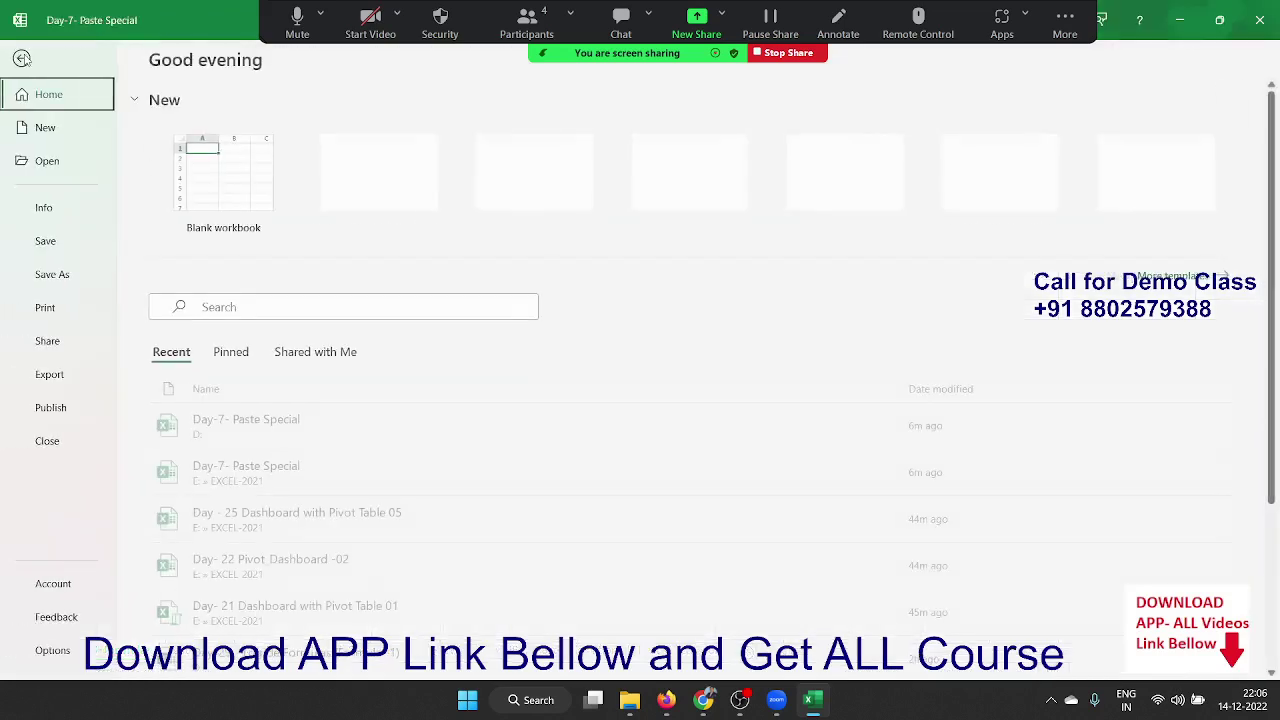
pyautogui.click(310, 520)
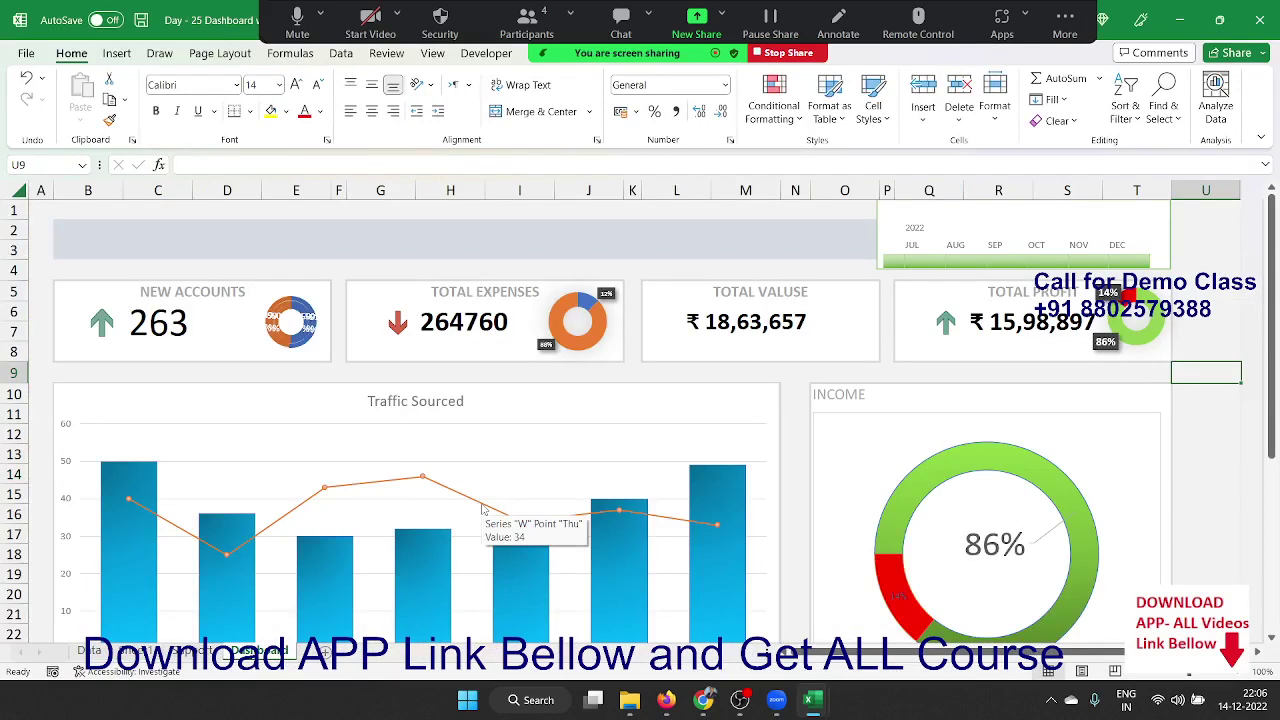
pyautogui.click(95, 652)
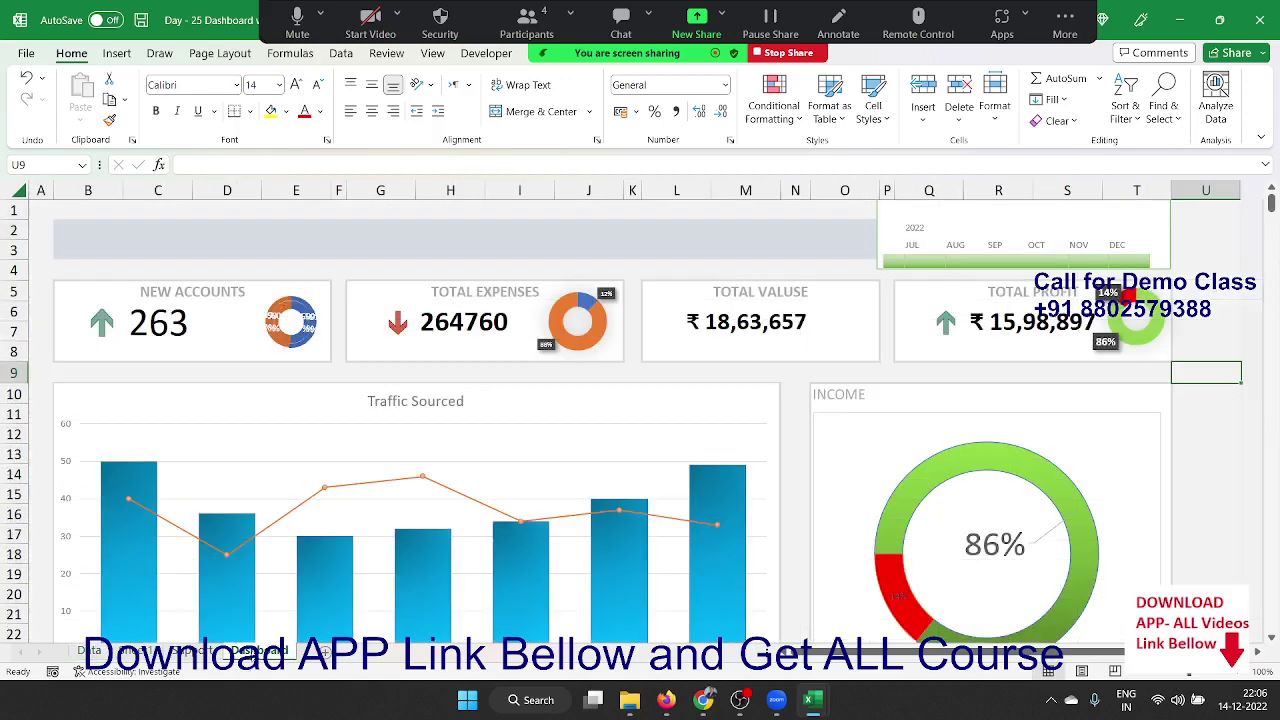
pyautogui.click(260, 651)
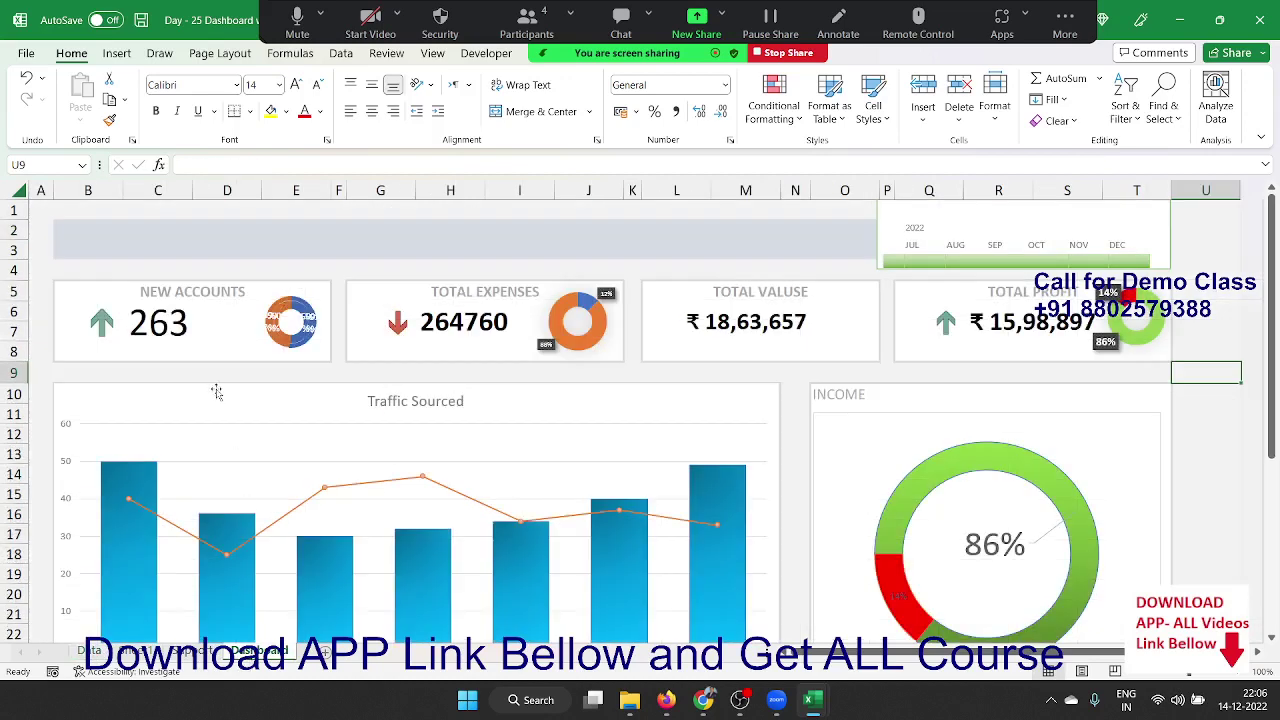
pyautogui.click(178, 332)
pyautogui.click(286, 165)
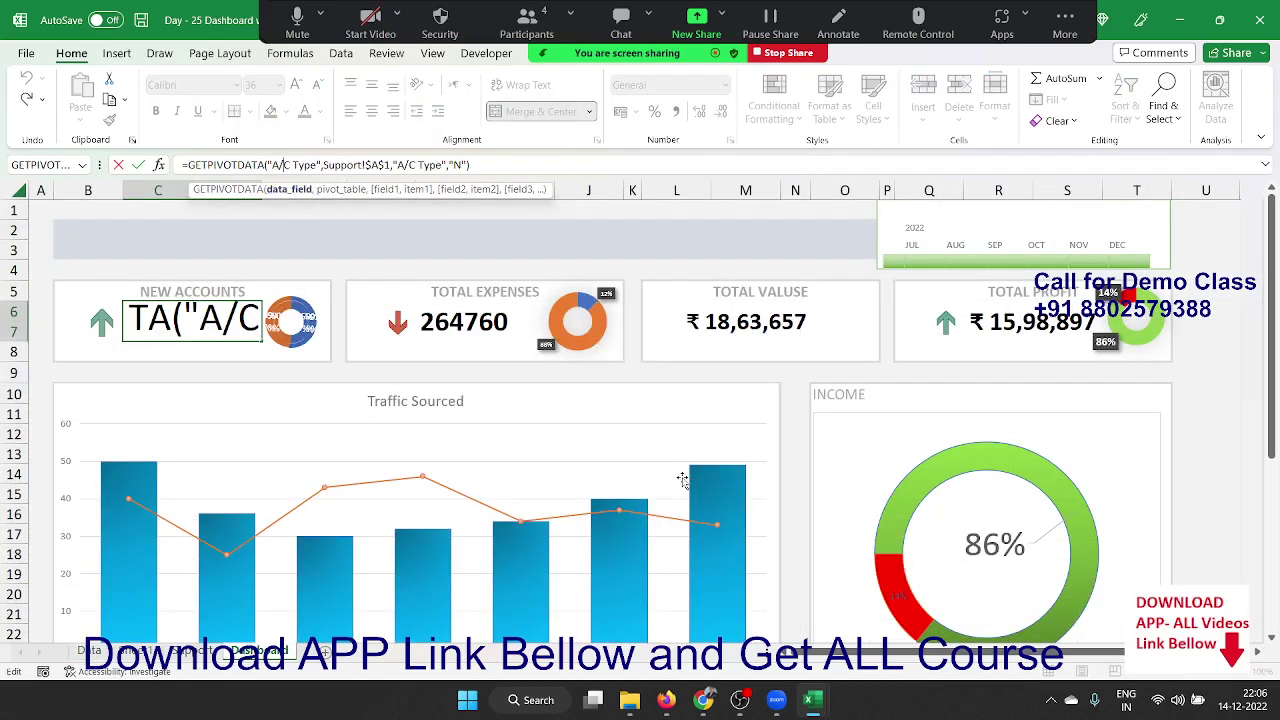
pyautogui.press('Escape')
pyautogui.scroll(-1, 675, 481)
pyautogui.scroll(-4, 675, 481)
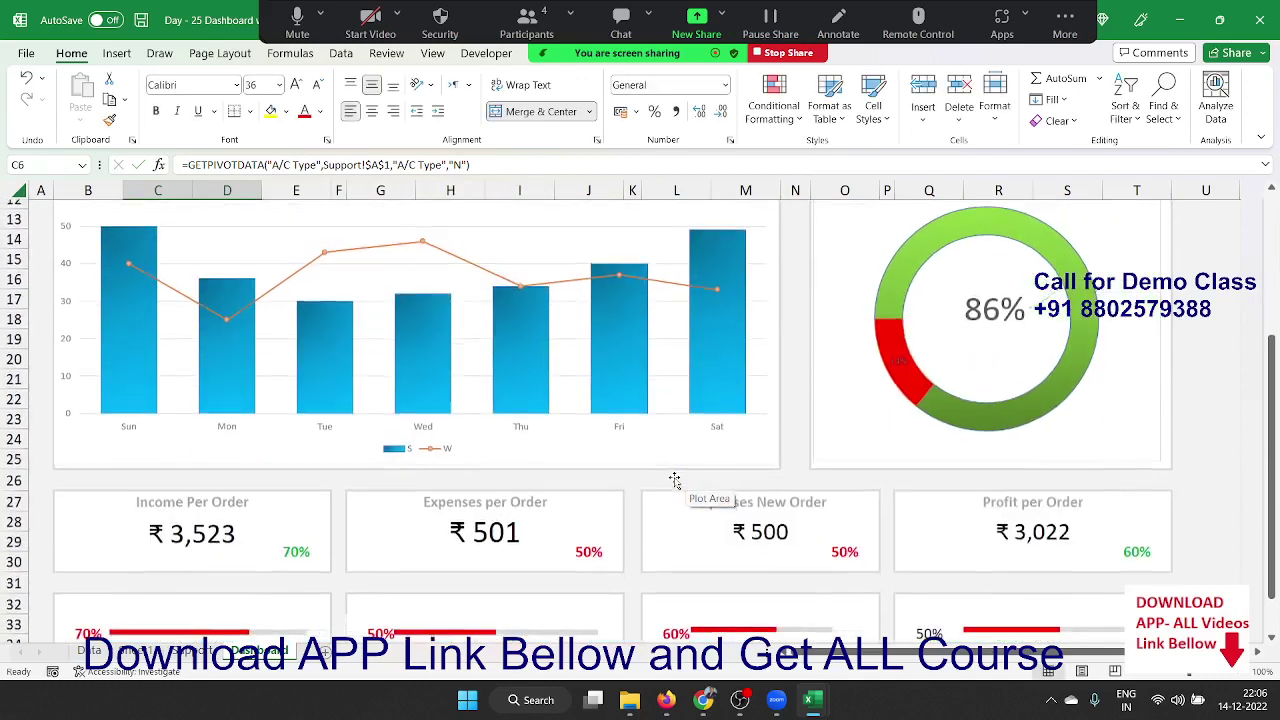
pyautogui.scroll(-2, 675, 481)
pyautogui.scroll(1, 675, 481)
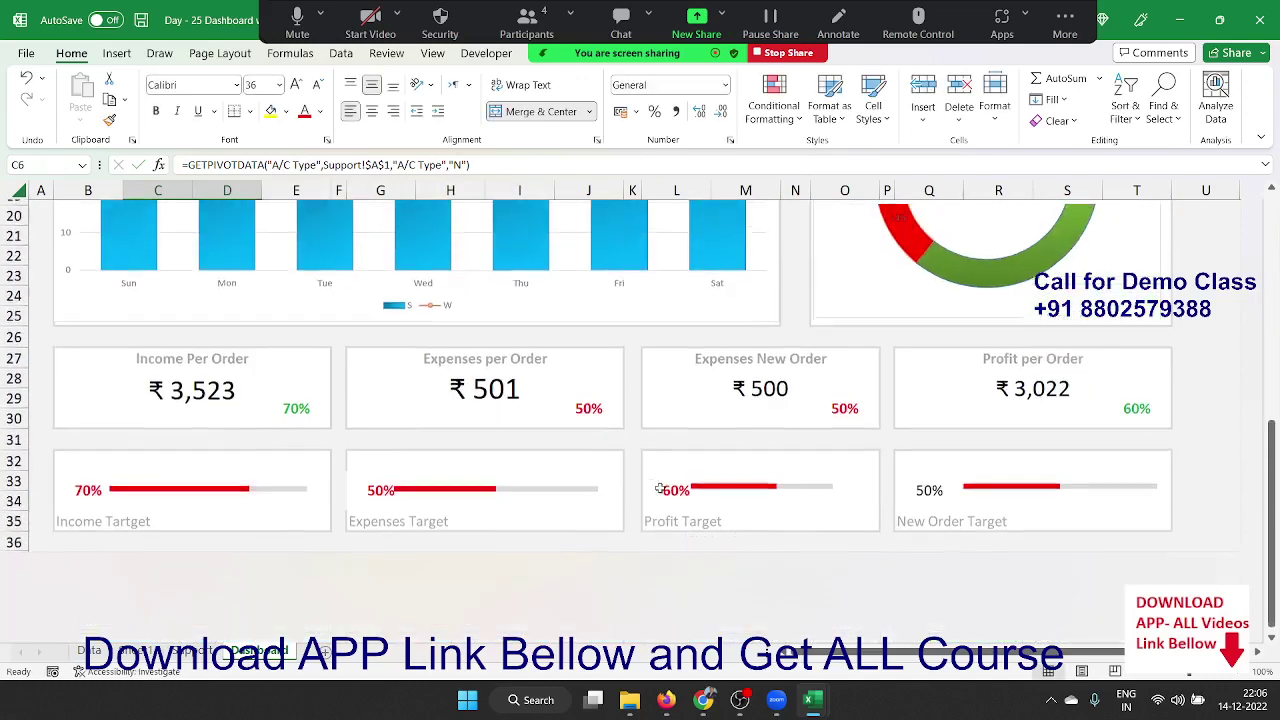
pyautogui.click(240, 418)
pyautogui.click(431, 434)
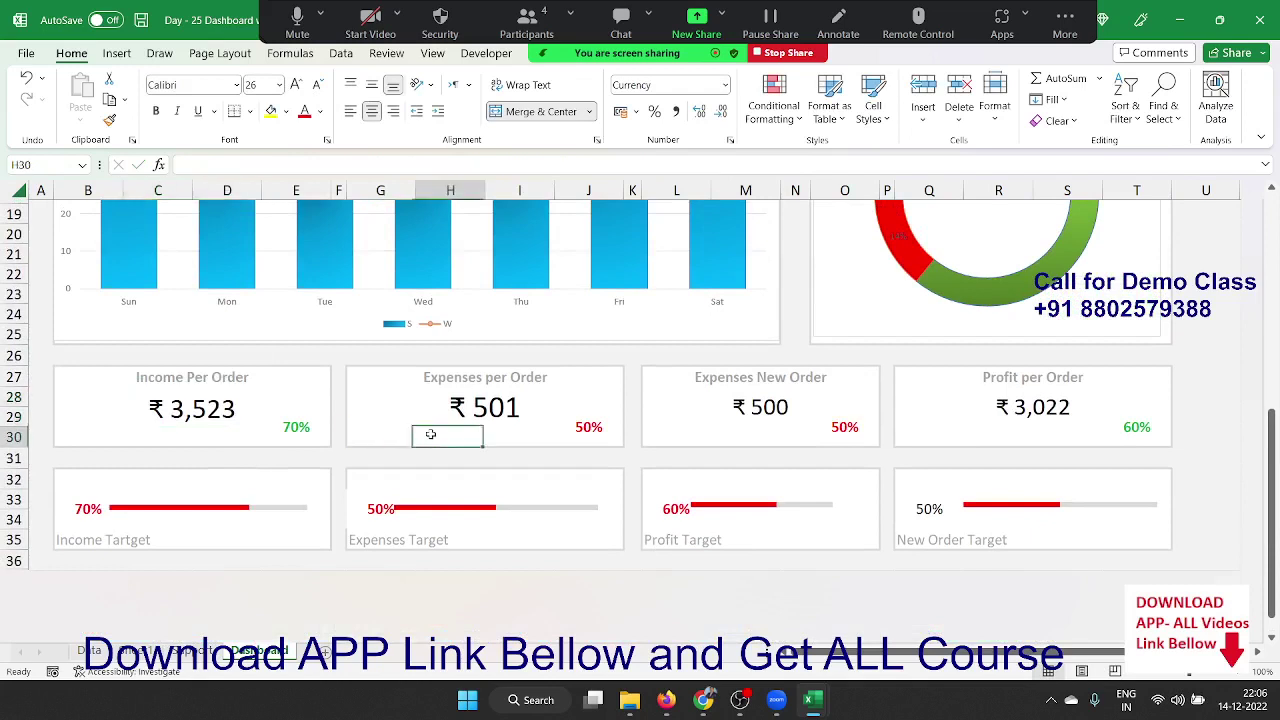
pyautogui.click(230, 428)
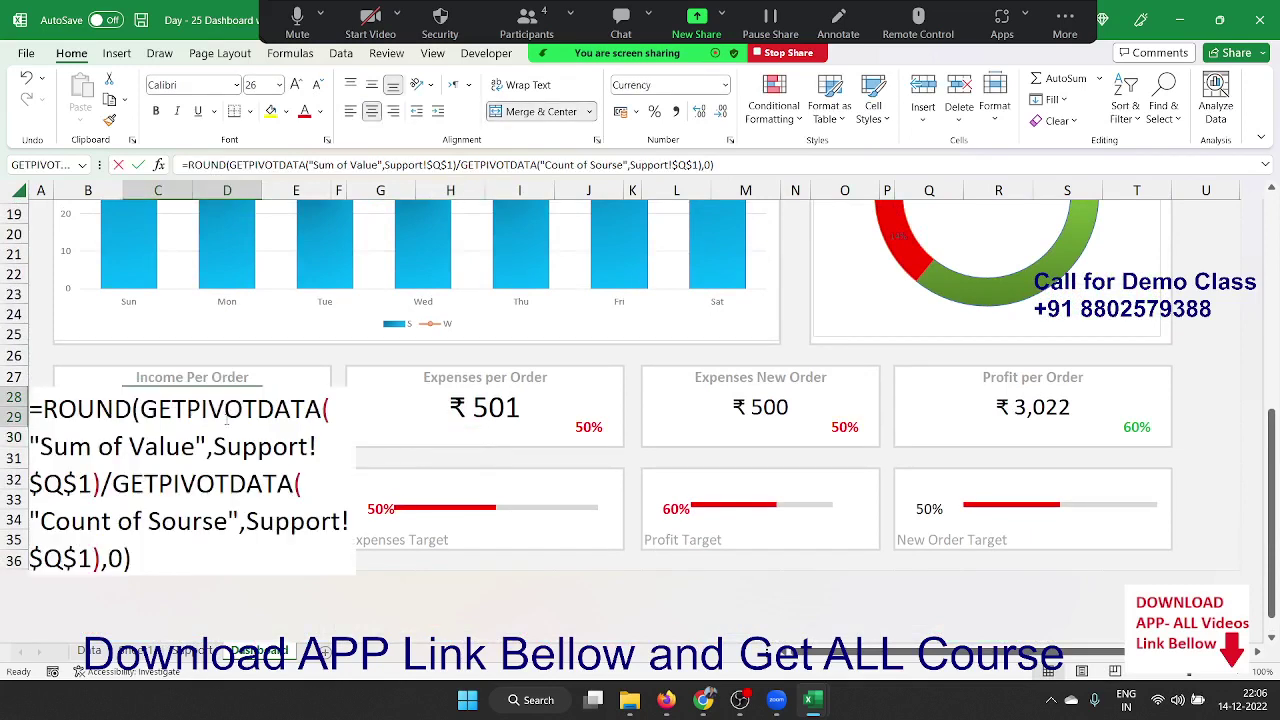
pyautogui.doubleClick(226, 420)
pyautogui.press('Escape')
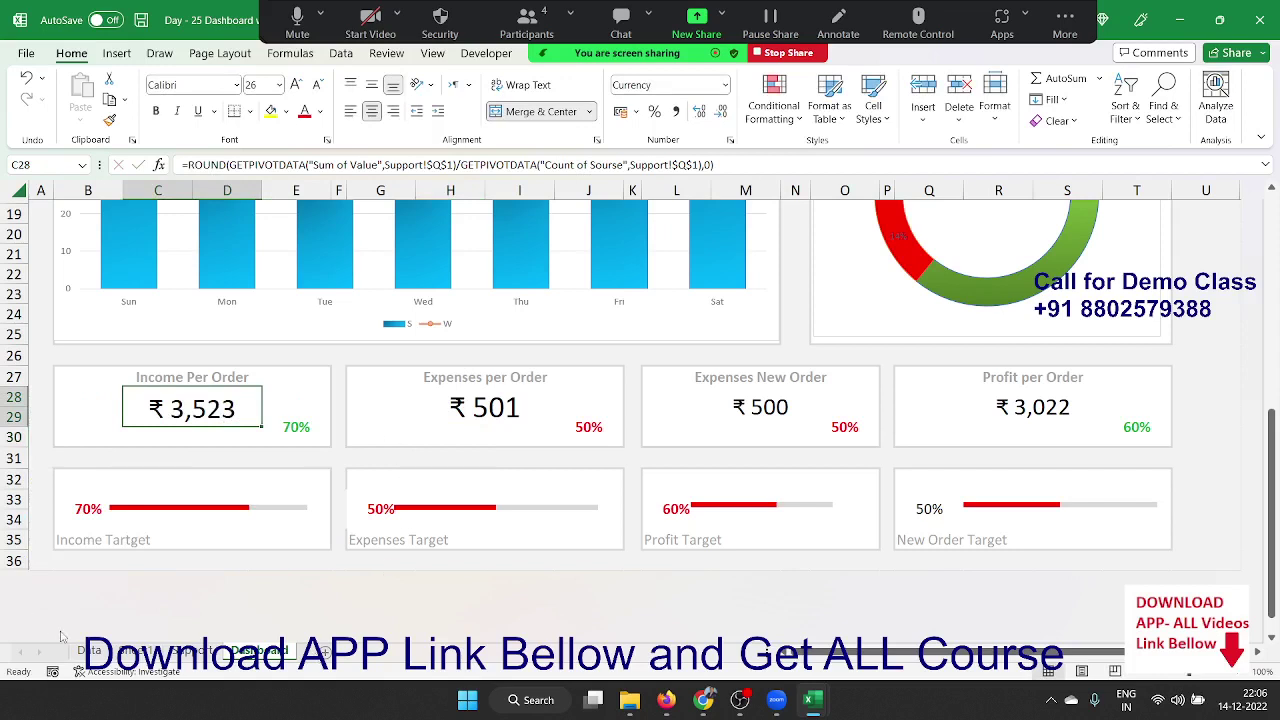
pyautogui.click(86, 651)
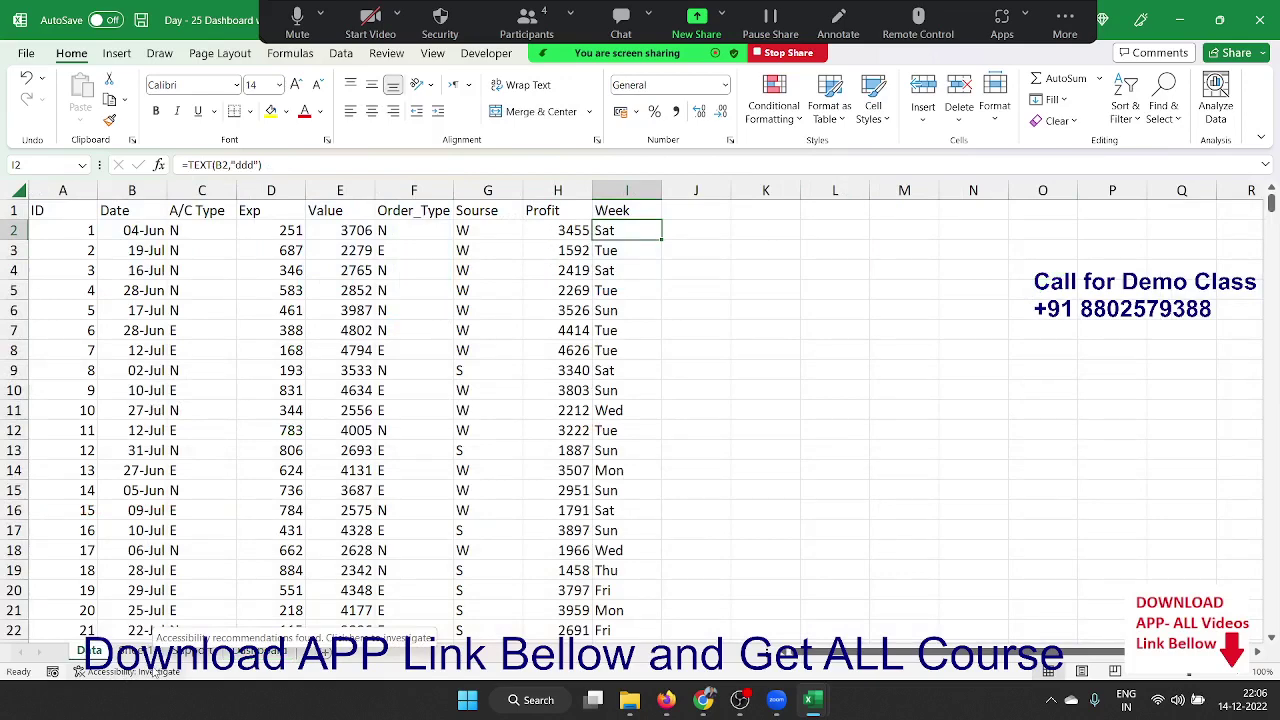
pyautogui.click(258, 651)
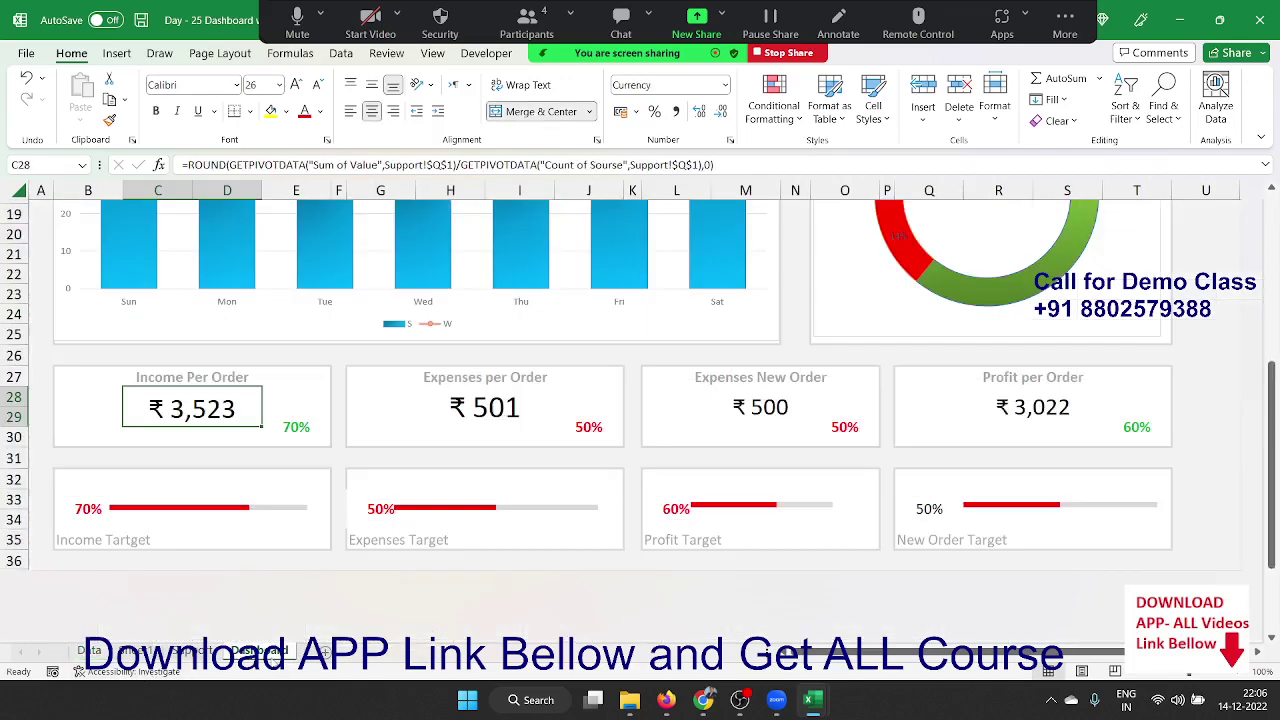
pyautogui.scroll(6, 305, 633)
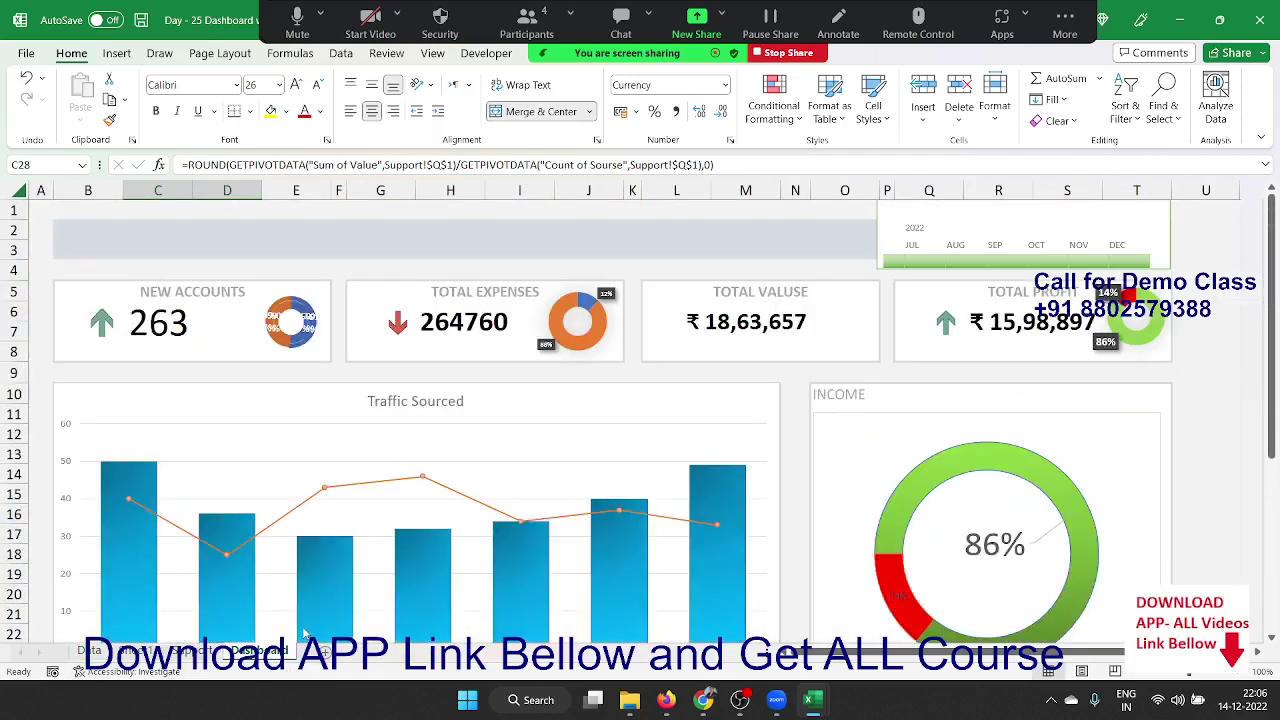
pyautogui.scroll(-2, 302, 634)
# Copy the Dashboard sheet into a new workbook using Move or Copy with Create a copy.
pyautogui.rightClick(276, 652)
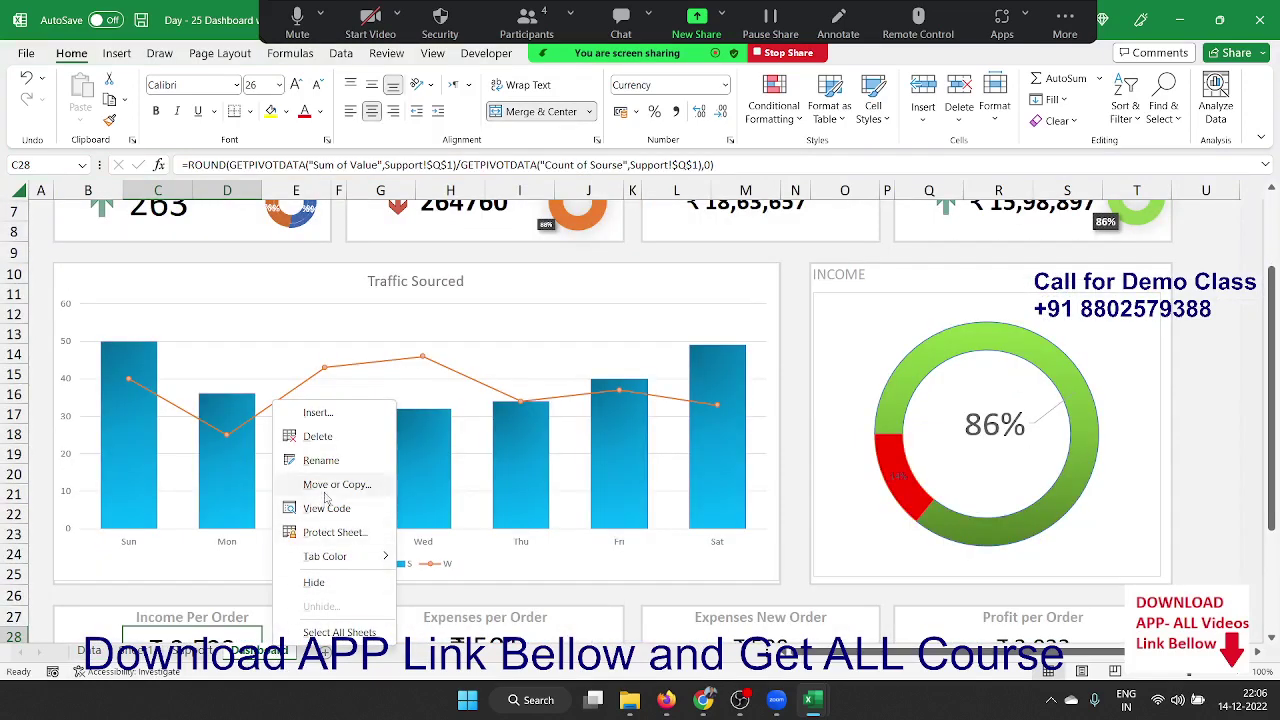
pyautogui.click(322, 487)
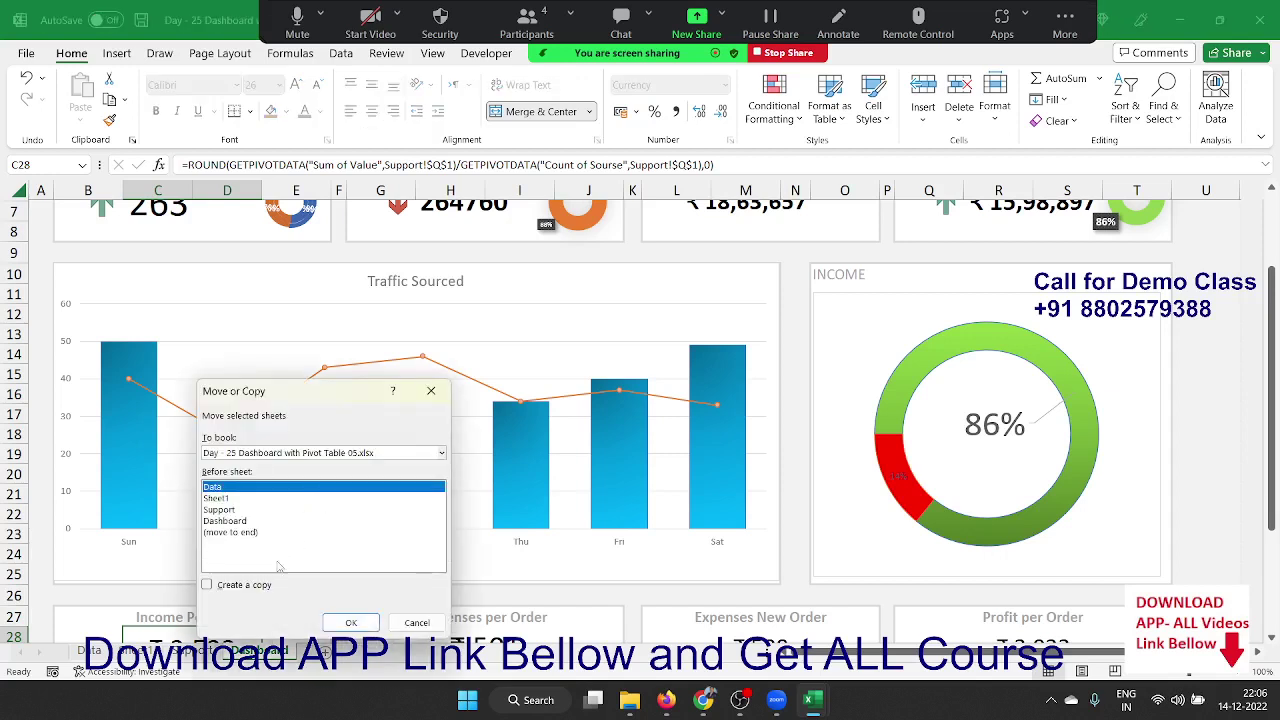
pyautogui.click(262, 585)
pyautogui.click(283, 453)
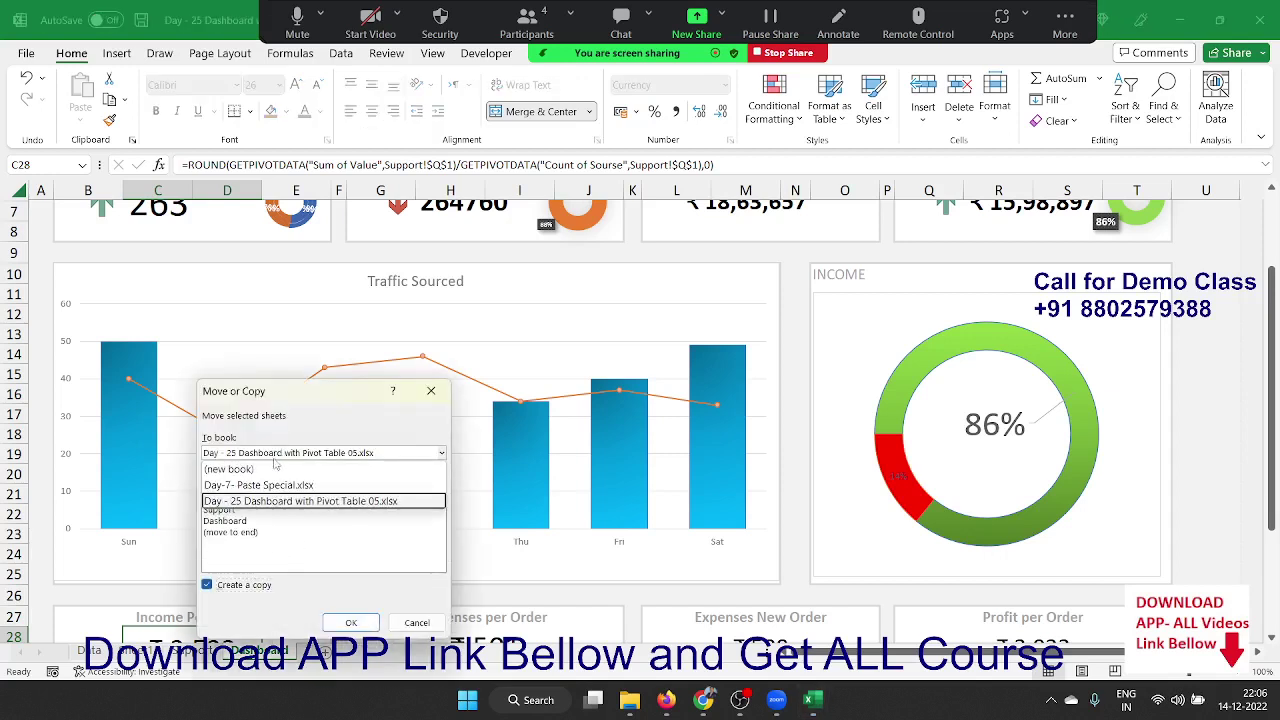
pyautogui.click(272, 468)
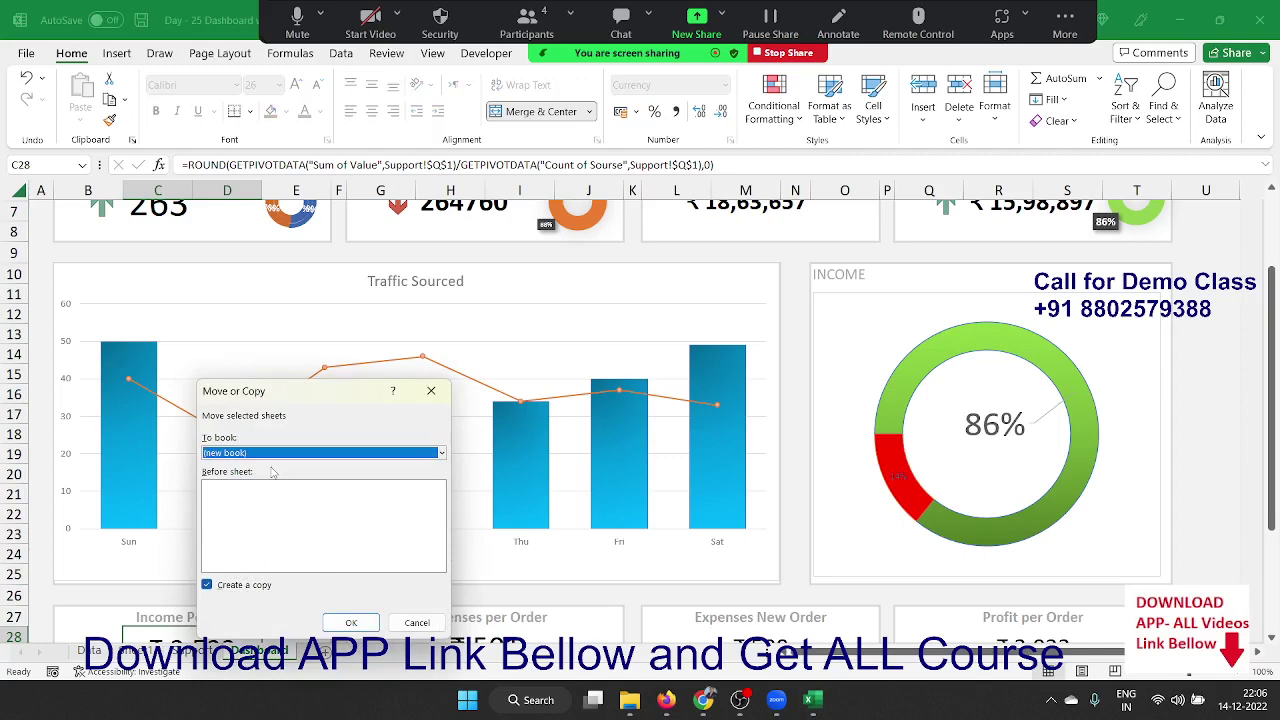
pyautogui.click(351, 622)
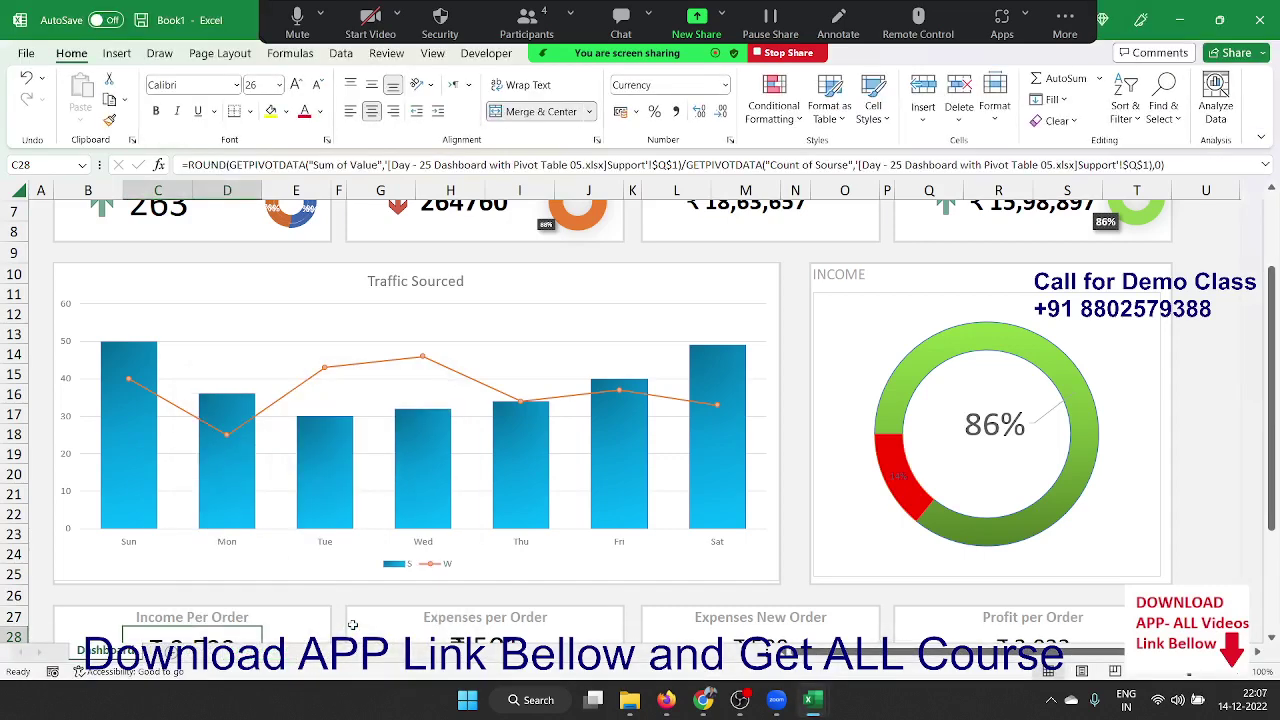
# Inspect the copied dashboard's New Accounts, Total Expenses and up-arrow cell formulas.
pyautogui.scroll(-7, 789, 610)
pyautogui.scroll(8, 789, 610)
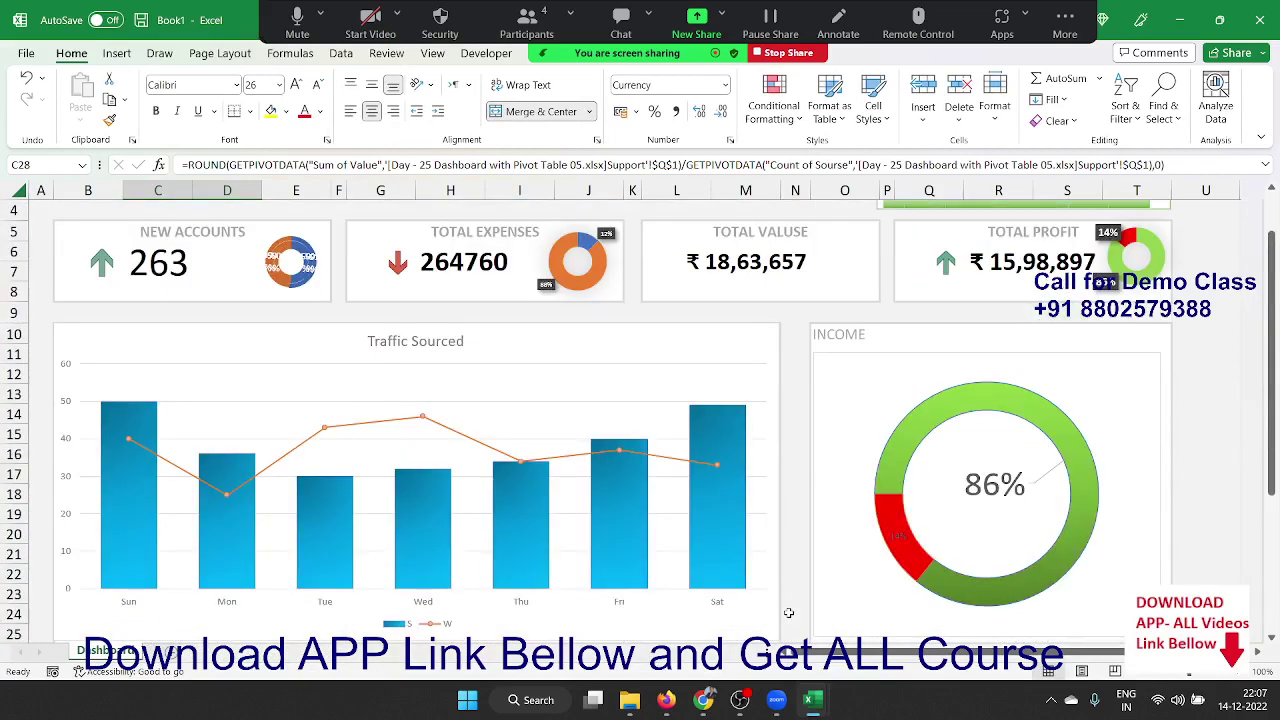
pyautogui.scroll(1, 789, 610)
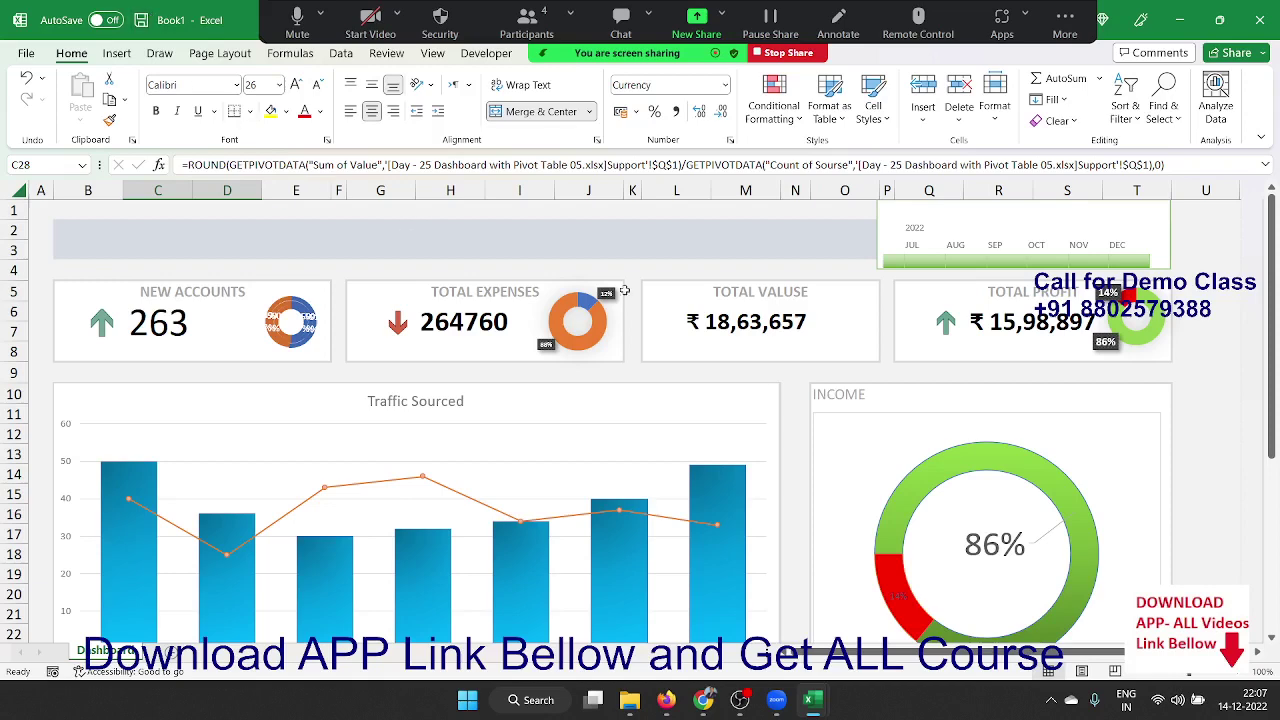
pyautogui.scroll(-2, 724, 403)
pyautogui.scroll(-4, 724, 403)
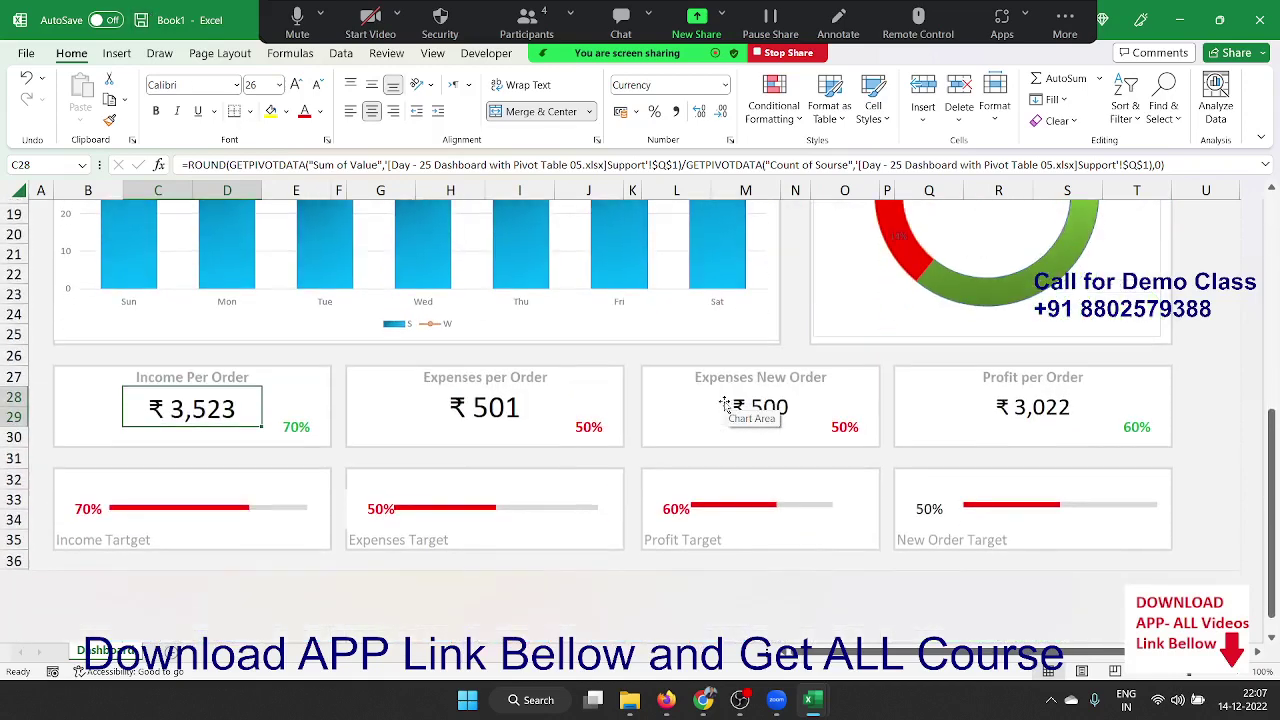
pyautogui.scroll(3, 724, 403)
pyautogui.scroll(3, 724, 403)
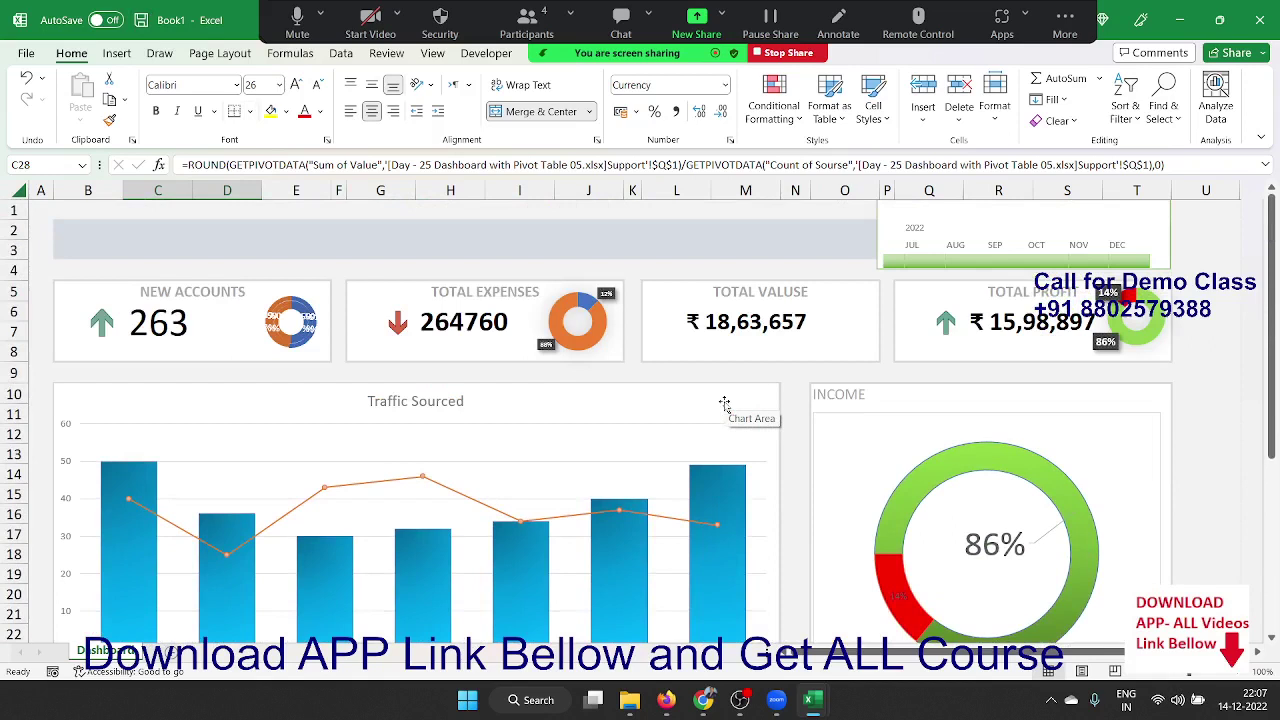
pyautogui.click(177, 320)
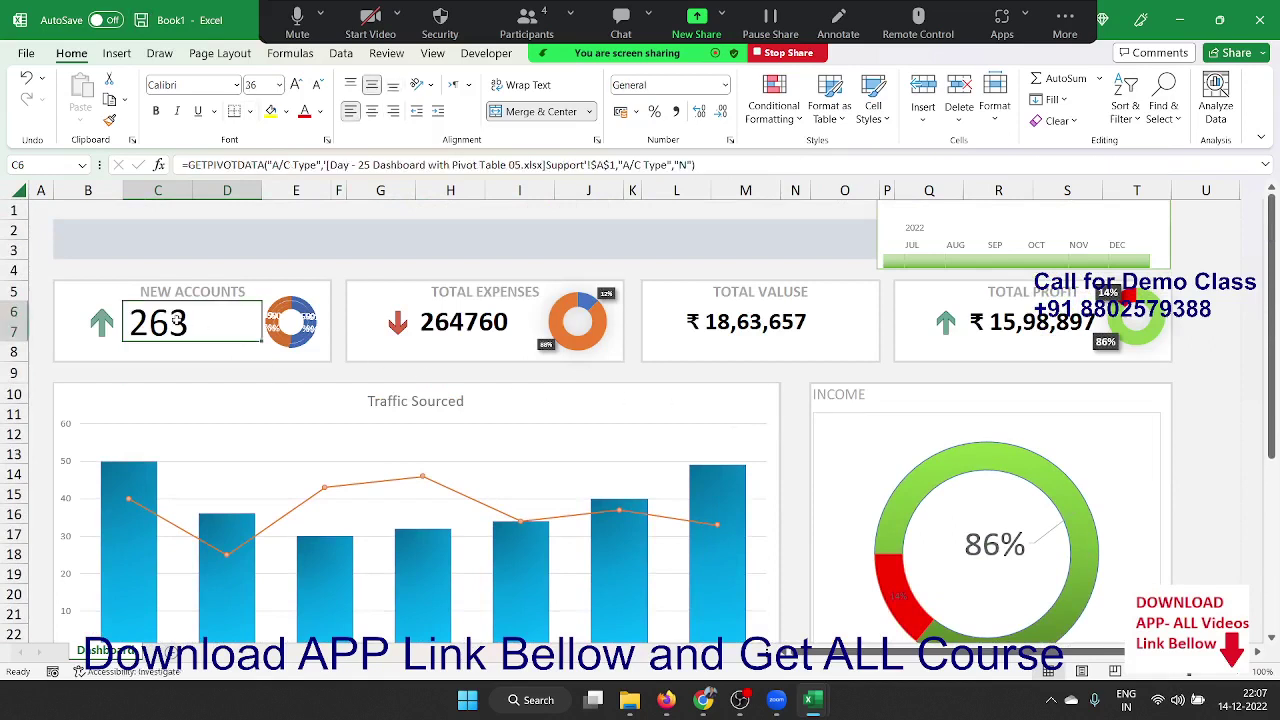
pyautogui.click(413, 341)
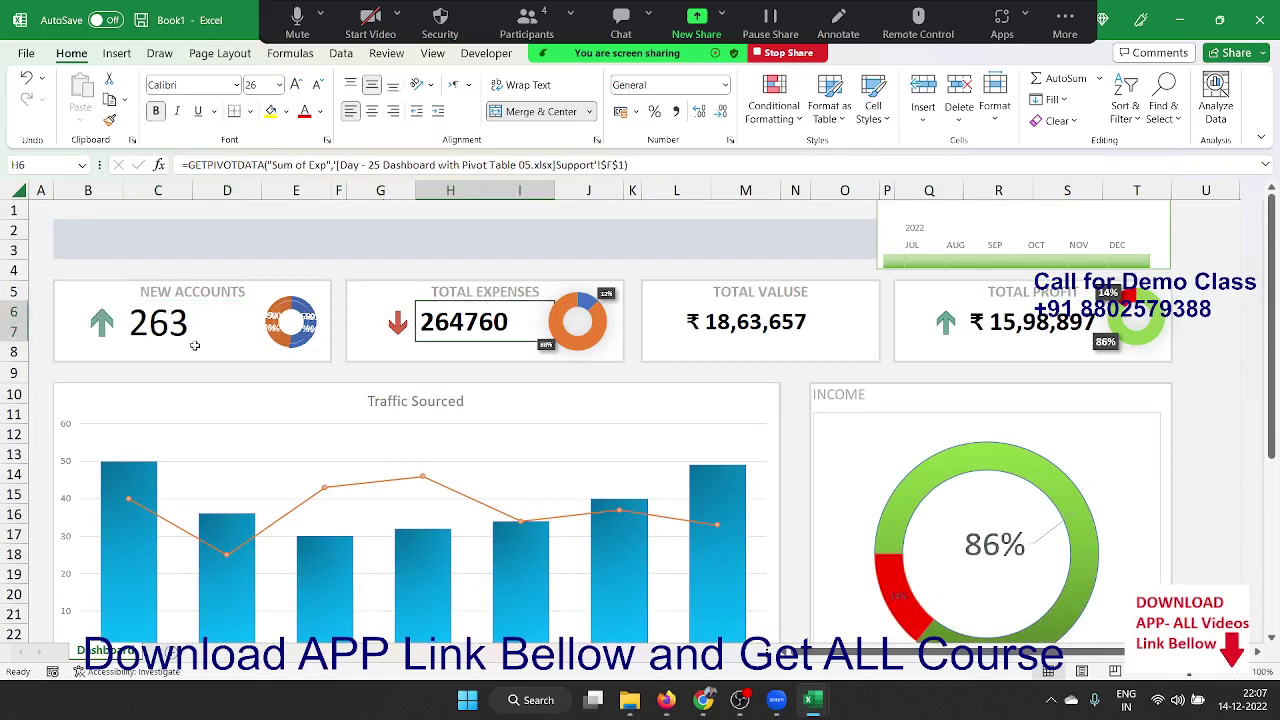
pyautogui.click(117, 310)
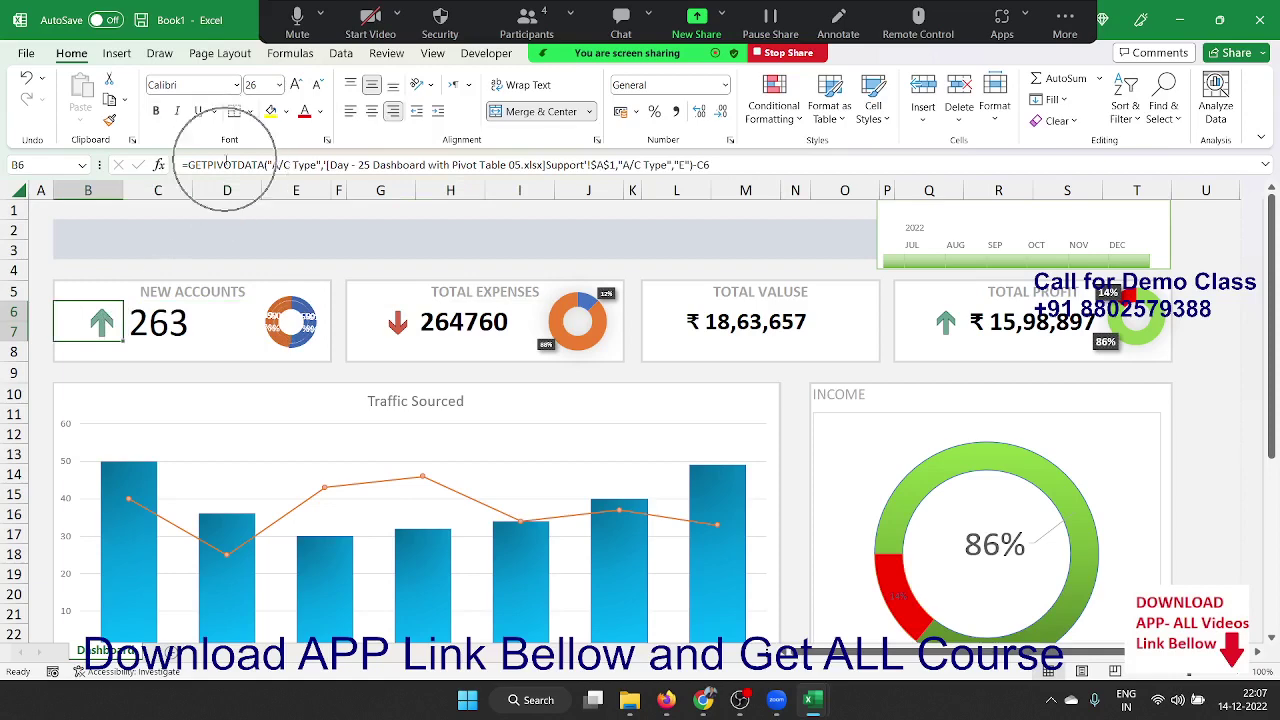
# Check the Total Value and Total Profit GETPIVOTDATA formulas, then select the entire sheet.
pyautogui.click(736, 315)
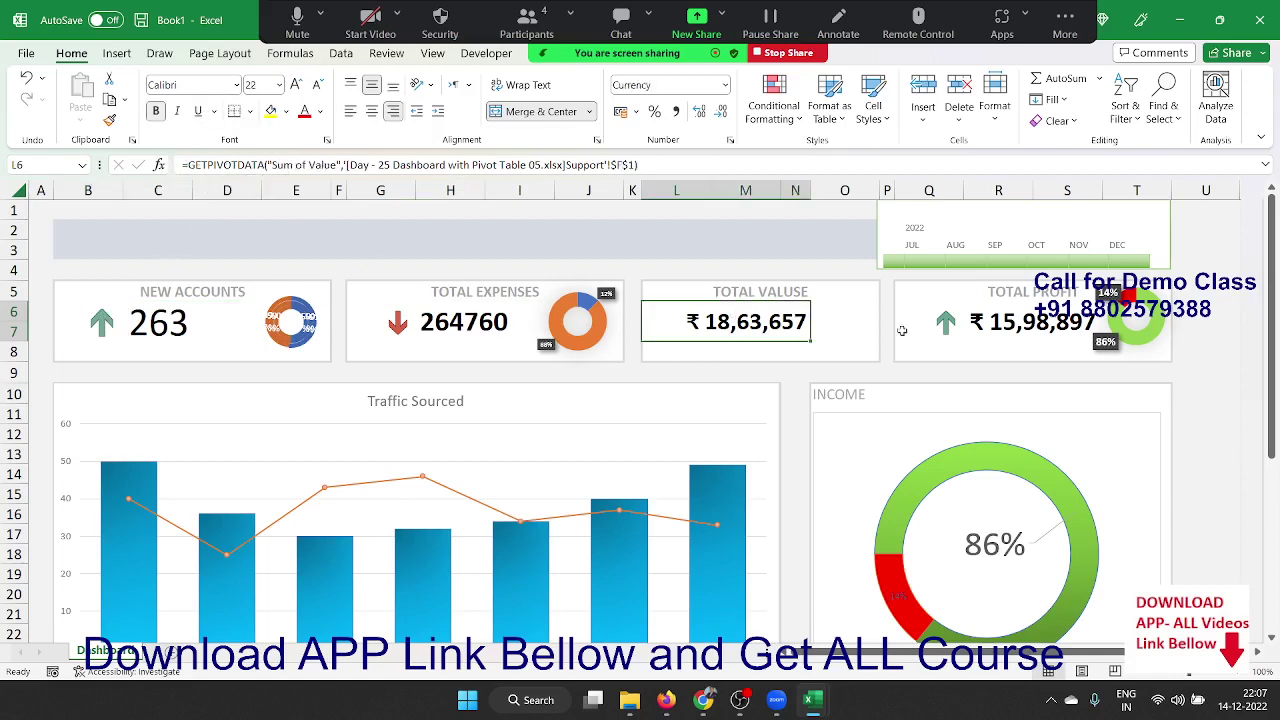
pyautogui.click(988, 336)
pyautogui.scroll(-4, 985, 380)
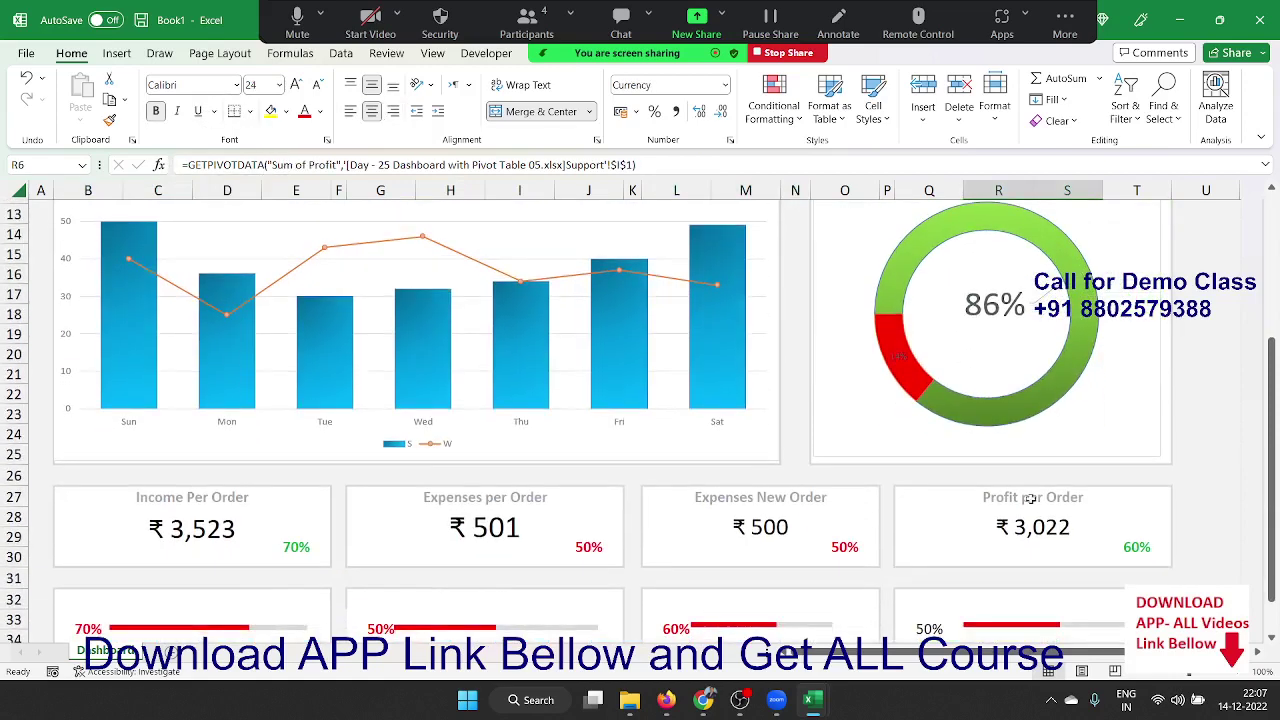
pyautogui.scroll(-1, 1032, 508)
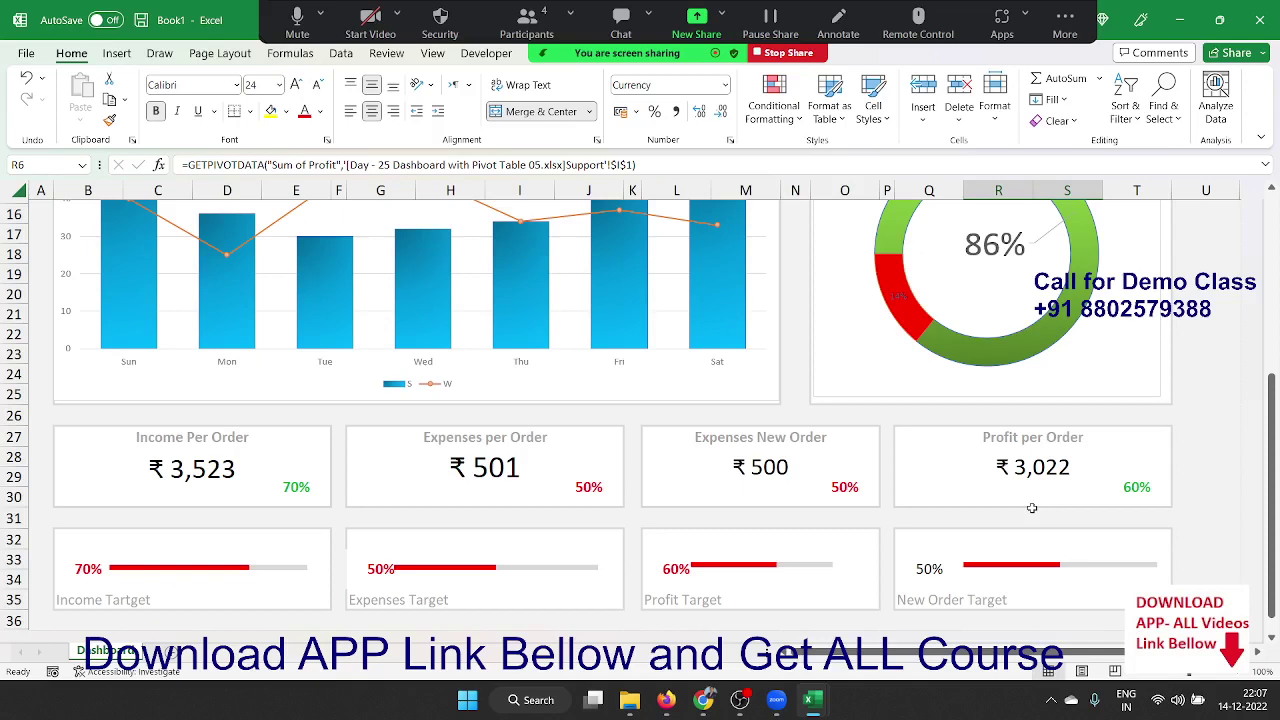
pyautogui.scroll(5, 220, 290)
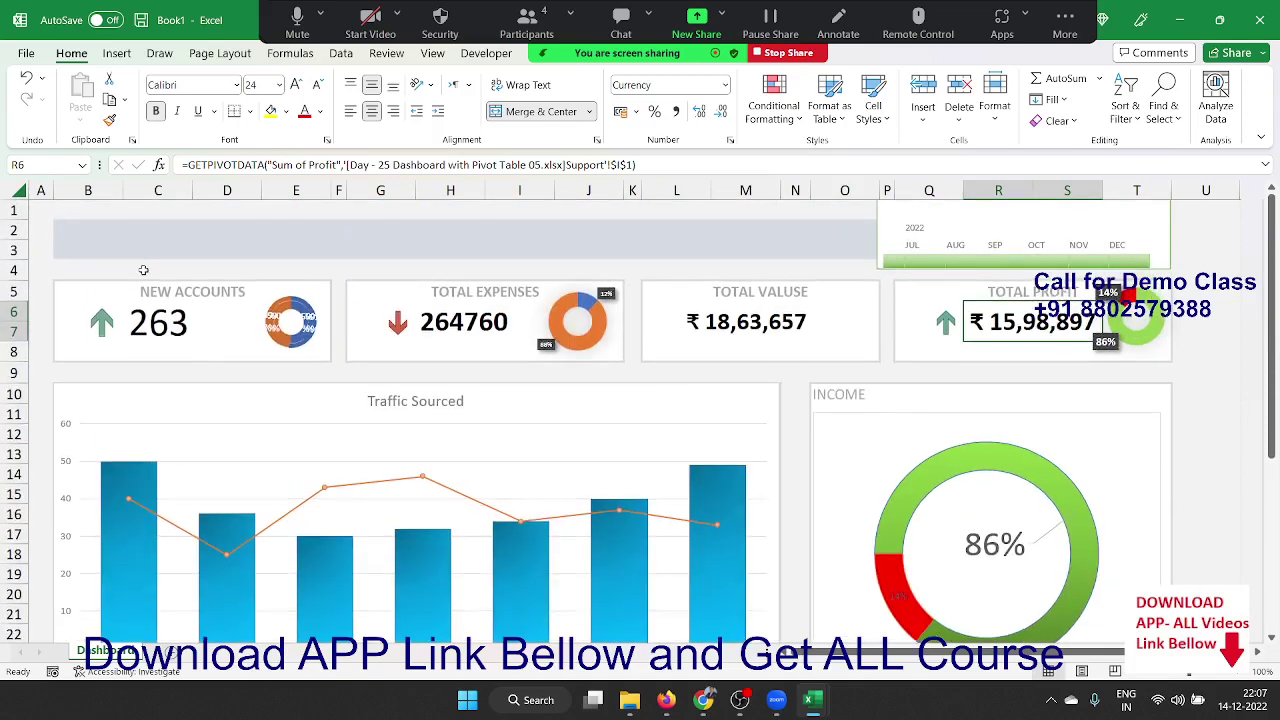
pyautogui.click(18, 189)
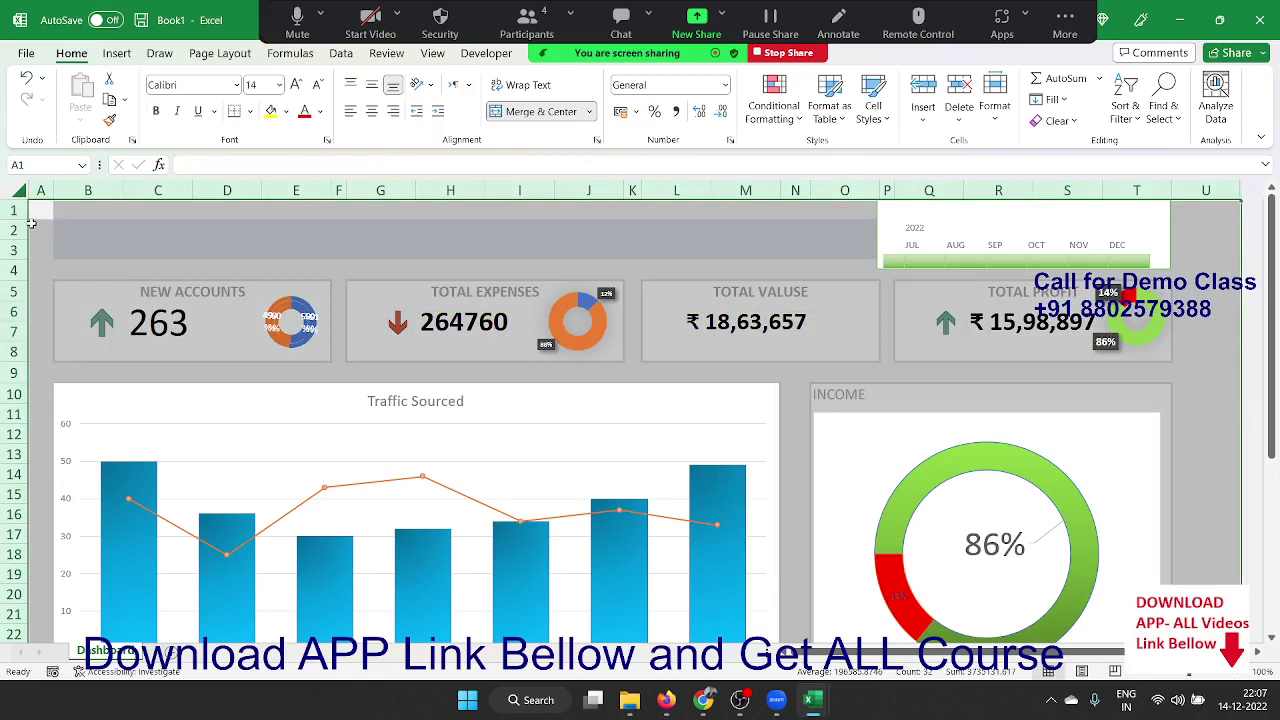
# Copy the whole Book1 dashboard and Paste Special it over itself as Values only.
pyautogui.hotkey('ctrl', 'c')
pyautogui.rightClick(100, 217)
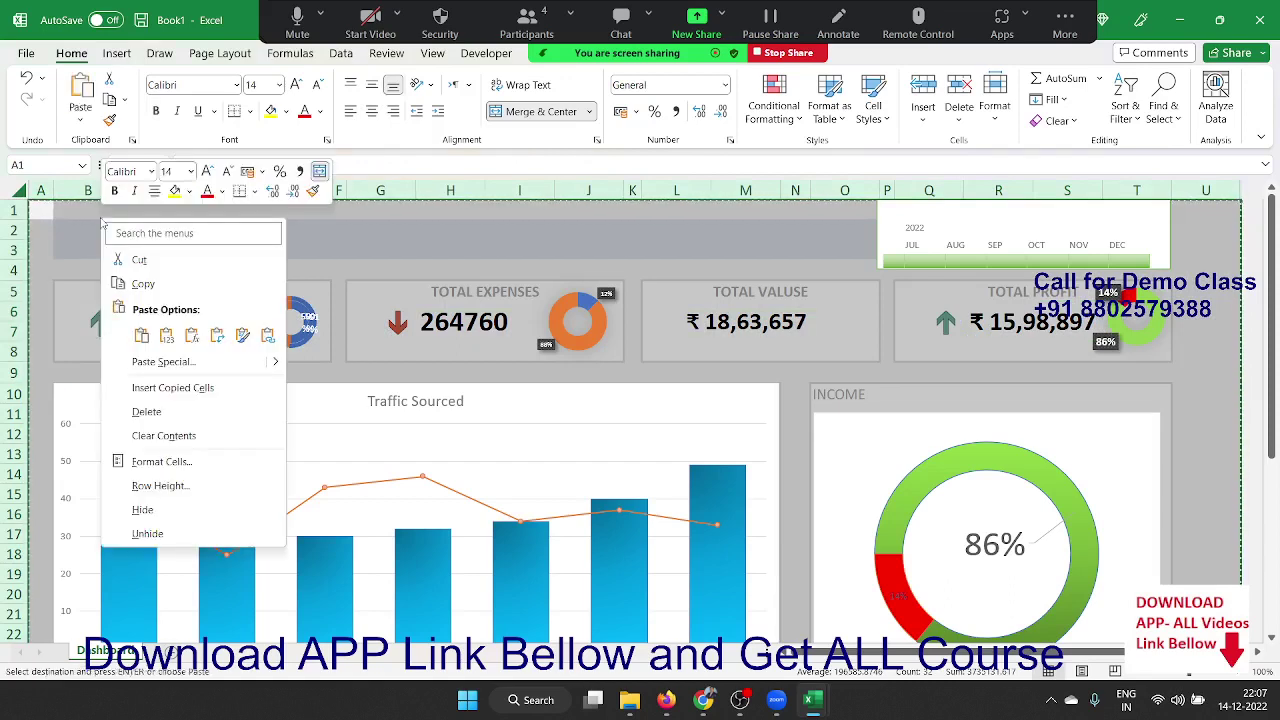
pyautogui.click(157, 362)
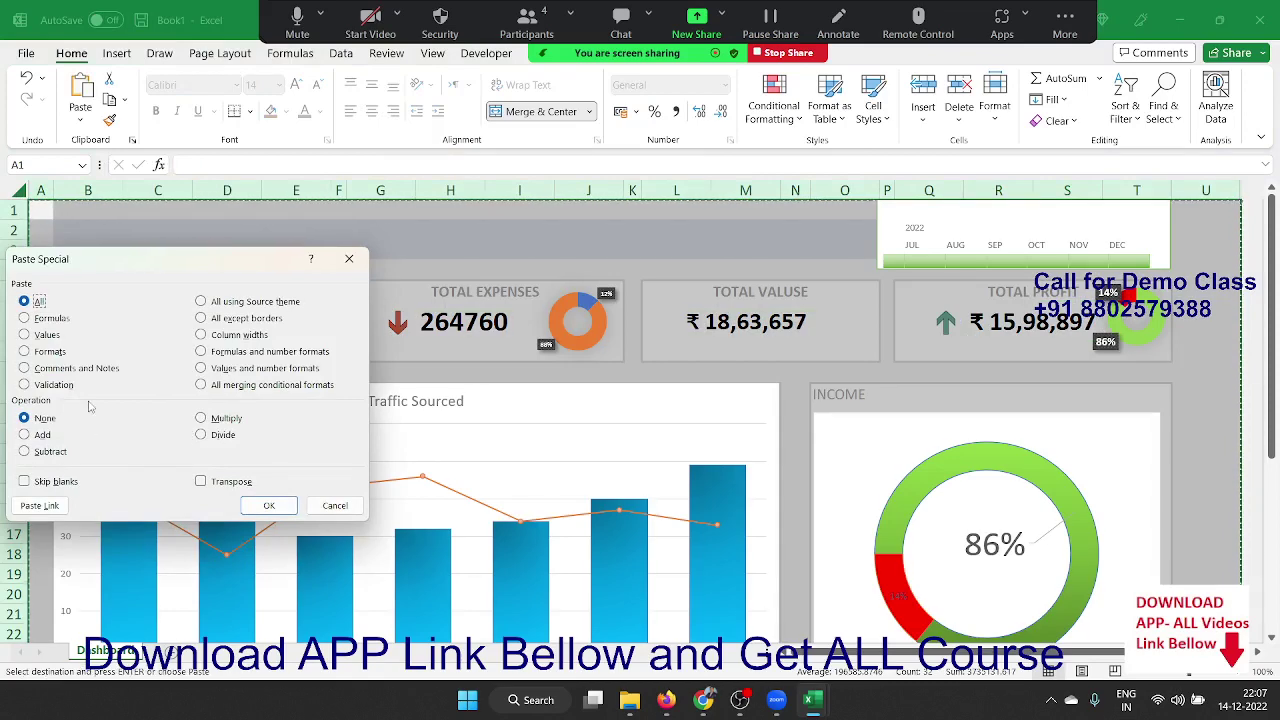
pyautogui.click(50, 336)
pyautogui.moveTo(133, 272); pyautogui.dragTo(604, 307)
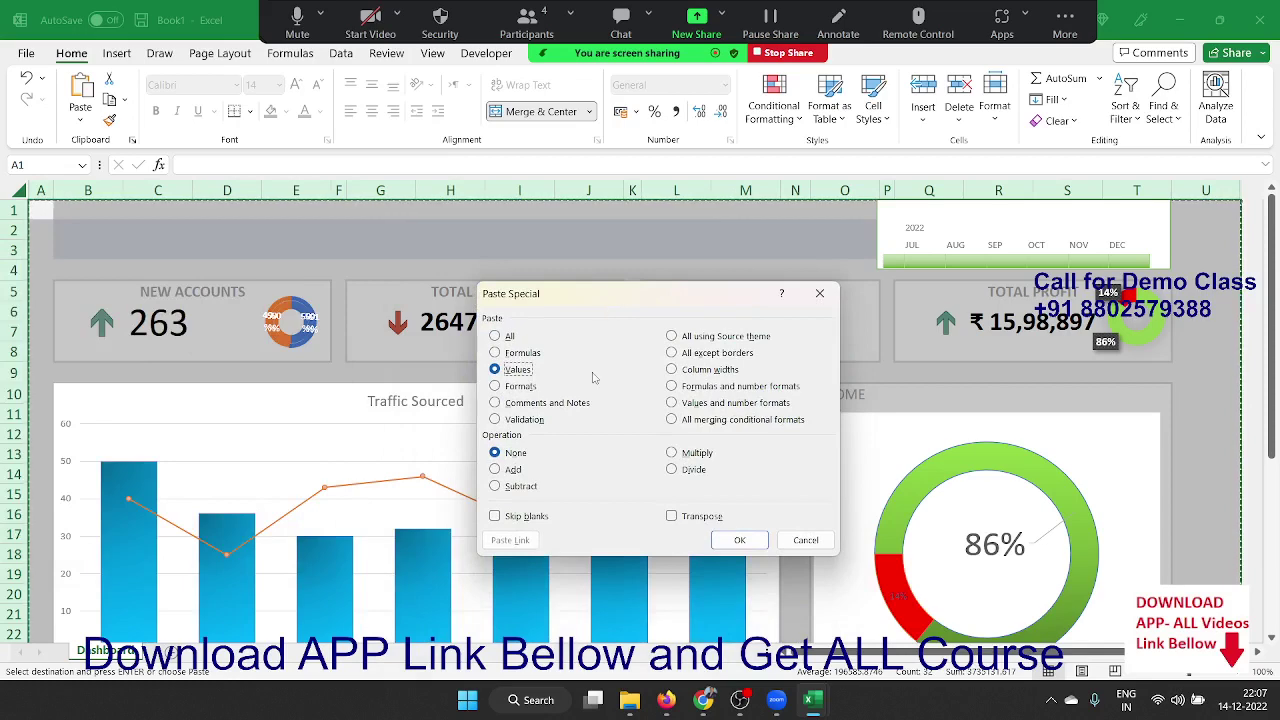
pyautogui.click(740, 545)
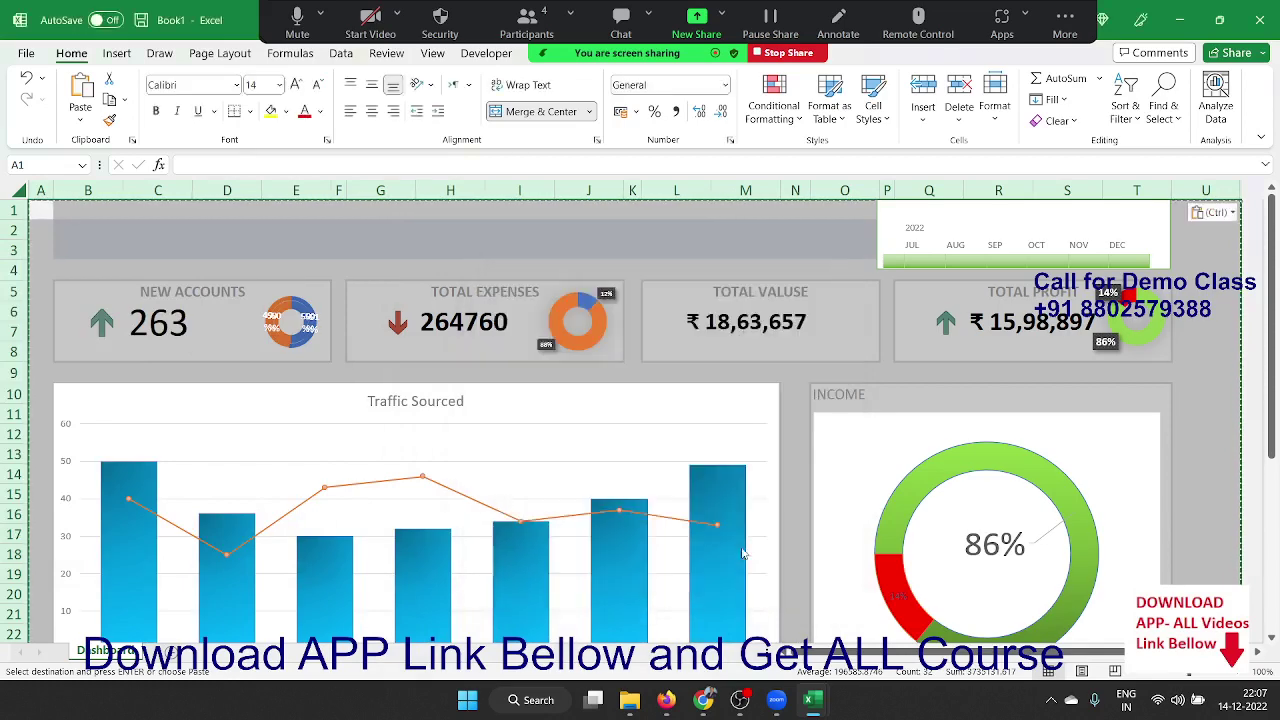
pyautogui.scroll(-4, 785, 514)
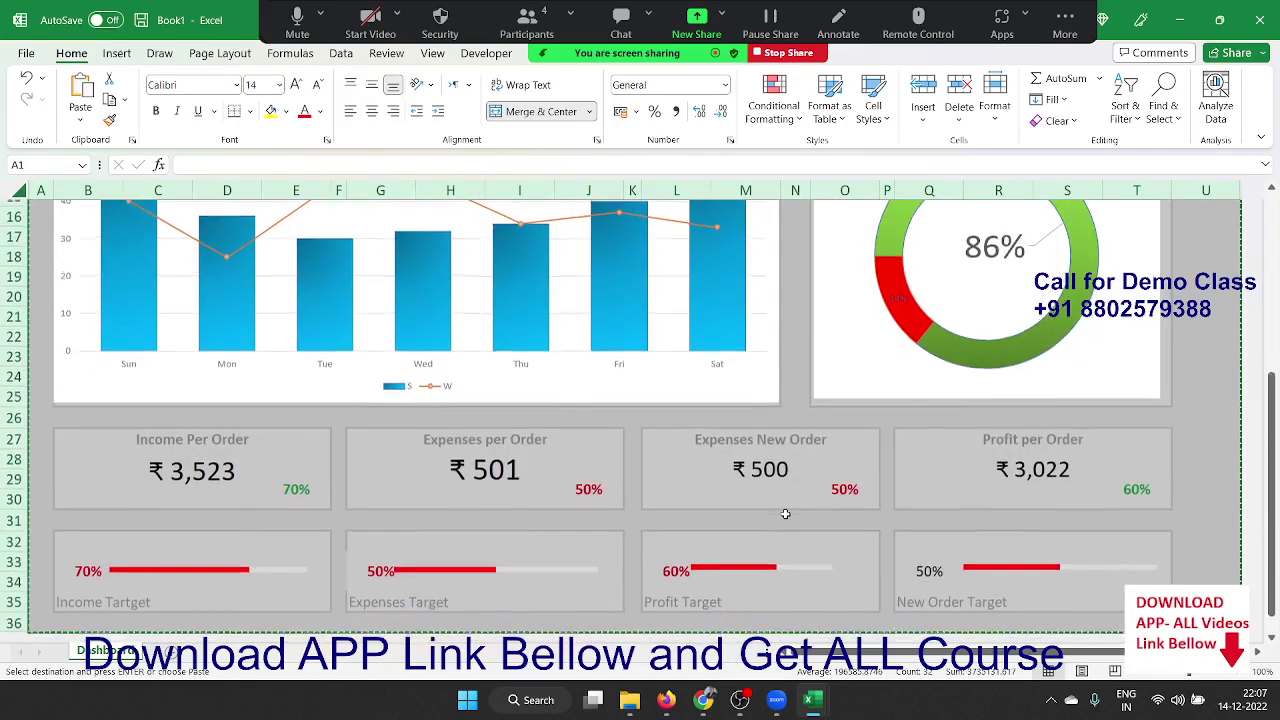
pyautogui.scroll(-3, 785, 514)
pyautogui.scroll(4, 785, 514)
# Verify the Total Value, Total Expenses, New Accounts and Total Profit cells now hold plain numbers.
pyautogui.scroll(3, 785, 514)
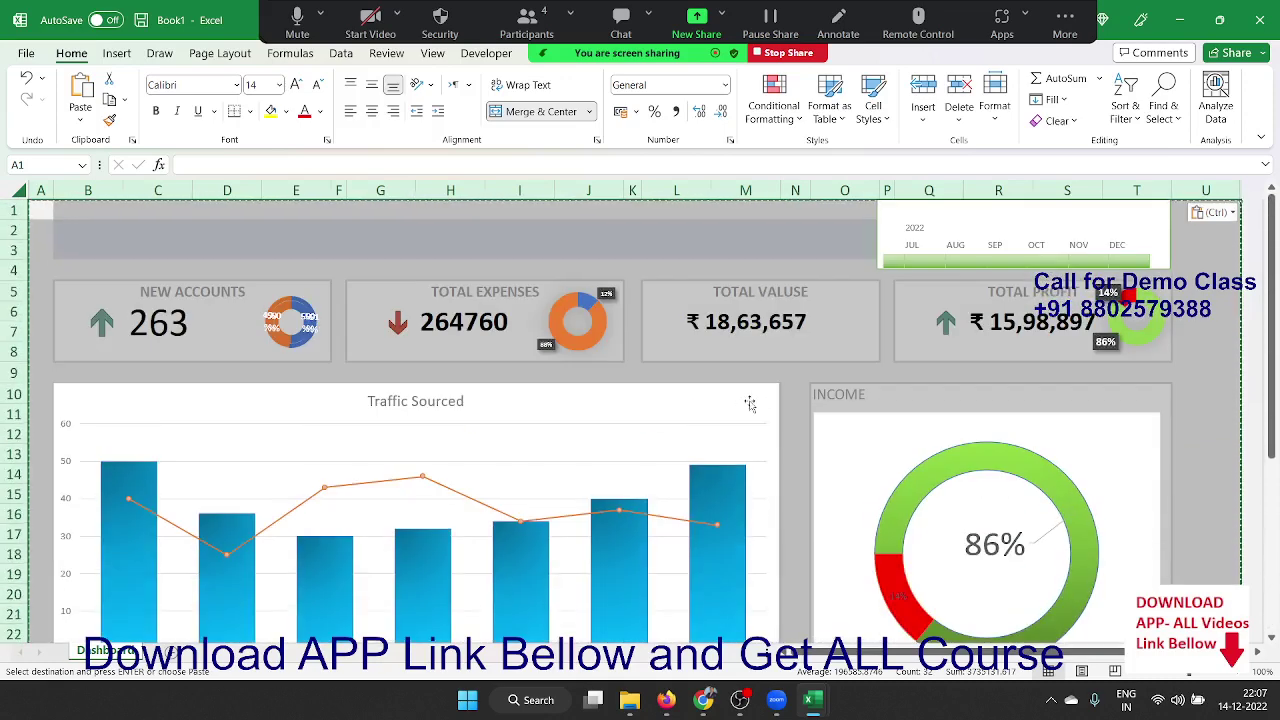
pyautogui.click(729, 370)
pyautogui.click(725, 325)
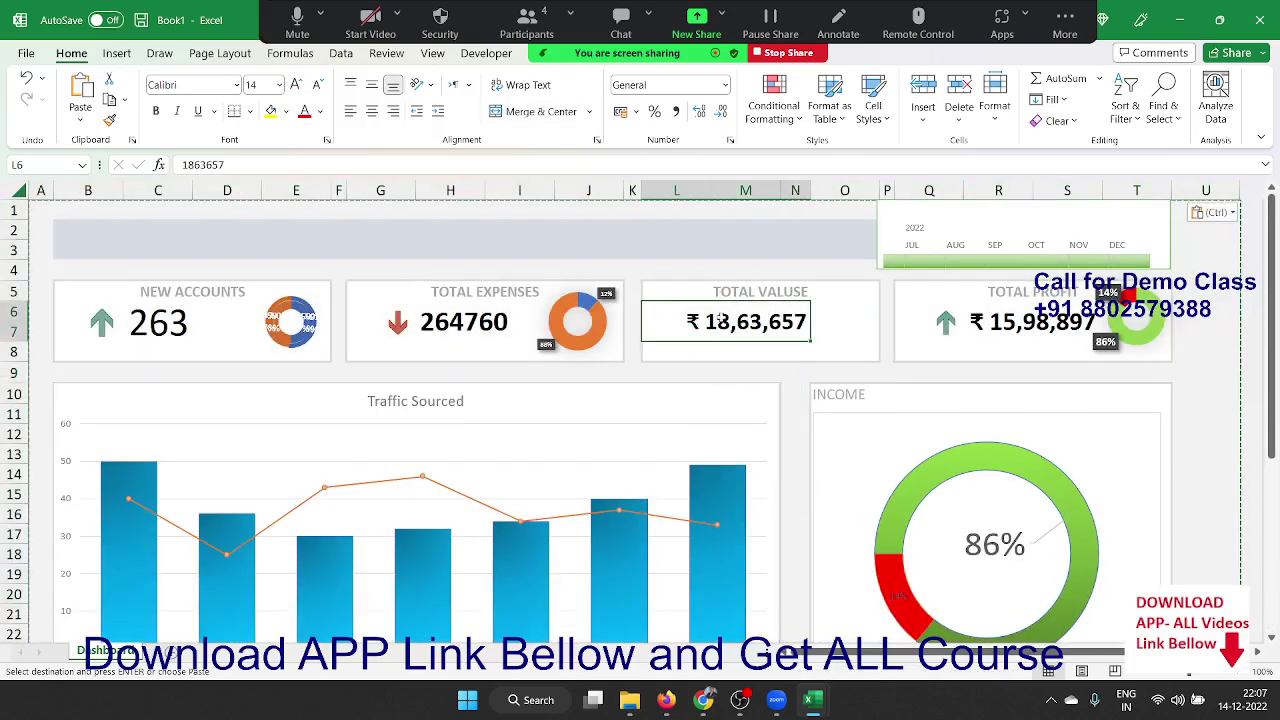
pyautogui.doubleClick(718, 322)
pyautogui.press('Return')
pyautogui.click(450, 321)
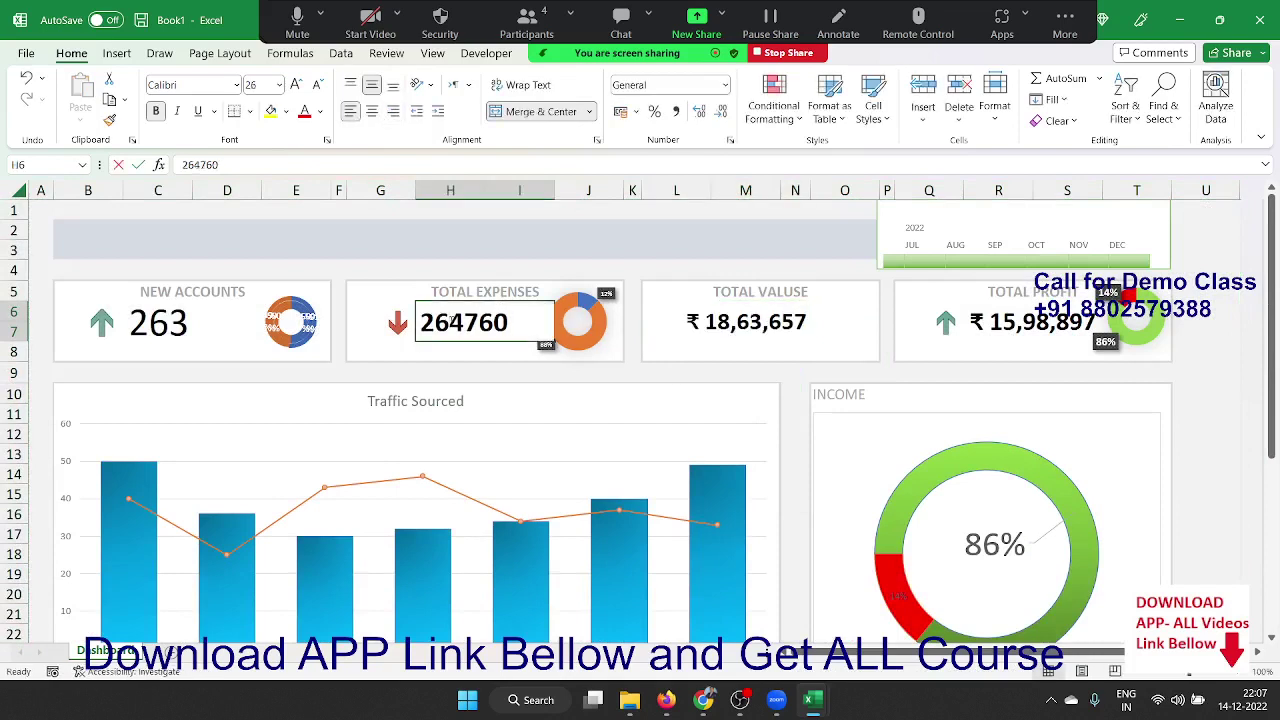
pyautogui.click(173, 320)
pyautogui.doubleClick(173, 320)
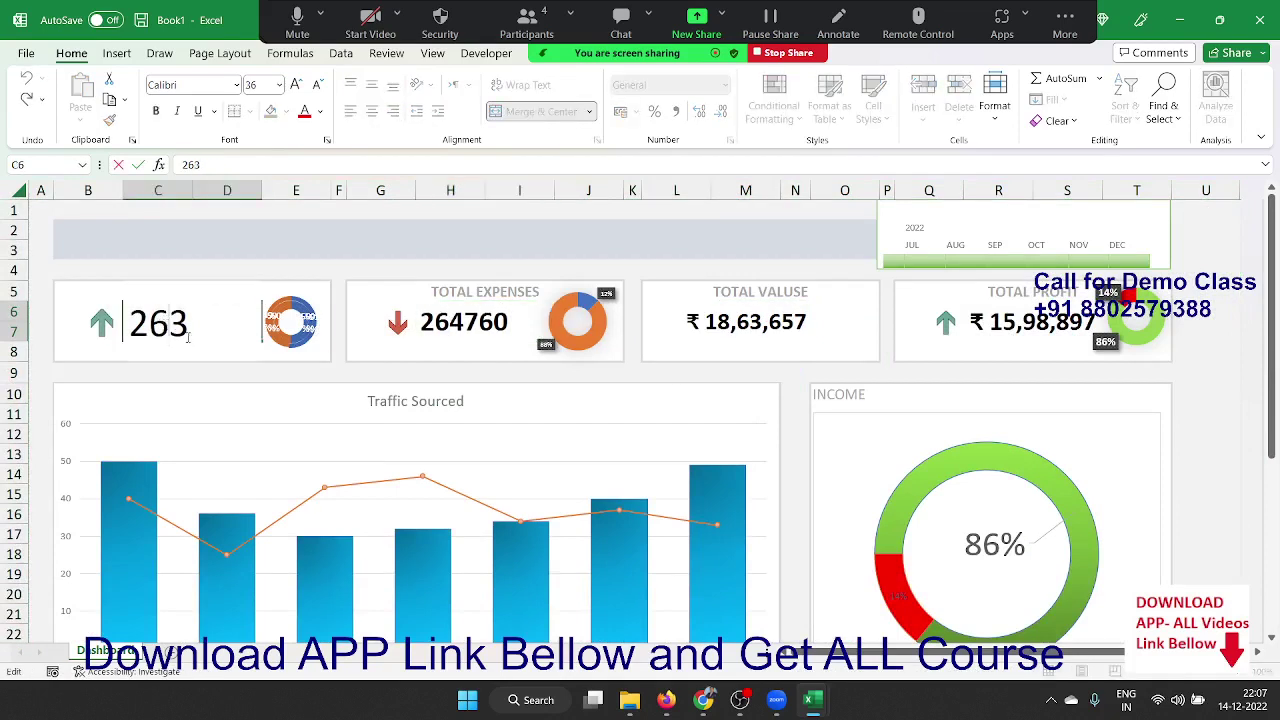
pyautogui.press('Escape')
pyautogui.click(983, 333)
pyautogui.doubleClick(983, 333)
pyautogui.press('Escape')
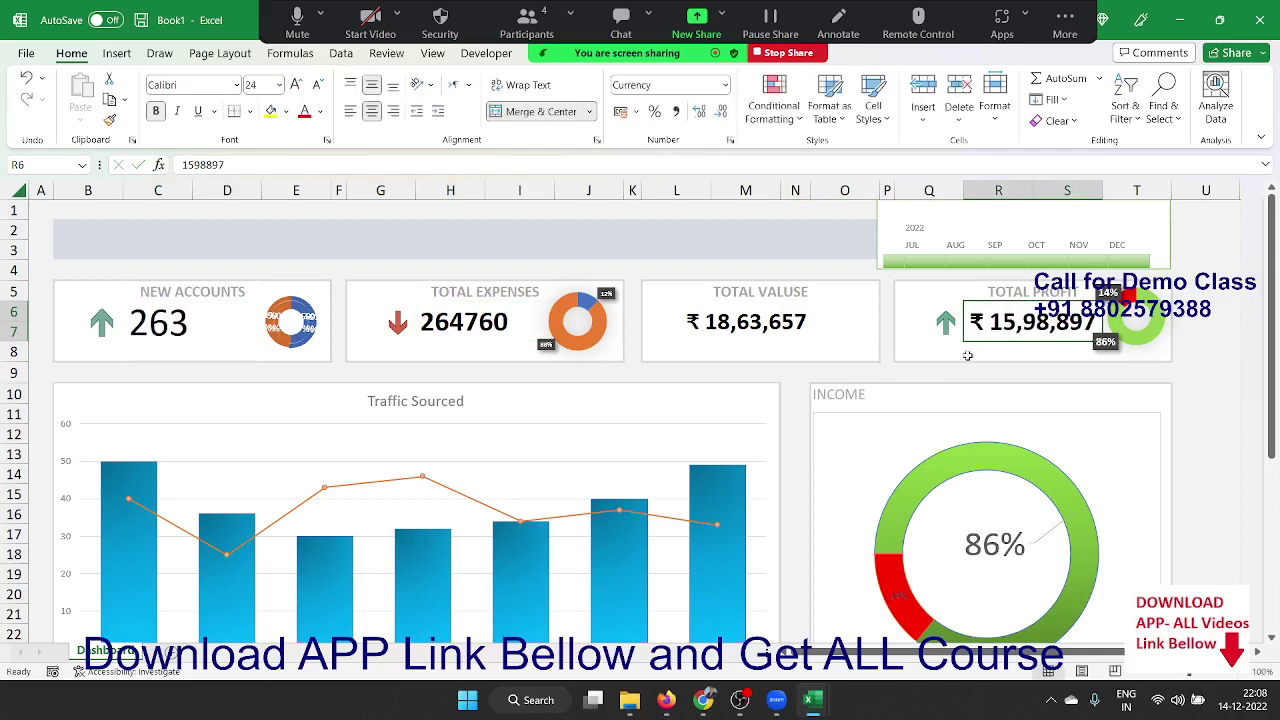
# Close Book1 with Don't Save, then close the Day 25 dashboard workbook.
pyautogui.scroll(-3, 951, 395)
pyautogui.scroll(-2, 951, 395)
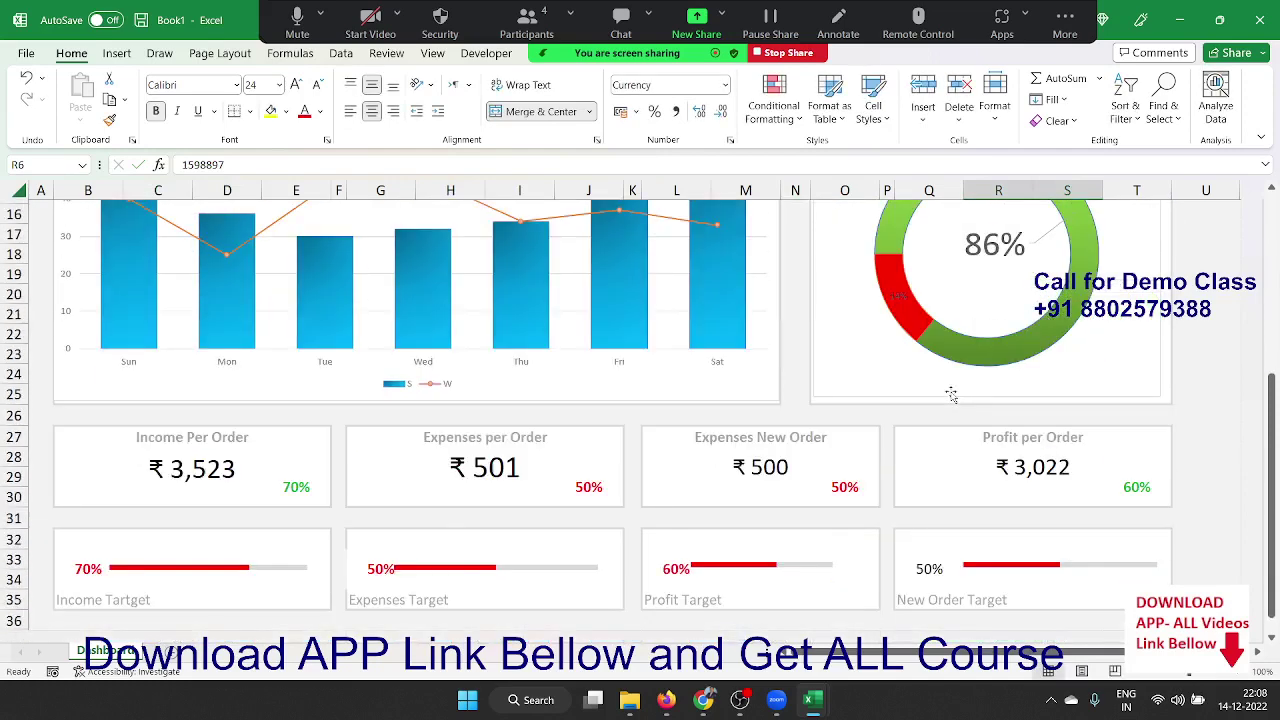
pyautogui.scroll(-1, 951, 395)
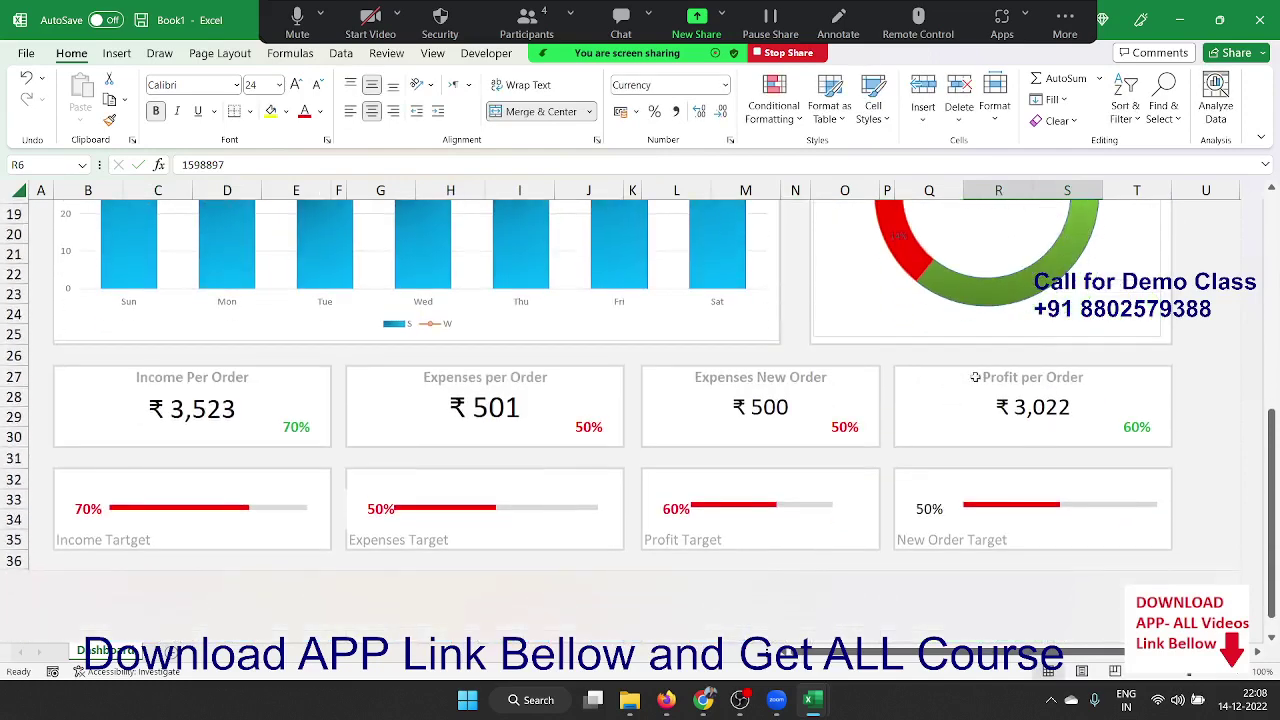
pyautogui.click(1260, 20)
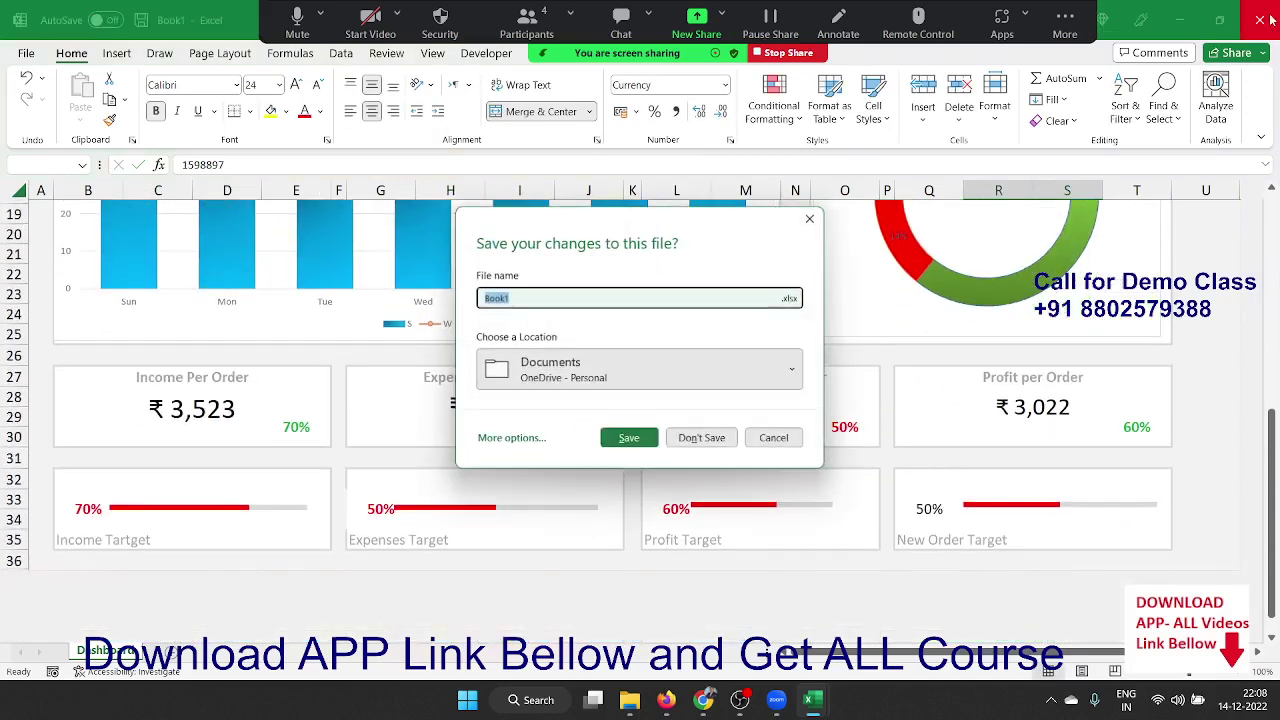
pyautogui.click(713, 435)
pyautogui.click(1260, 20)
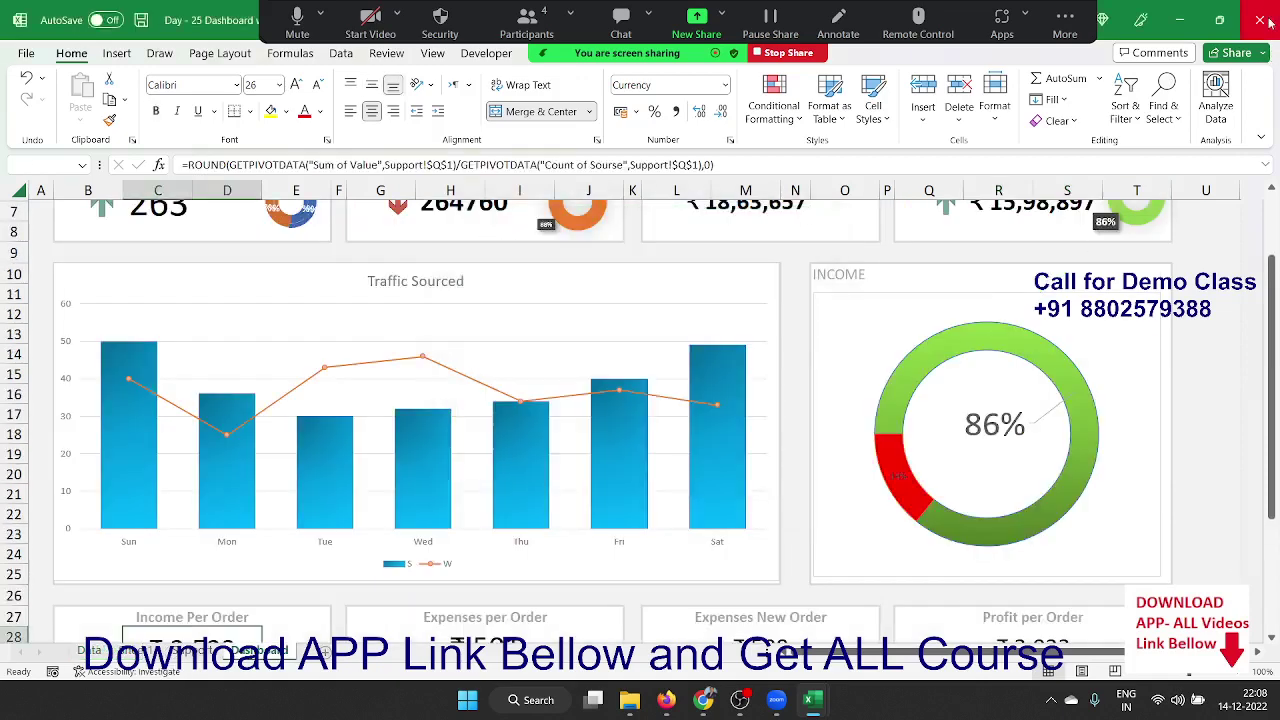
# Close the dashboard workbook without saving and return to the Past Format sheet.
pyautogui.click(639, 372)
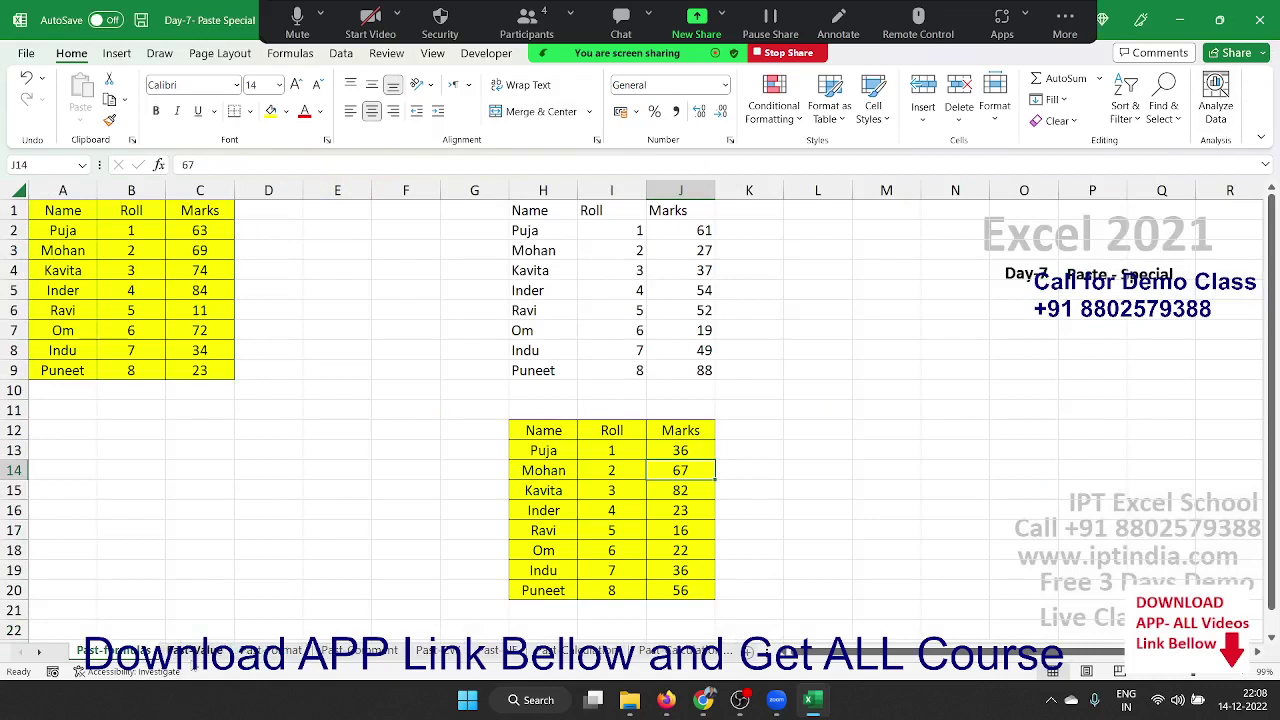
pyautogui.click(192, 652)
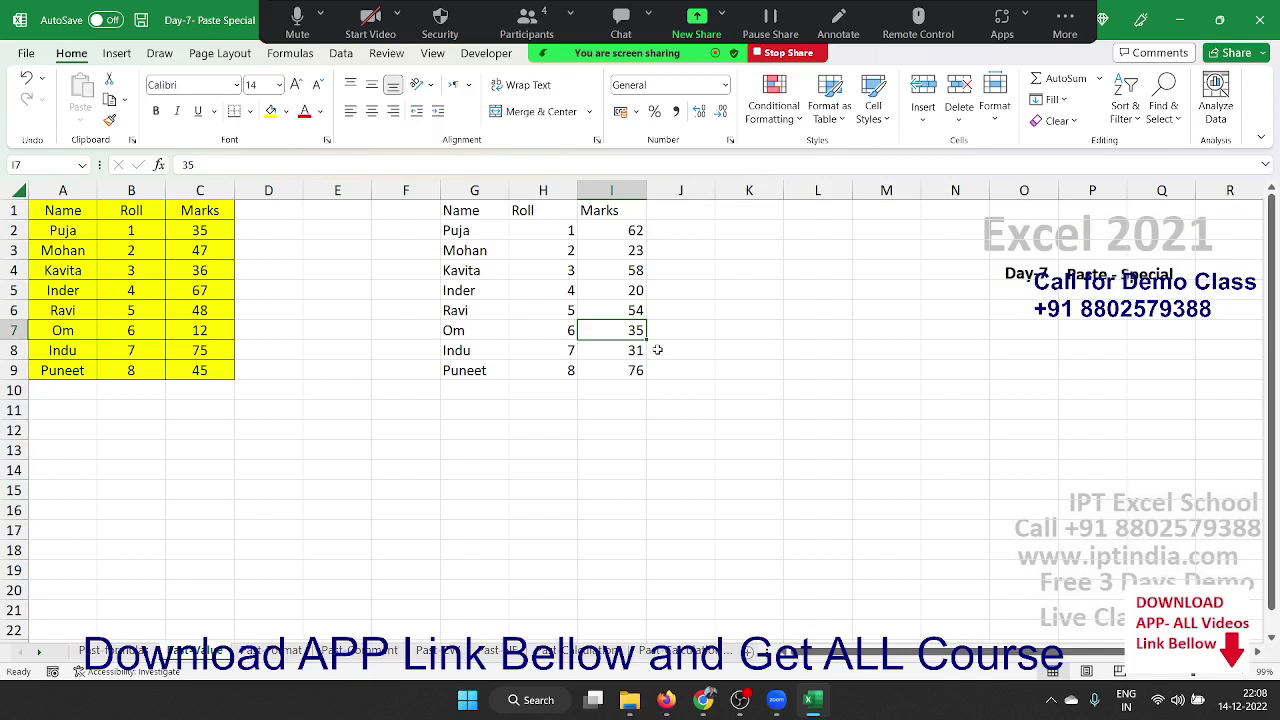
pyautogui.moveTo(624, 364); pyautogui.dragTo(622, 250)
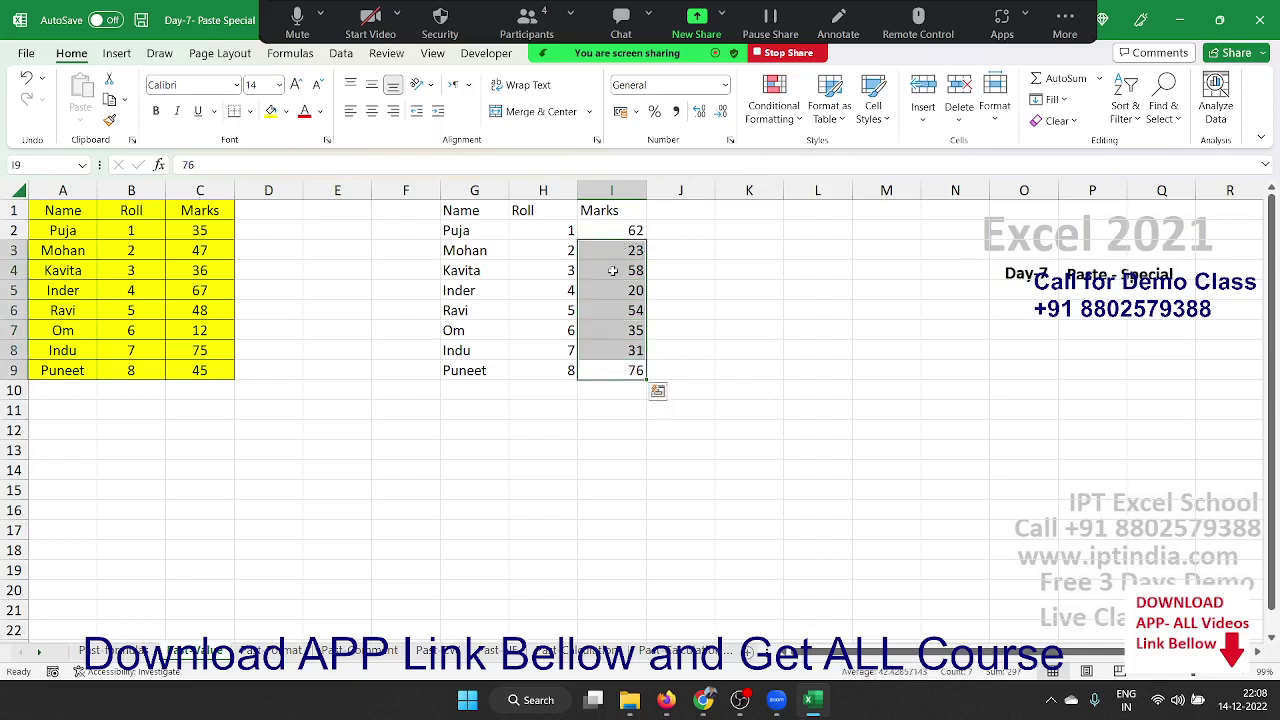
pyautogui.click(286, 650)
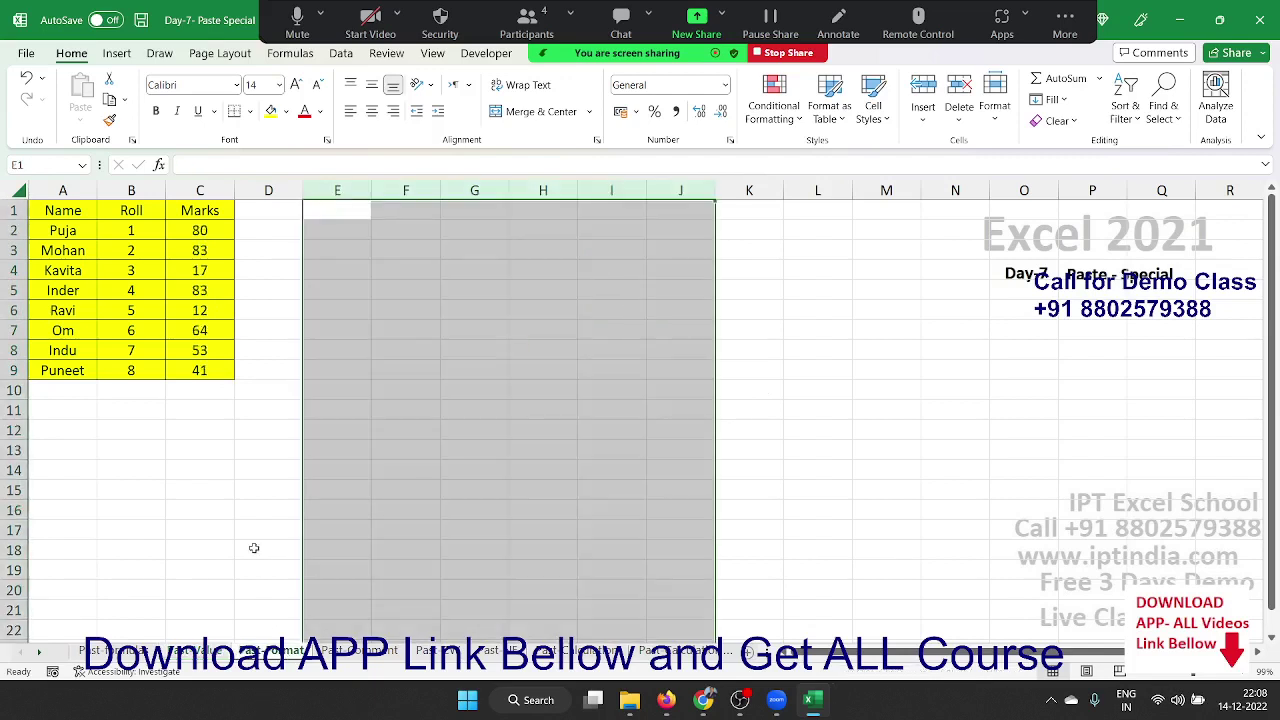
pyautogui.click(254, 530)
# Copy the yellow A1:C9 table and paste only its formats starting at F2.
pyautogui.moveTo(200, 370); pyautogui.dragTo(62, 210)
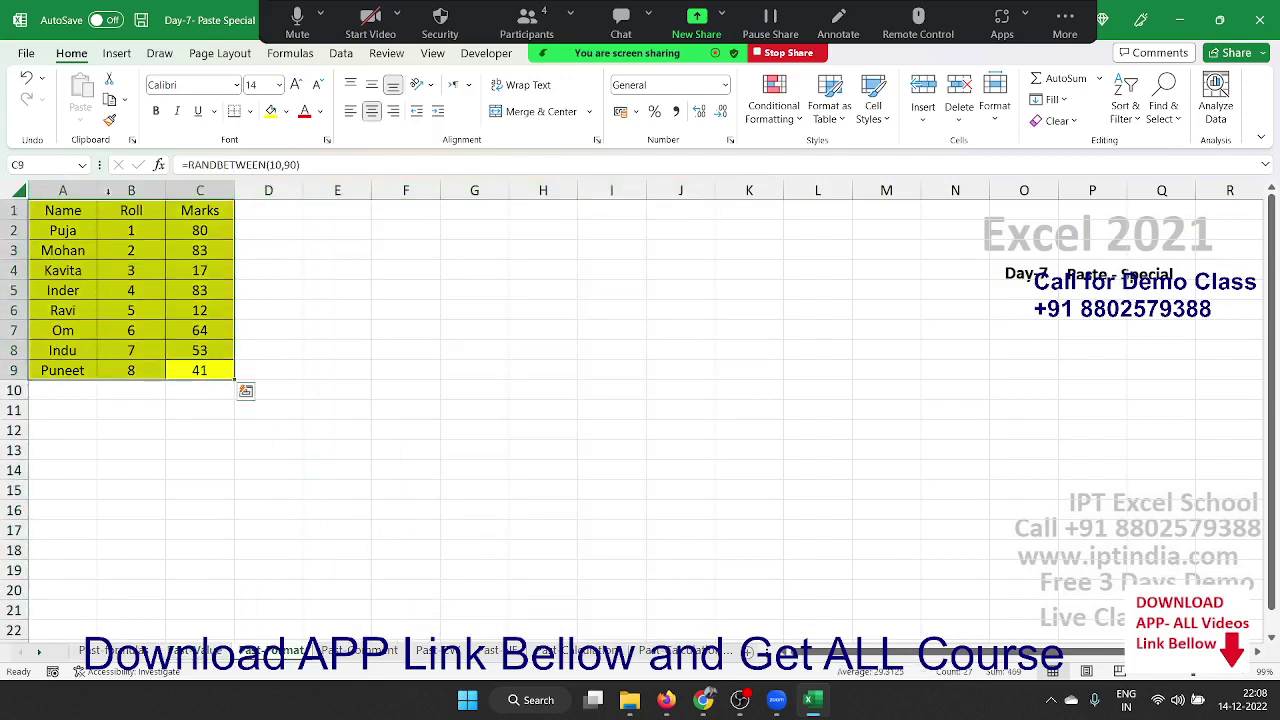
pyautogui.hotkey('ctrl', 'c')
pyautogui.rightClick(382, 236)
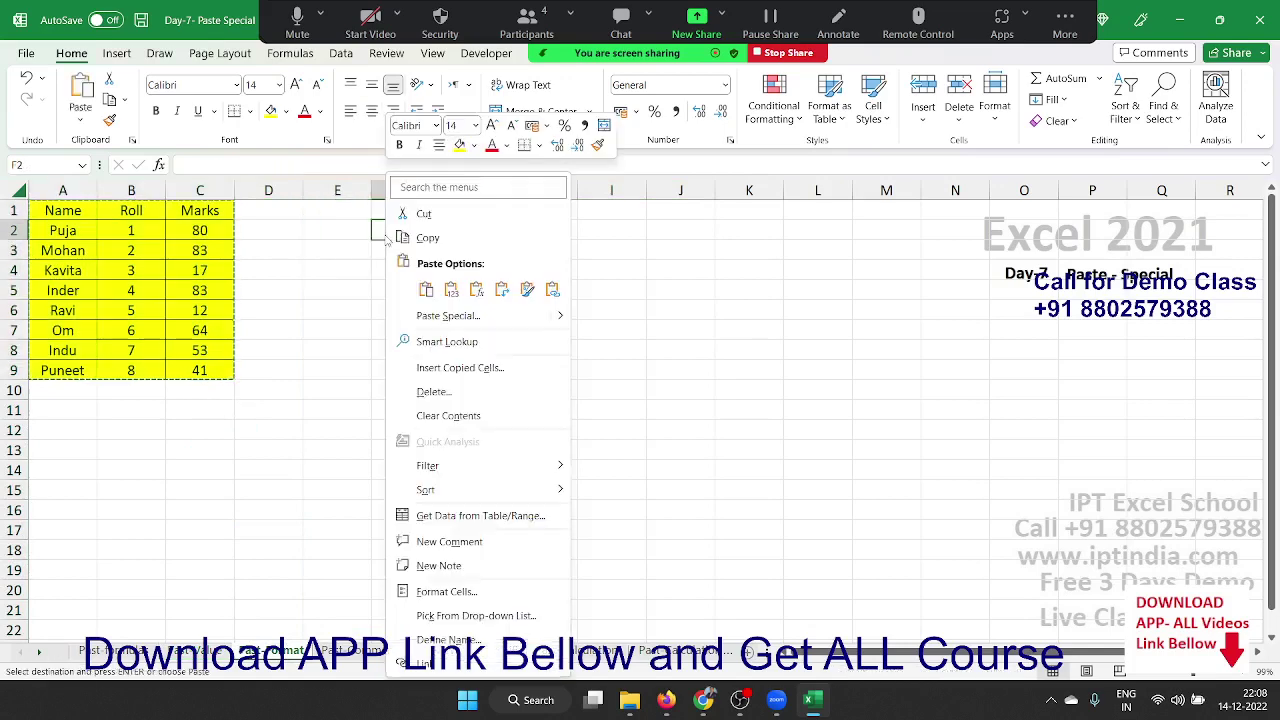
pyautogui.click(425, 315)
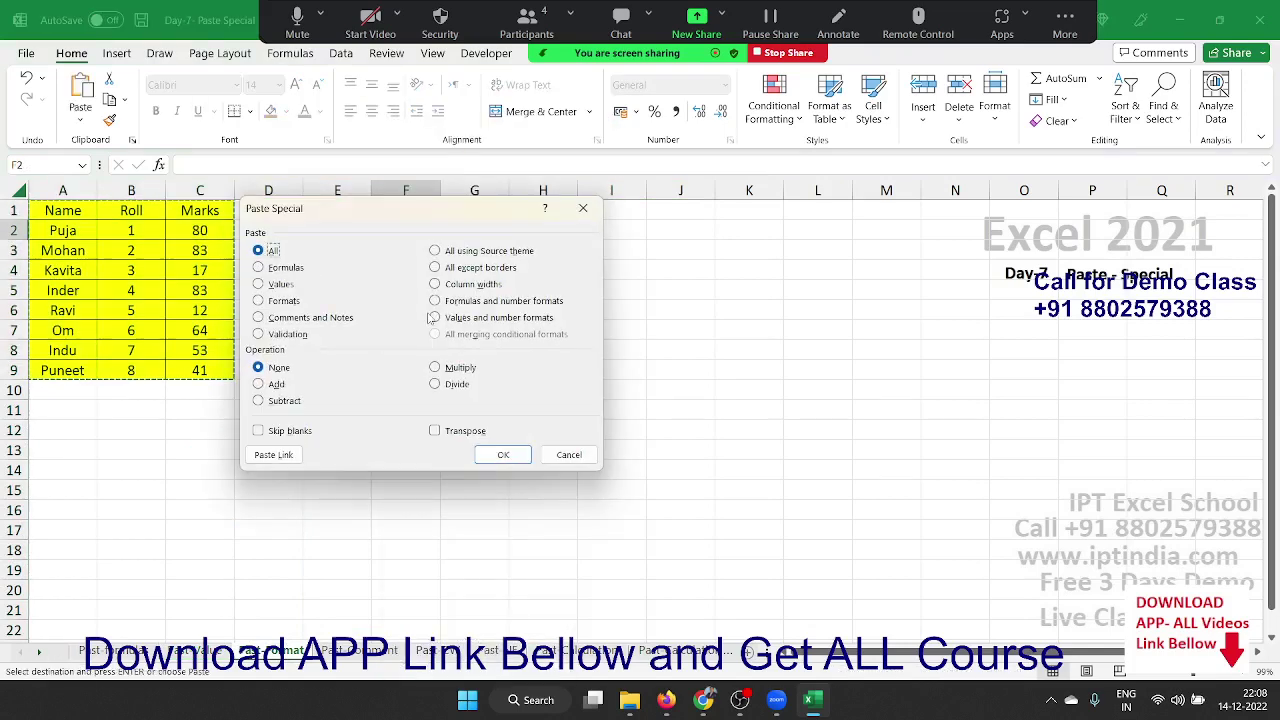
pyautogui.click(283, 301)
pyautogui.moveTo(333, 210)
pyautogui.mouseDown()
pyautogui.moveTo(735, 218)
pyautogui.moveTo(612, 241)
pyautogui.mouseUp()
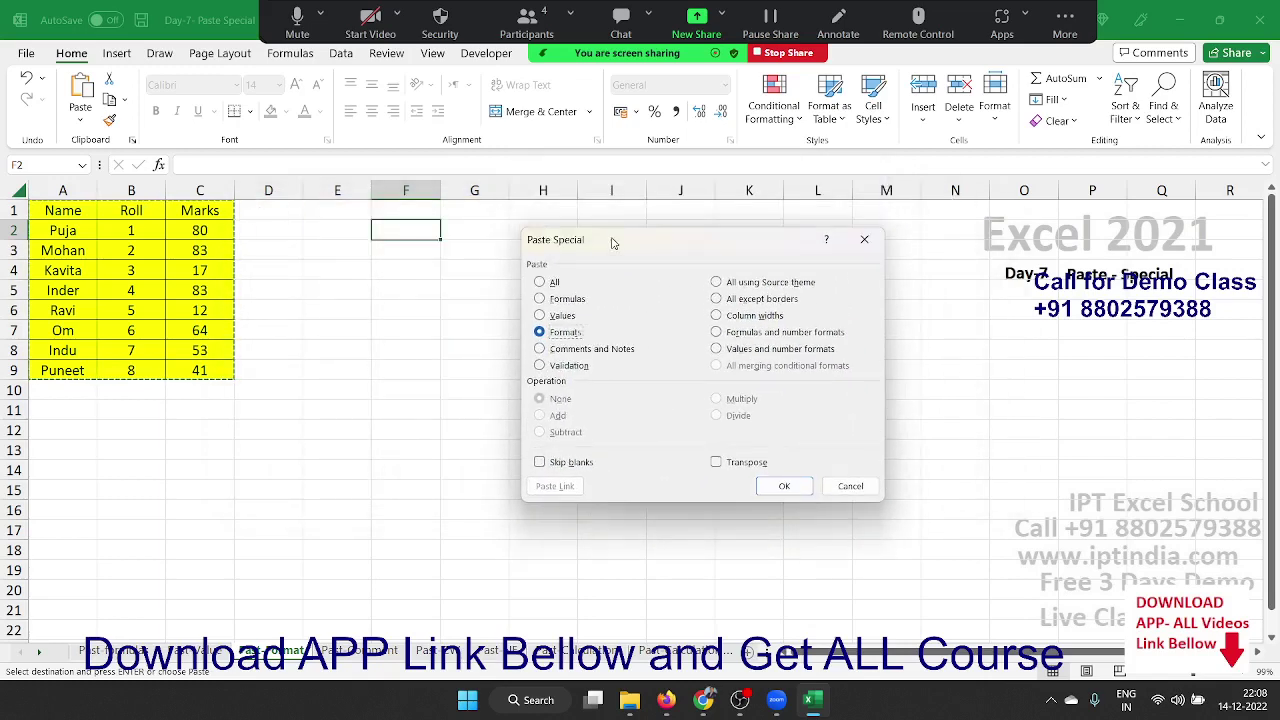
pyautogui.click(775, 483)
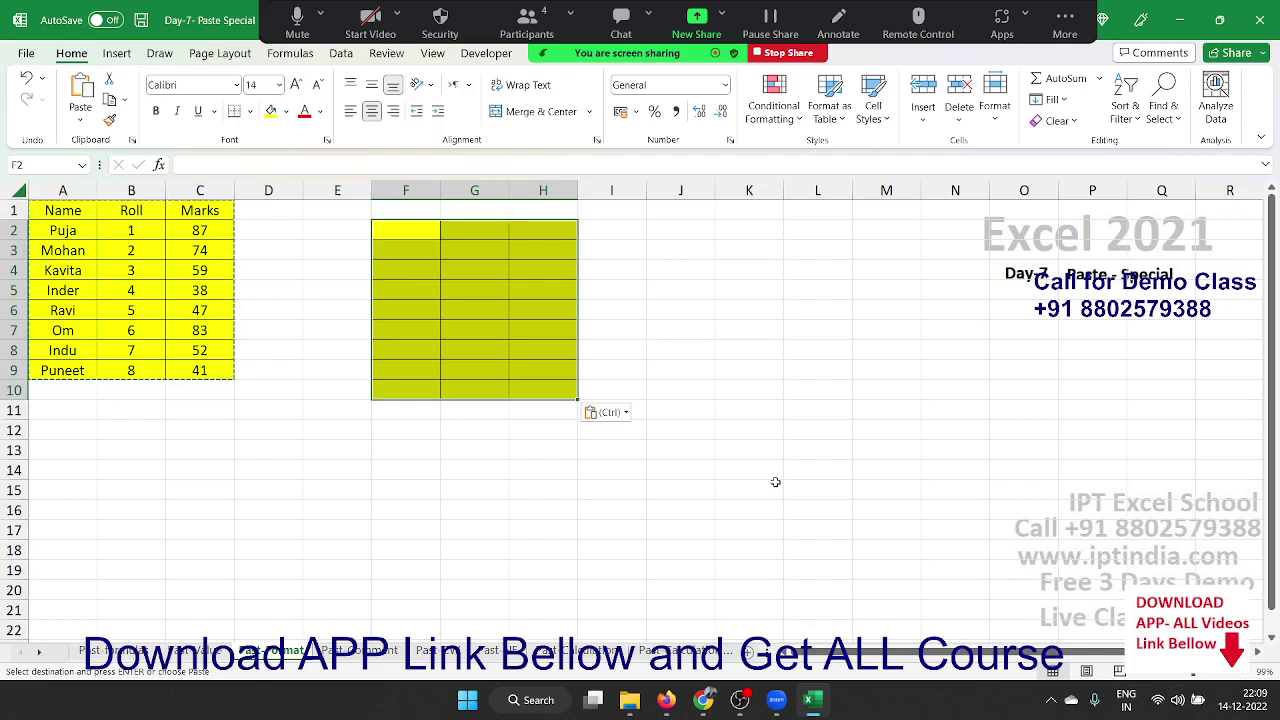
# On the Past Comment sheet, start a new comment on the Marks header C1.
pyautogui.click(390, 652)
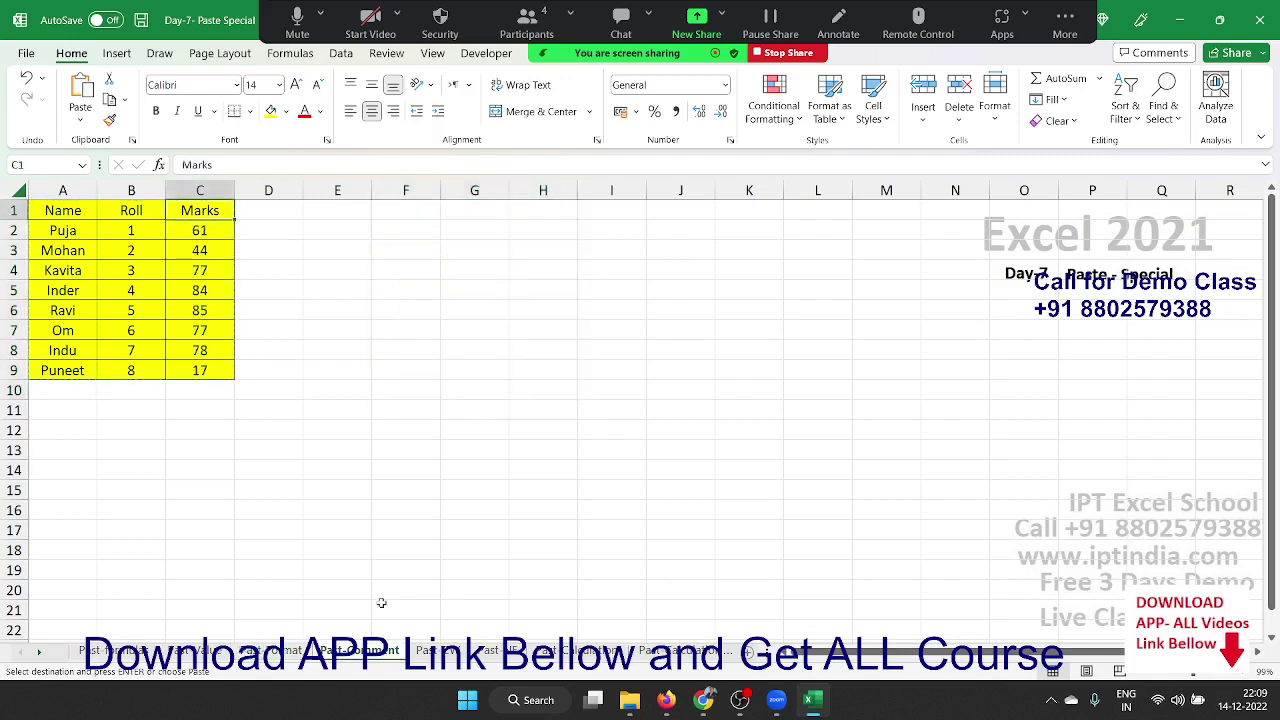
pyautogui.click(395, 398)
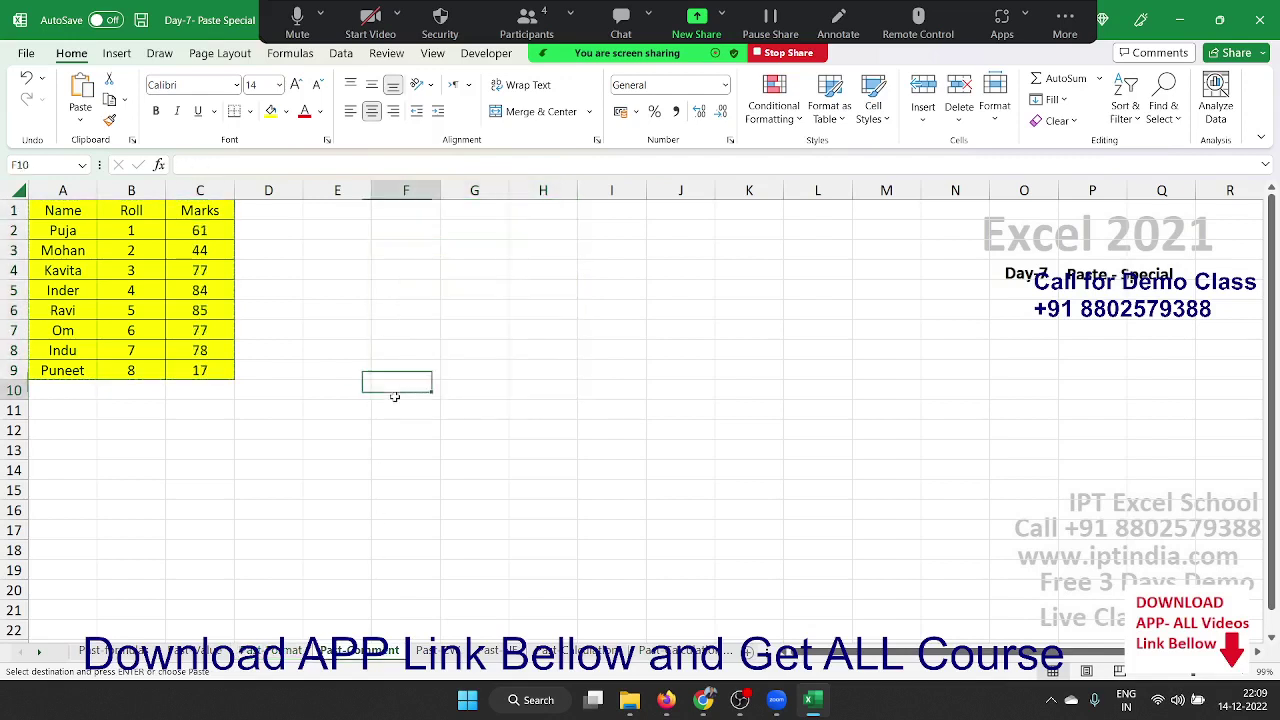
pyautogui.click(222, 210)
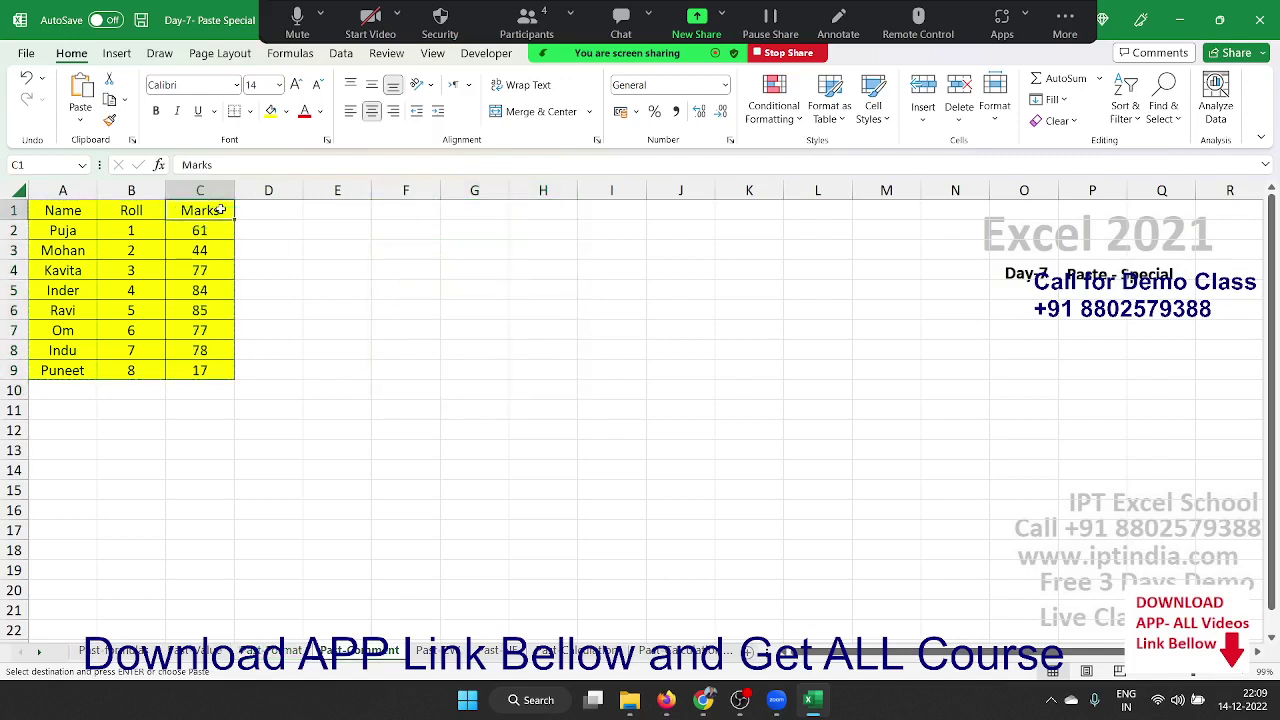
pyautogui.rightClick(222, 210)
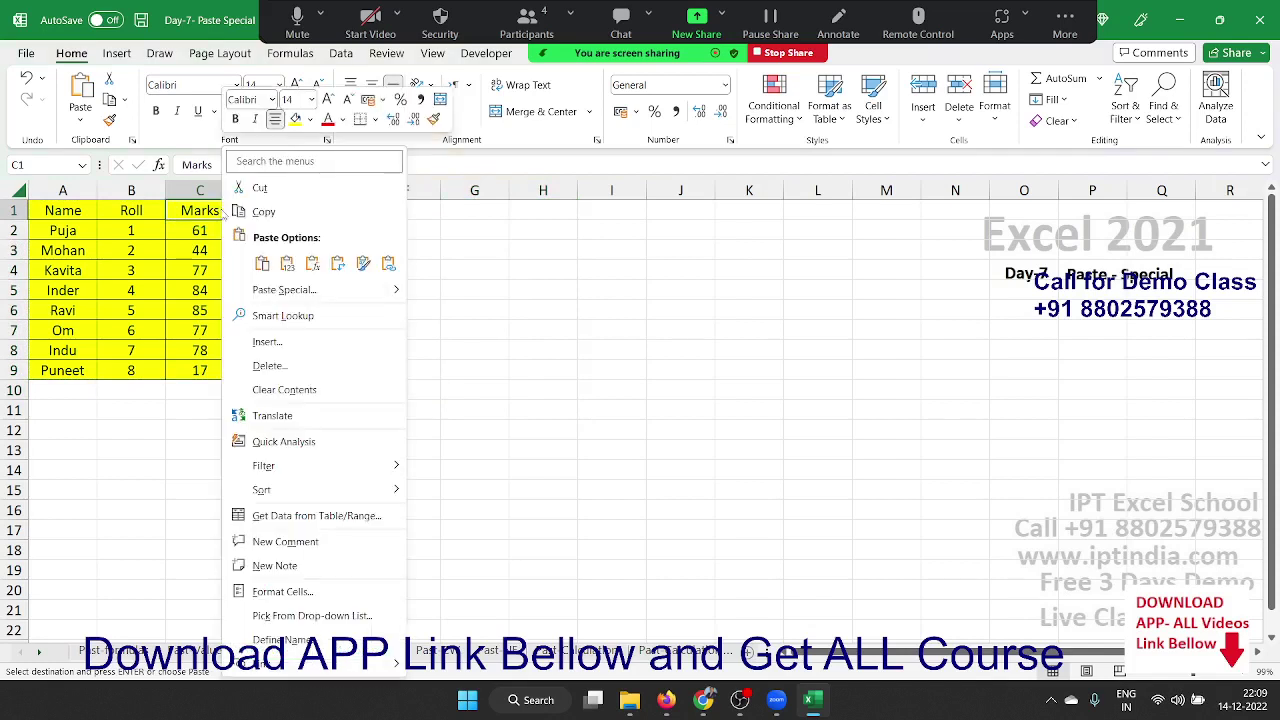
pyautogui.click(281, 541)
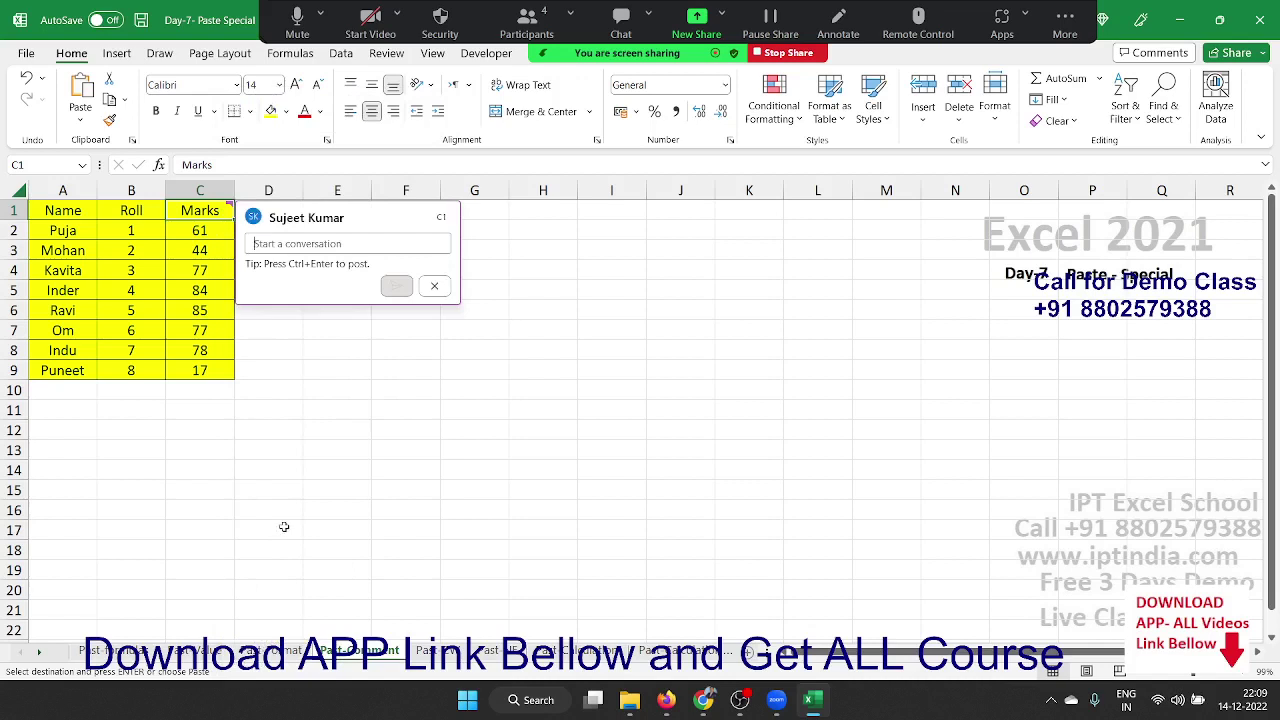
# Type and post the comment 'This is final marks' on C1.
pyautogui.write('This')
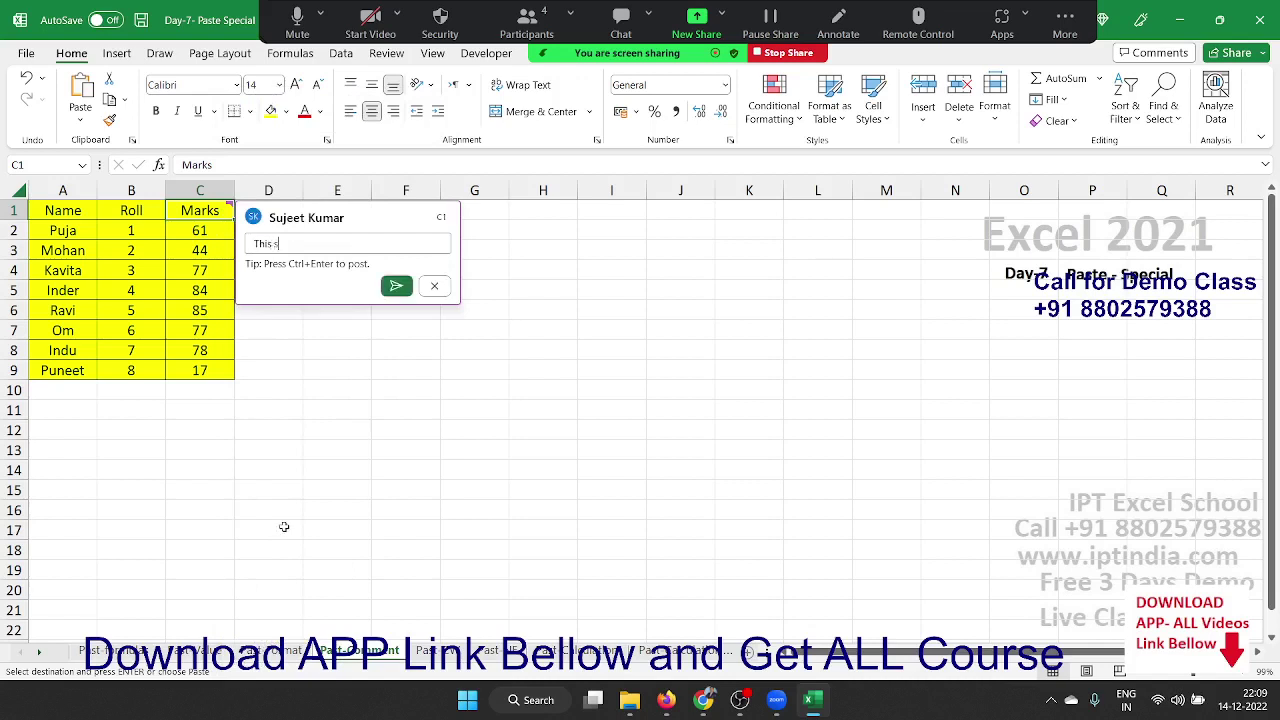
pyautogui.write('is')
pyautogui.write(' final')
pyautogui.write(' marks')
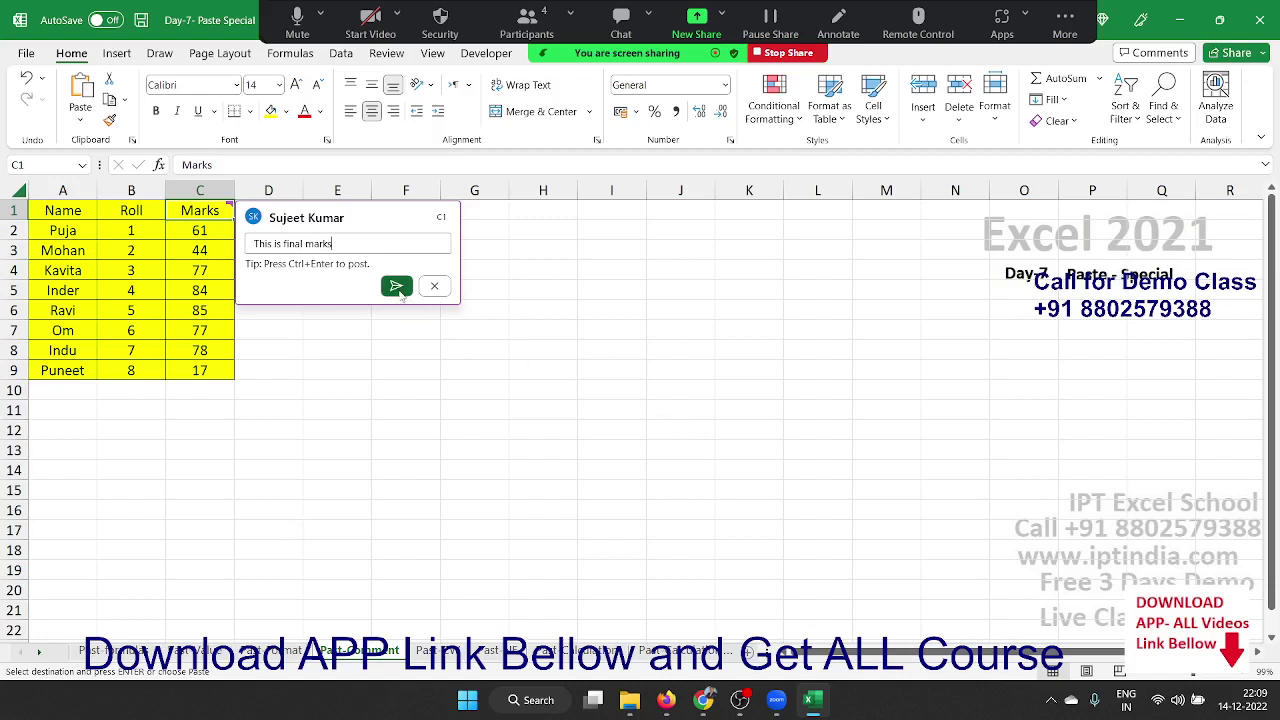
pyautogui.click(396, 286)
pyautogui.click(402, 352)
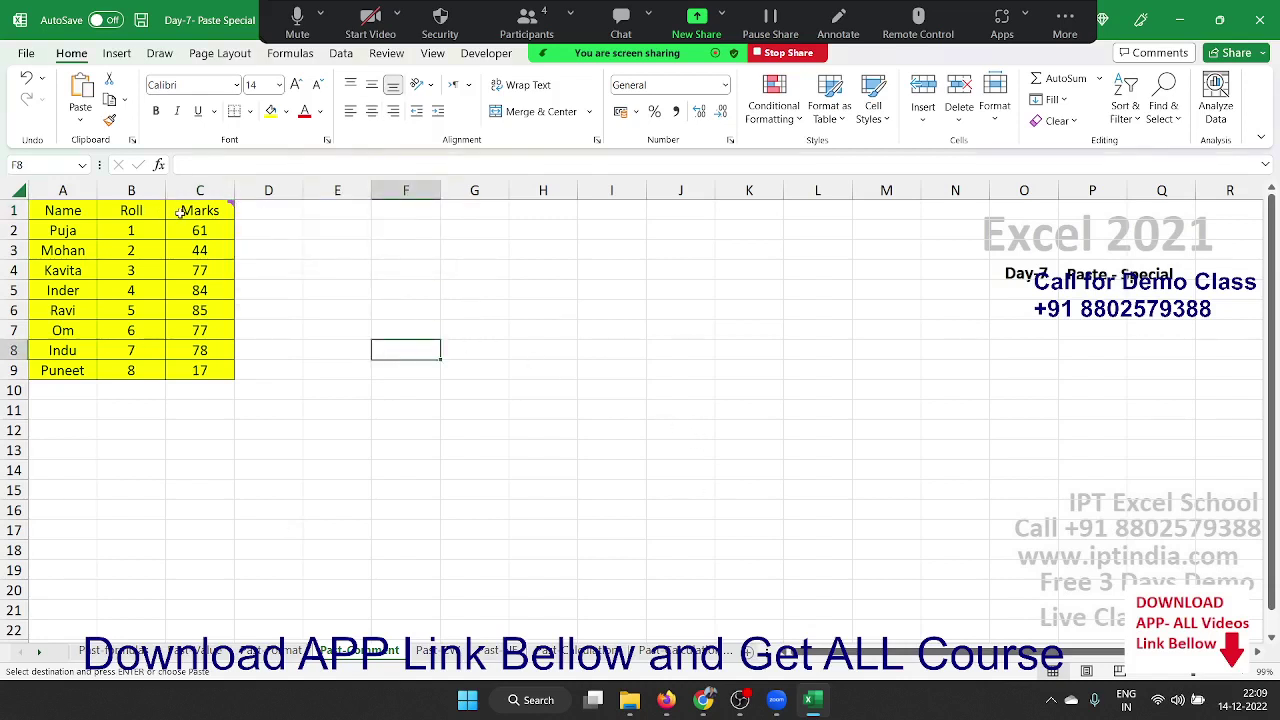
pyautogui.click(183, 213)
# Copy C1 and paste only its comment into I2:I9 with Paste Special.
pyautogui.hotkey('ctrl', 'c')
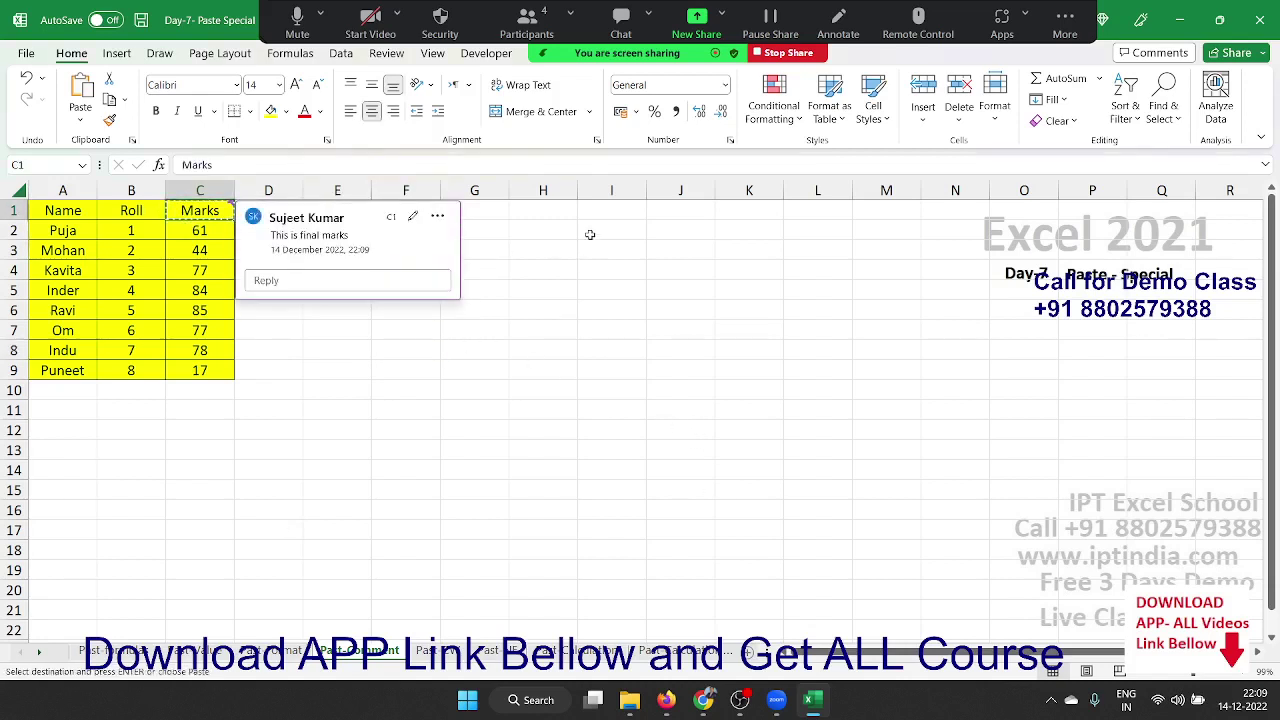
pyautogui.moveTo(594, 232); pyautogui.dragTo(626, 375)
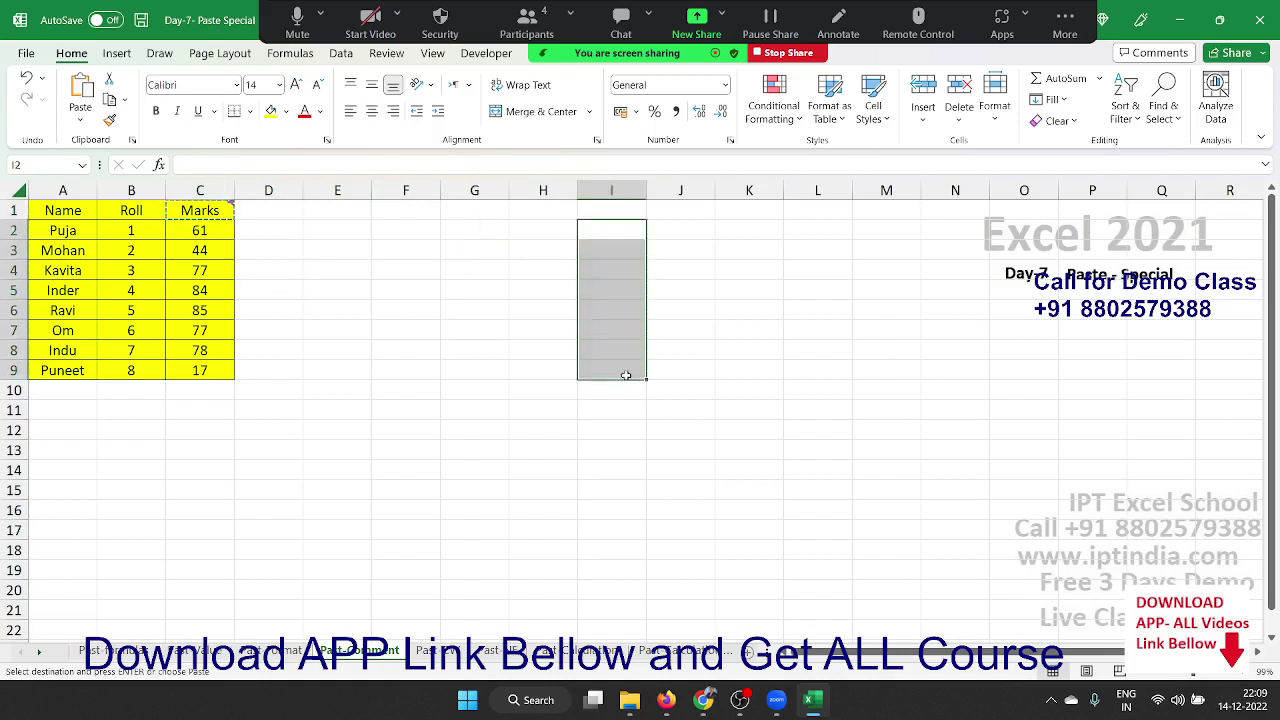
pyautogui.rightClick(604, 278)
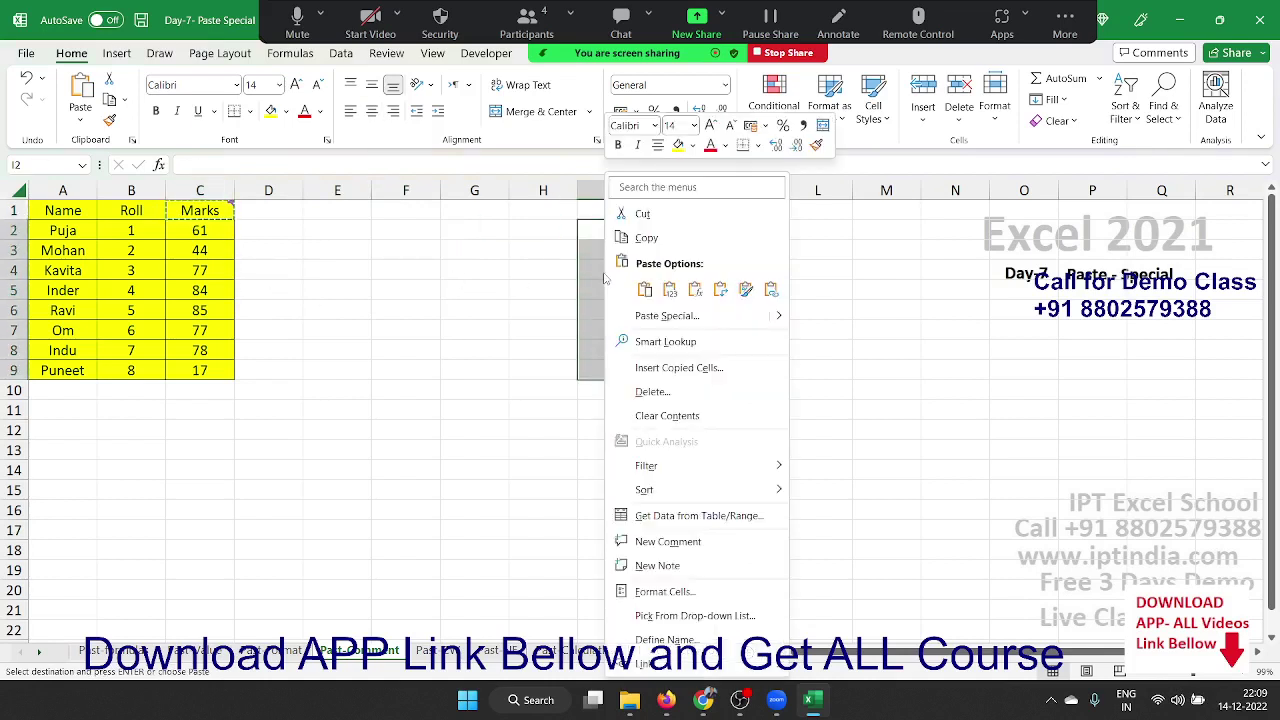
pyautogui.click(641, 316)
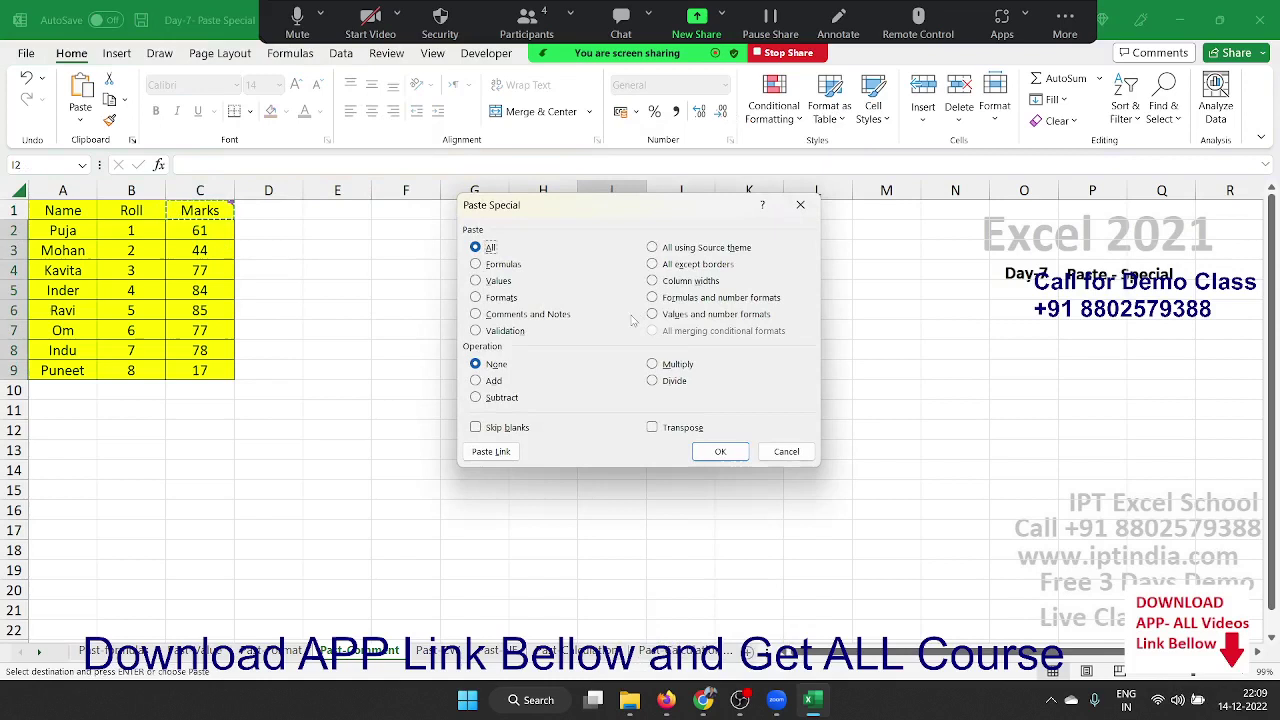
pyautogui.click(542, 318)
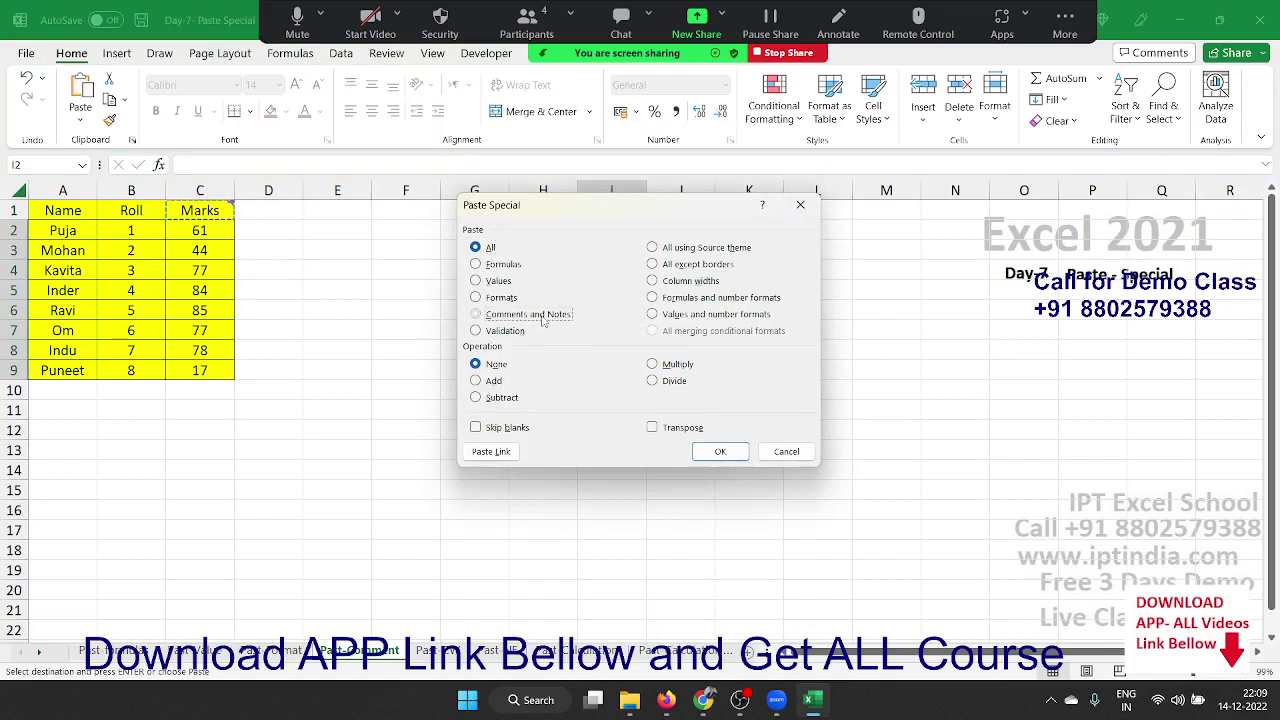
pyautogui.click(718, 450)
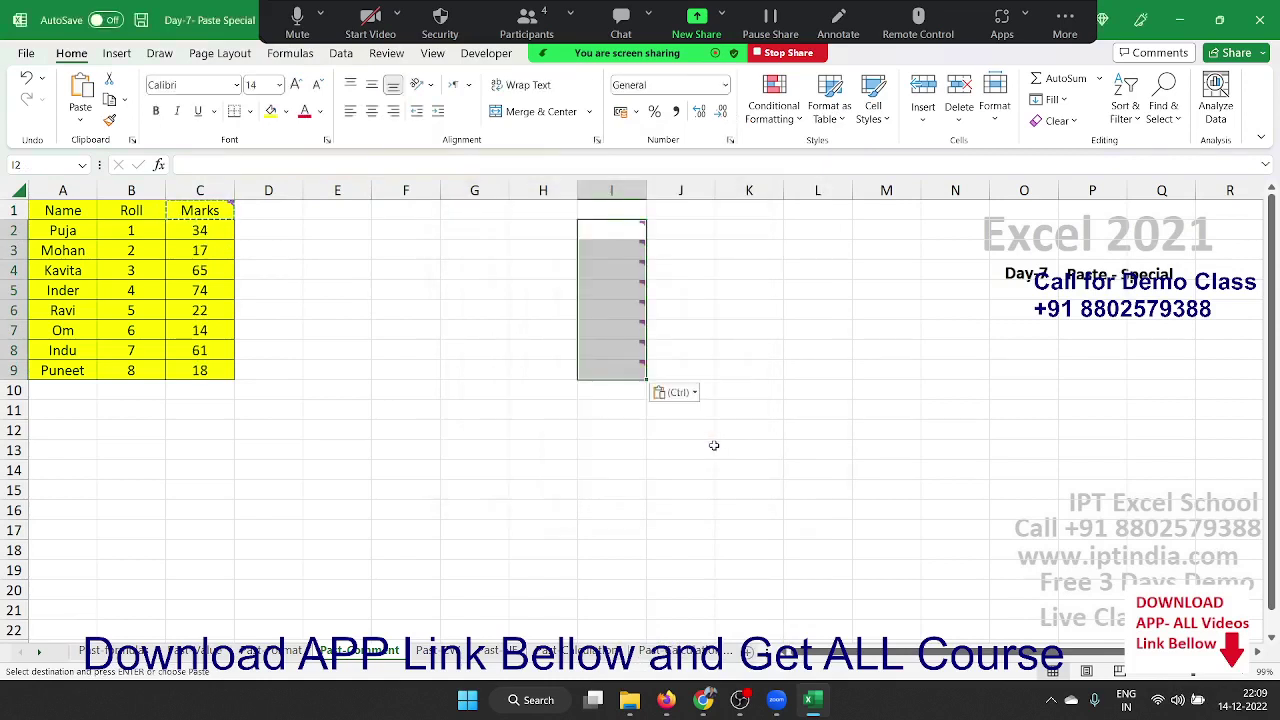
pyautogui.click(714, 445)
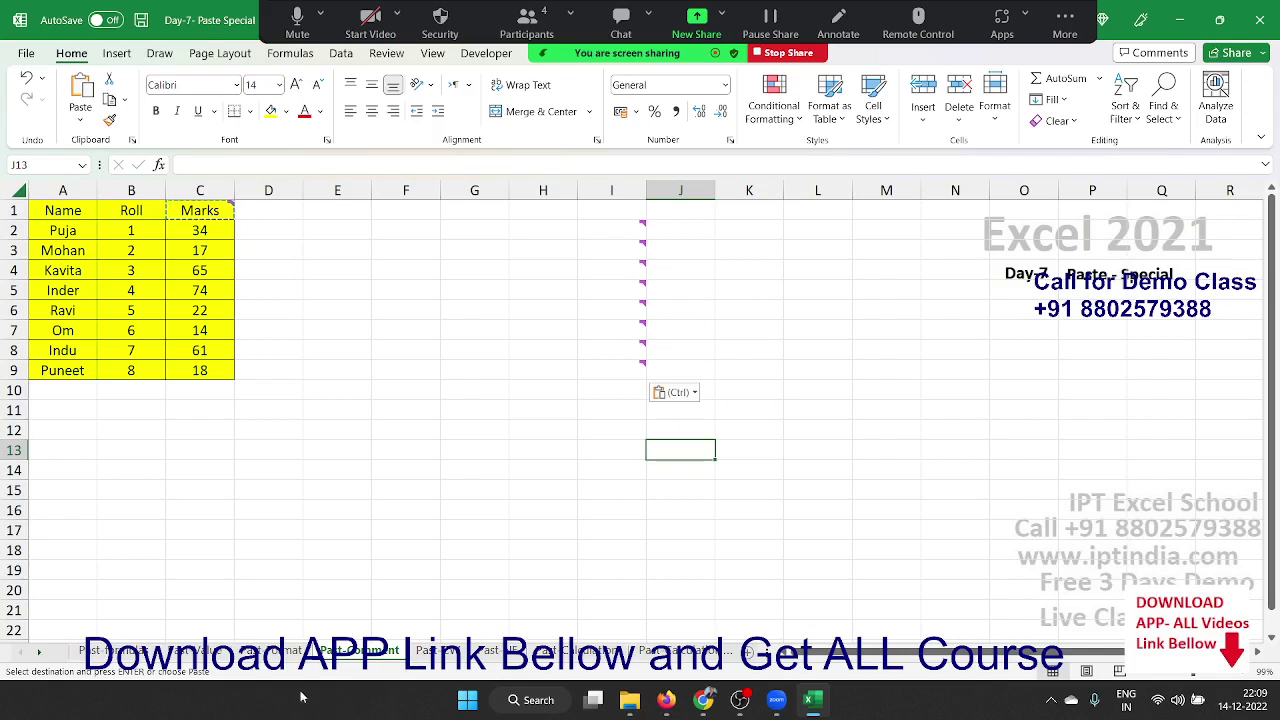
# On the next sheet, copy the Name/Roll/Marks table A1:C9 and paste it at K1.
pyautogui.click(424, 584)
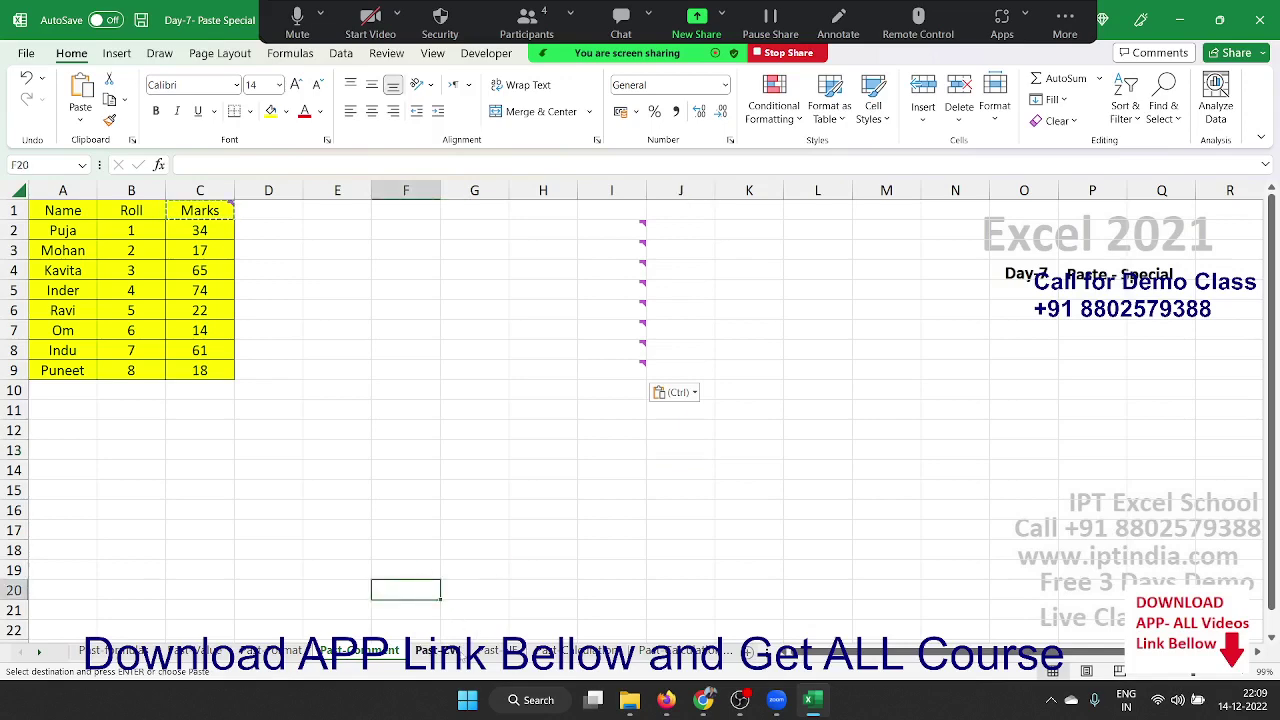
pyautogui.click(440, 651)
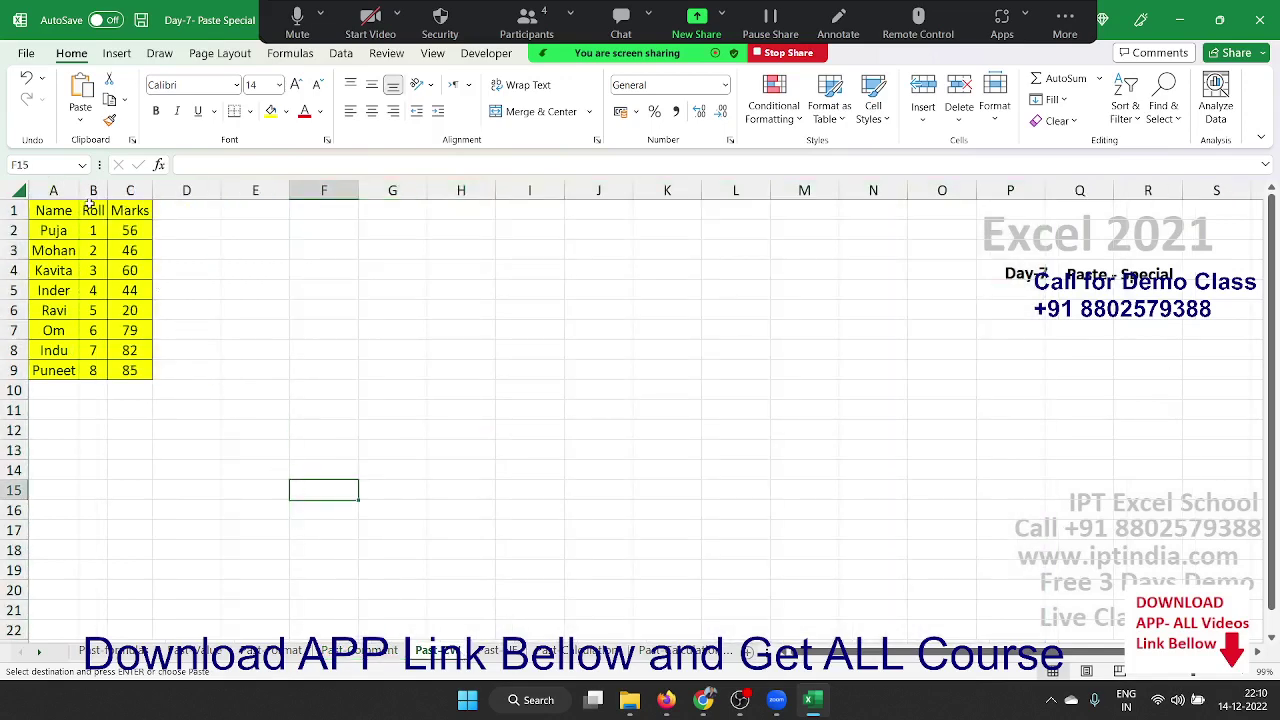
pyautogui.click(95, 203)
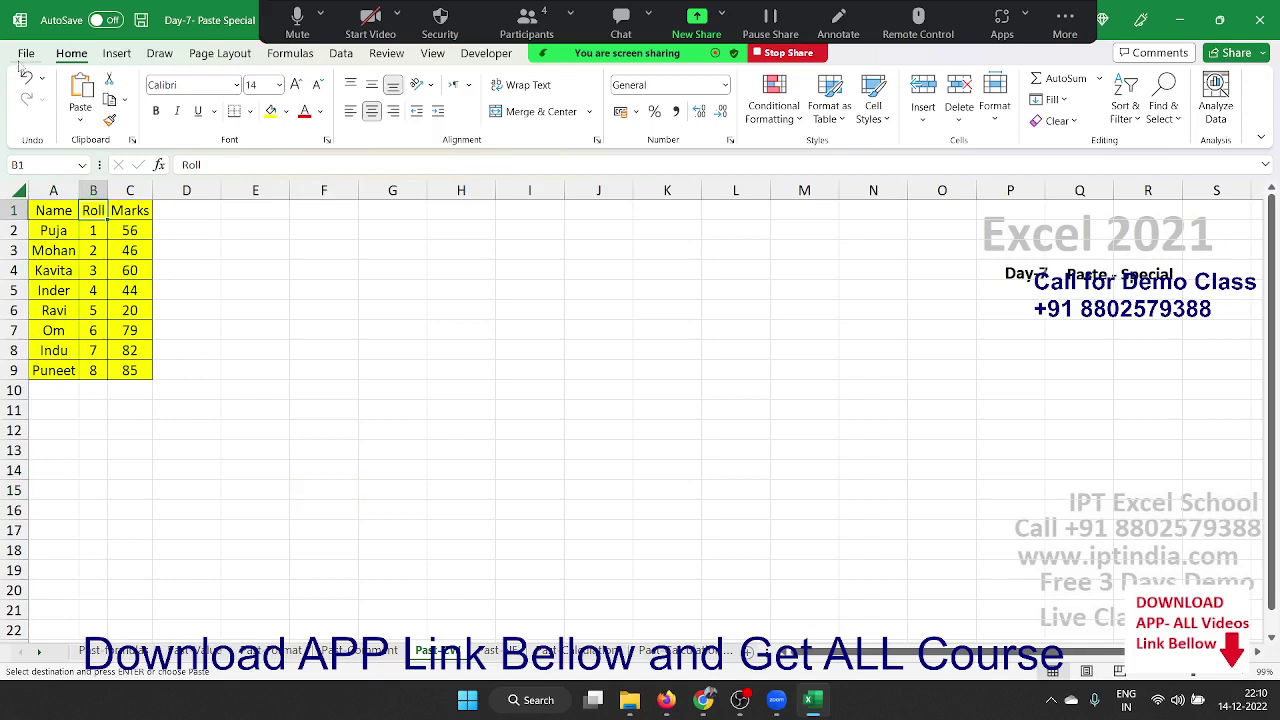
pyautogui.moveTo(56, 210); pyautogui.dragTo(128, 372)
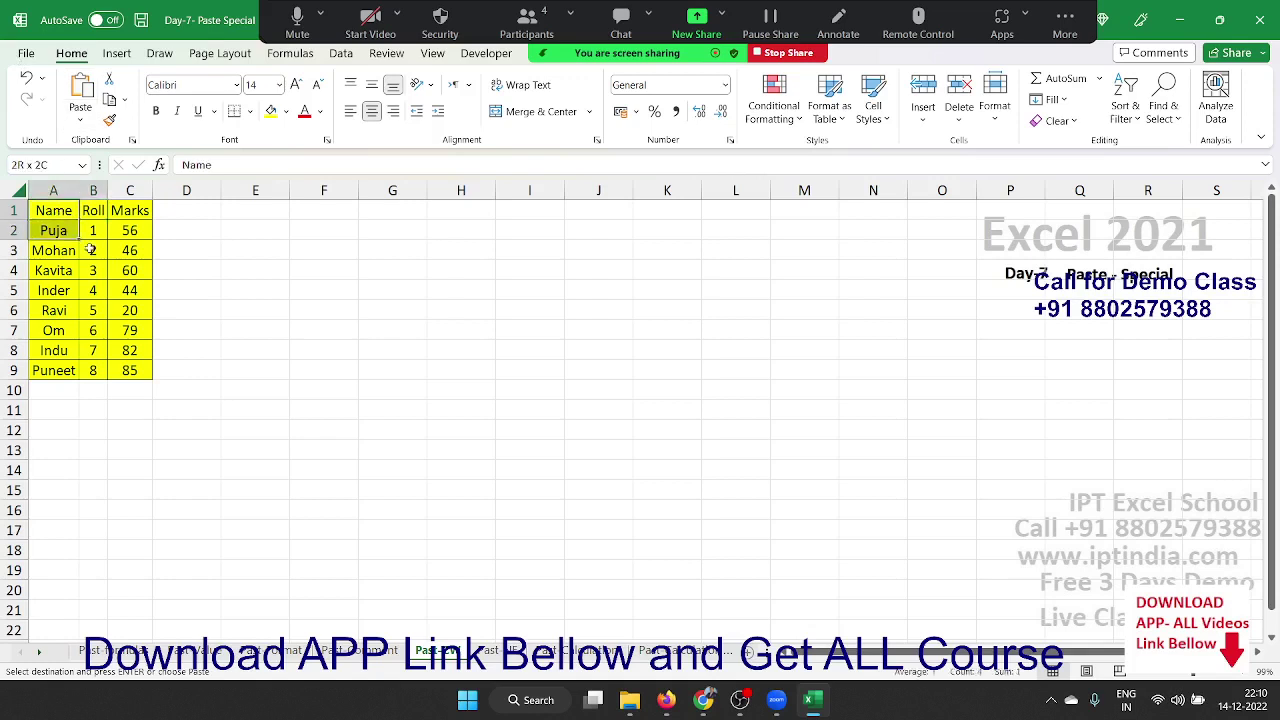
pyautogui.hotkey('ctrl', 'c')
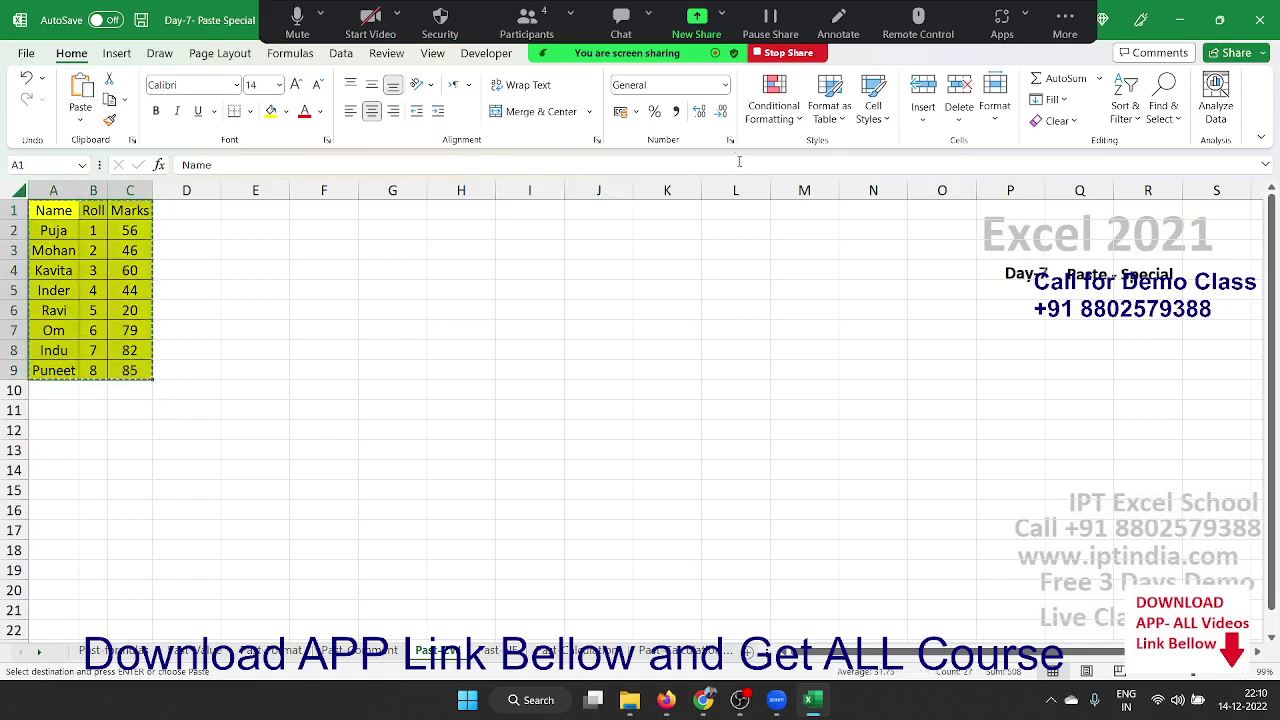
pyautogui.click(682, 205)
pyautogui.hotkey('ctrl', 'v')
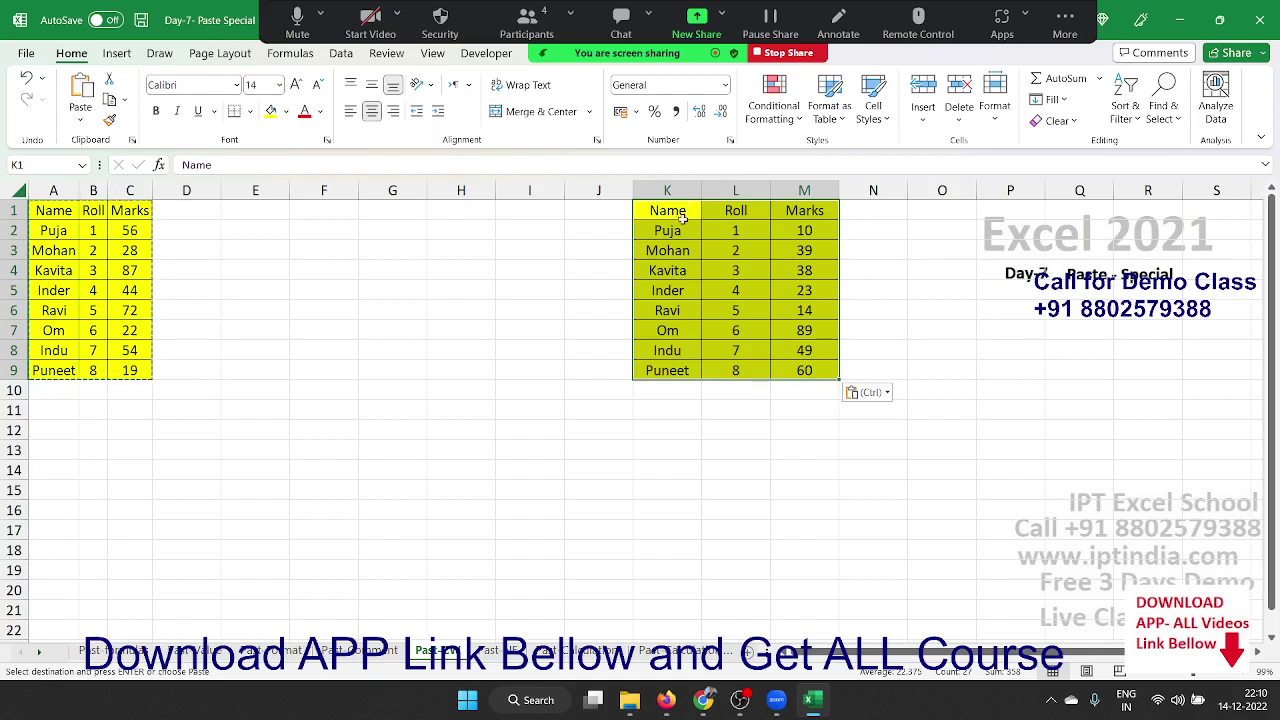
# Paste the copied column widths onto columns K–M.
pyautogui.rightClick(684, 224)
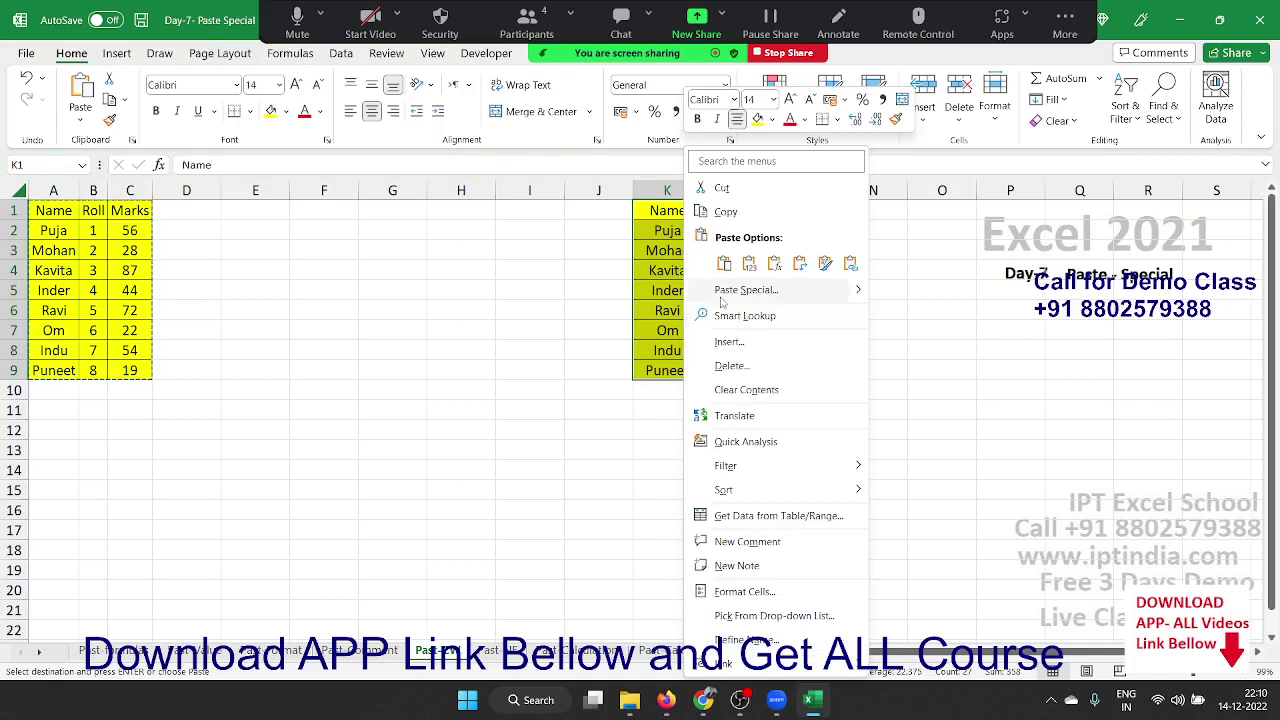
pyautogui.click(745, 289)
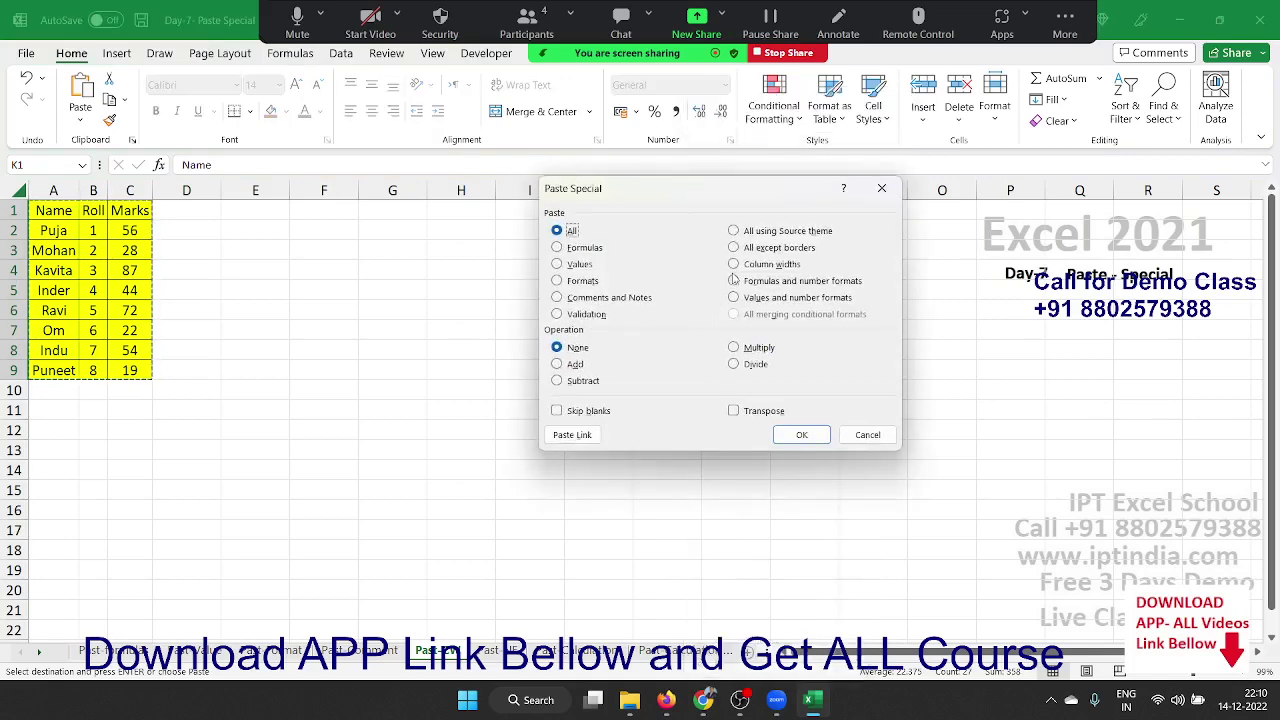
pyautogui.click(740, 265)
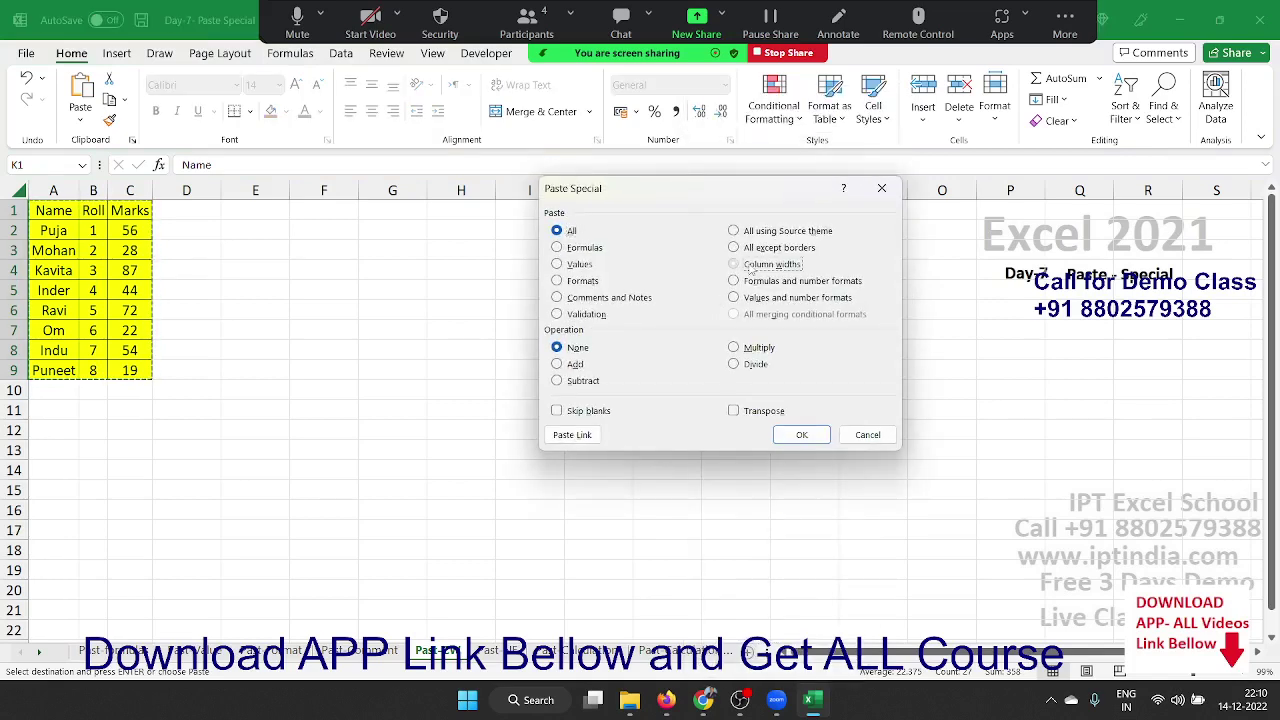
pyautogui.click(802, 436)
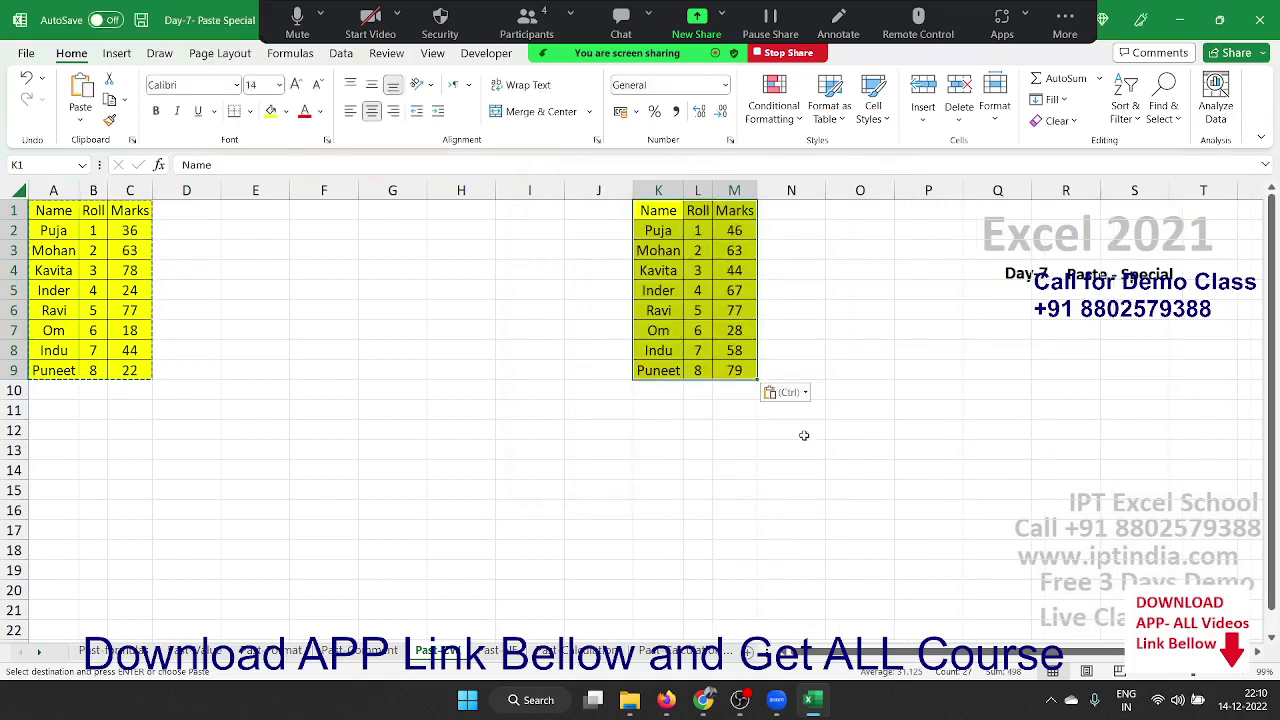
# Apply the same copied column widths to columns G–I starting at G1.
pyautogui.rightClick(361, 218)
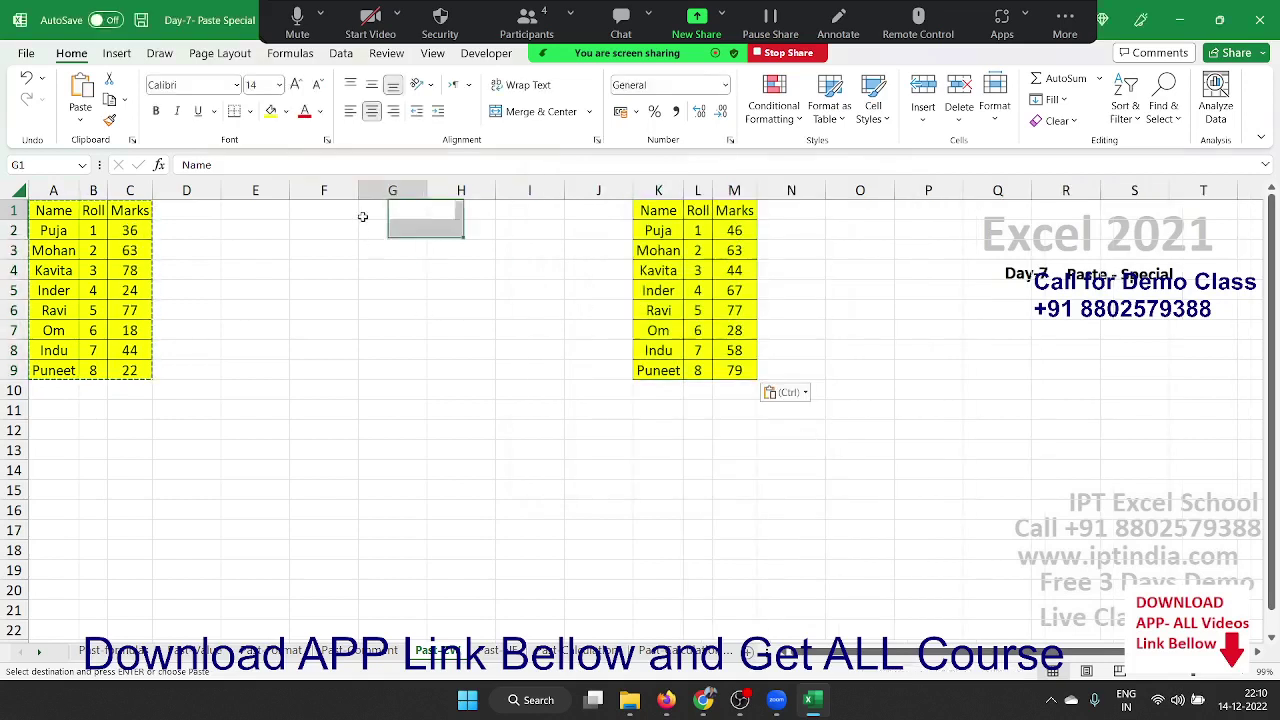
pyautogui.click(412, 318)
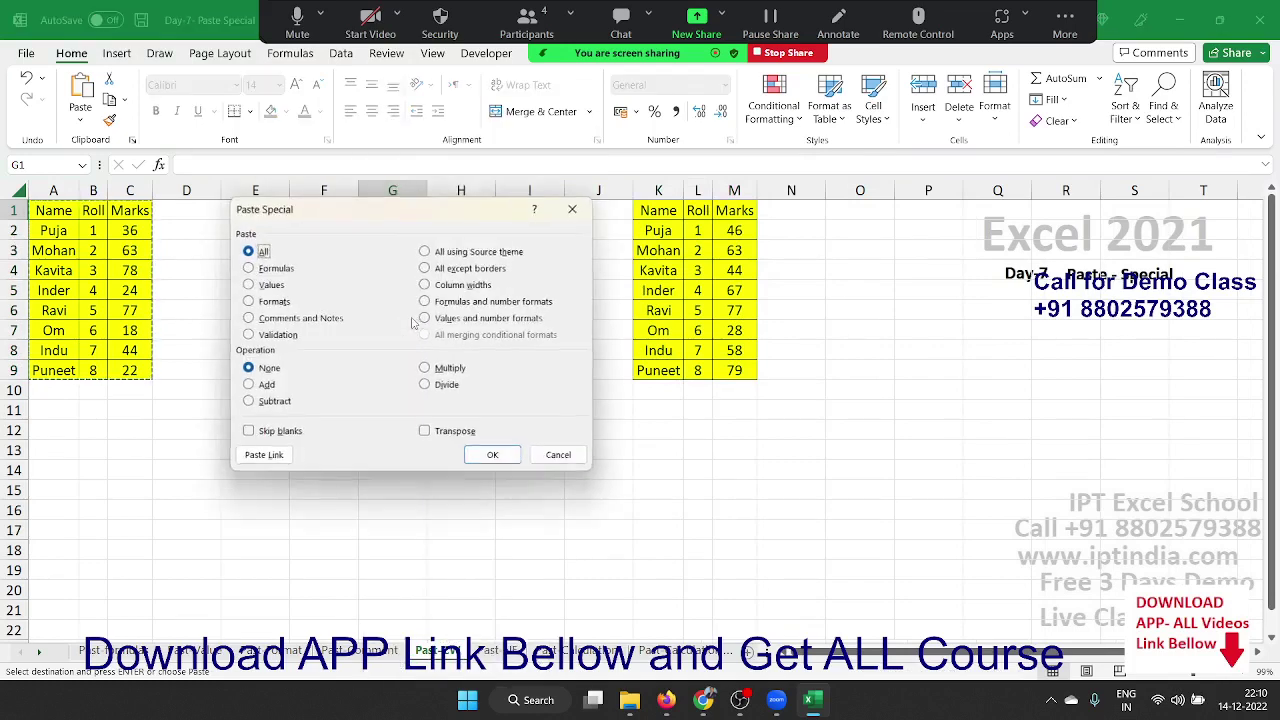
pyautogui.click(425, 285)
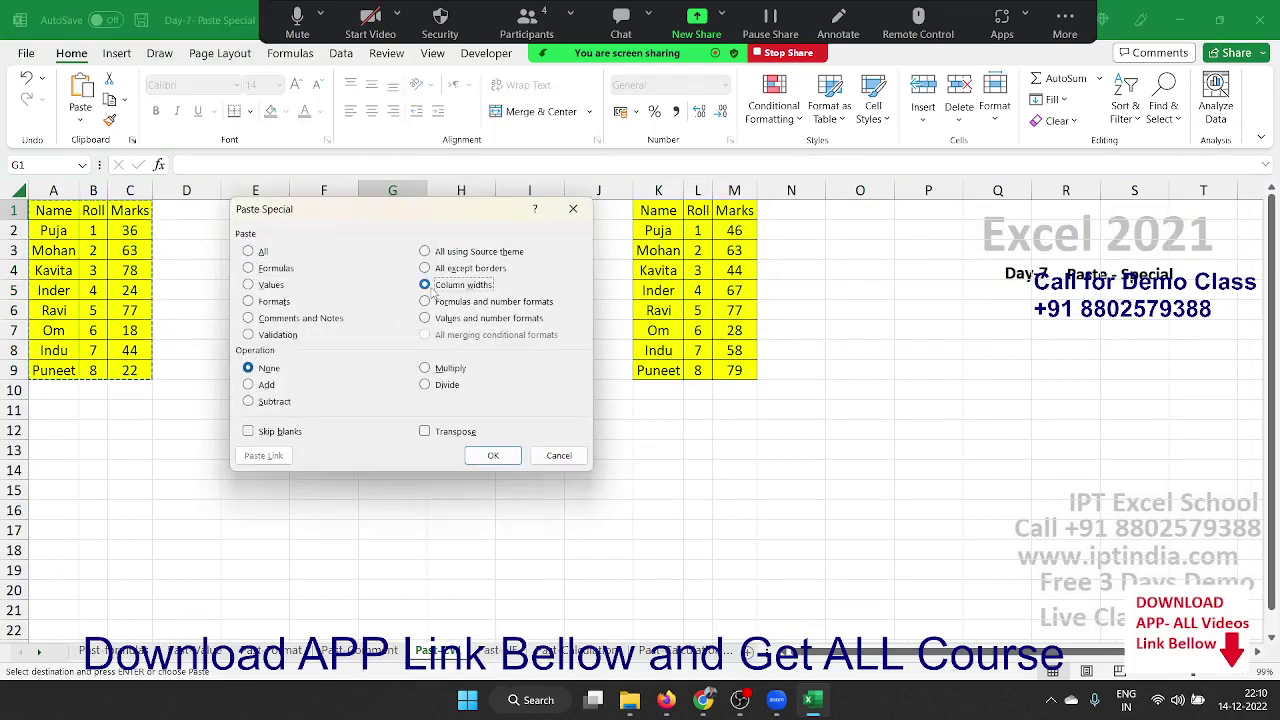
pyautogui.click(493, 455)
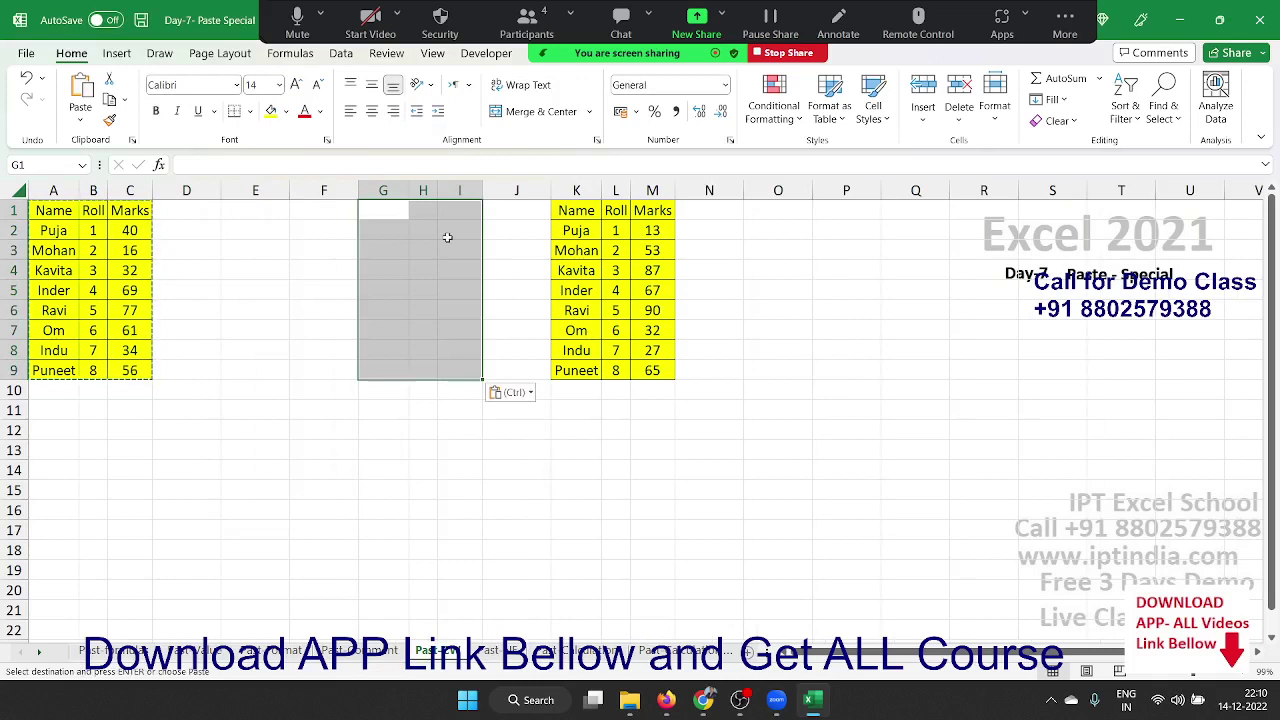
pyautogui.click(405, 210)
pyautogui.rightClick(390, 211)
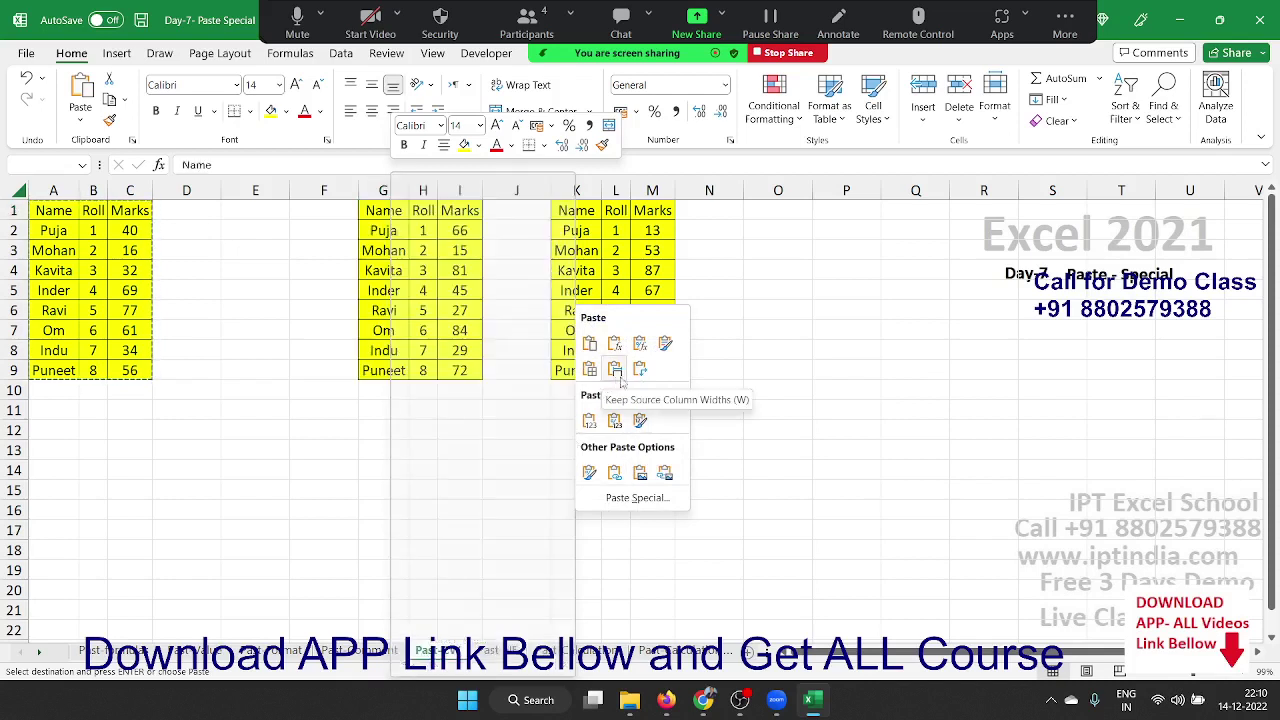
pyautogui.click(790, 392)
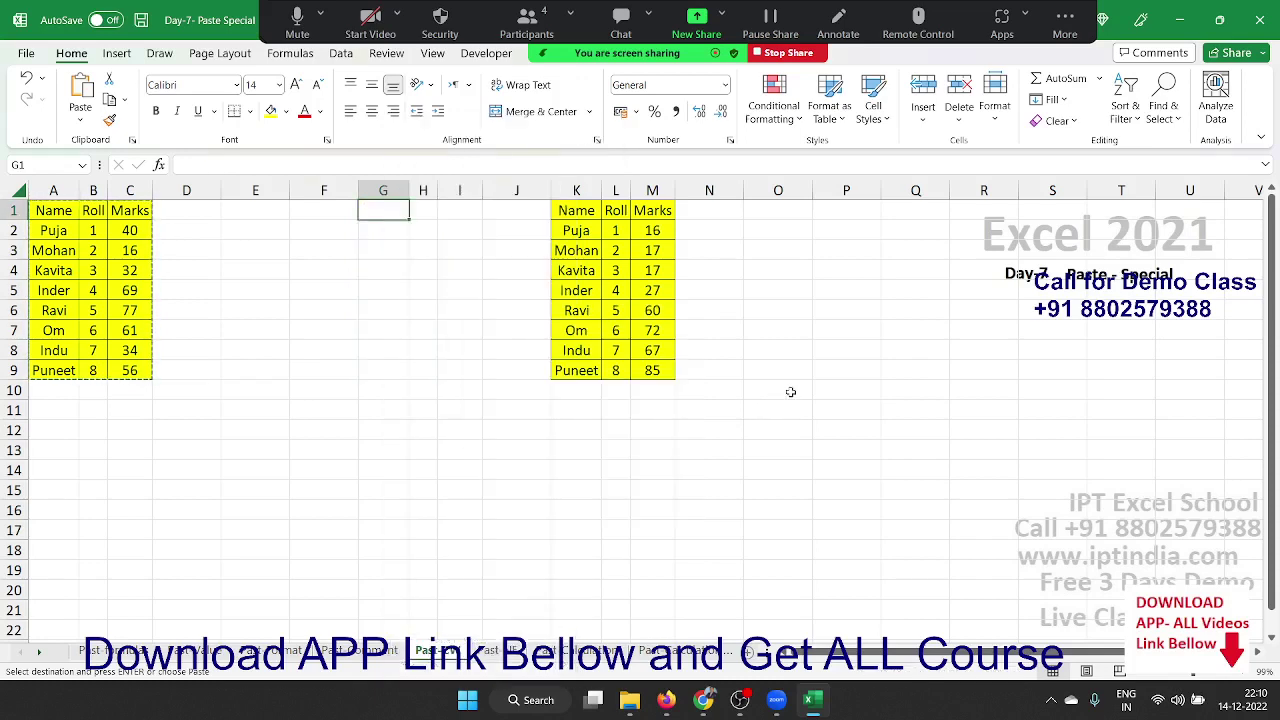
pyautogui.click(790, 392)
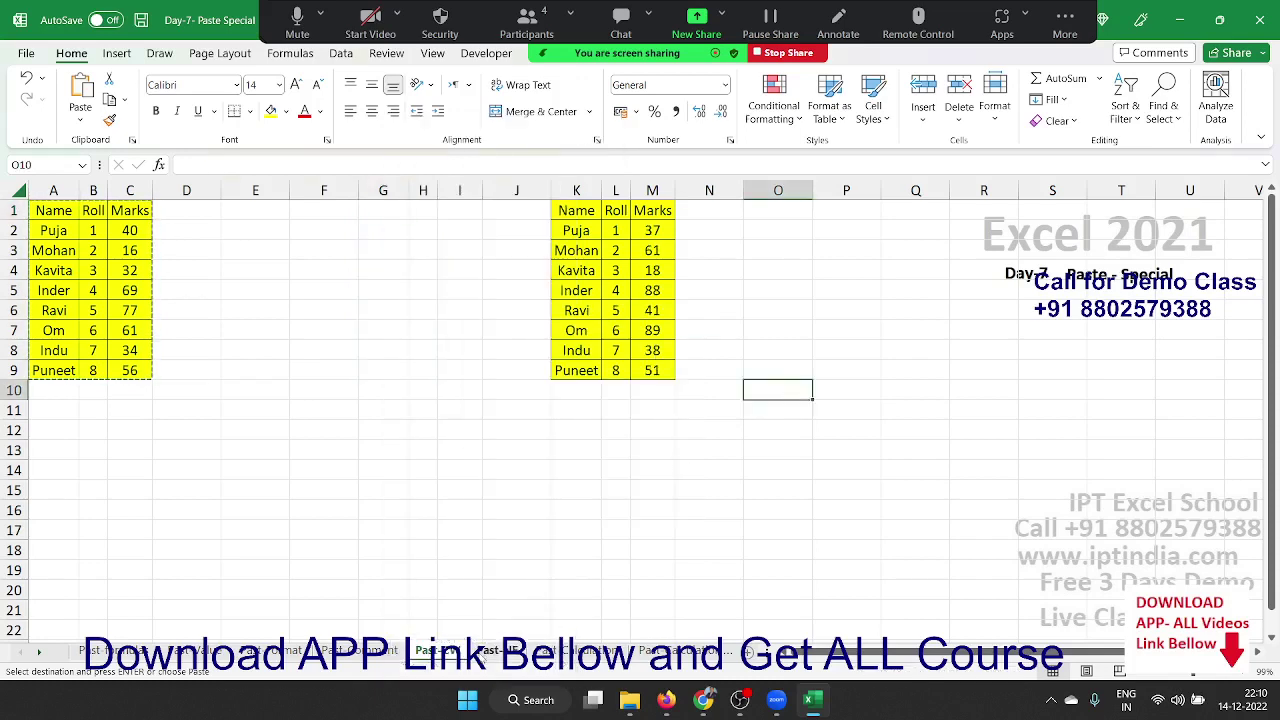
# On the next sheet, copy the Date column D1:D9 including its header.
pyautogui.hotkey('ctrl', 'pagedown')
pyautogui.click(507, 508)
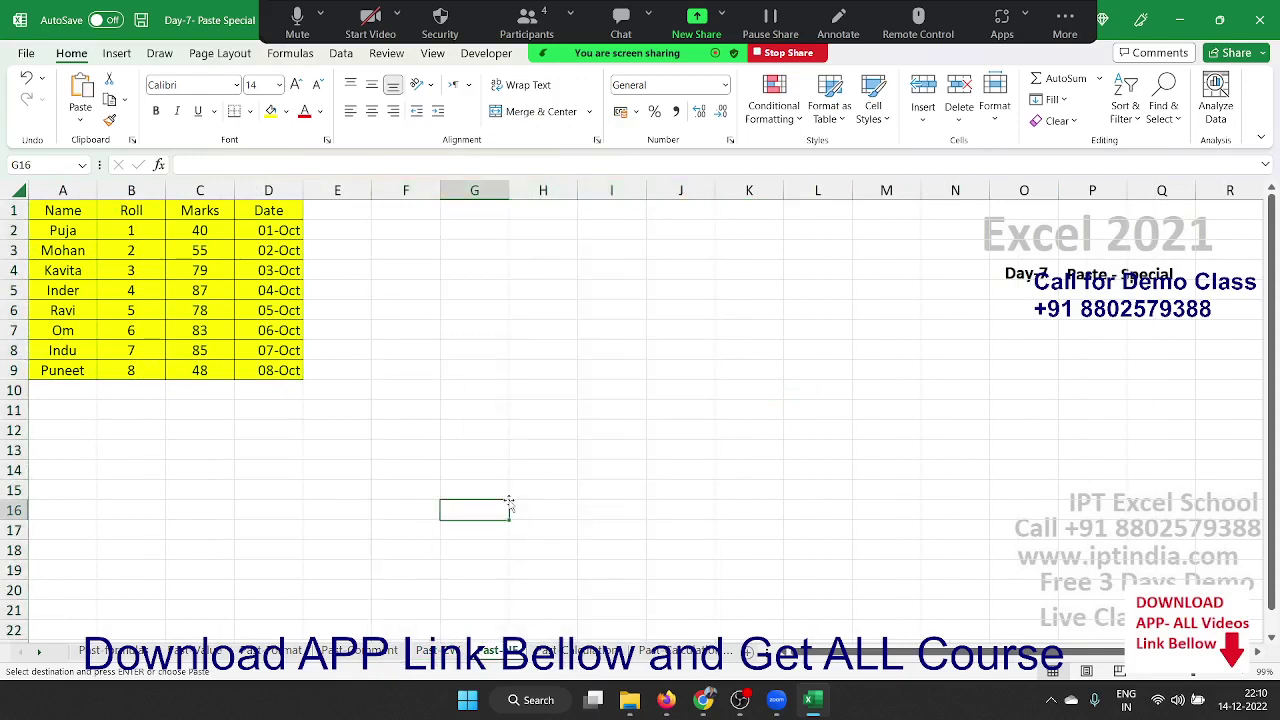
pyautogui.moveTo(265, 230); pyautogui.dragTo(270, 368)
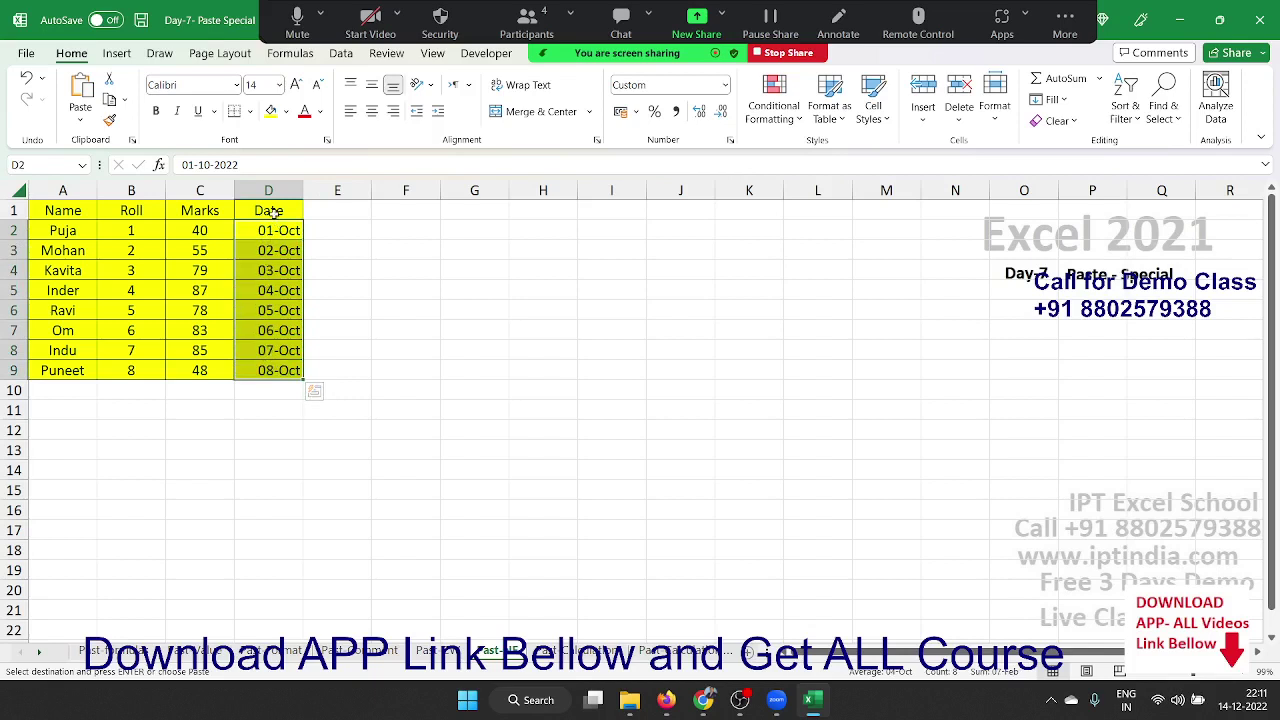
pyautogui.moveTo(274, 212); pyautogui.dragTo(266, 368)
pyautogui.hotkey('ctrl', 'c')
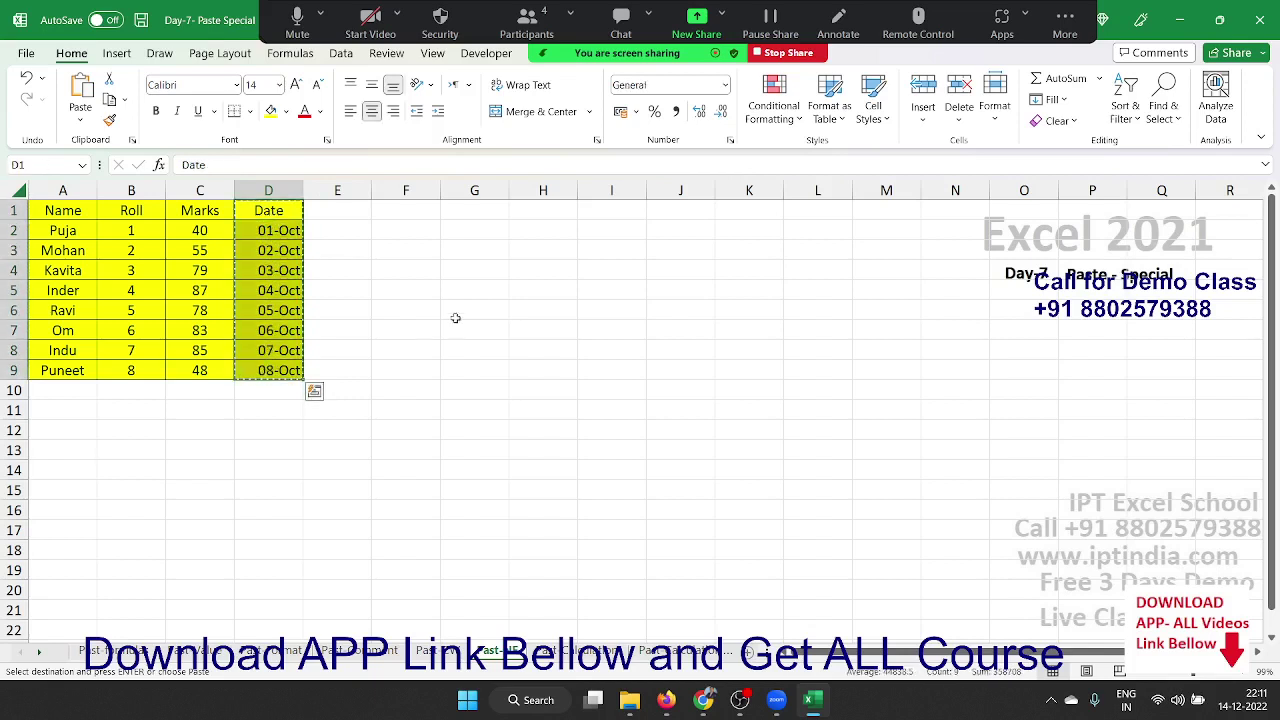
# Paste the dates as values at H1, giving serial numbers 44835–44842.
pyautogui.rightClick(524, 212)
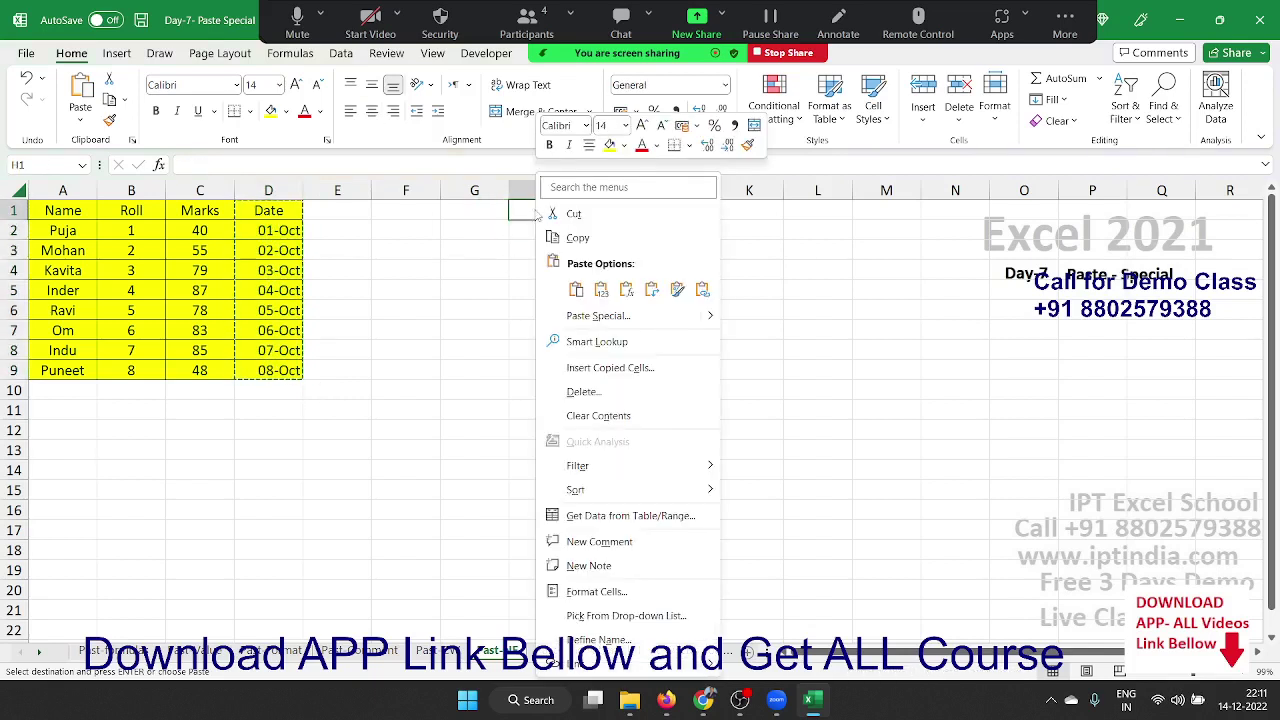
pyautogui.click(600, 316)
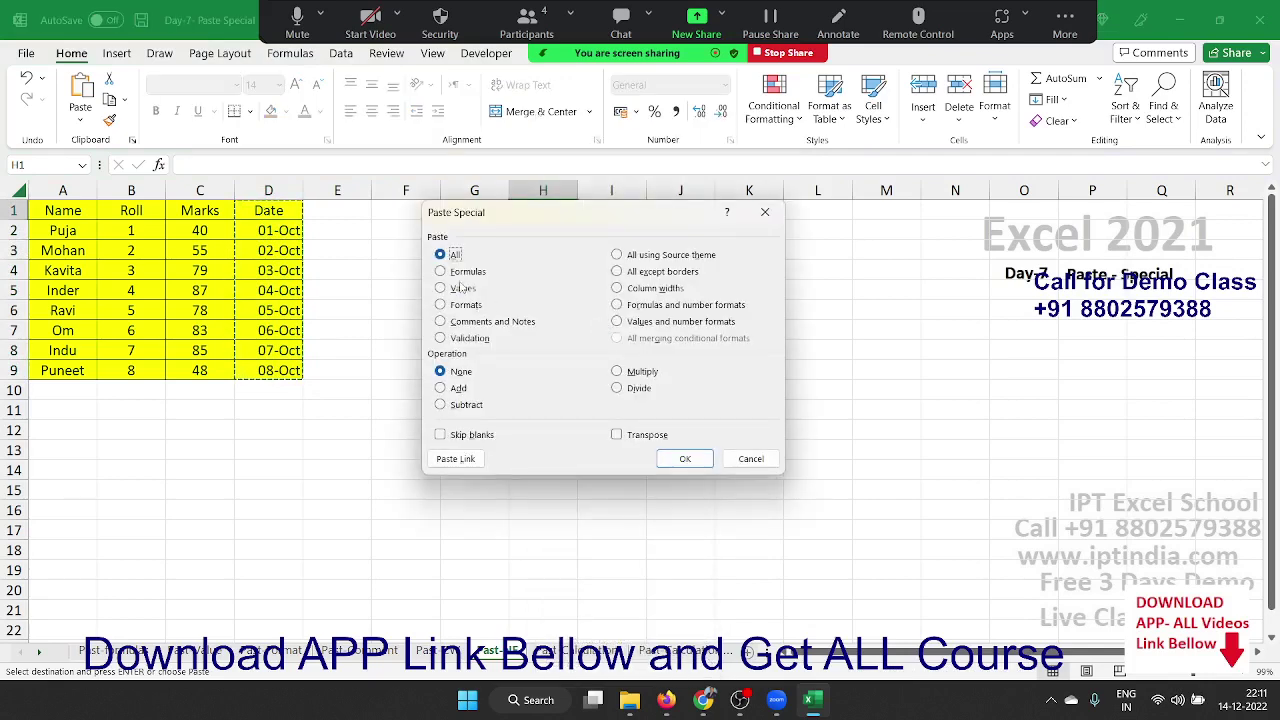
pyautogui.click(441, 288)
pyautogui.click(685, 458)
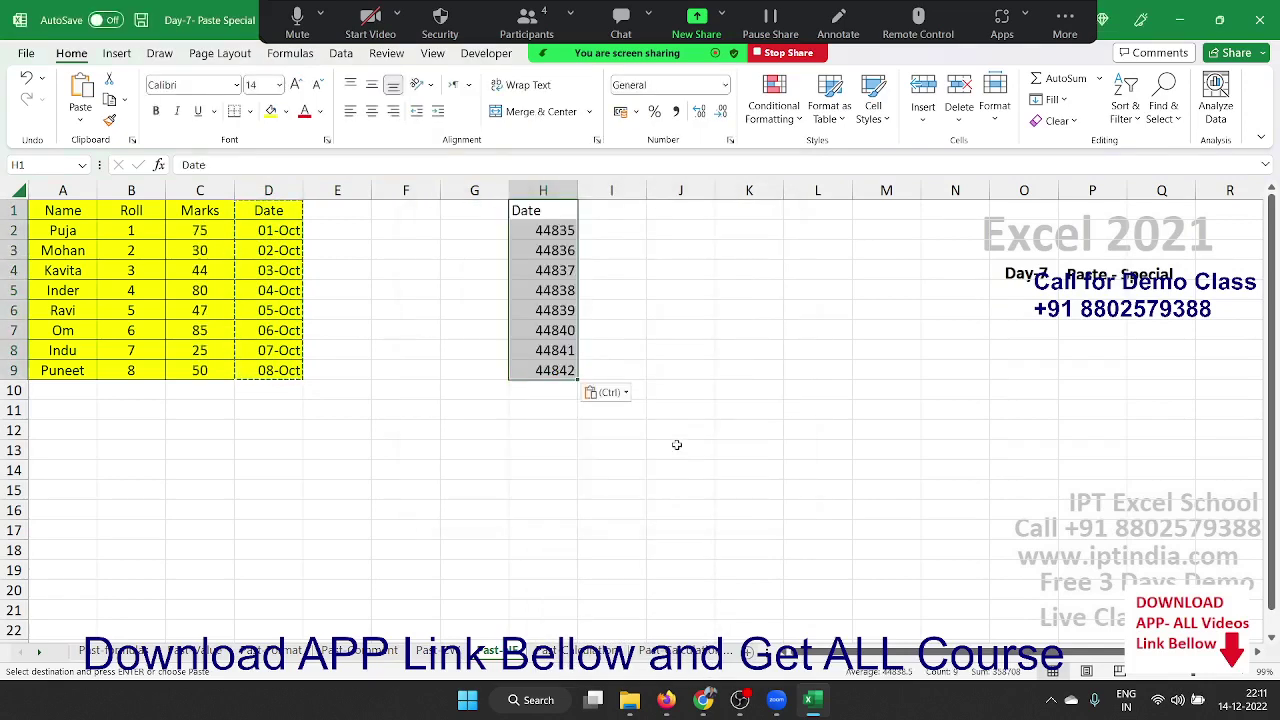
pyautogui.moveTo(563, 366); pyautogui.dragTo(547, 233)
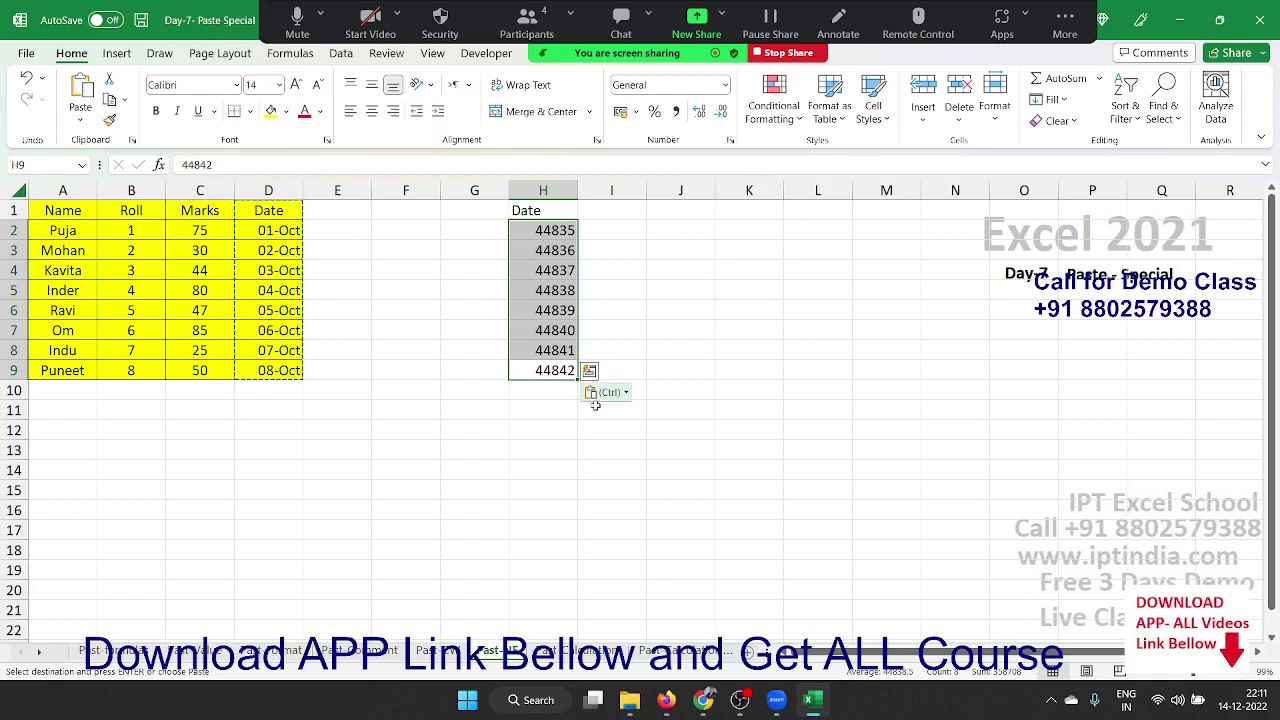
pyautogui.click(556, 430)
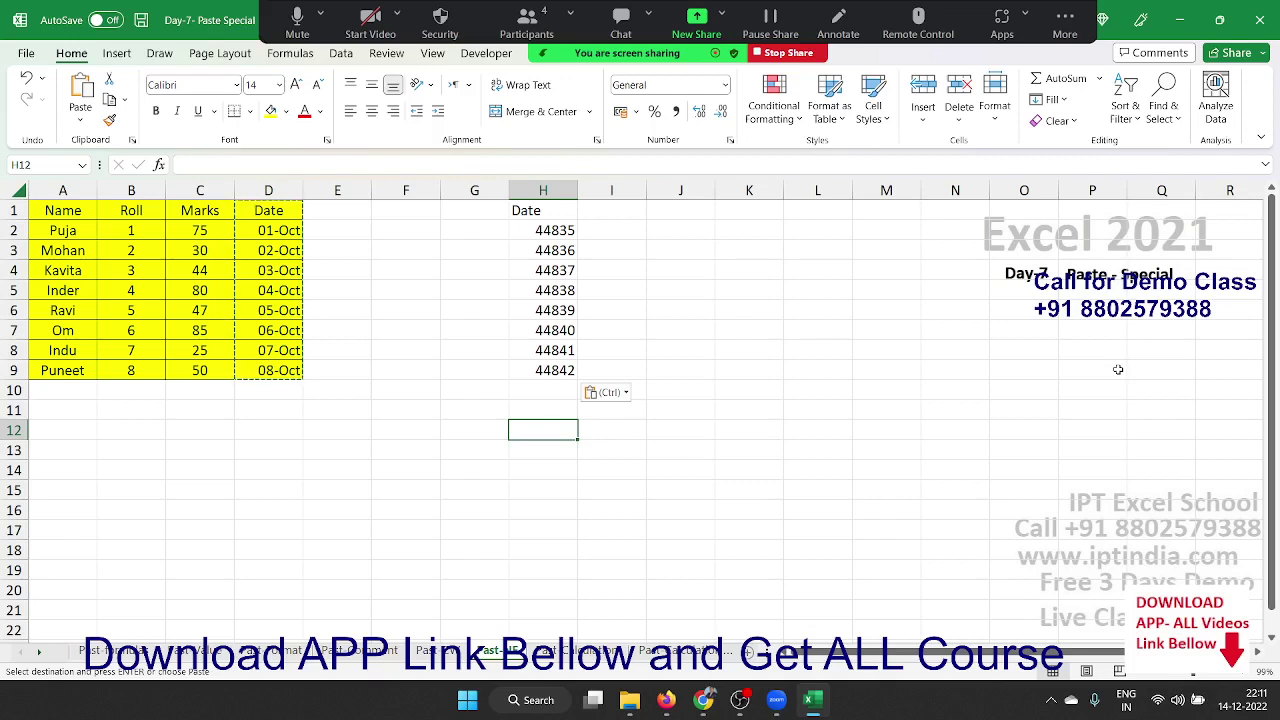
pyautogui.press('Up')
pyautogui.press('Left')
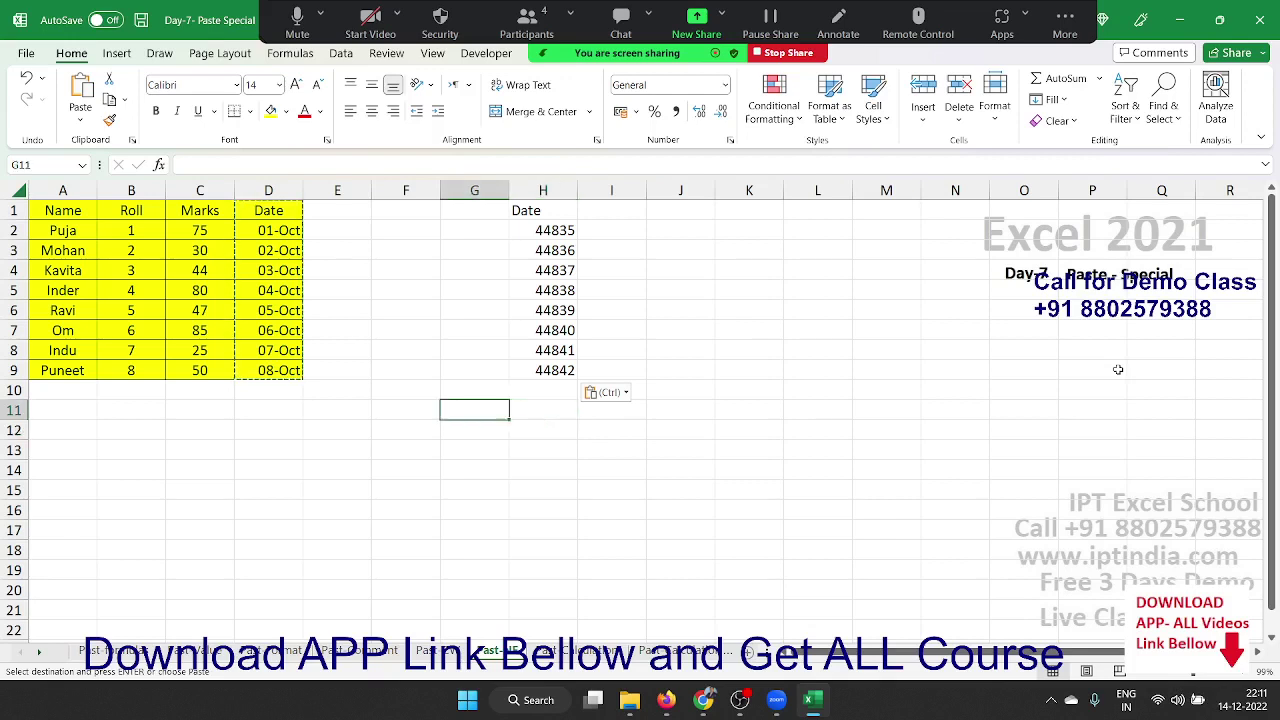
pyautogui.write('1')
pyautogui.press('Return')
pyautogui.press('Up')
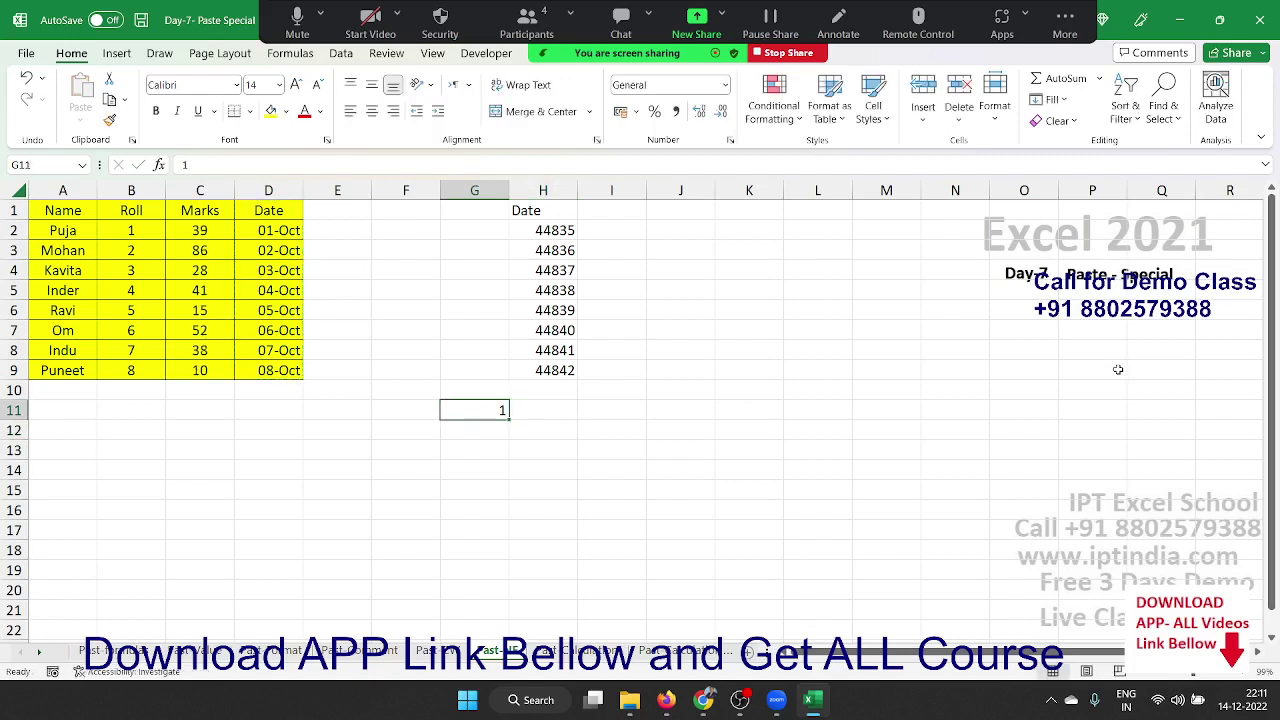
pyautogui.click(726, 86)
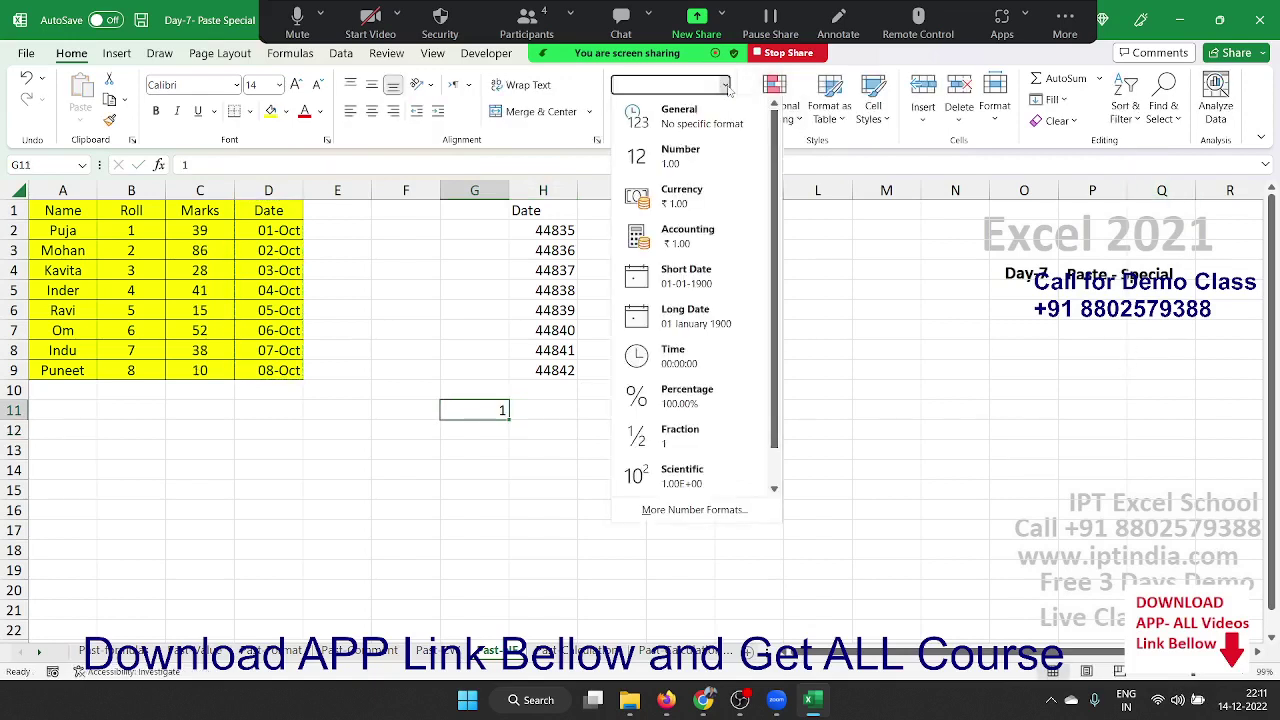
pyautogui.click(686, 276)
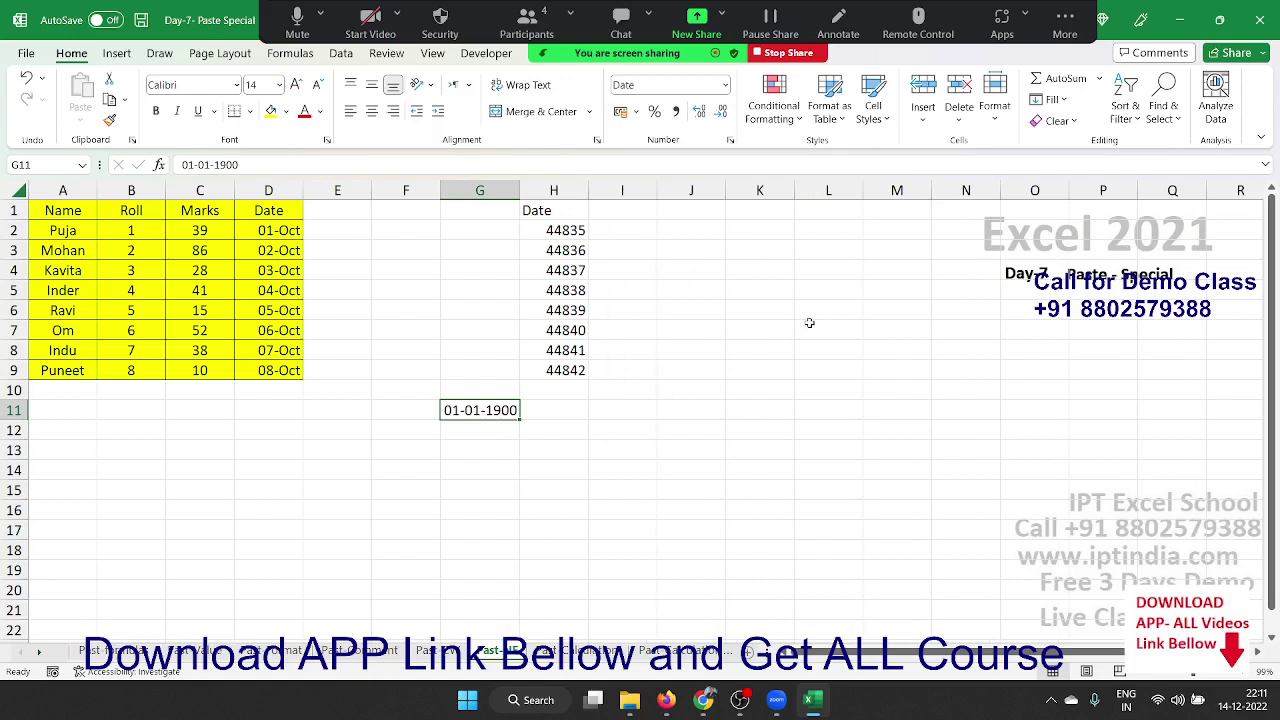
pyautogui.click(1236, 706)
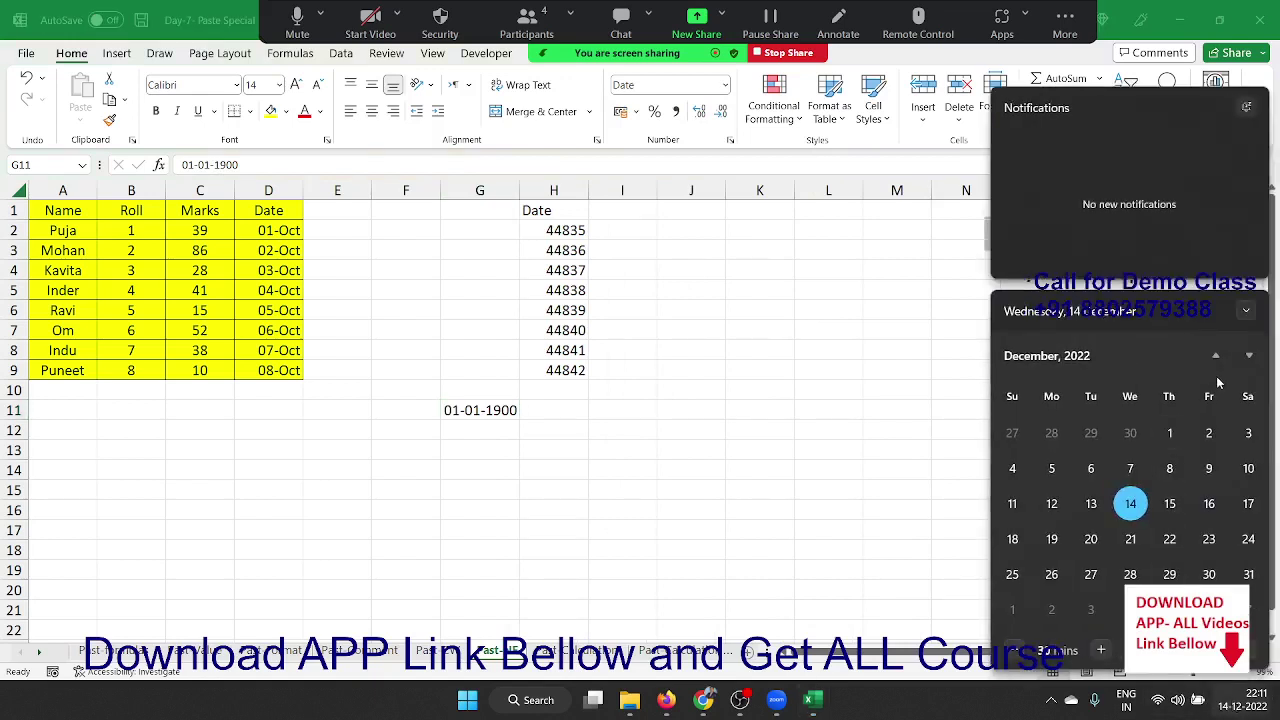
pyautogui.click(1245, 312)
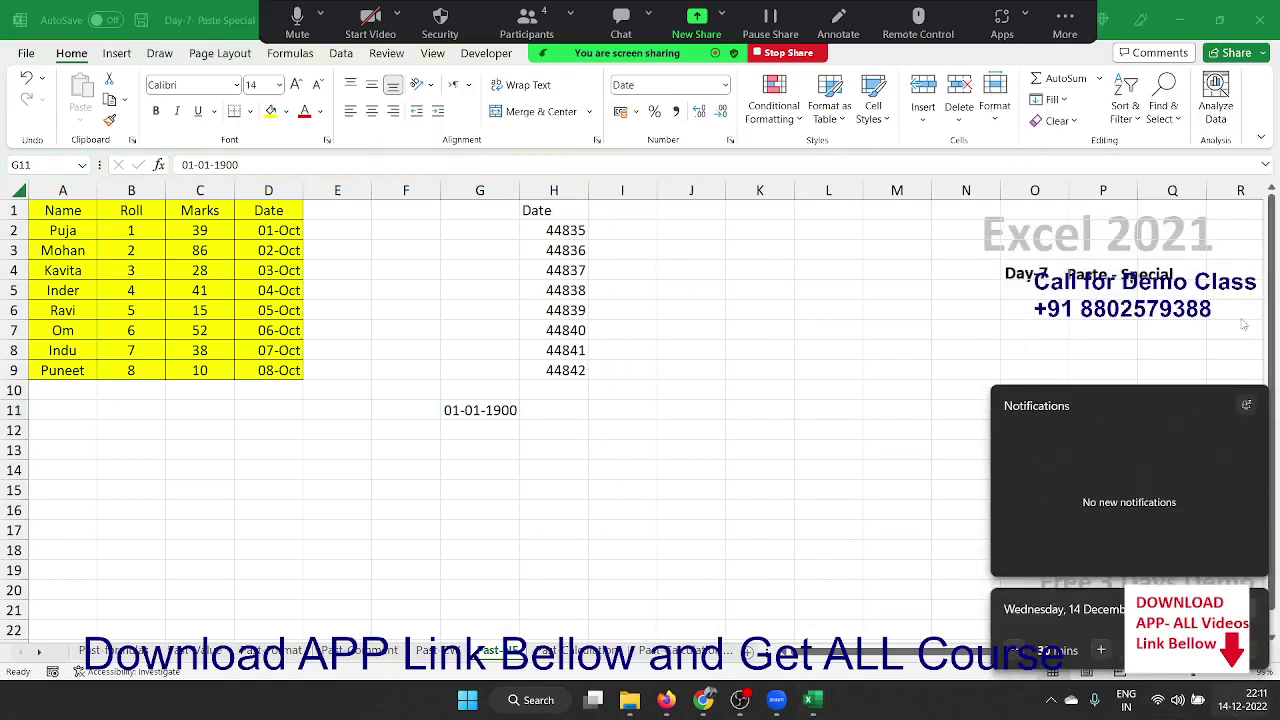
pyautogui.click(1245, 609)
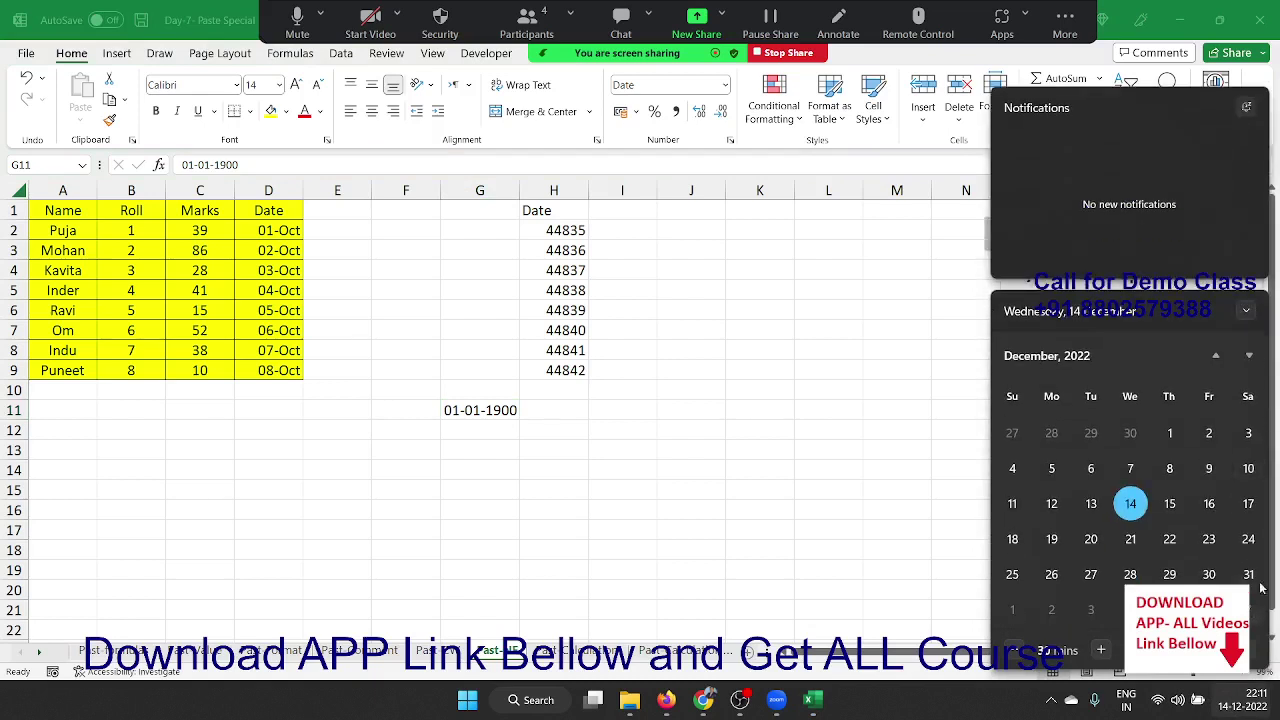
pyautogui.click(1218, 358)
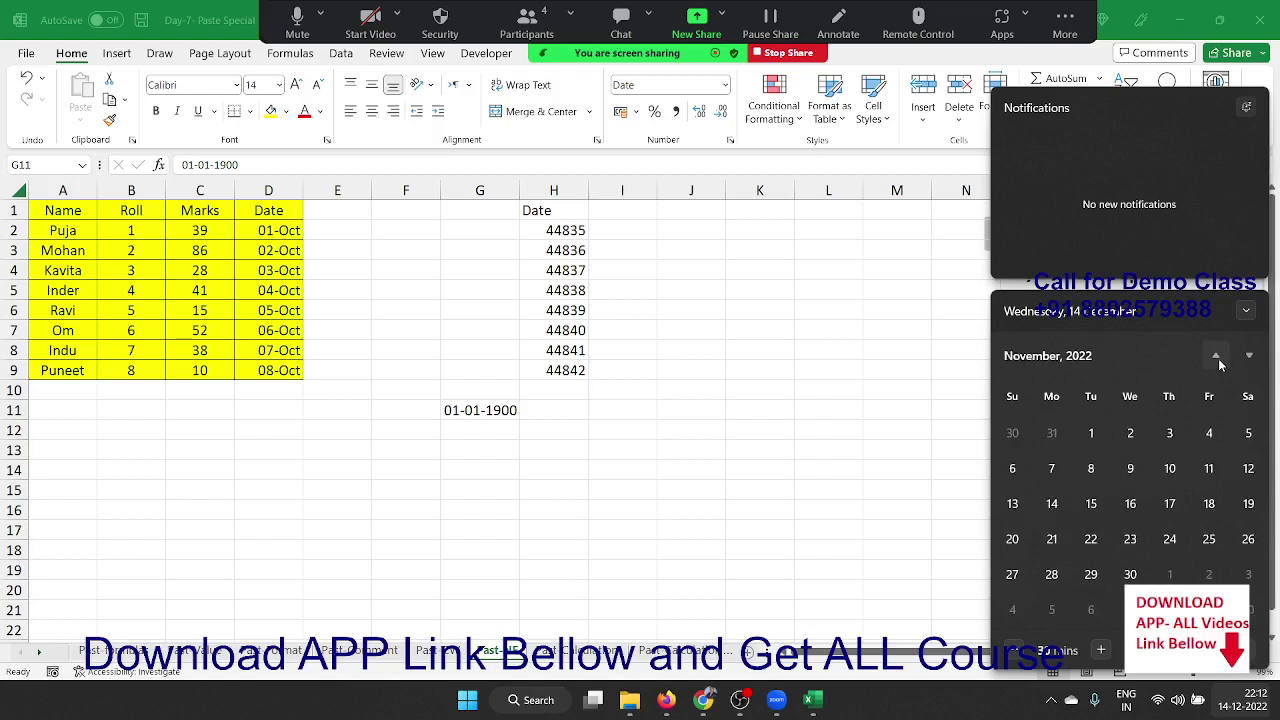
pyautogui.click(1218, 358)
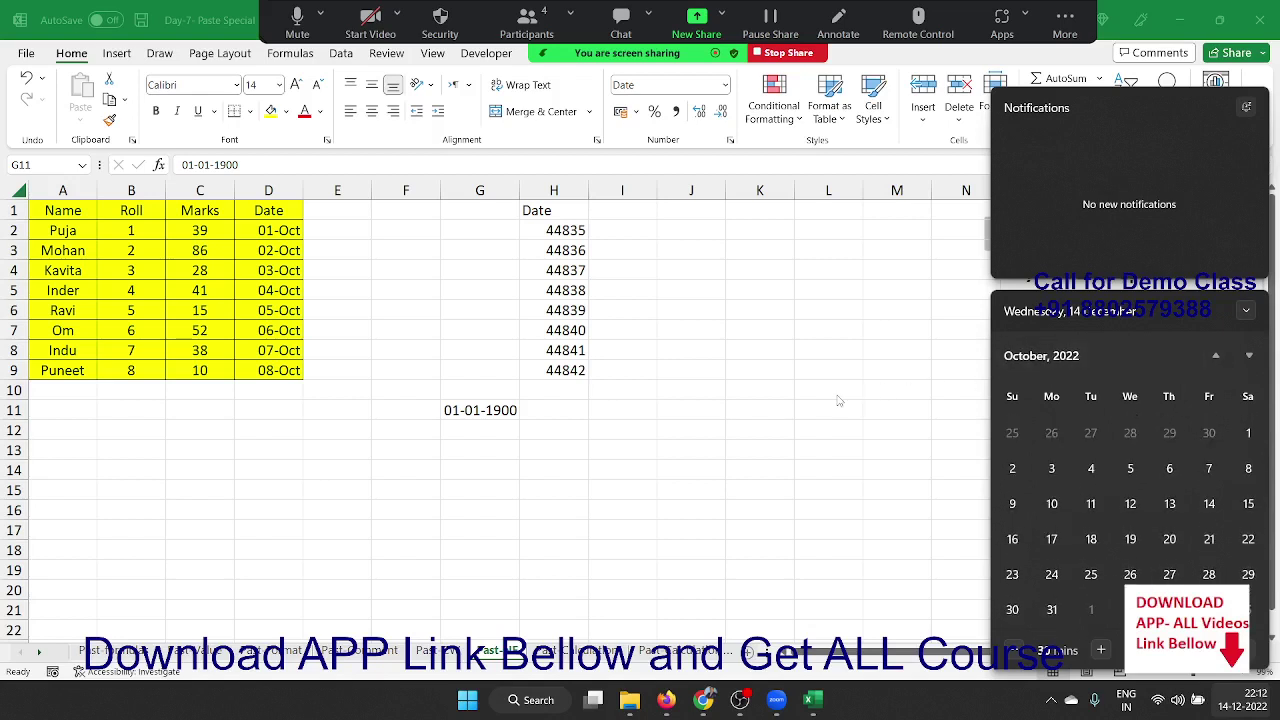
pyautogui.press('Escape')
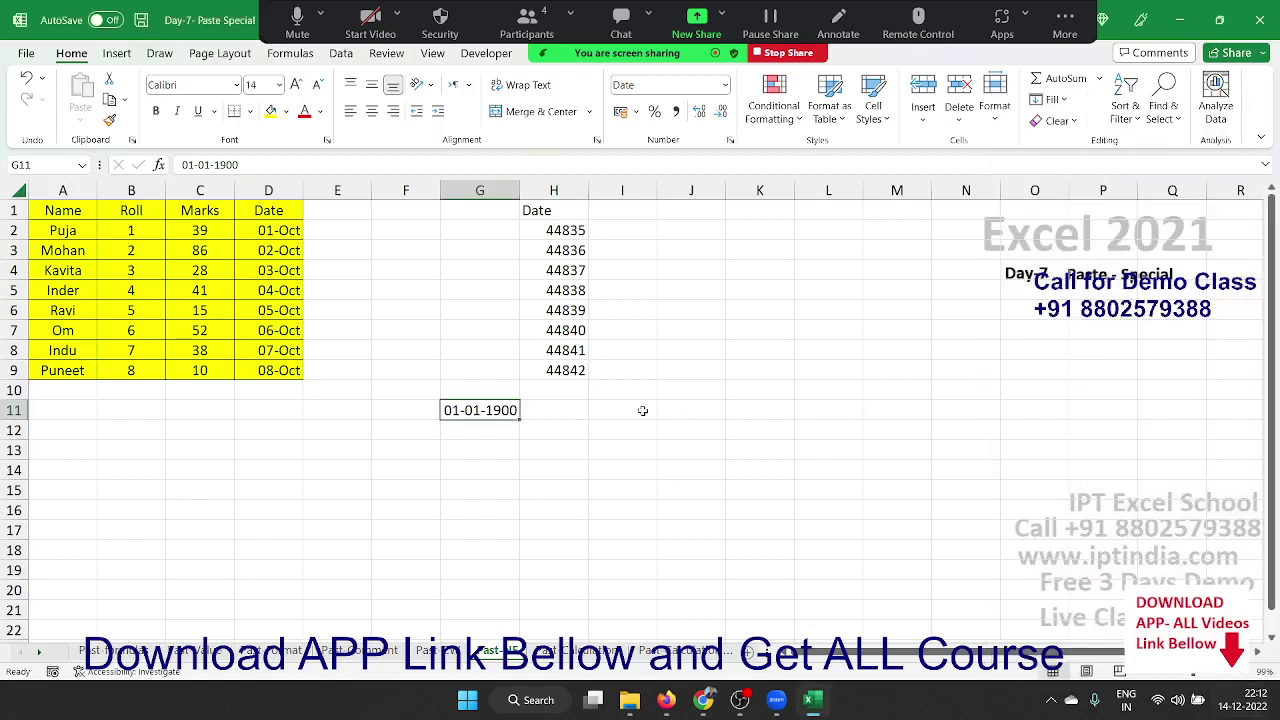
# Enter 32, 367, then 44835 in G11, and format it as date 01-Oct-22.
pyautogui.write('32')
pyautogui.press('Return')
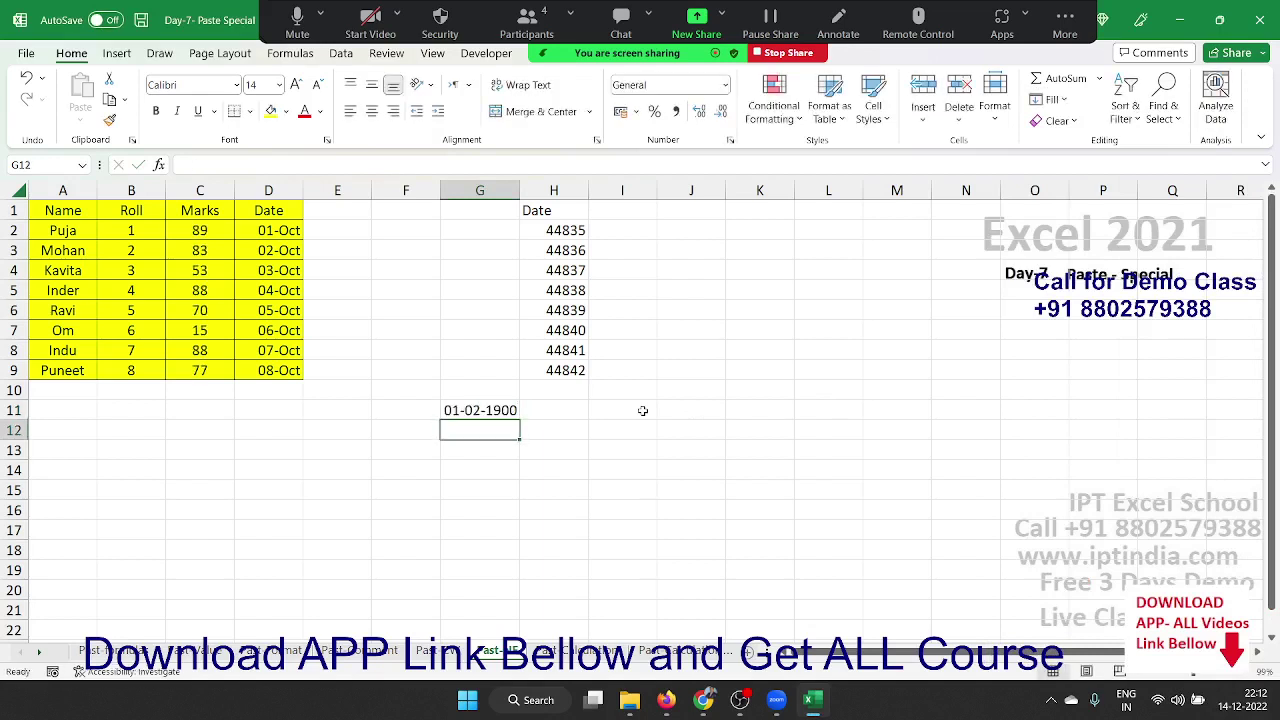
pyautogui.press('Up')
pyautogui.write('36')
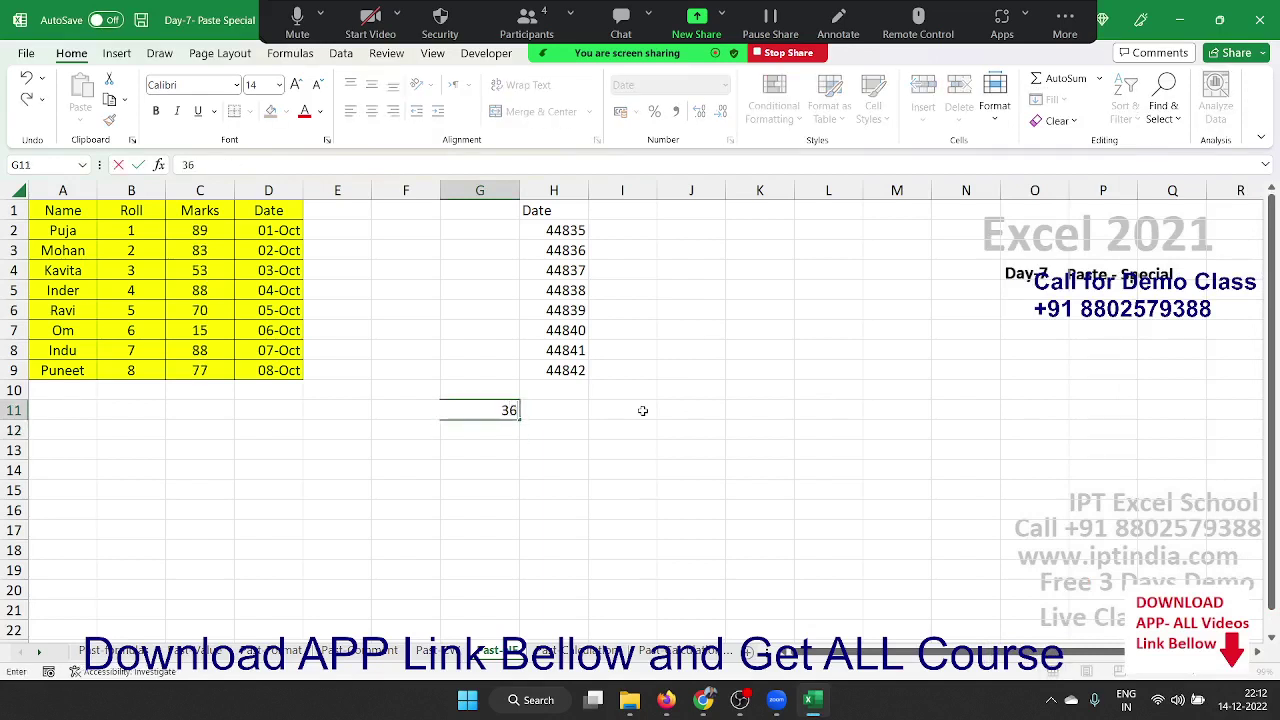
pyautogui.write('7')
pyautogui.press('Return')
pyautogui.press('Up')
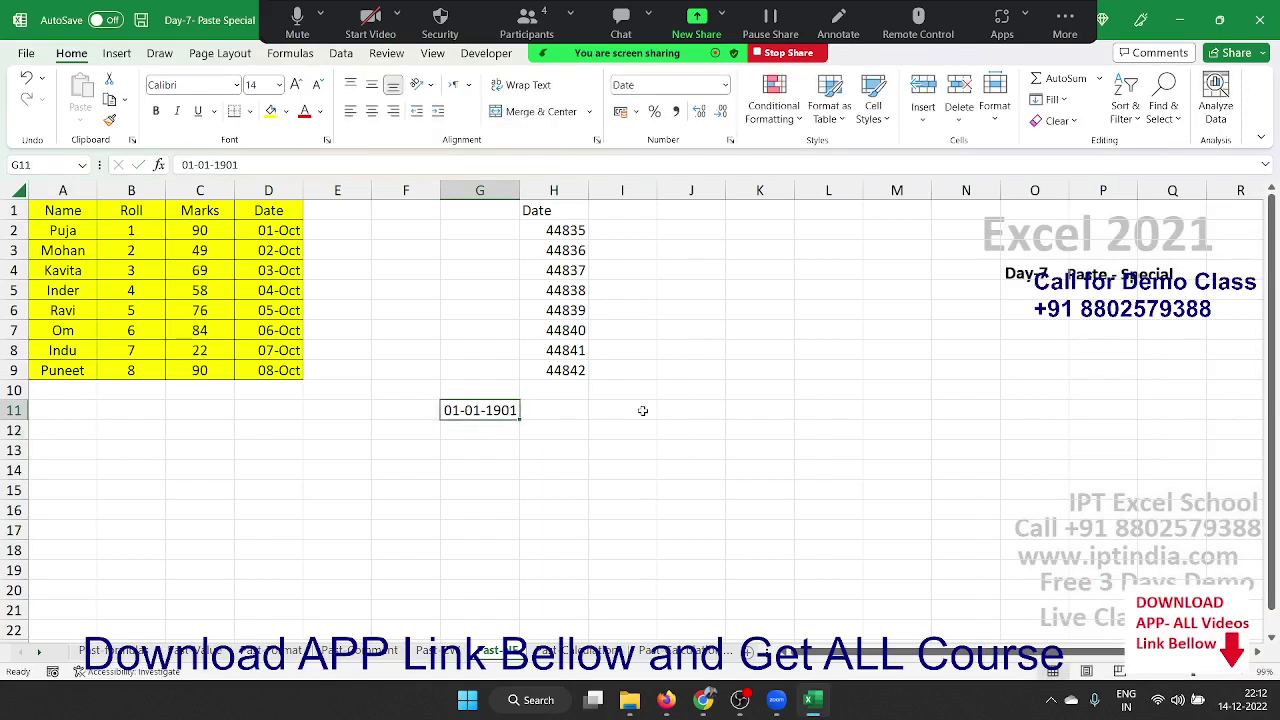
pyautogui.write('448')
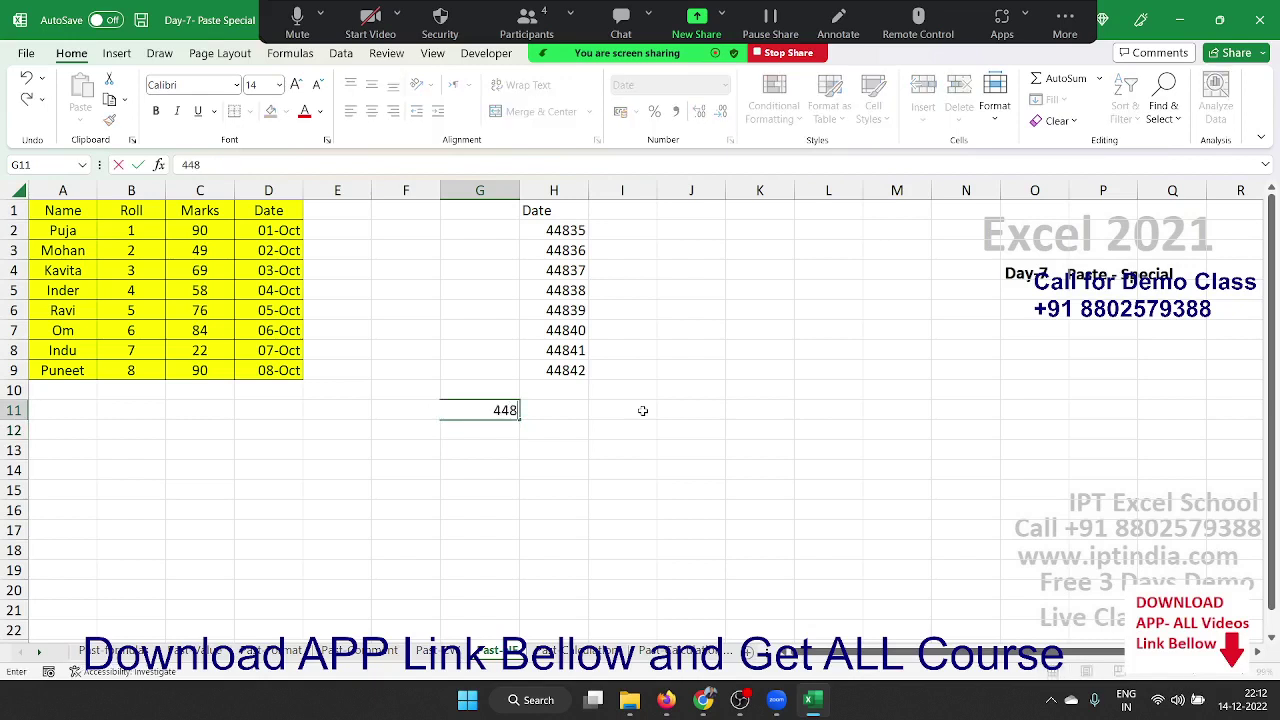
pyautogui.write('35')
pyautogui.press('Return')
pyautogui.press('Up')
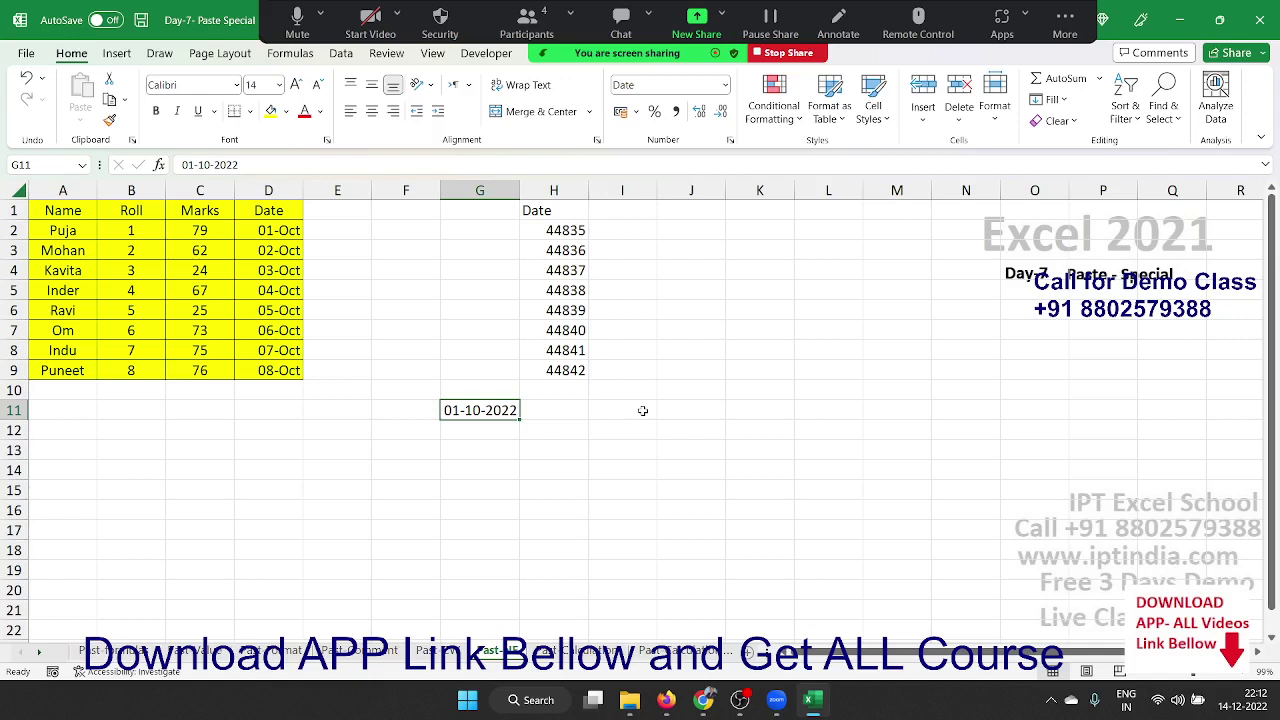
pyautogui.hotkey('ctrl', 'shift', '3')
# Type 123s in G13 and =G13+20 in H13, which returns #VALUE!
pyautogui.press('Down')
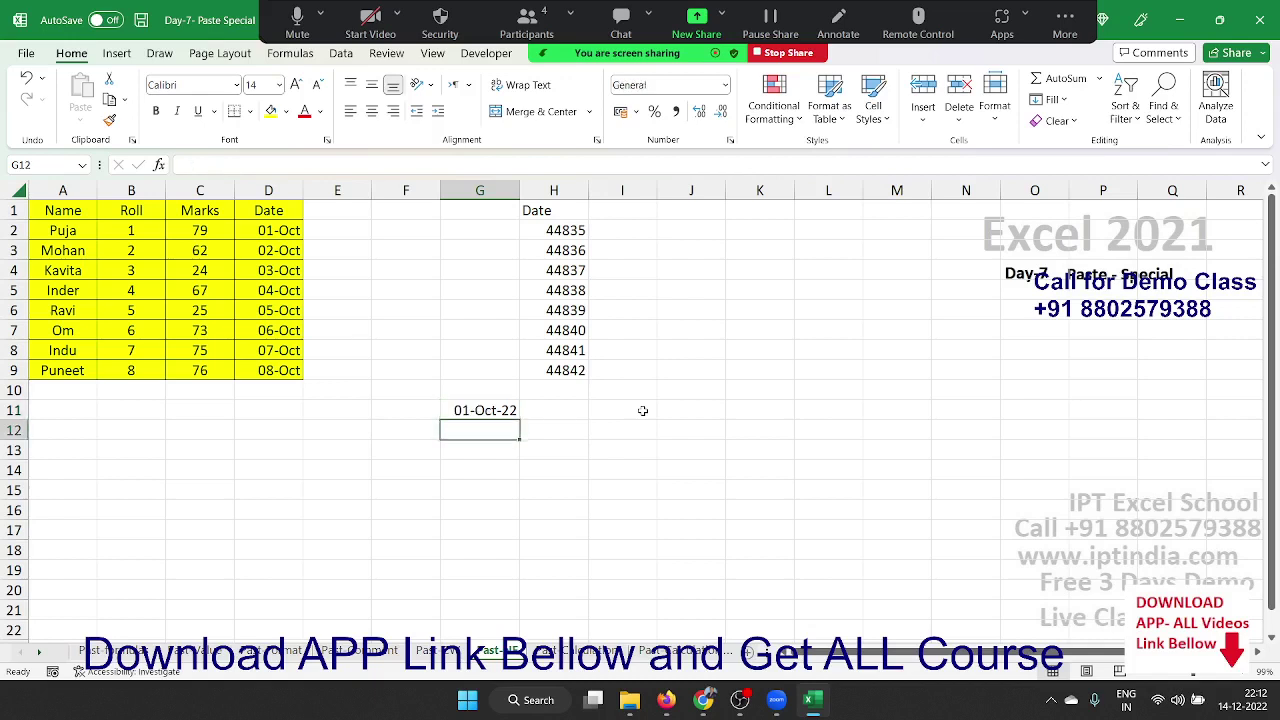
pyautogui.press('Down')
pyautogui.write('12')
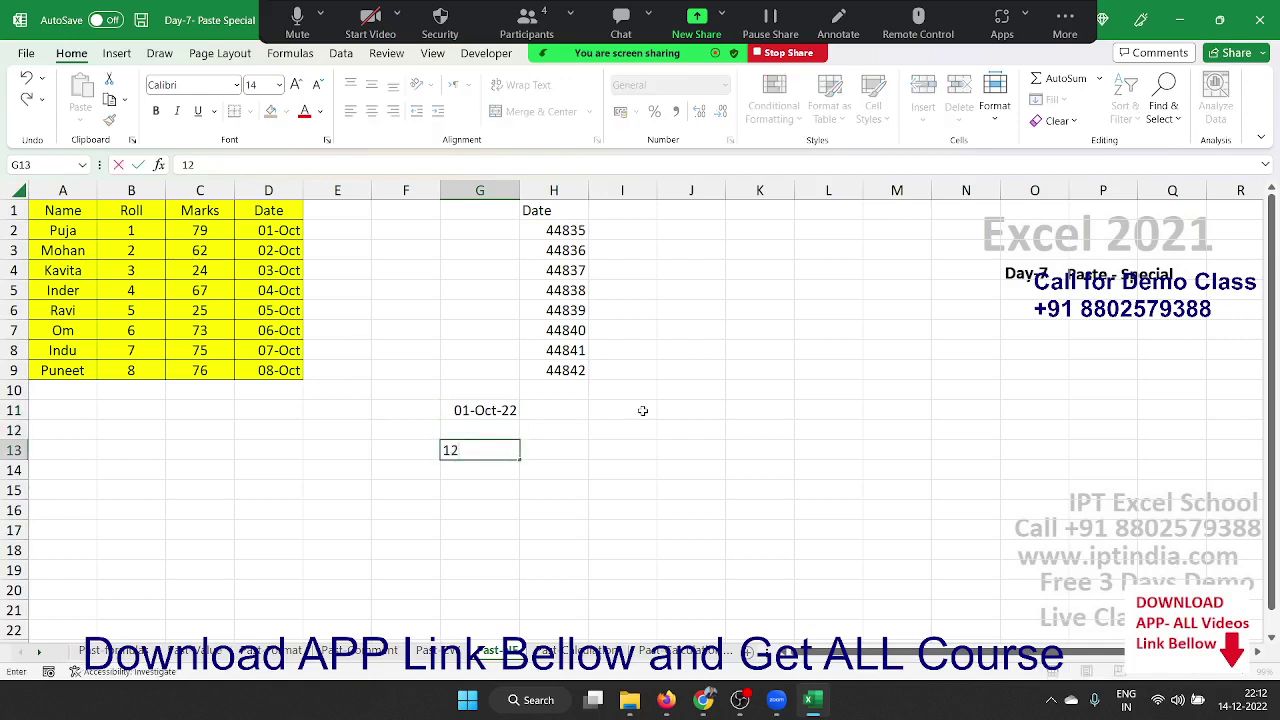
pyautogui.write('3s')
pyautogui.press('Tab')
pyautogui.write('=')
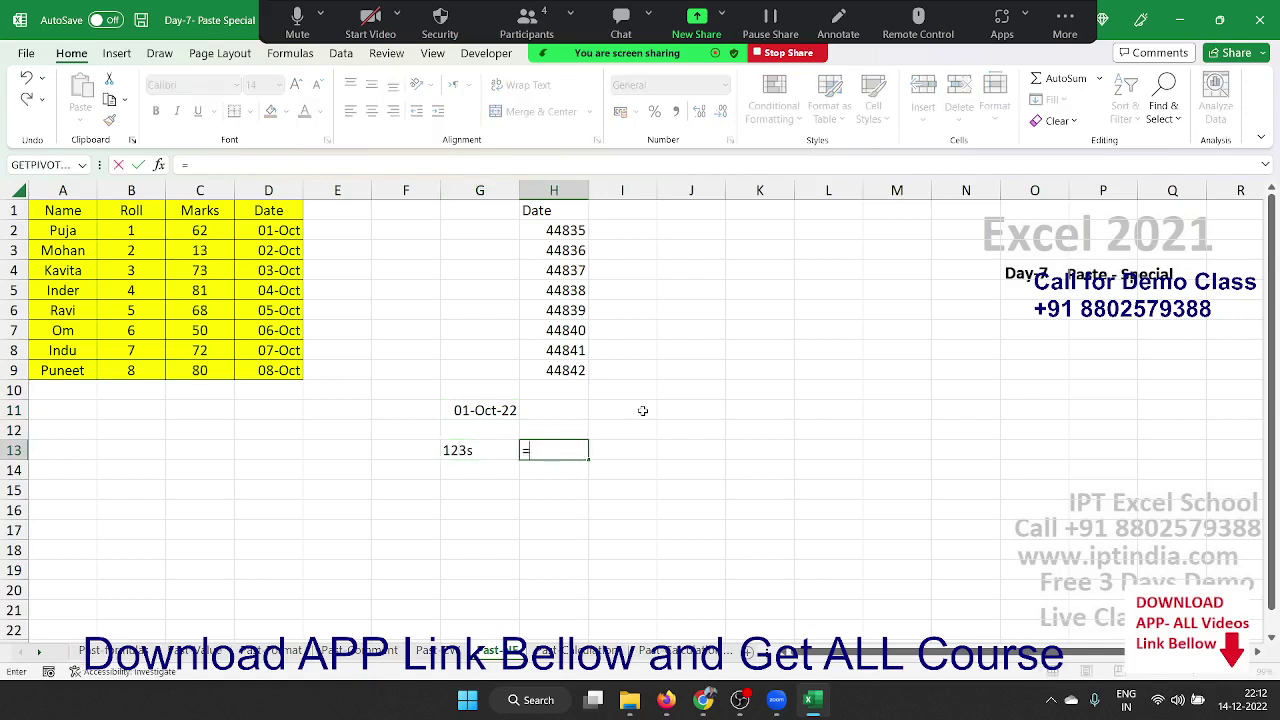
pyautogui.press('Left')
pyautogui.write('+2')
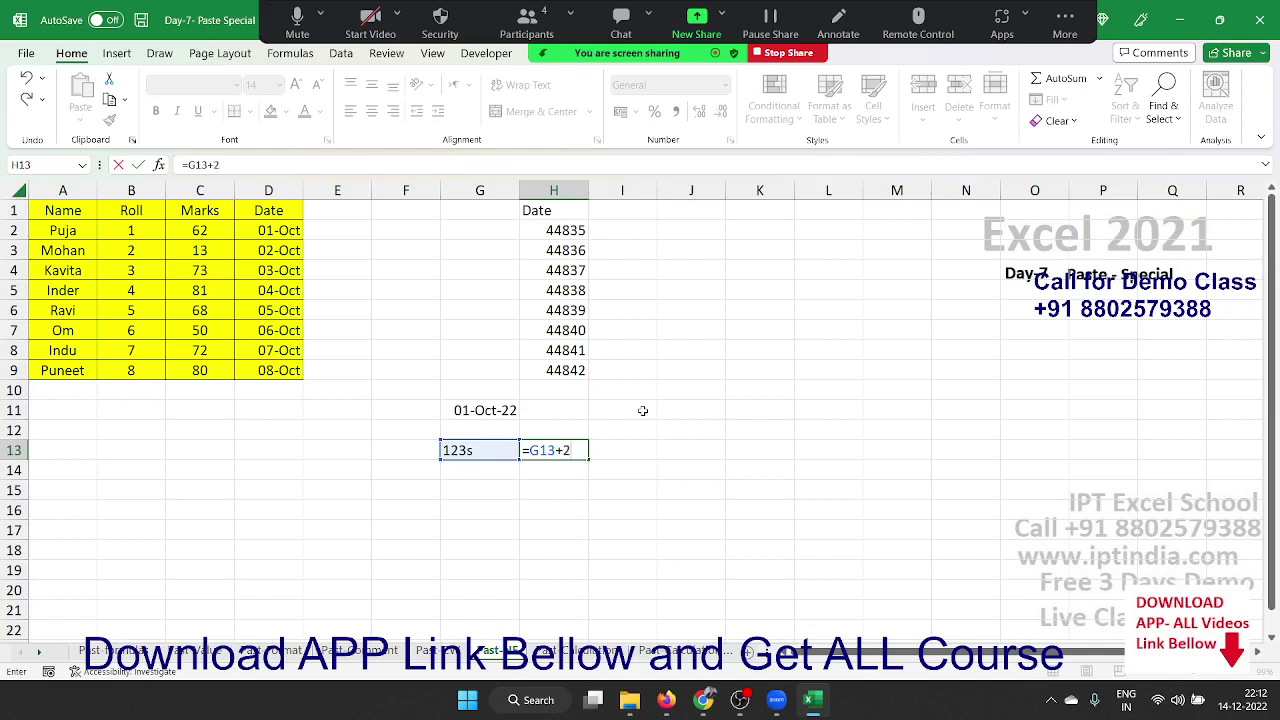
pyautogui.write('0')
pyautogui.press('Return')
# Enter the formula =G11+20 in H11.
pyautogui.press('Up')
pyautogui.press('Up')
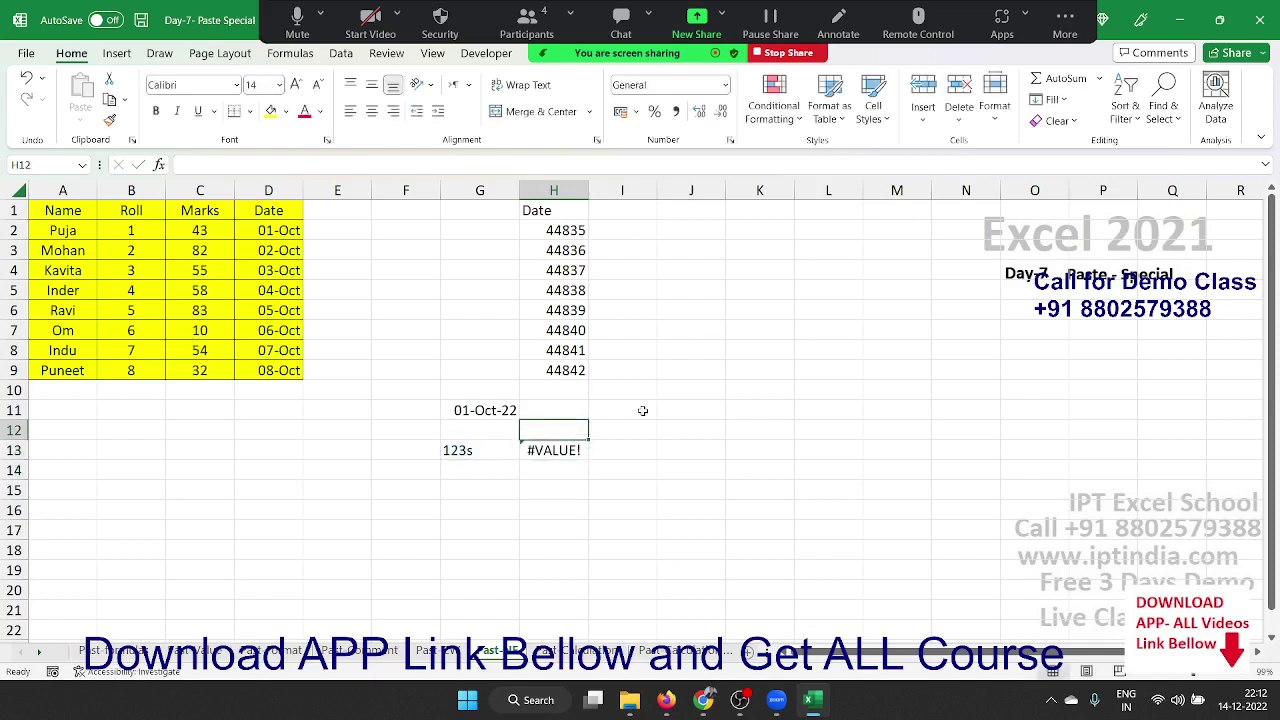
pyautogui.press('Up')
pyautogui.write('=')
pyautogui.press('Left')
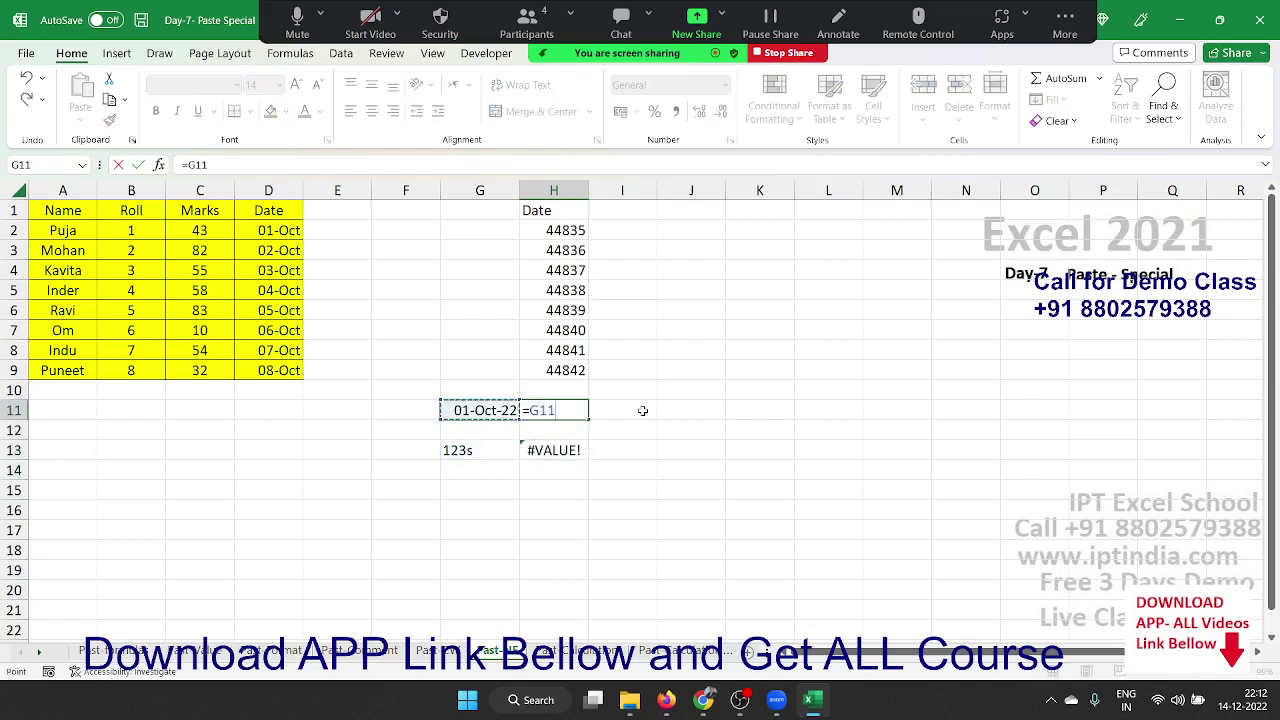
pyautogui.write('+20')
pyautogui.press('Return')
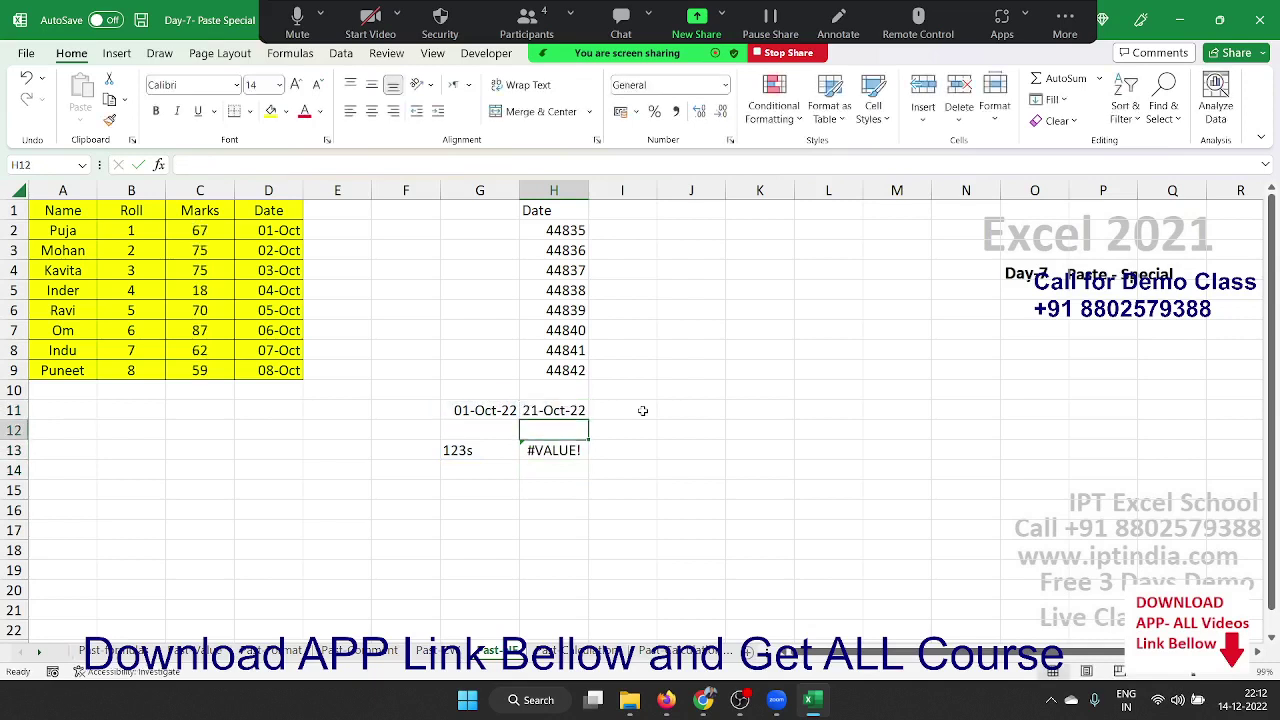
pyautogui.press('Up')
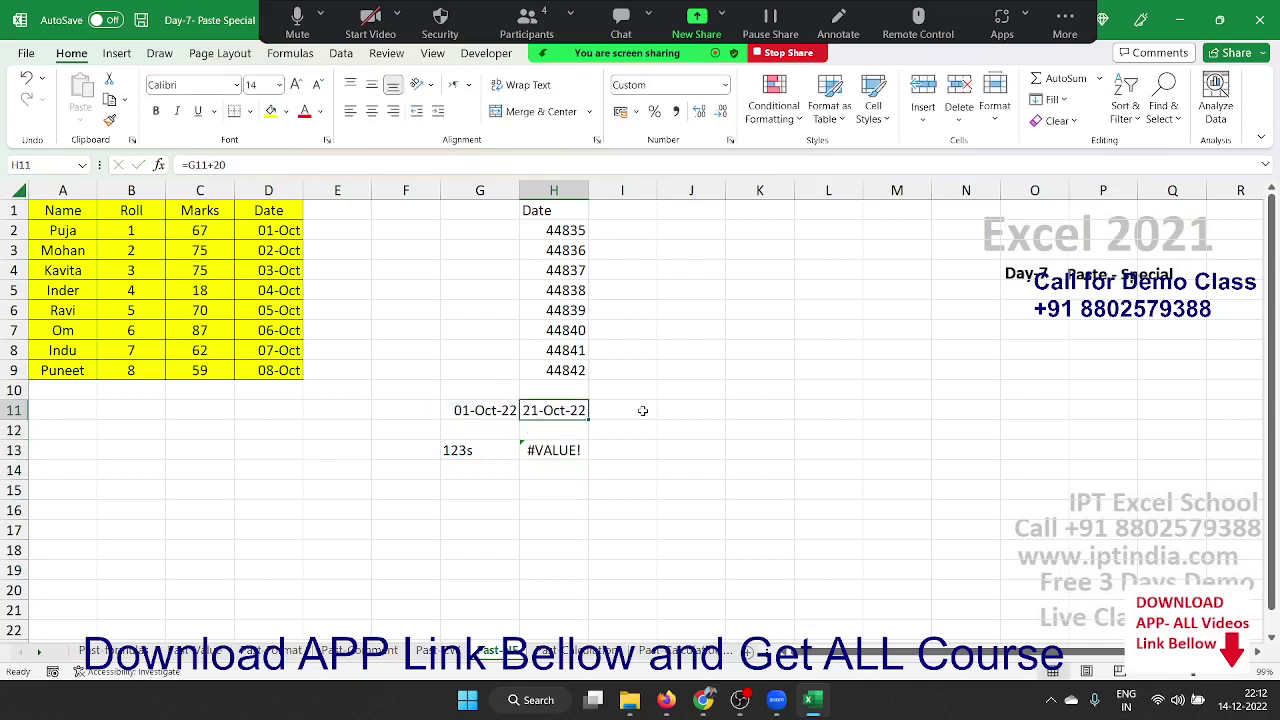
pyautogui.press('Left')
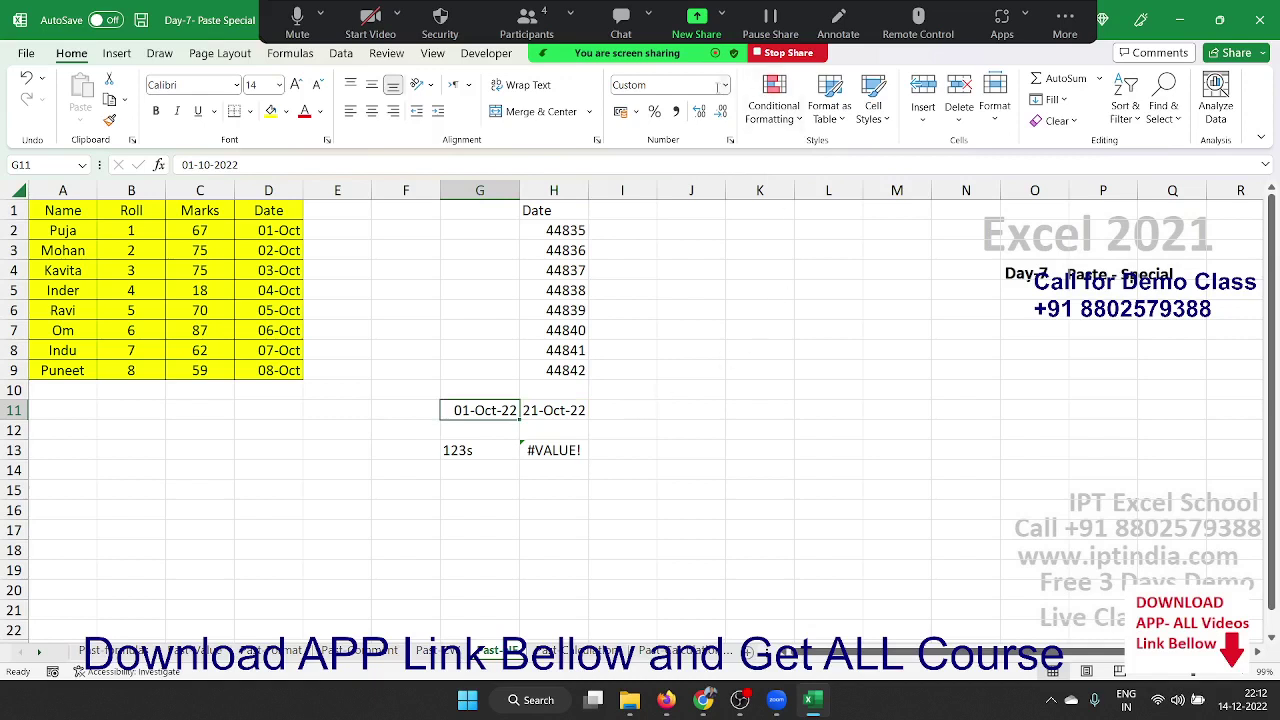
# Switch G11 and H11 to General, then Date (01-10-2022, 21-10-2022), and copy D1:D9.
pyautogui.click(725, 85)
pyautogui.click(700, 116)
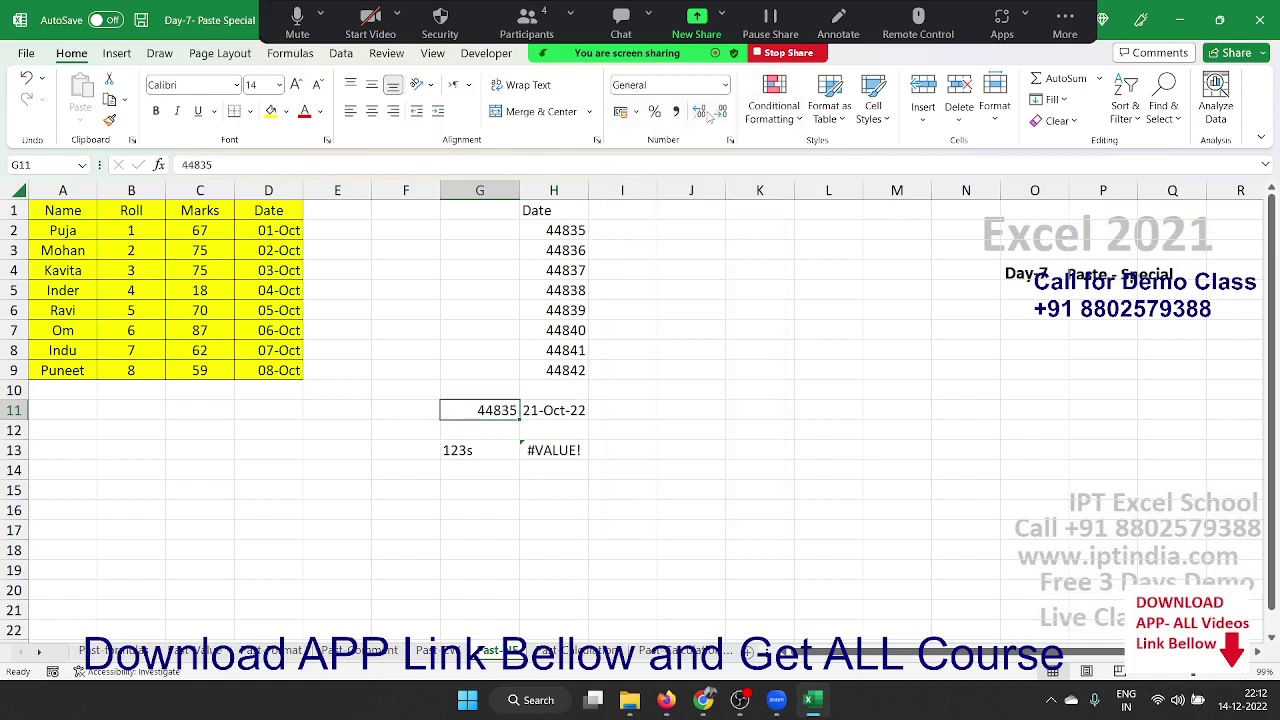
pyautogui.click(580, 413)
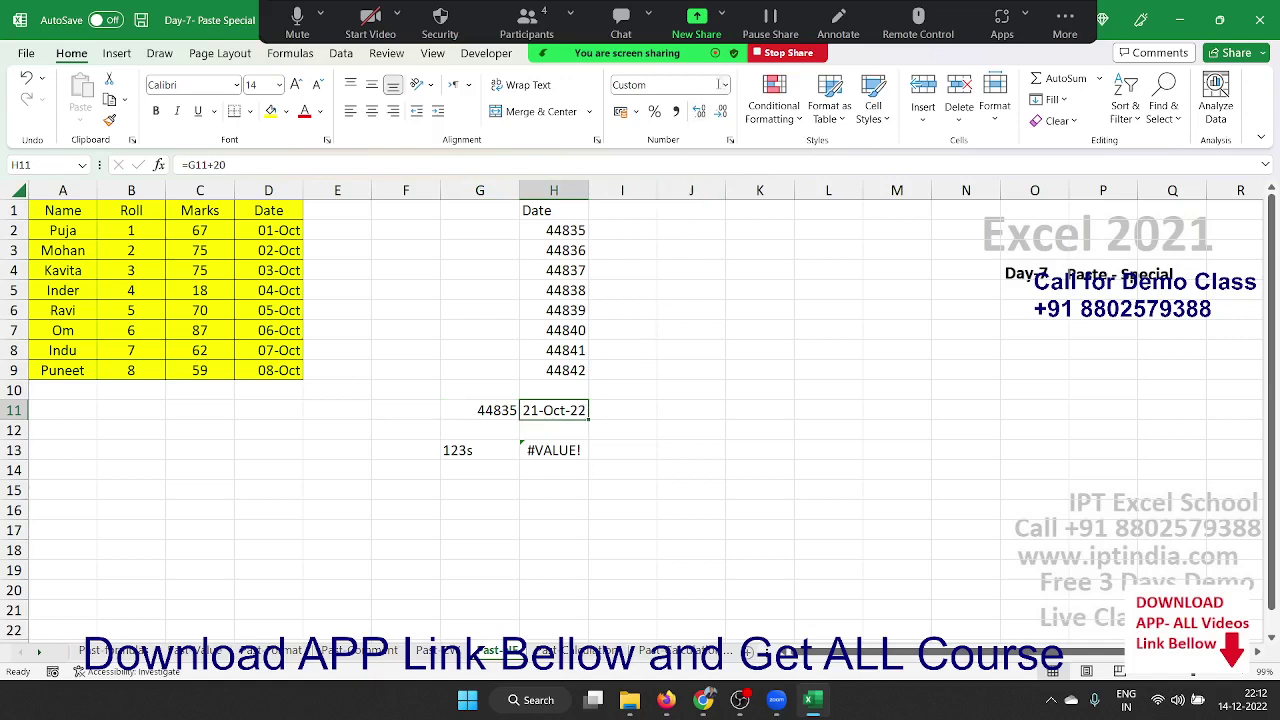
pyautogui.click(723, 86)
pyautogui.click(645, 106)
pyautogui.moveTo(502, 413); pyautogui.dragTo(528, 413)
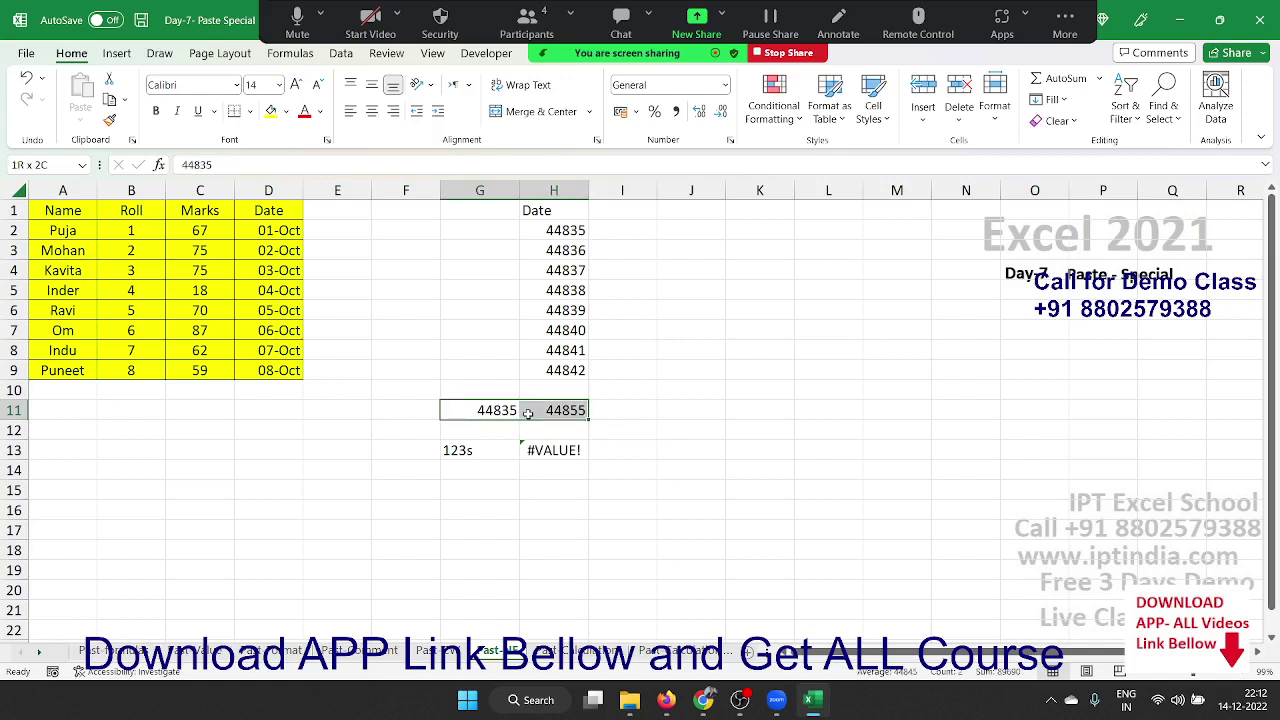
pyautogui.click(725, 85)
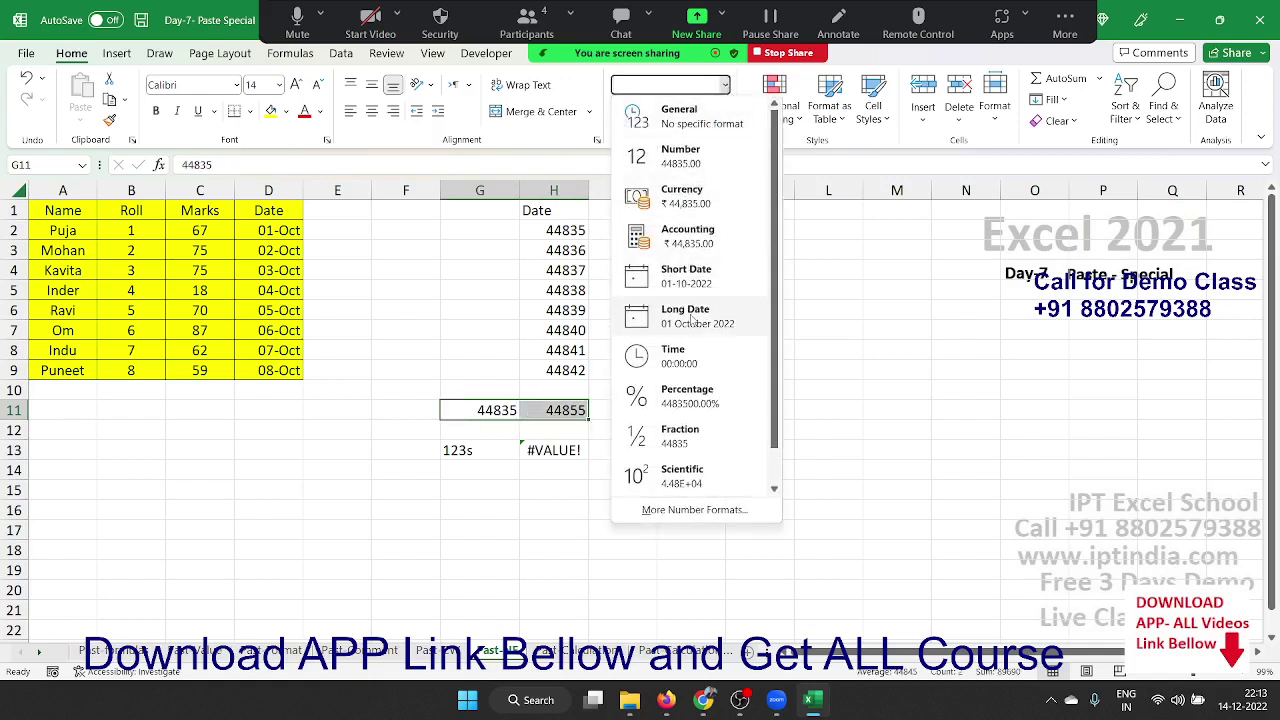
pyautogui.click(688, 280)
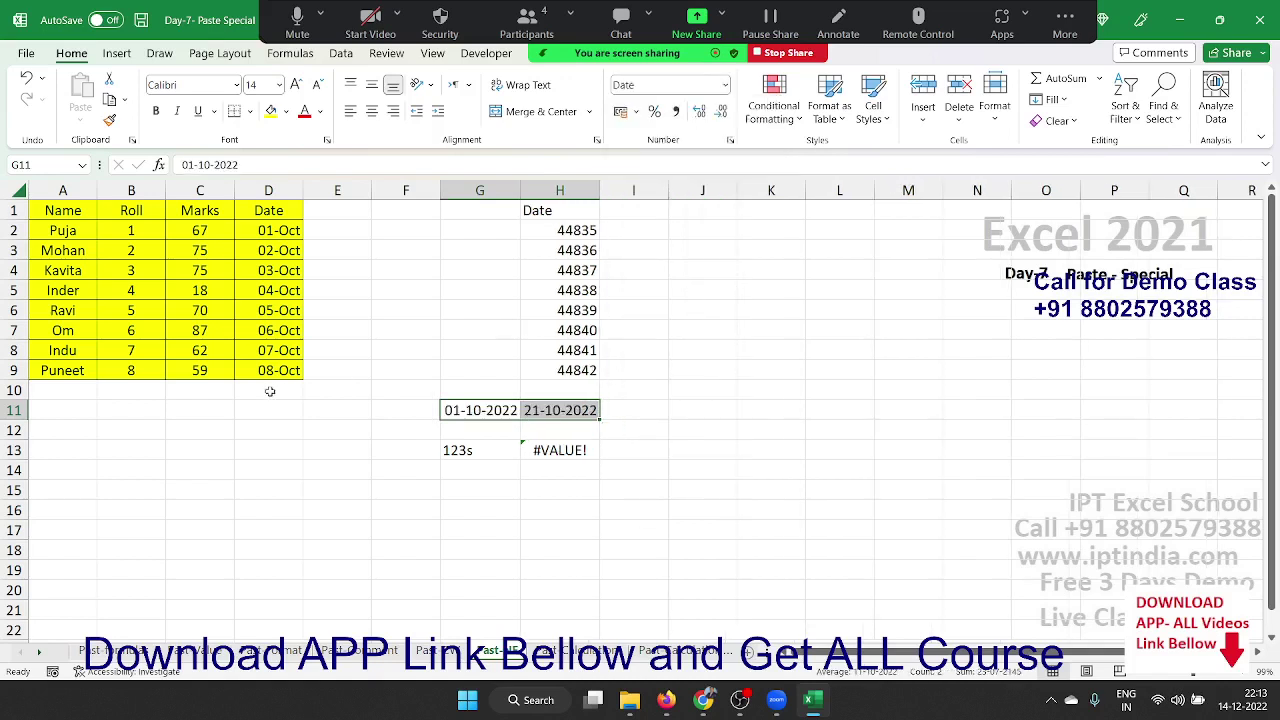
pyautogui.moveTo(258, 370); pyautogui.dragTo(257, 221)
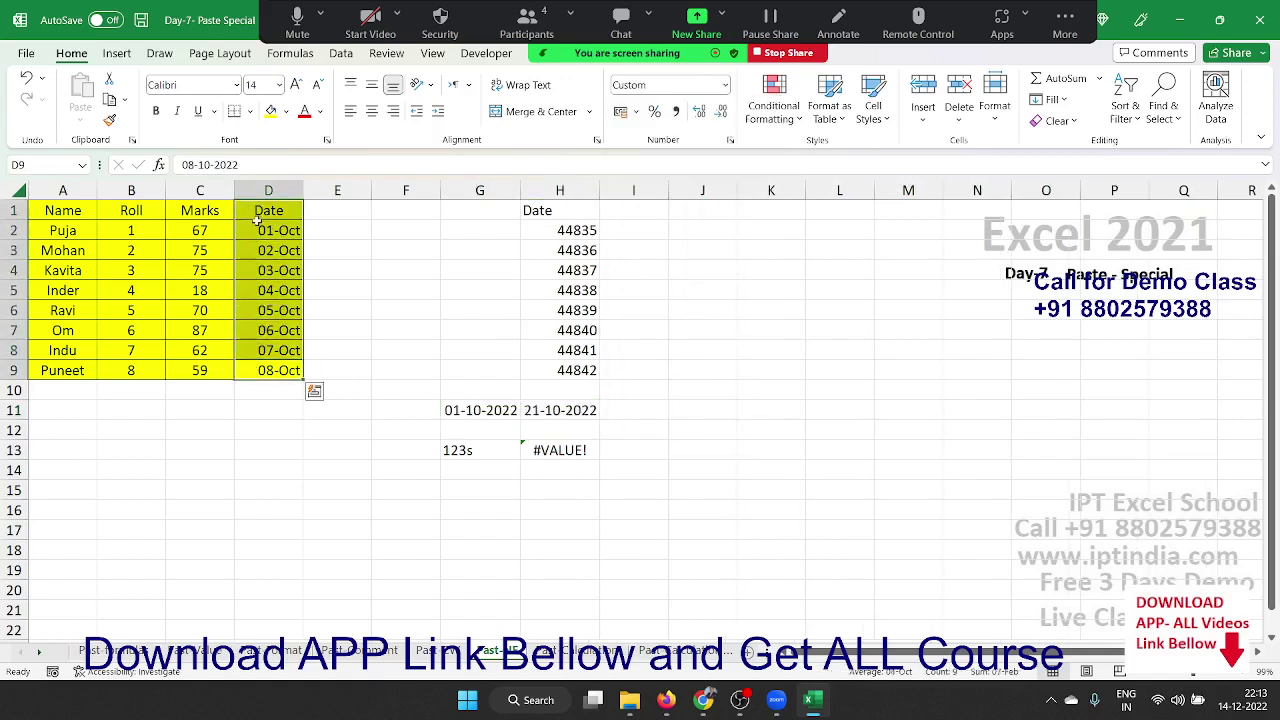
pyautogui.hotkey('ctrl', 'c')
# Paste the copied Date column at I1 as values and number formats, keeping 01-Oct–08-Oct.
pyautogui.click(646, 207)
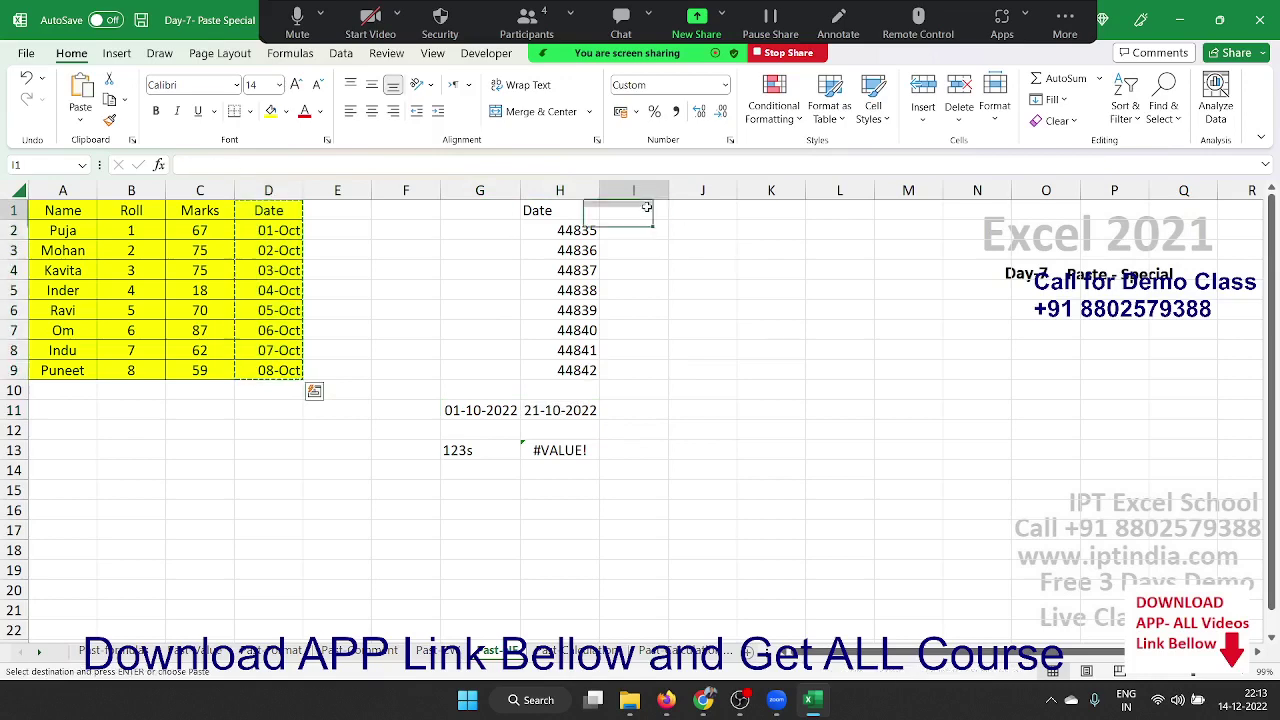
pyautogui.rightClick(646, 207)
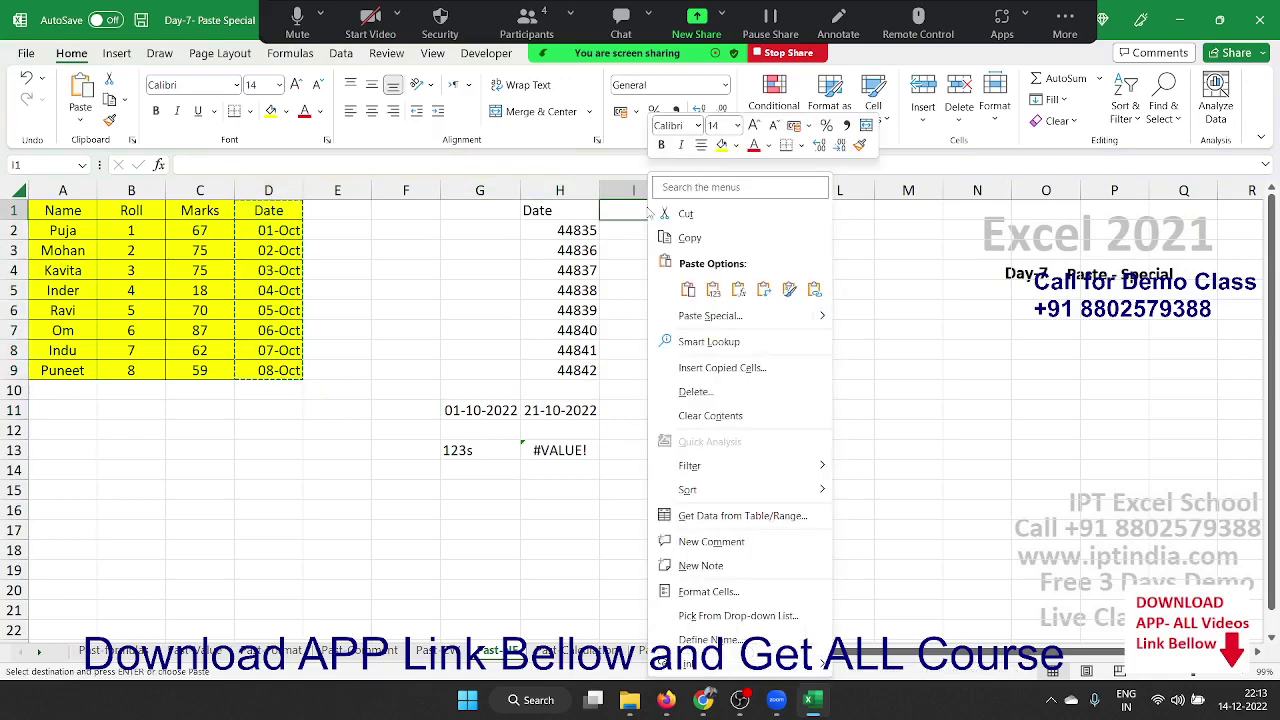
pyautogui.click(695, 318)
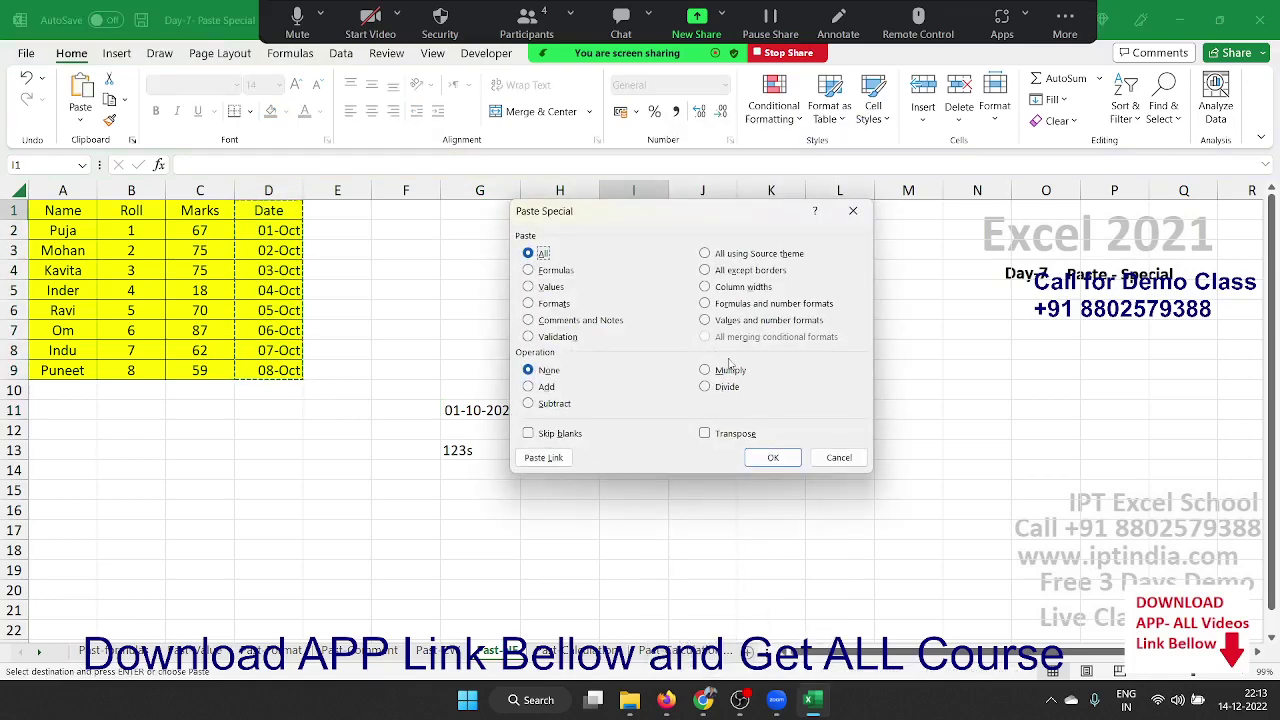
pyautogui.click(553, 304)
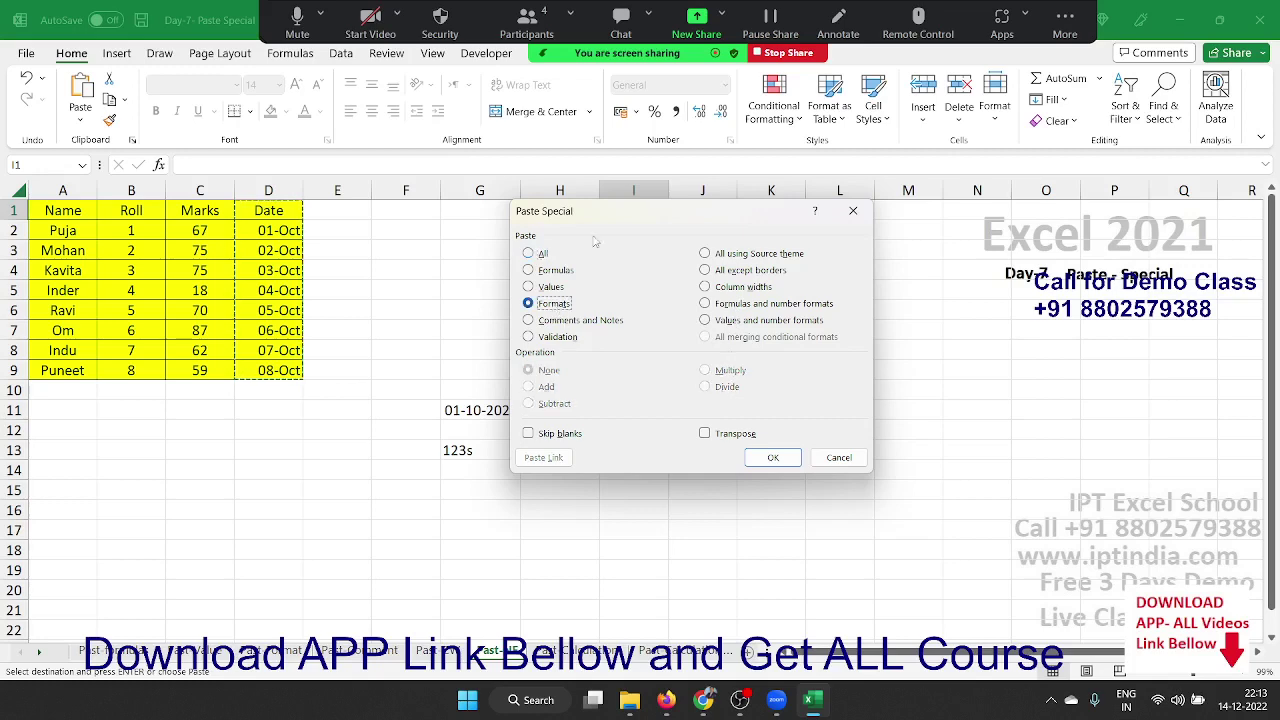
pyautogui.moveTo(597, 214); pyautogui.dragTo(766, 192)
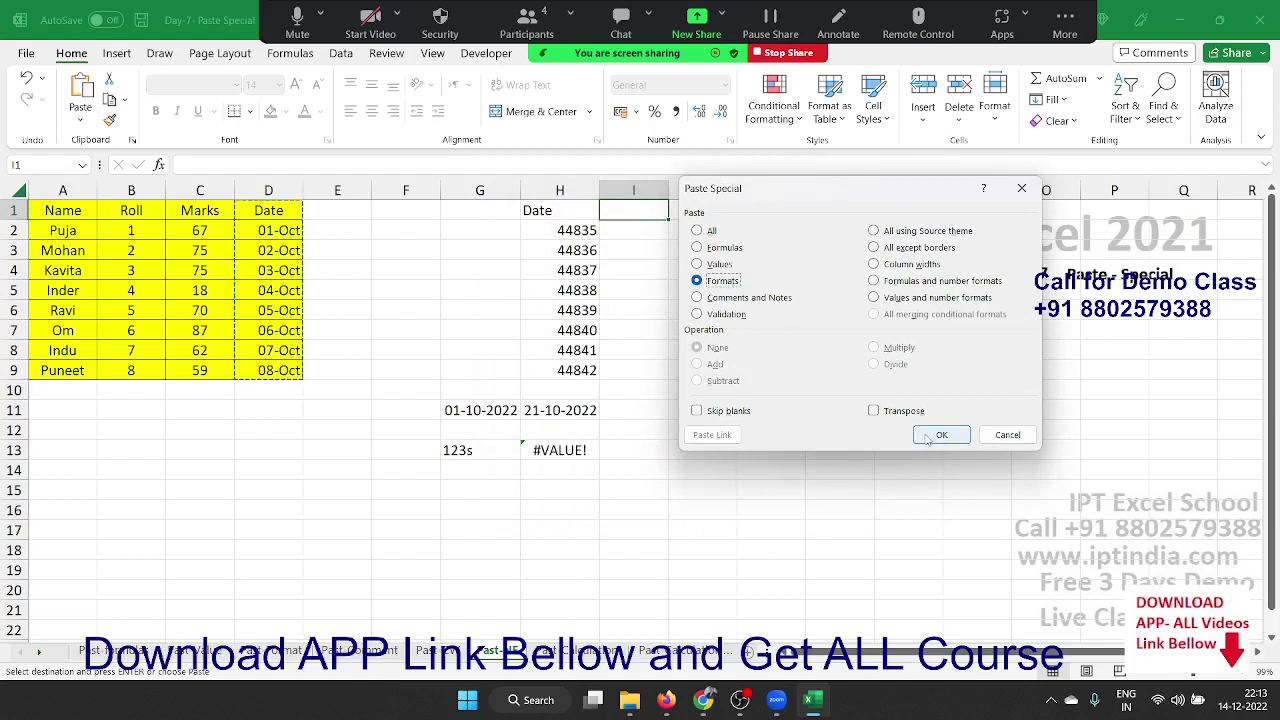
pyautogui.click(727, 266)
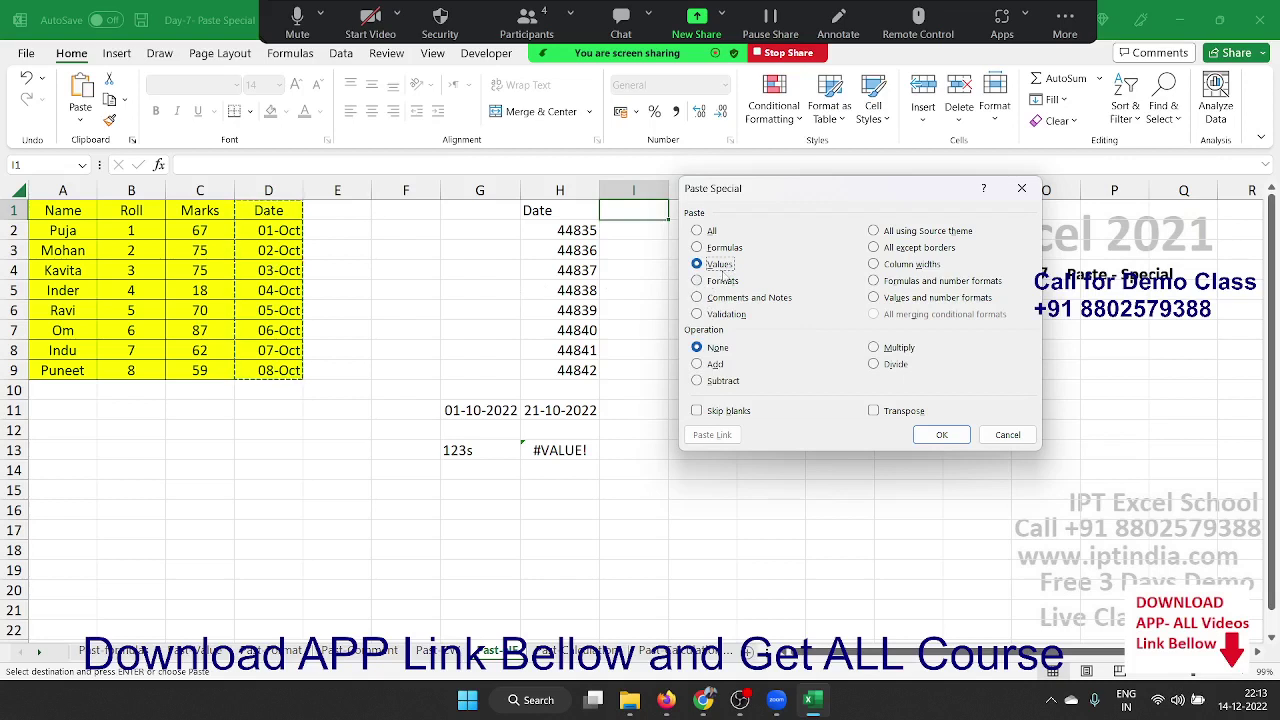
pyautogui.click(873, 298)
pyautogui.click(926, 432)
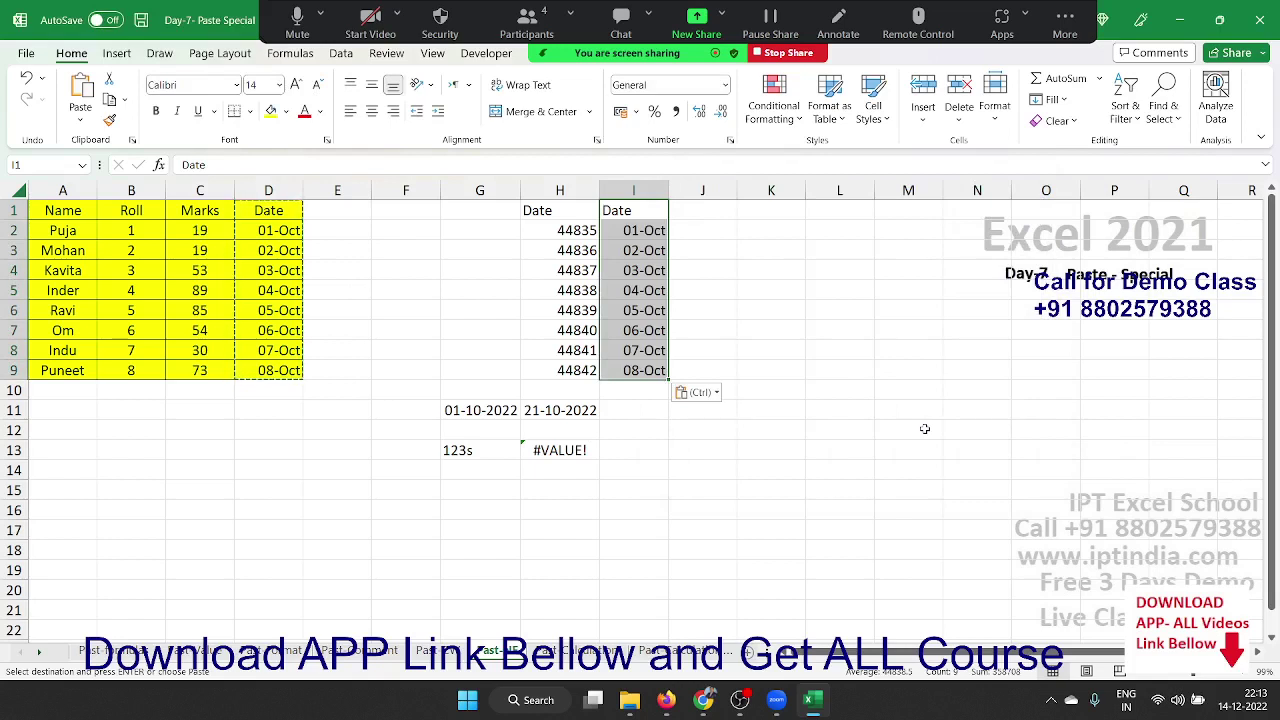
pyautogui.click(792, 307)
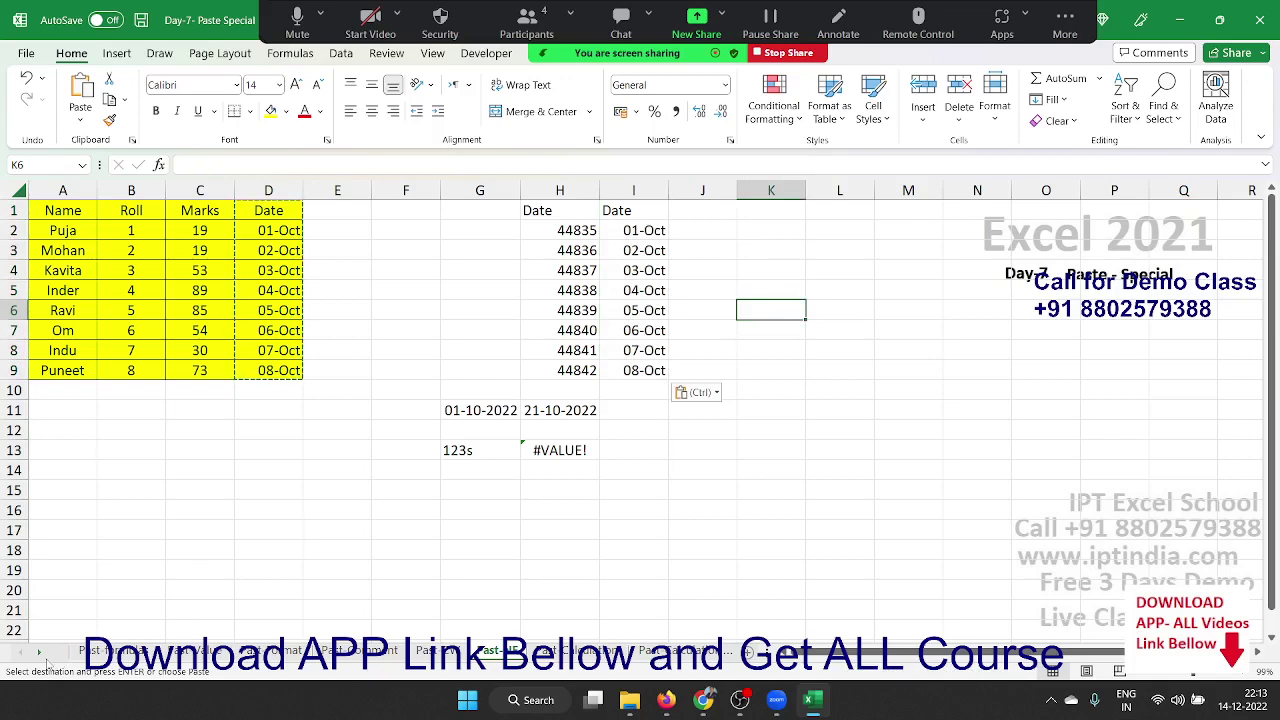
pyautogui.click(39, 652)
# On the Past Calculation sheet, enter 20 in G12 and 30 in H12.
pyautogui.click(39, 652)
pyautogui.click(39, 652)
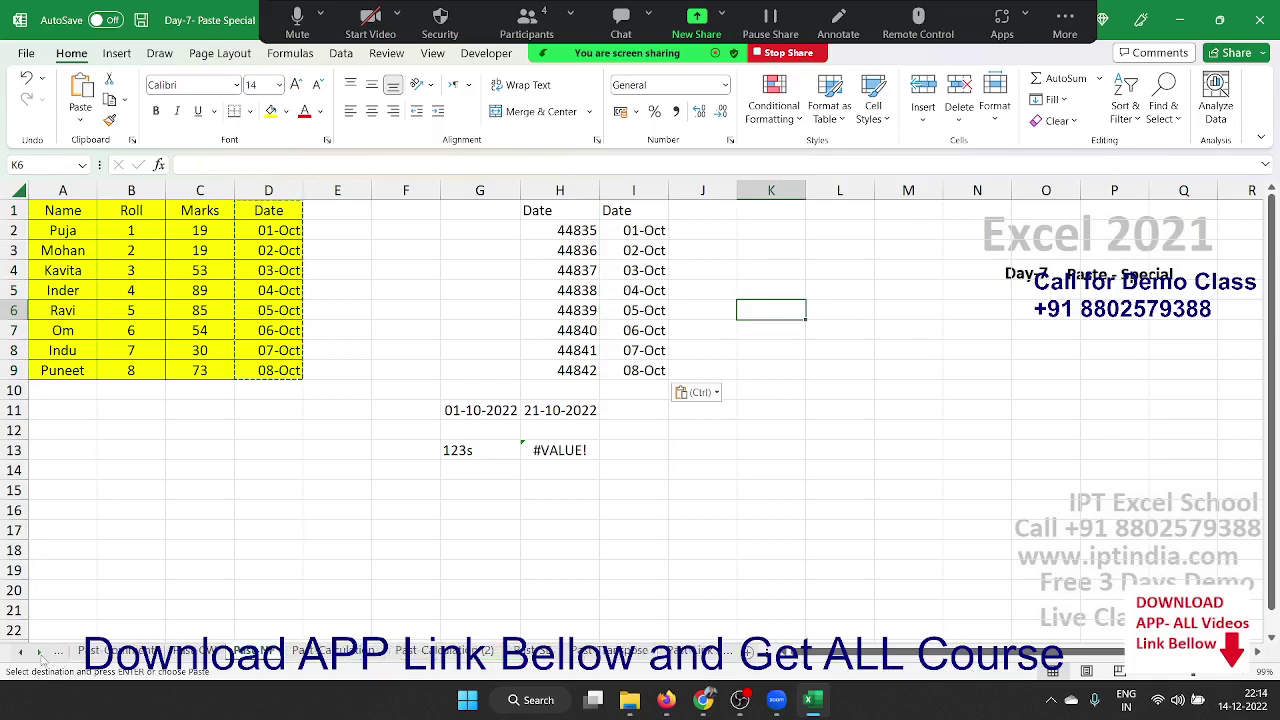
pyautogui.click(360, 657)
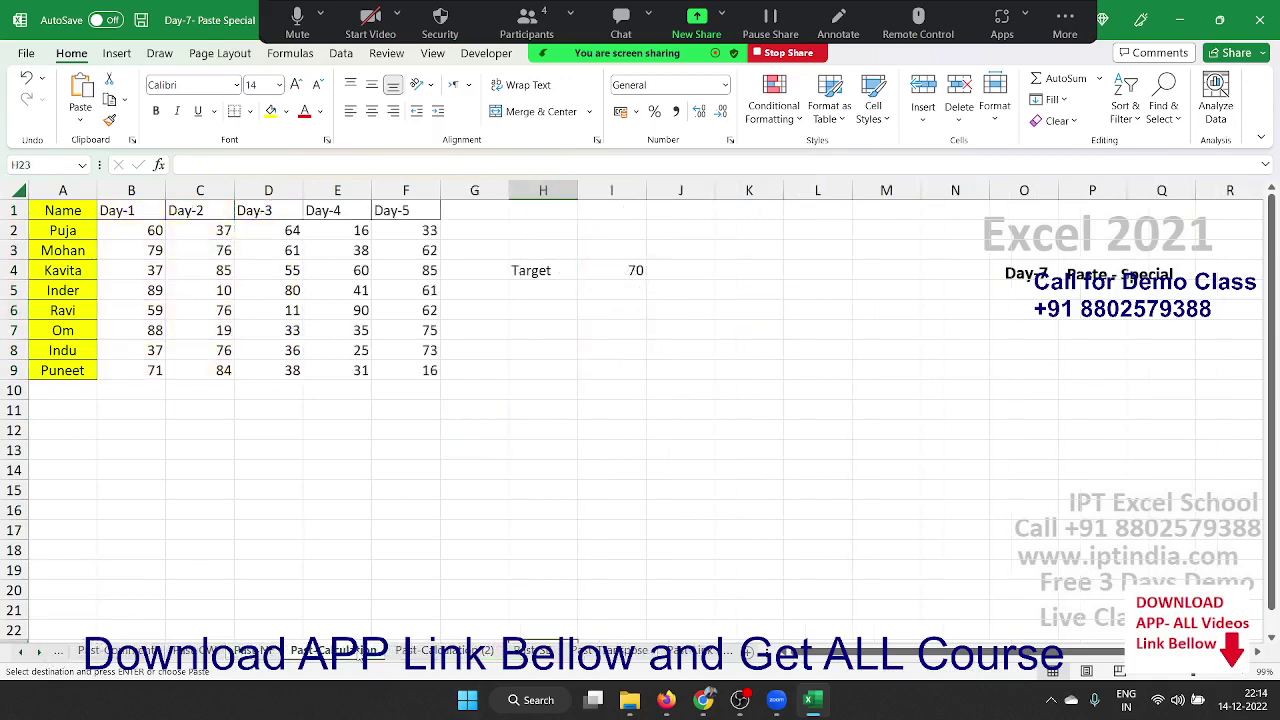
pyautogui.click(493, 472)
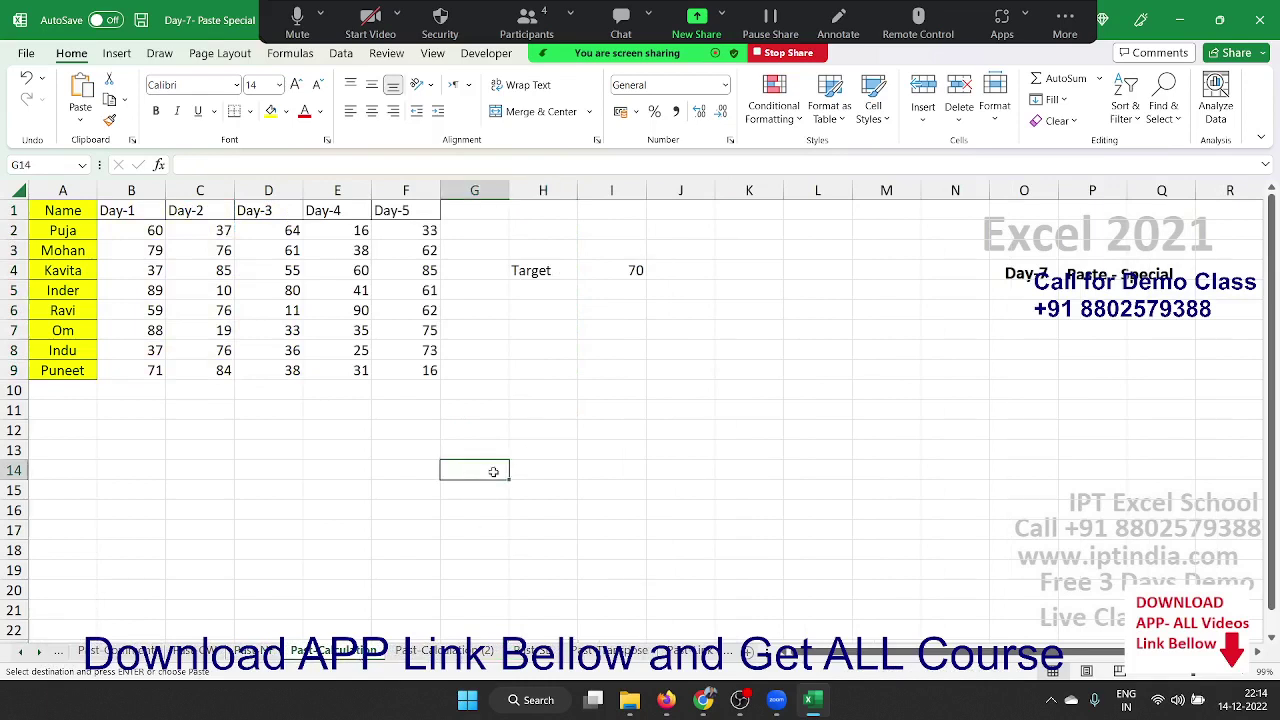
pyautogui.click(654, 382)
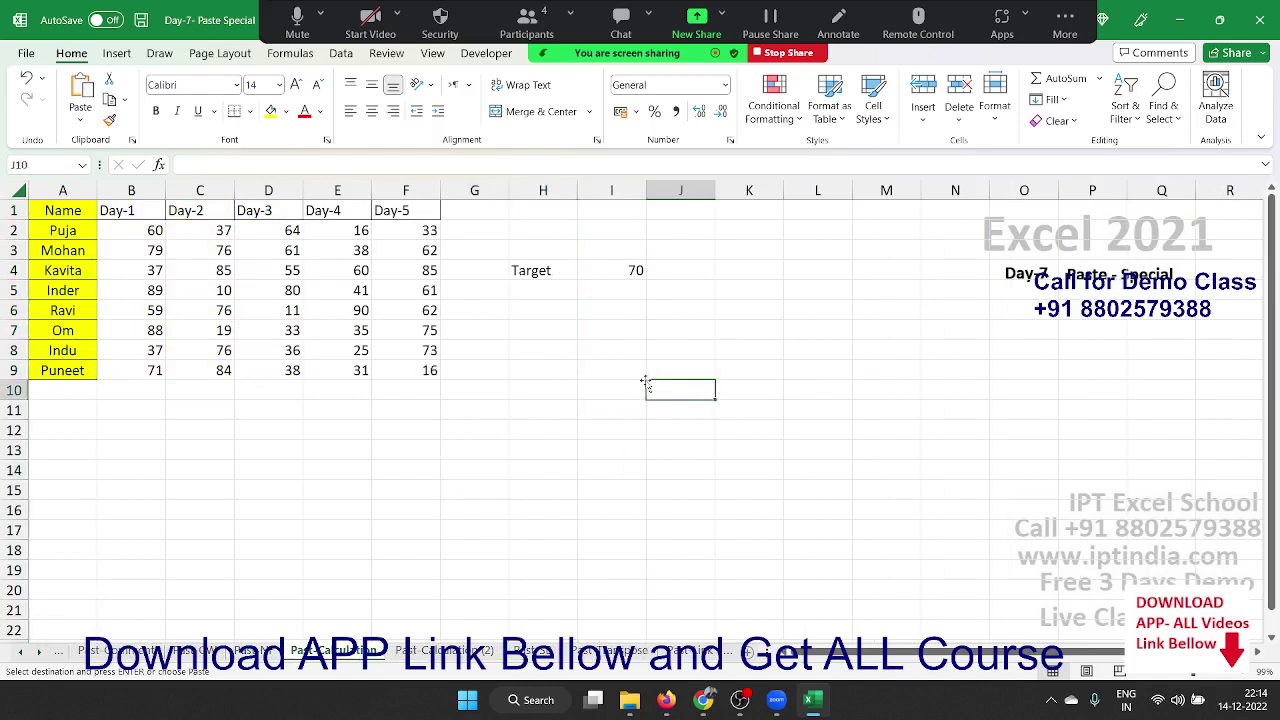
pyautogui.click(503, 432)
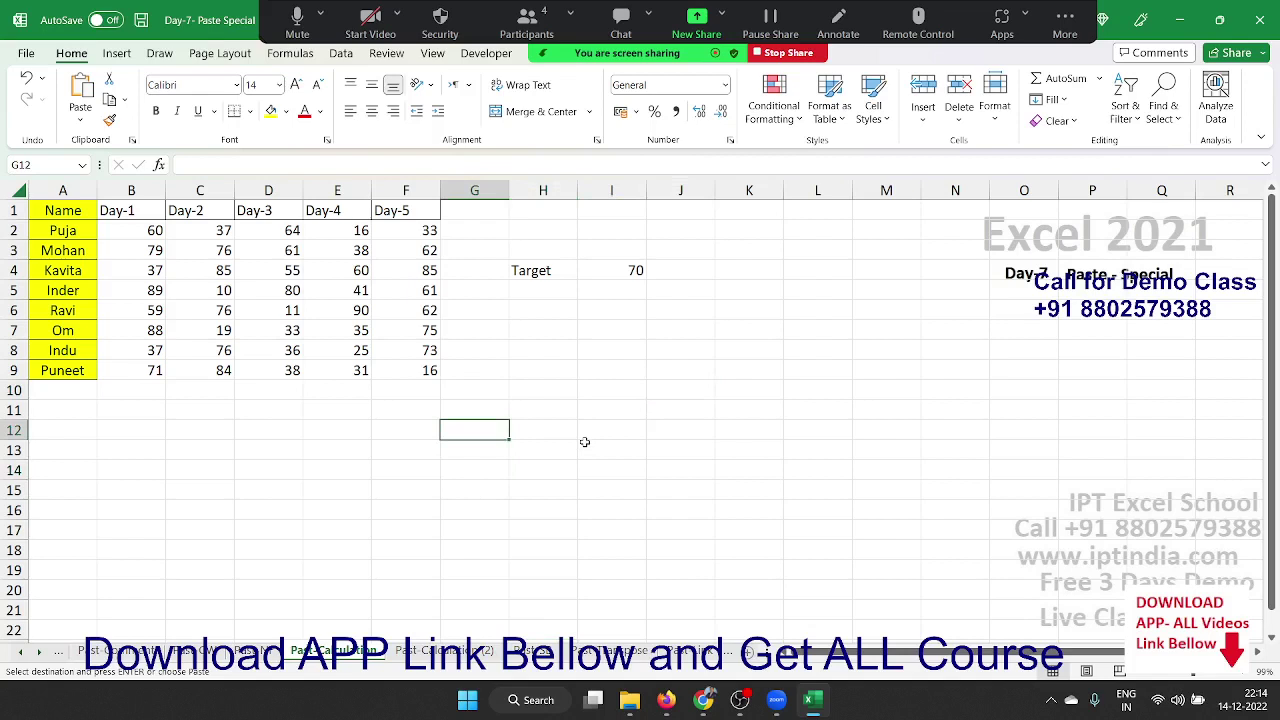
pyautogui.write('20')
pyautogui.press('Right')
pyautogui.write('30')
pyautogui.press('Return')
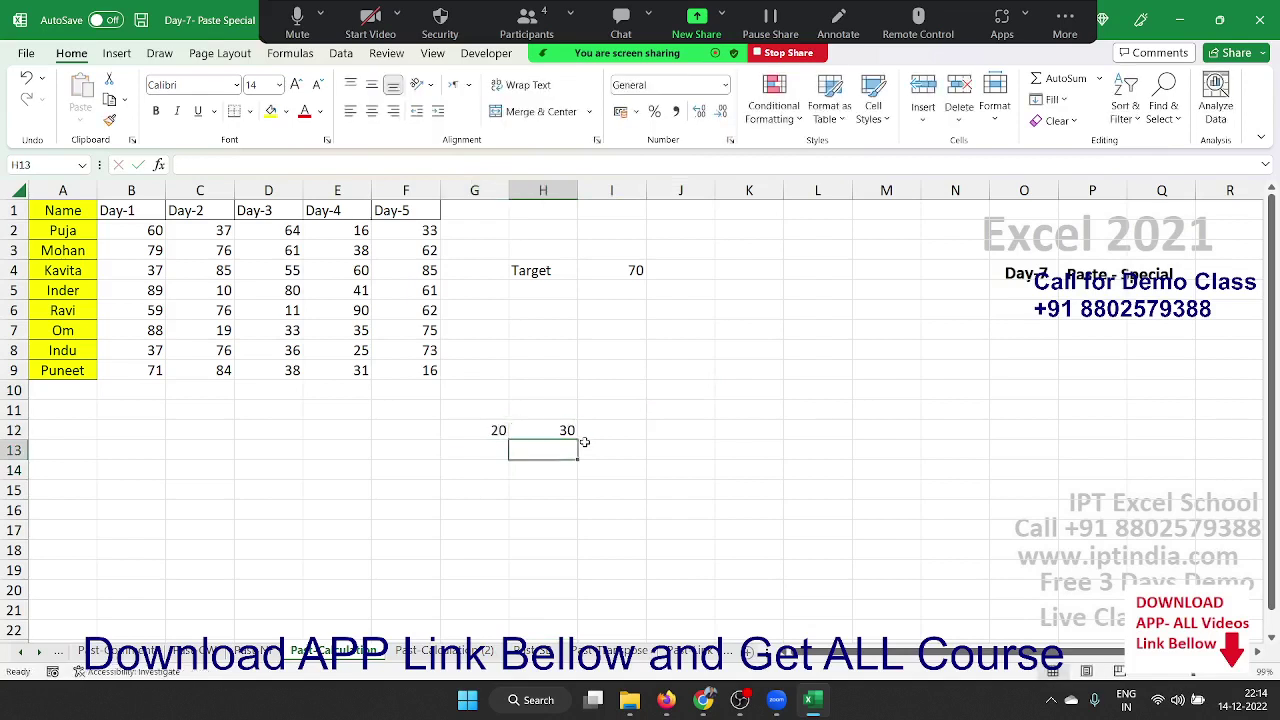
# Copy G12 and paste it onto H12 with the Paste Special Add operation, making 50.
pyautogui.click(480, 436)
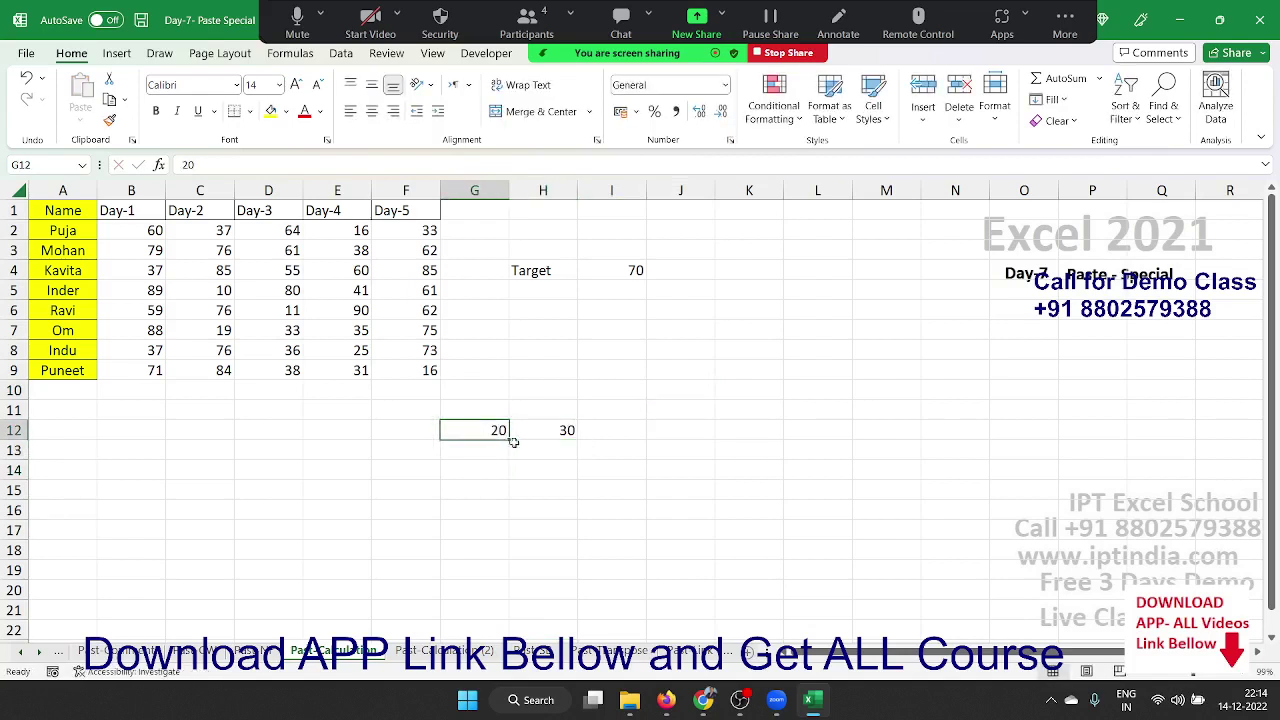
pyautogui.hotkey('ctrl', 'c')
pyautogui.click(565, 435)
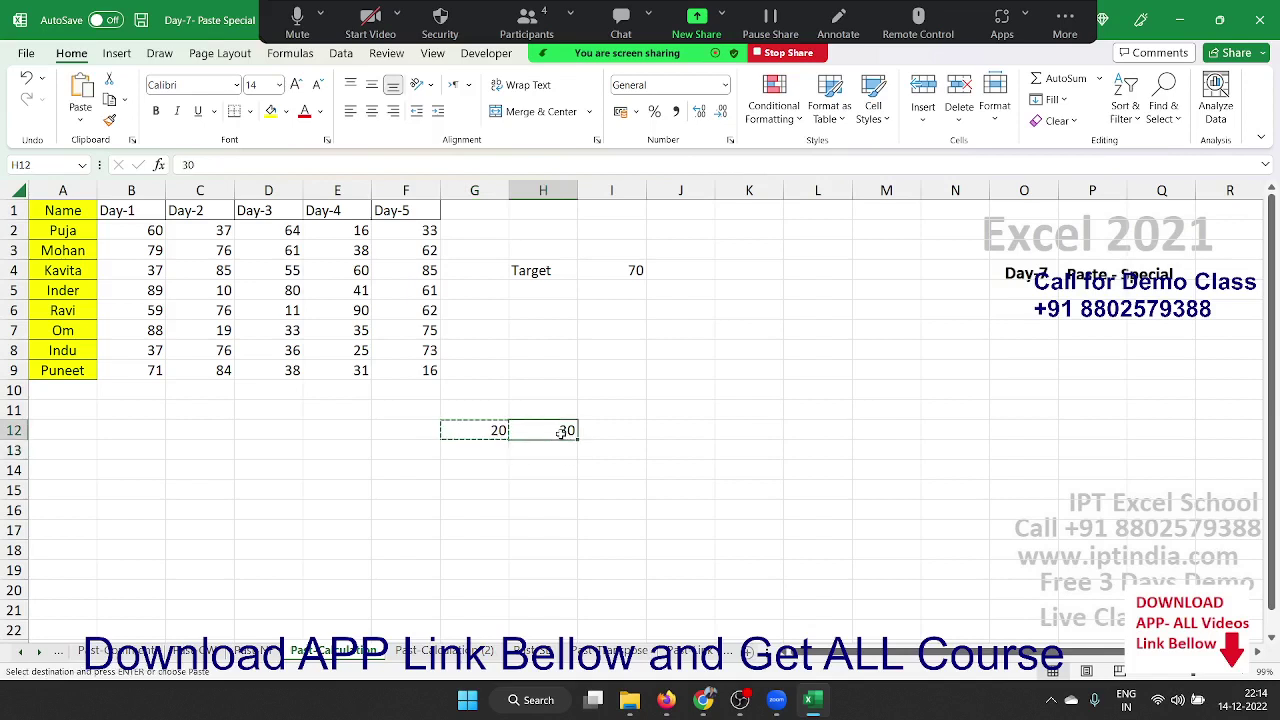
pyautogui.hotkey('ctrl', 'v')
pyautogui.hotkey('ctrl', 'z')
pyautogui.rightClick(568, 428)
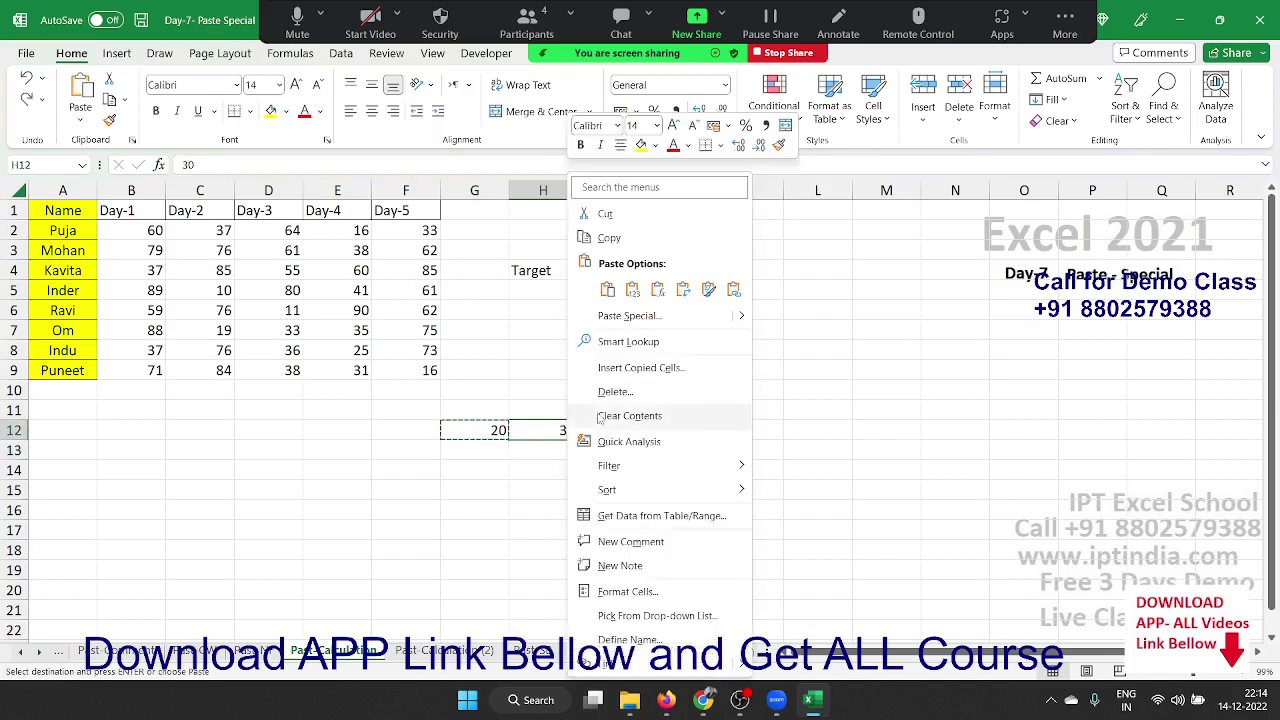
pyautogui.click(626, 316)
pyautogui.moveTo(585, 228); pyautogui.dragTo(906, 181)
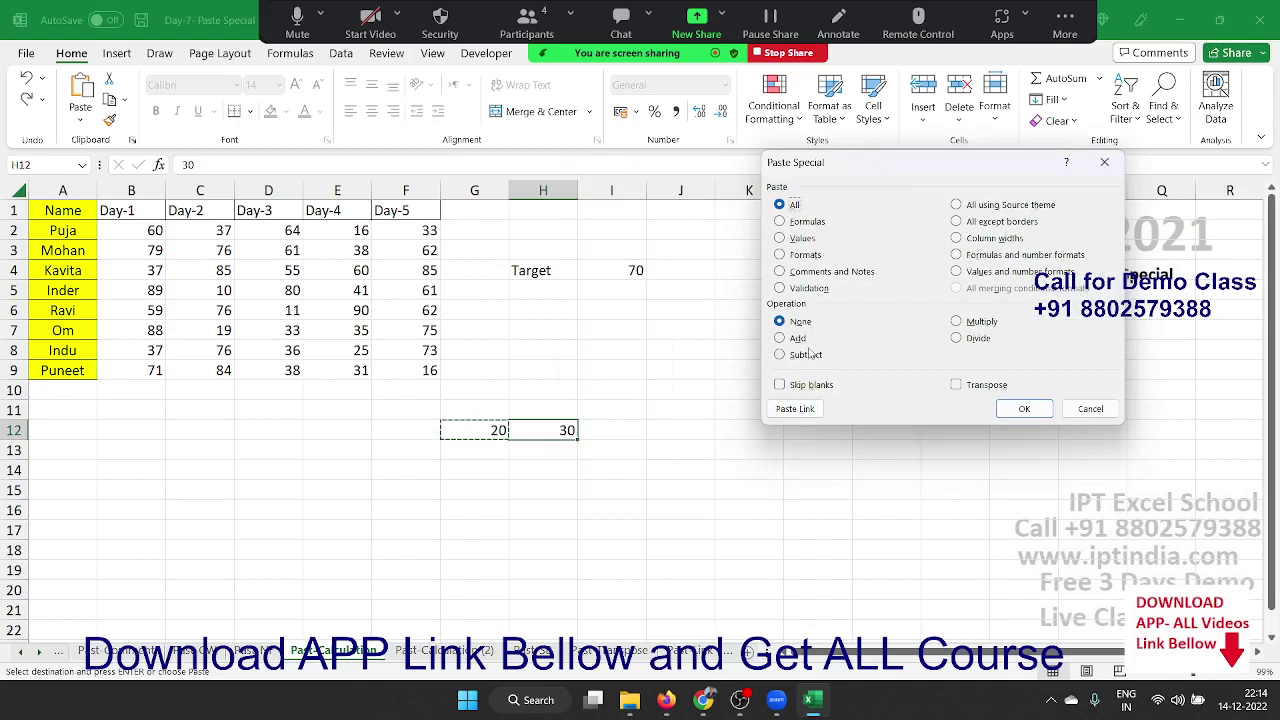
pyautogui.click(797, 339)
pyautogui.click(1022, 409)
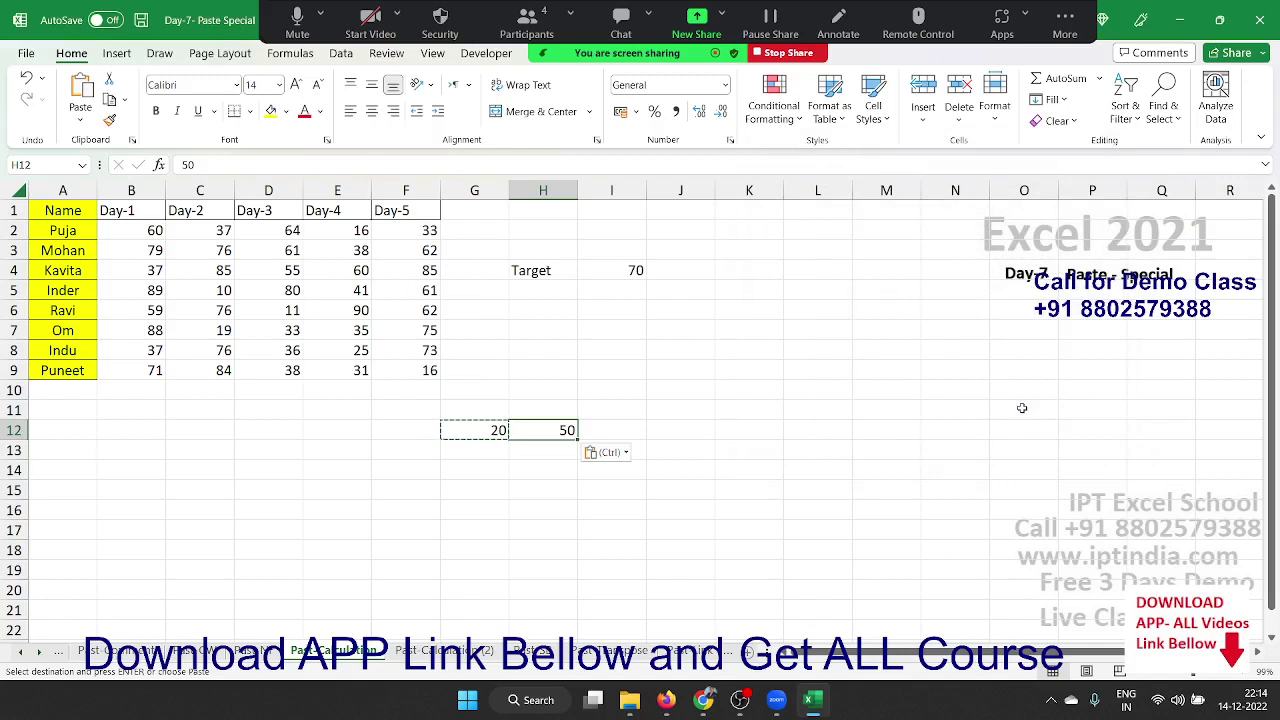
pyautogui.press('Escape')
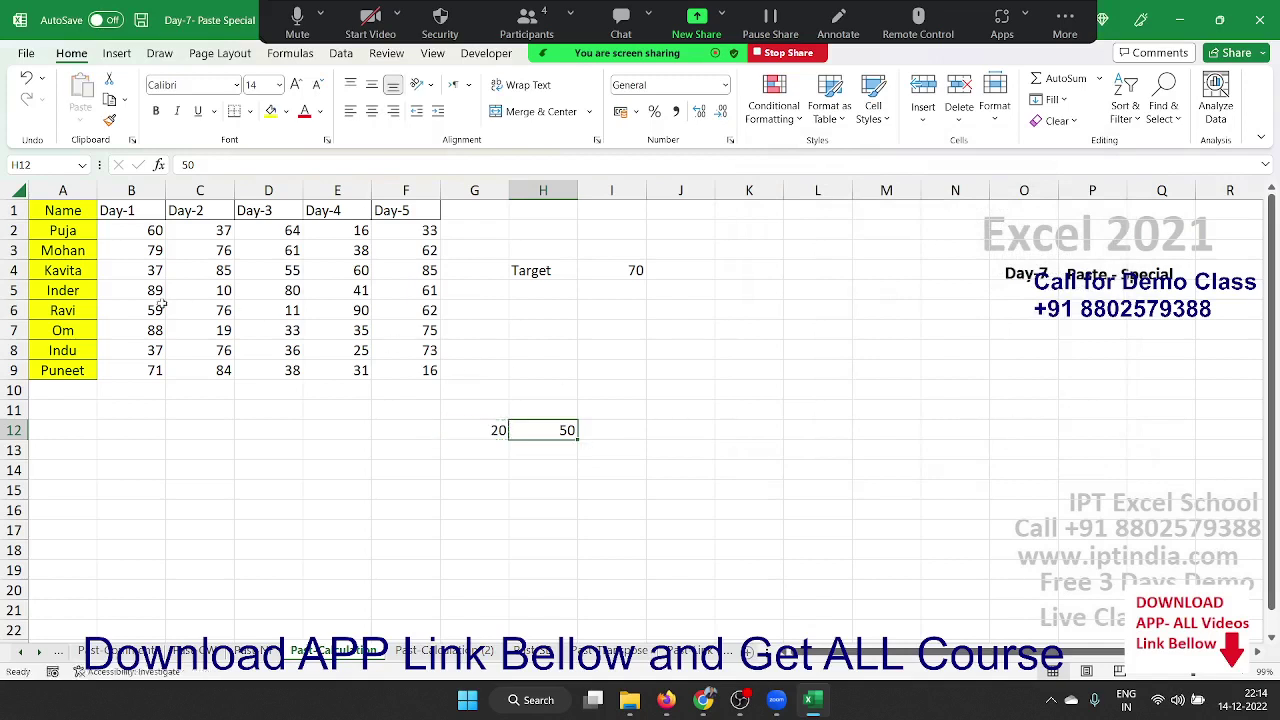
# Copy the target value 70 from cell I4.
pyautogui.moveTo(140, 236); pyautogui.dragTo(395, 372)
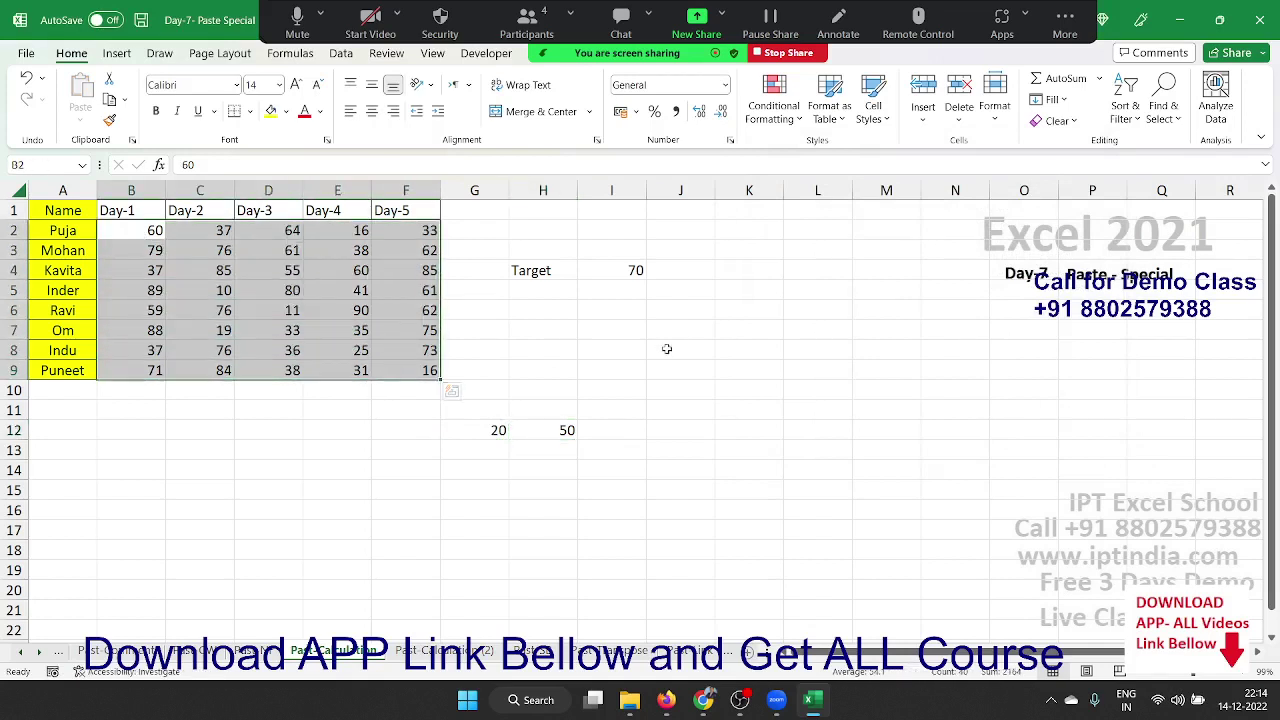
pyautogui.click(632, 274)
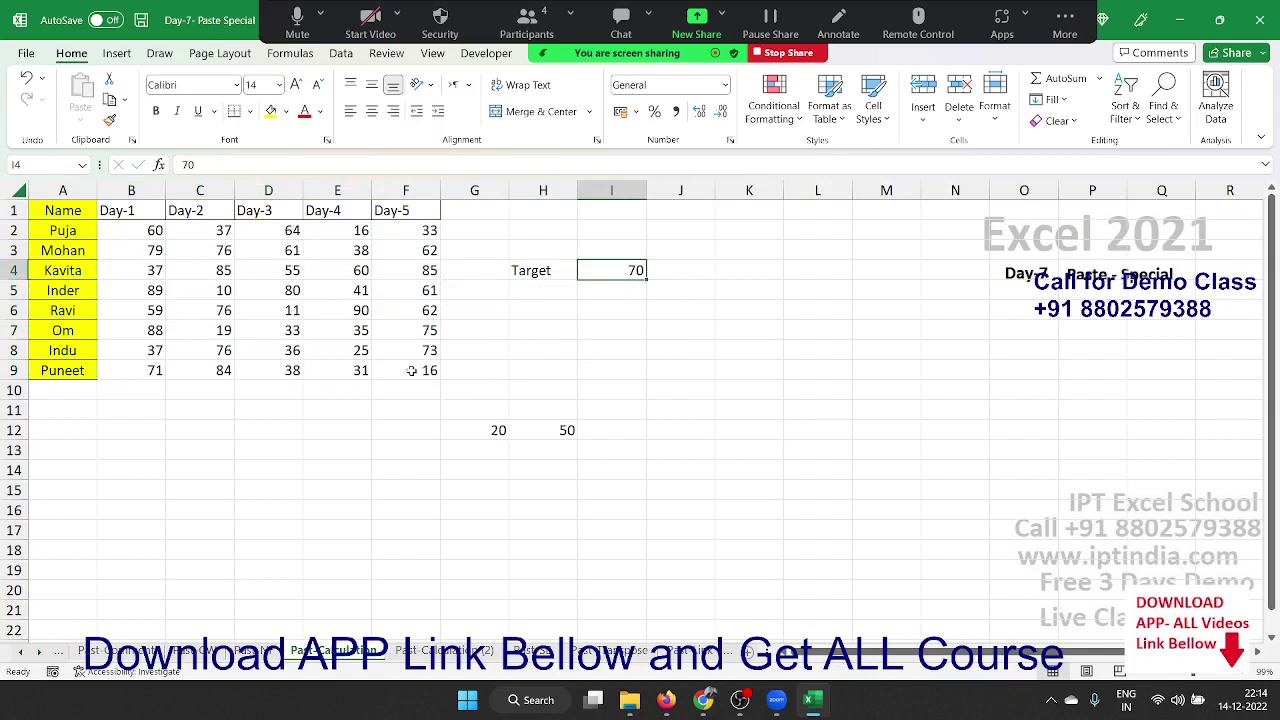
pyautogui.moveTo(412, 370); pyautogui.dragTo(110, 193)
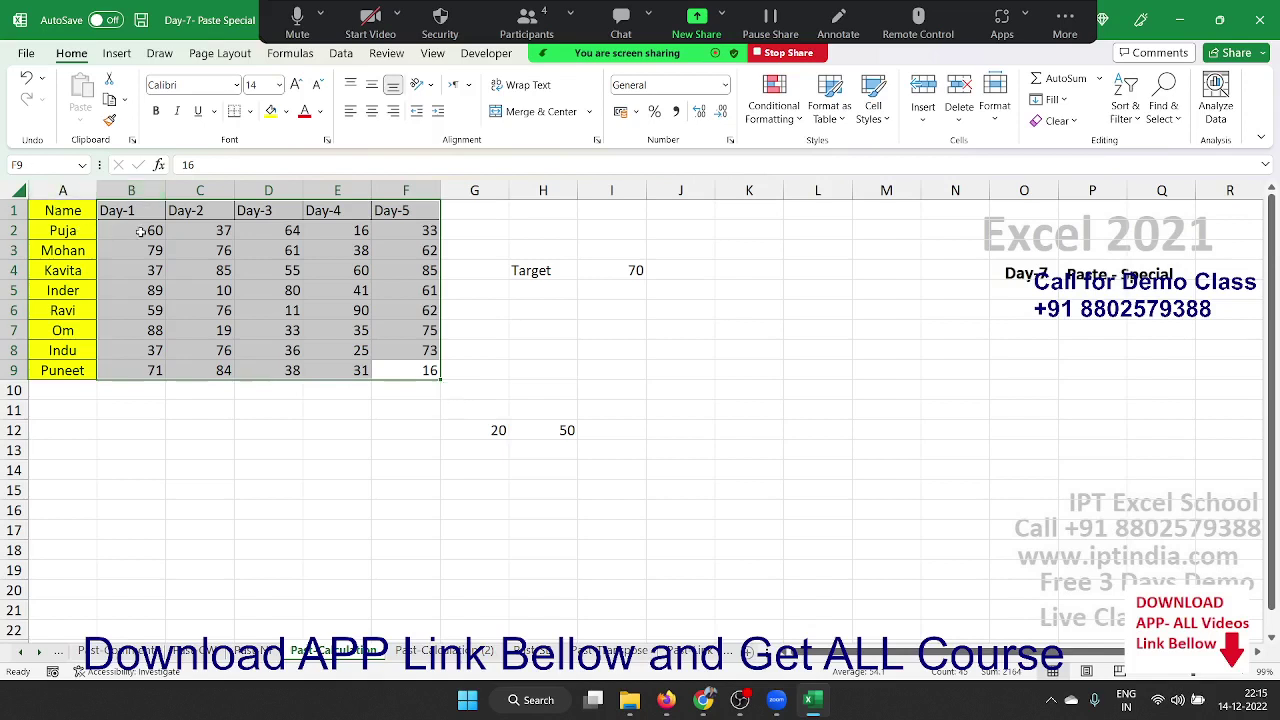
pyautogui.moveTo(142, 231)
pyautogui.mouseDown()
pyautogui.moveTo(245, 313)
pyautogui.moveTo(421, 373)
pyautogui.mouseUp()
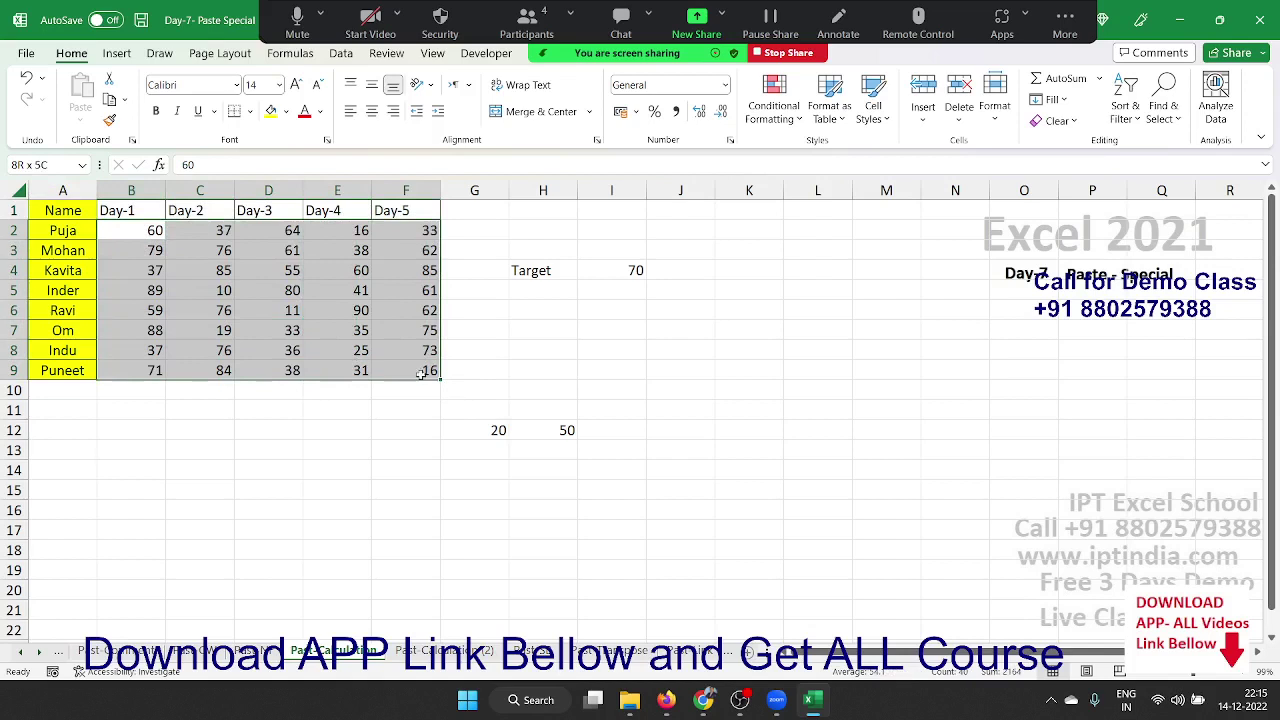
pyautogui.click(546, 352)
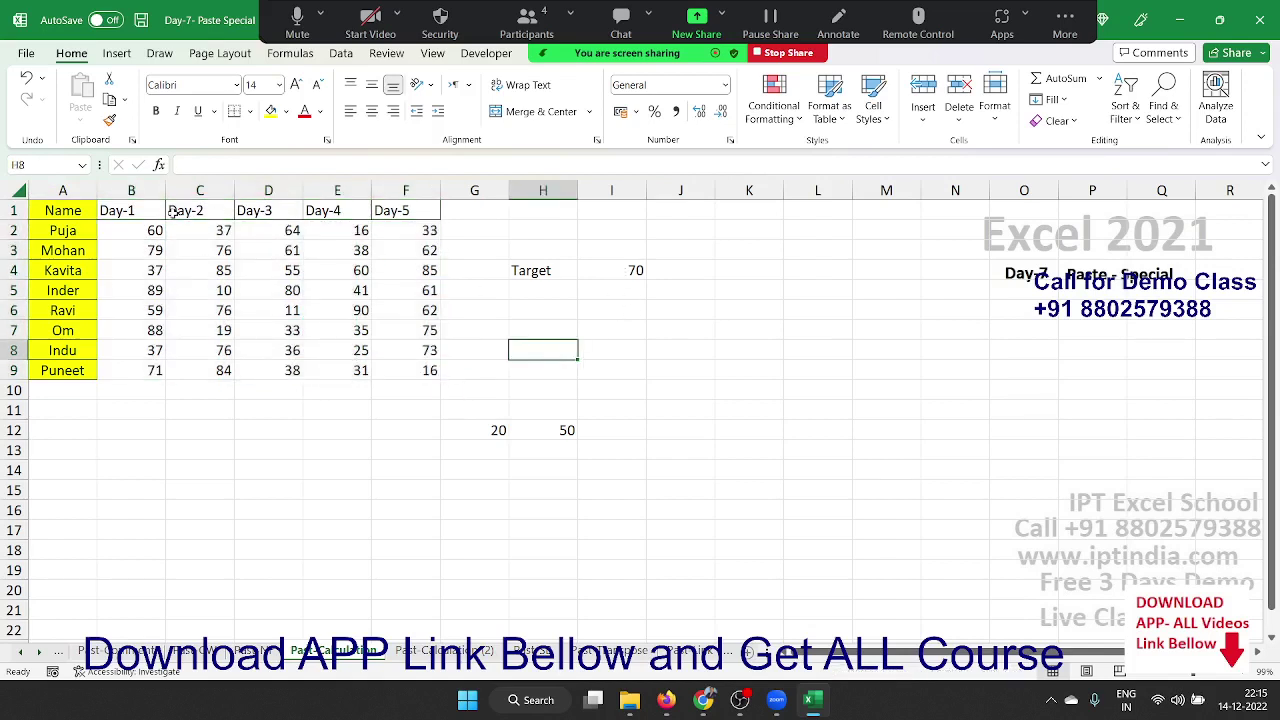
pyautogui.click(621, 272)
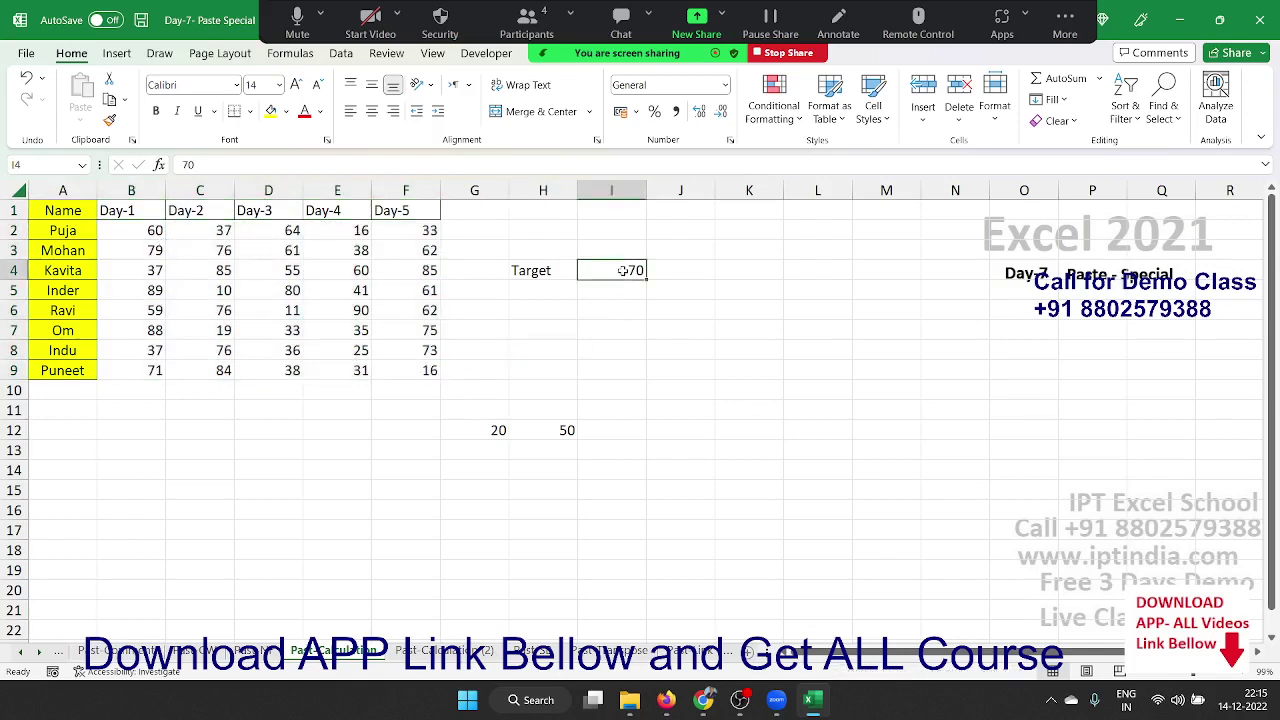
pyautogui.hotkey('ctrl', 'c')
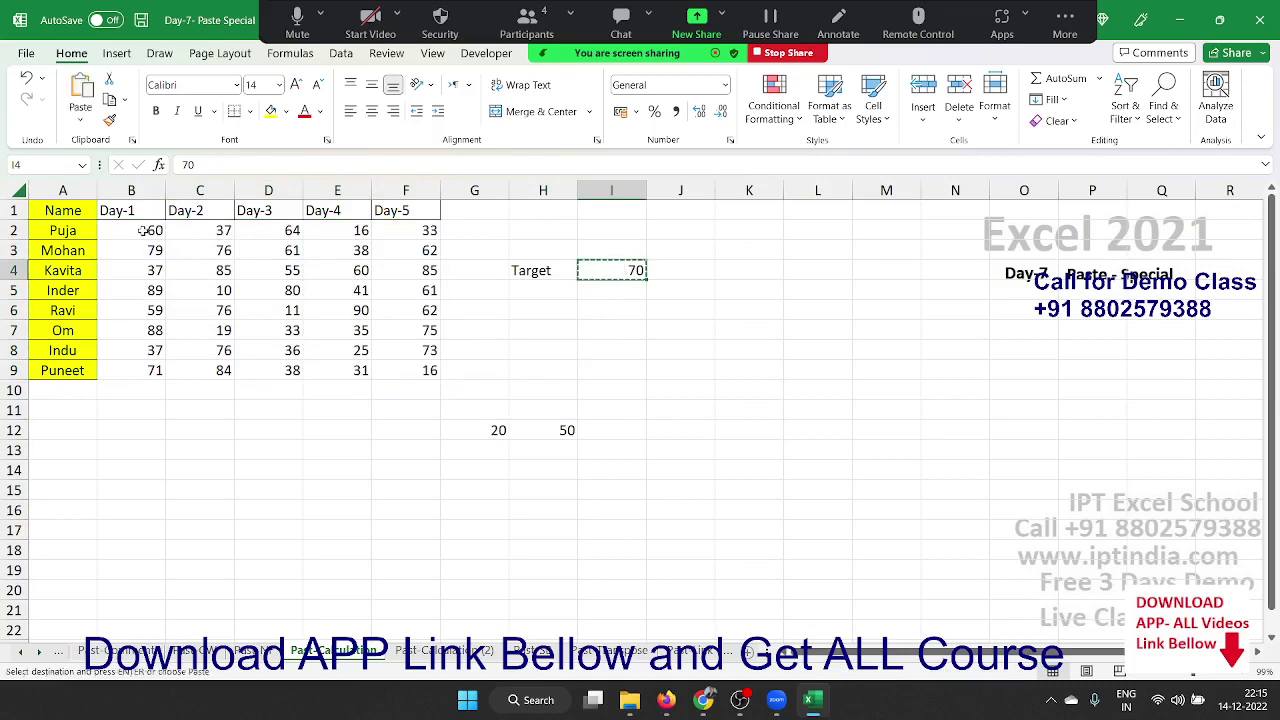
# Paste Special Divide the 70 onto marks B2:F9 and format them as percentages.
pyautogui.moveTo(155, 236); pyautogui.dragTo(367, 370)
pyautogui.rightClick(376, 368)
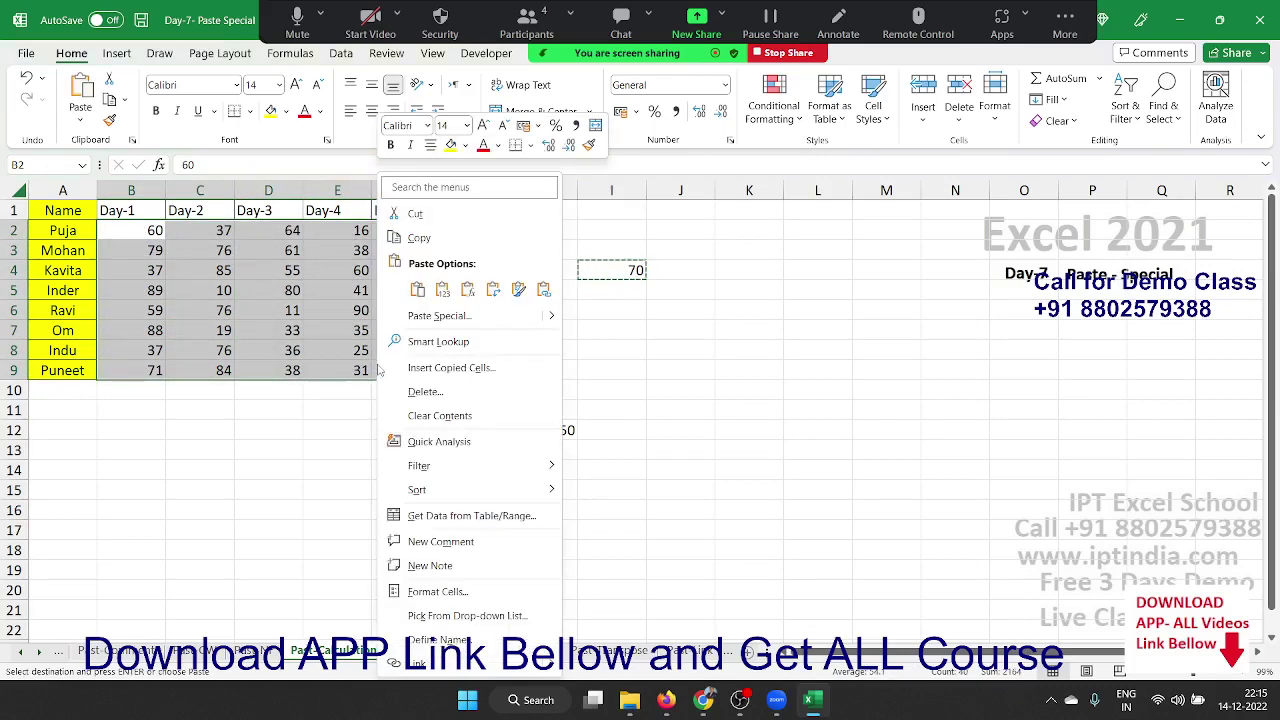
pyautogui.click(438, 316)
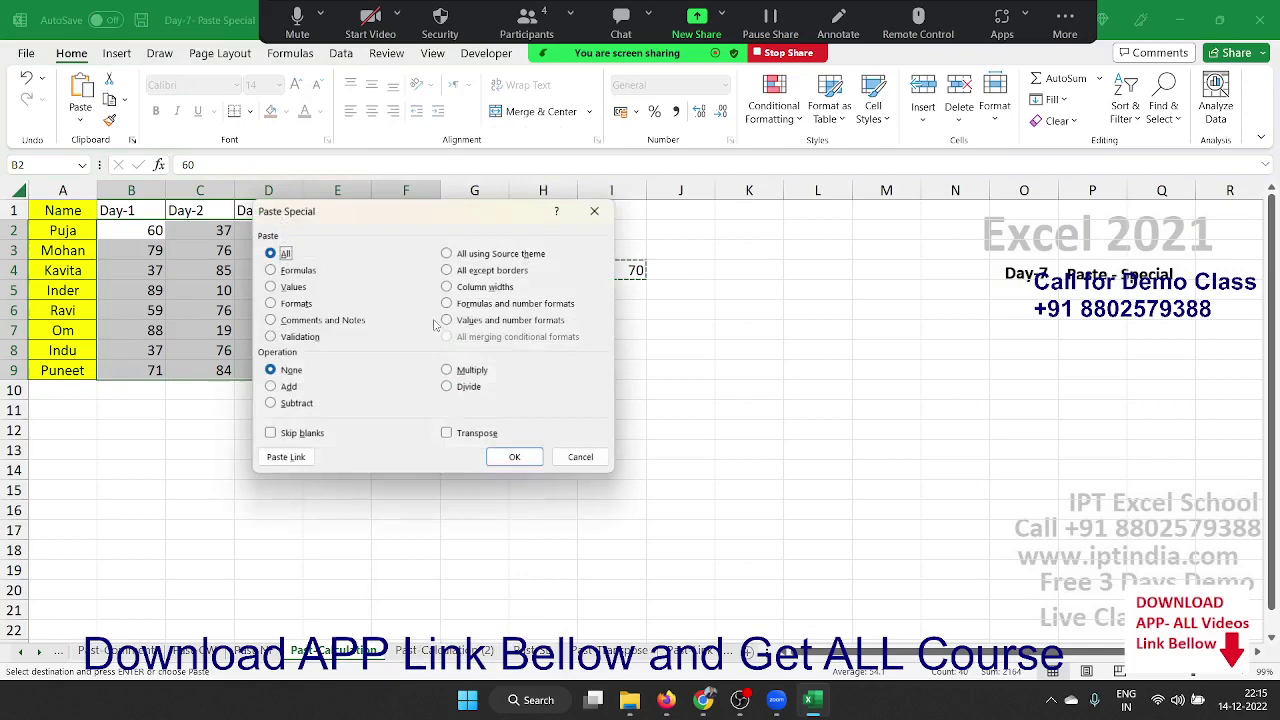
pyautogui.click(464, 387)
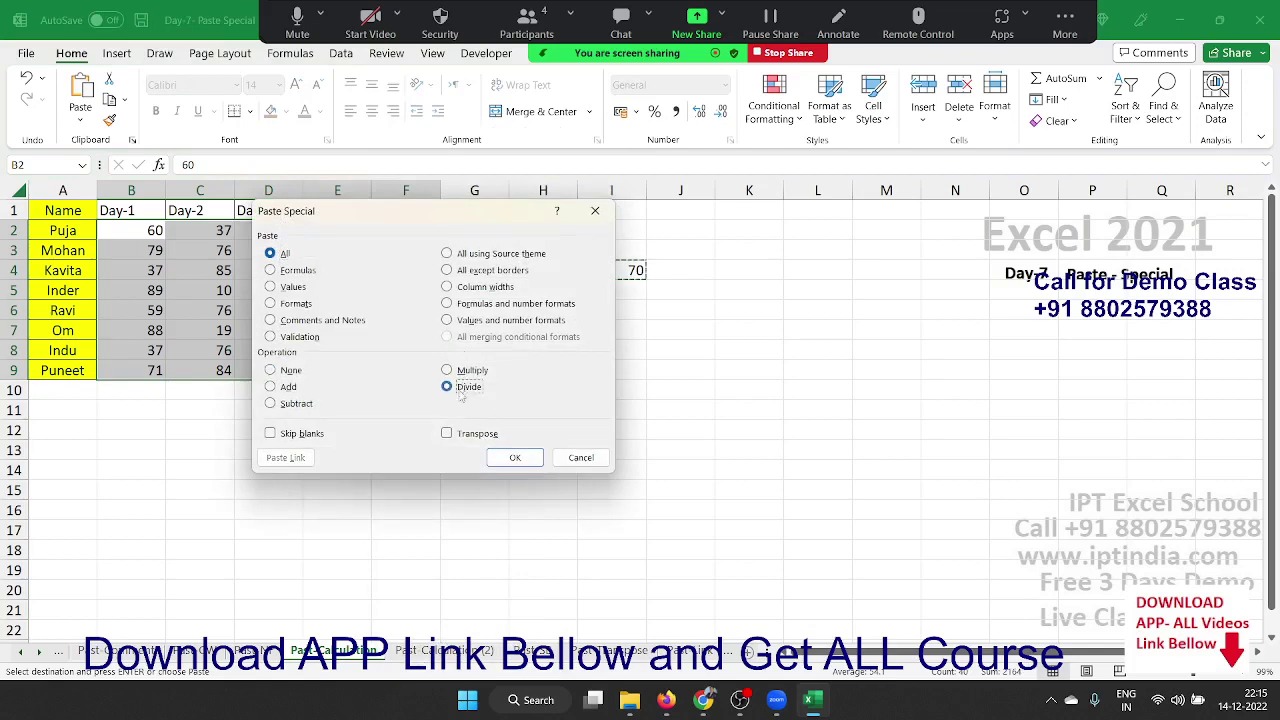
pyautogui.click(515, 457)
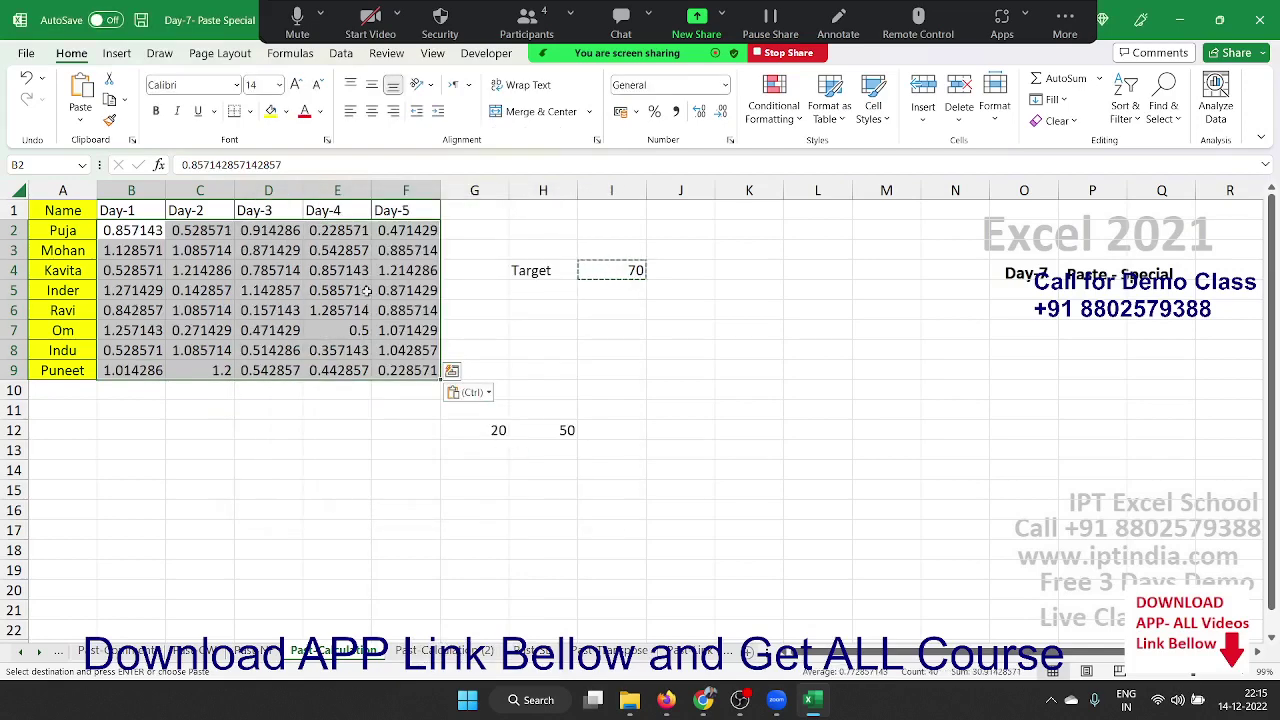
pyautogui.click(654, 111)
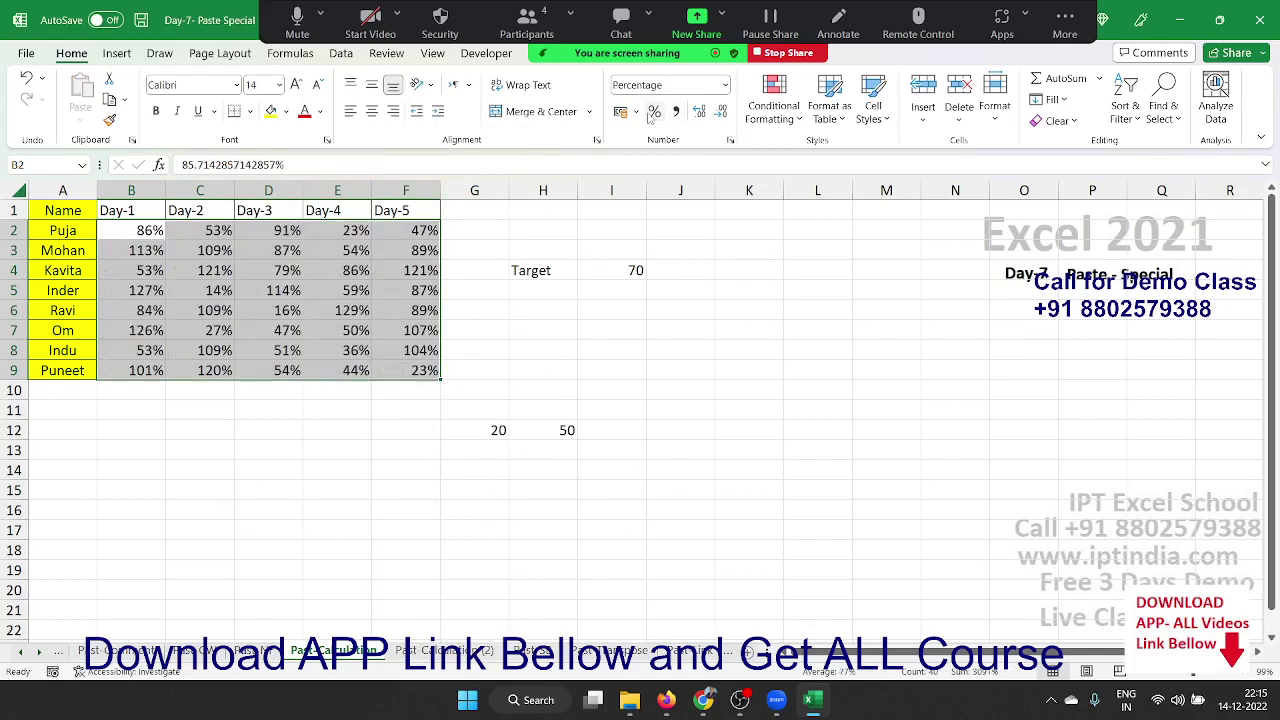
pyautogui.click(596, 313)
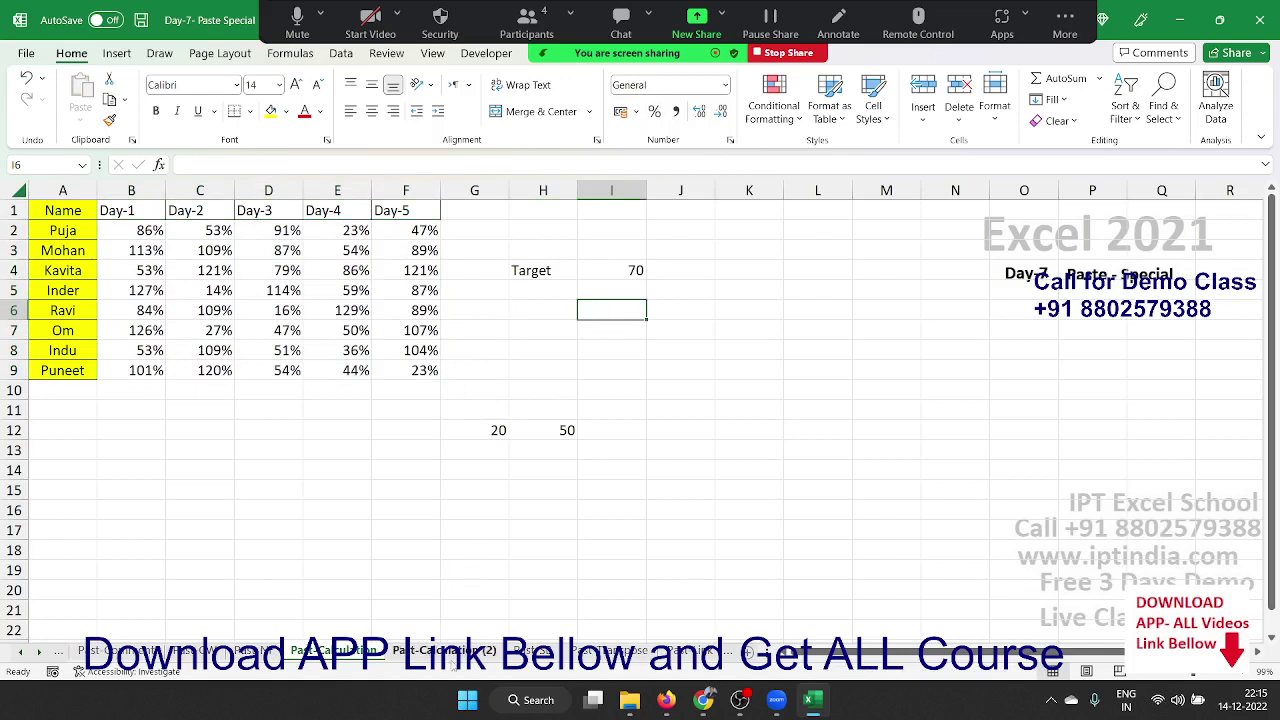
# Copy the Target values J2:N9 on the Past-Calculation (2) sheet.
pyautogui.click(446, 651)
pyautogui.click(414, 541)
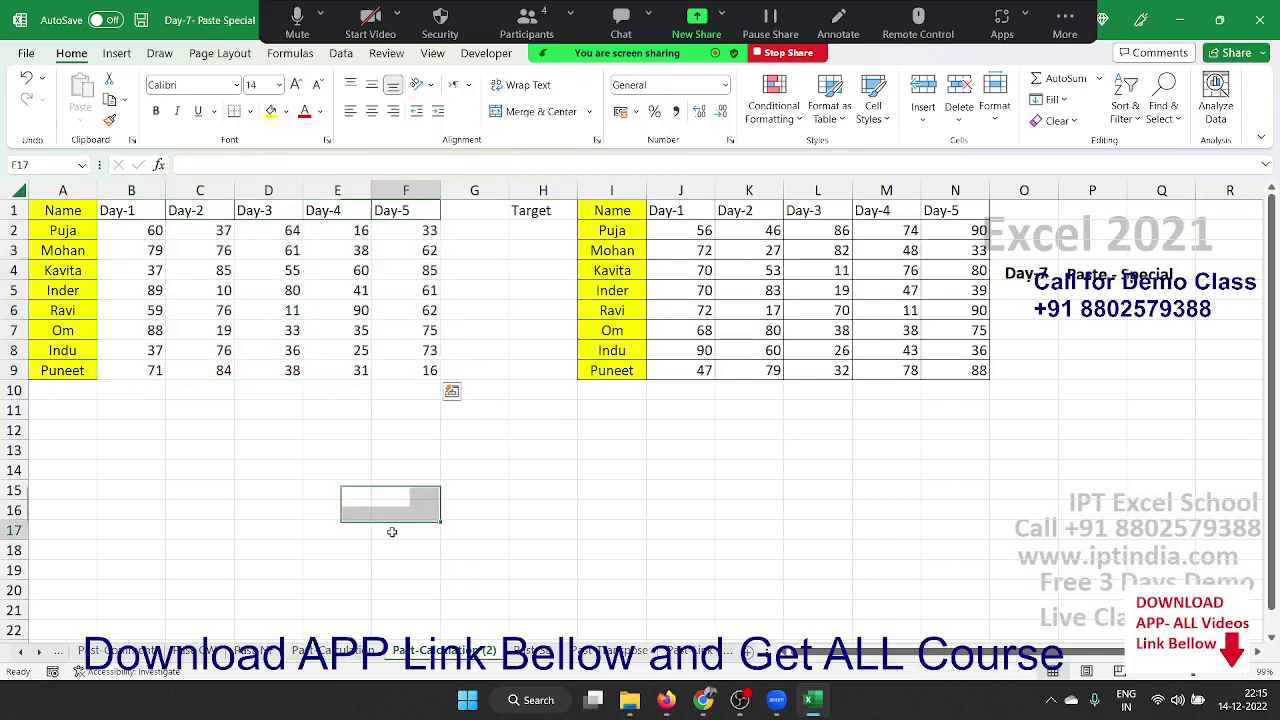
pyautogui.click(706, 232)
pyautogui.moveTo(706, 232); pyautogui.dragTo(915, 368)
pyautogui.hotkey('ctrl', 'v')
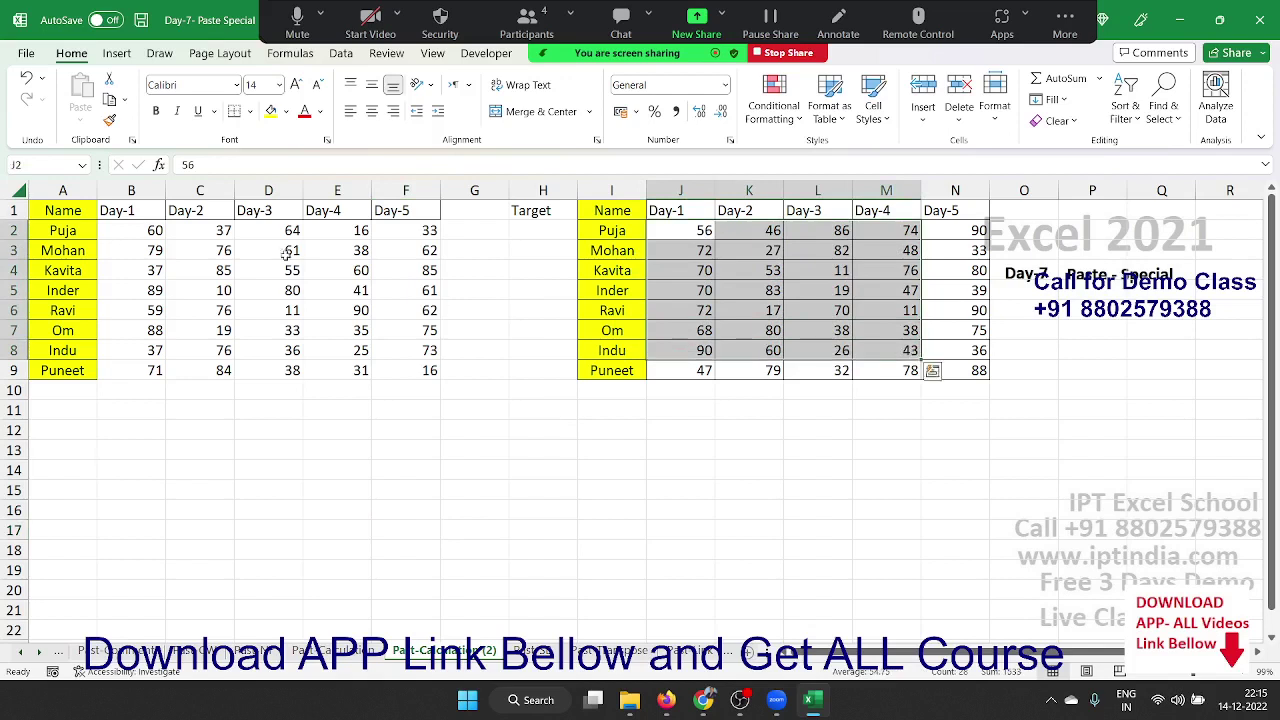
pyautogui.moveTo(283, 252); pyautogui.dragTo(180, 250)
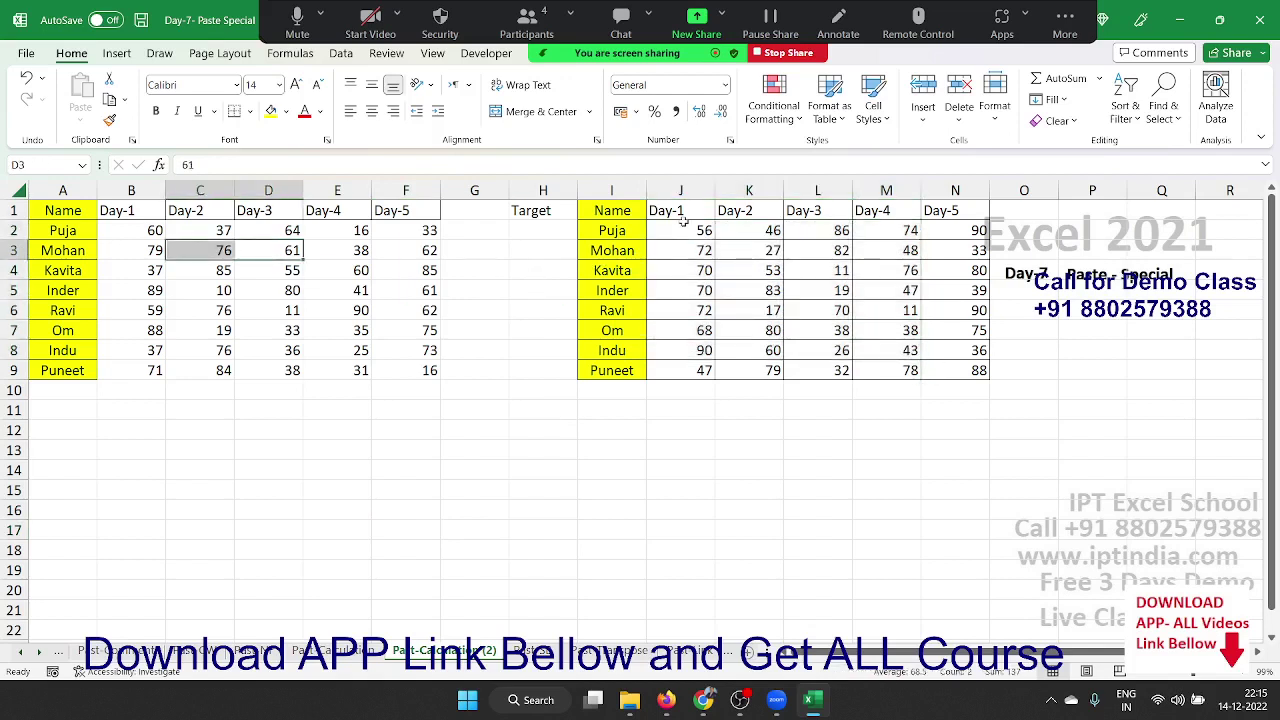
pyautogui.moveTo(684, 228)
pyautogui.mouseDown()
pyautogui.moveTo(830, 290)
pyautogui.moveTo(945, 370)
pyautogui.mouseUp()
pyautogui.hotkey('ctrl', 'c')
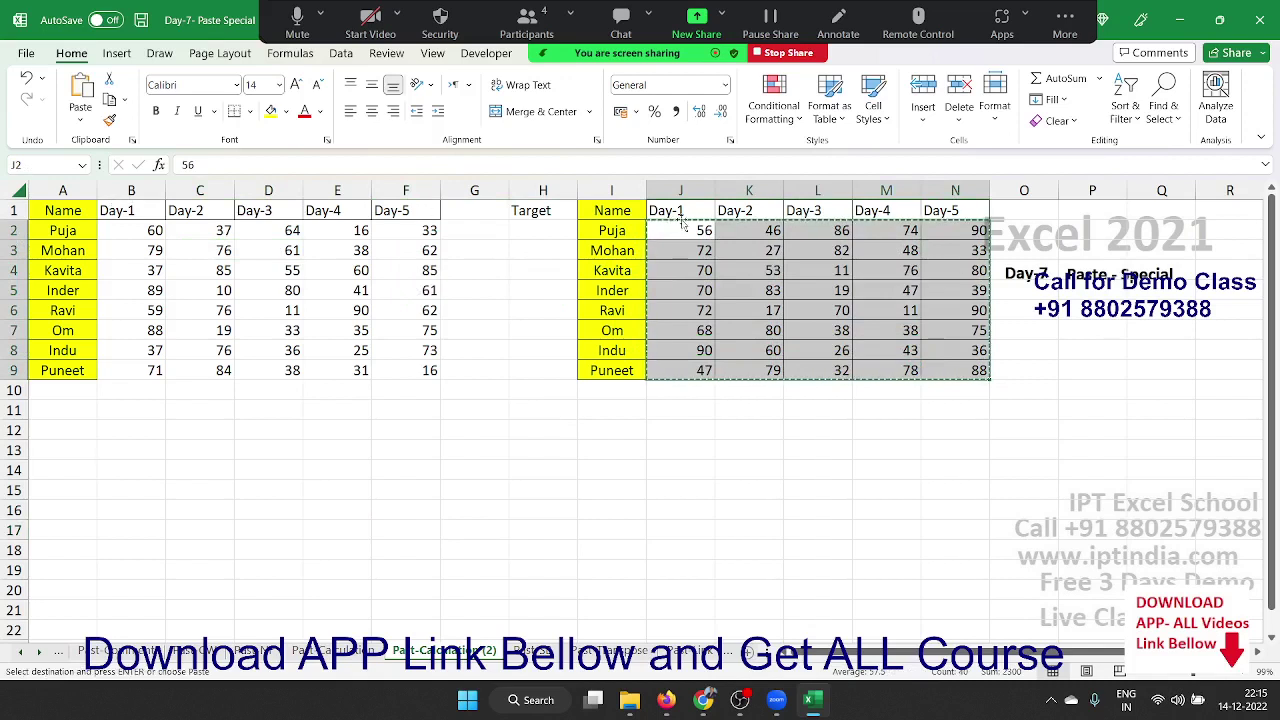
# Paste Special with Divide at B2, dividing the scores by the Target values.
pyautogui.click(128, 232)
pyautogui.rightClick(128, 234)
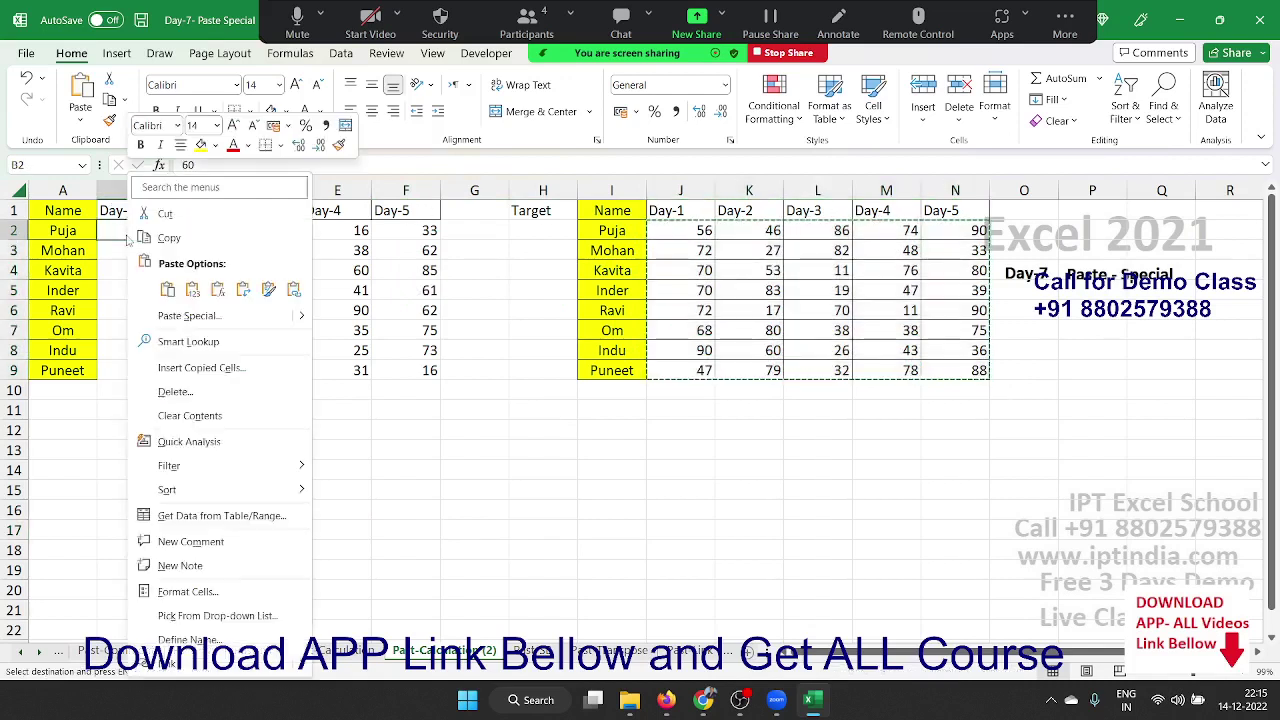
pyautogui.click(190, 315)
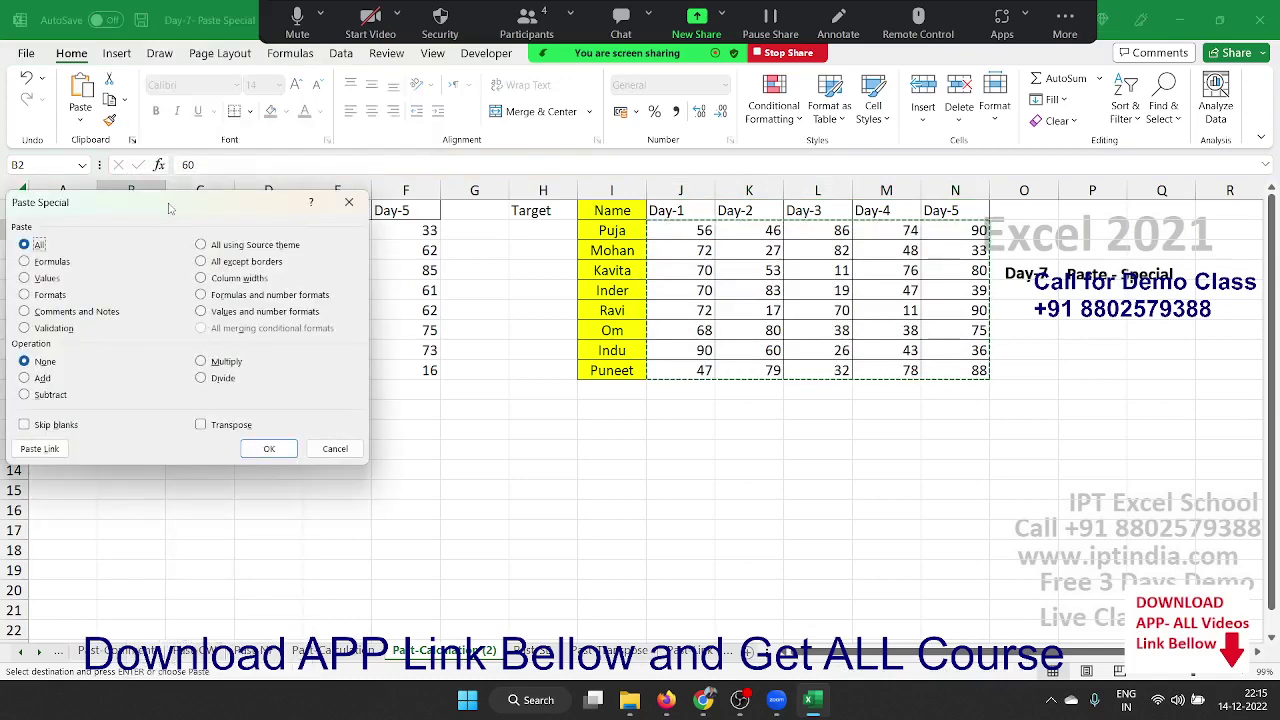
pyautogui.moveTo(168, 209); pyautogui.dragTo(662, 222)
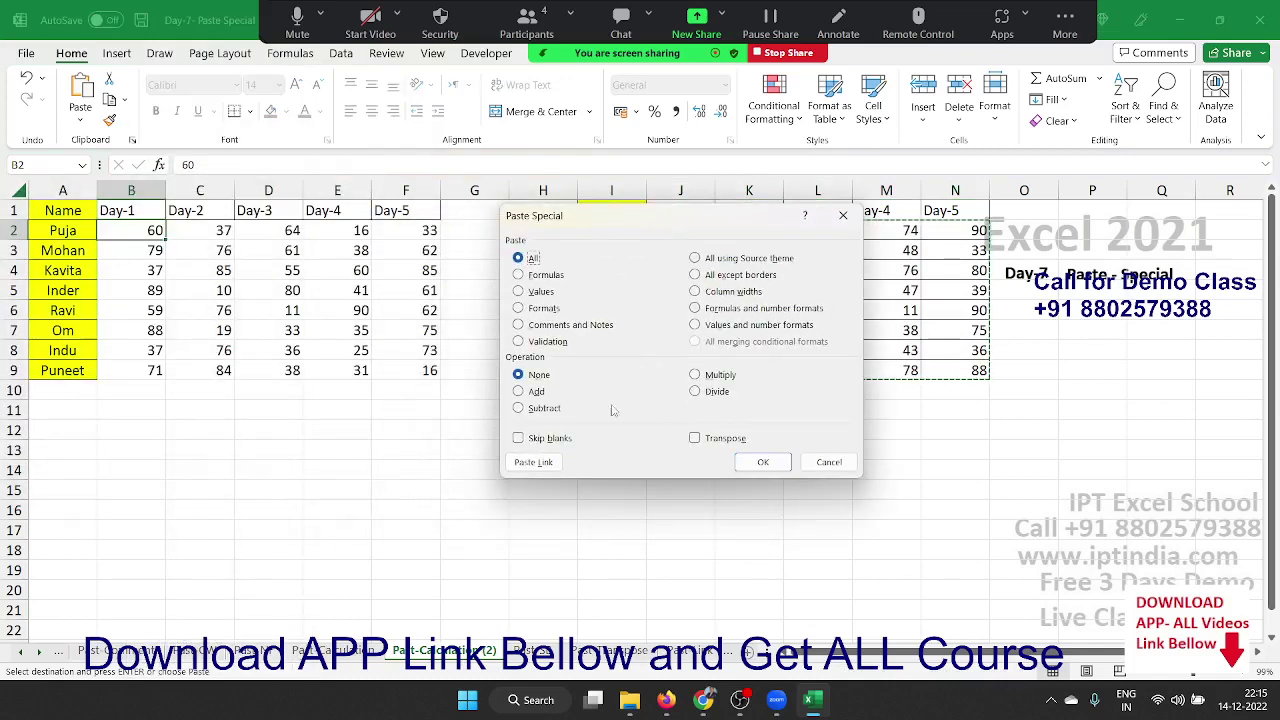
pyautogui.click(730, 396)
pyautogui.moveTo(636, 231)
pyautogui.mouseDown()
pyautogui.moveTo(456, 330)
pyautogui.moveTo(480, 320)
pyautogui.mouseUp()
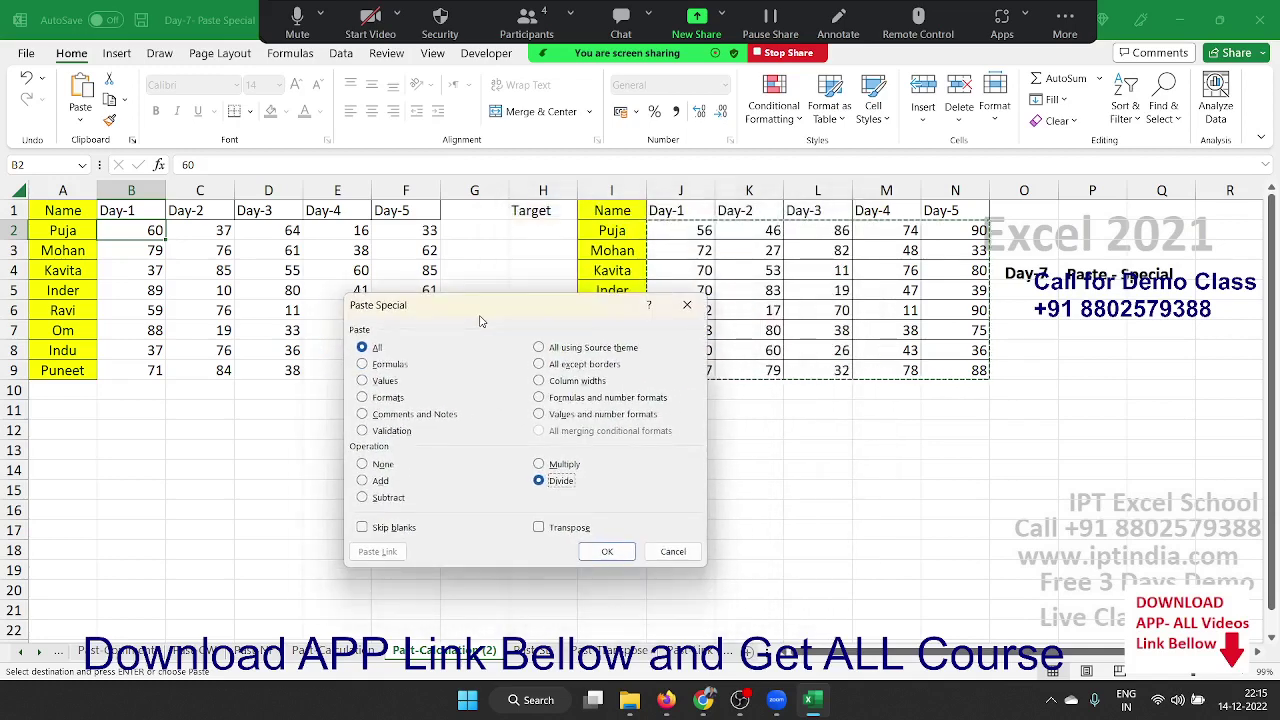
pyautogui.click(609, 555)
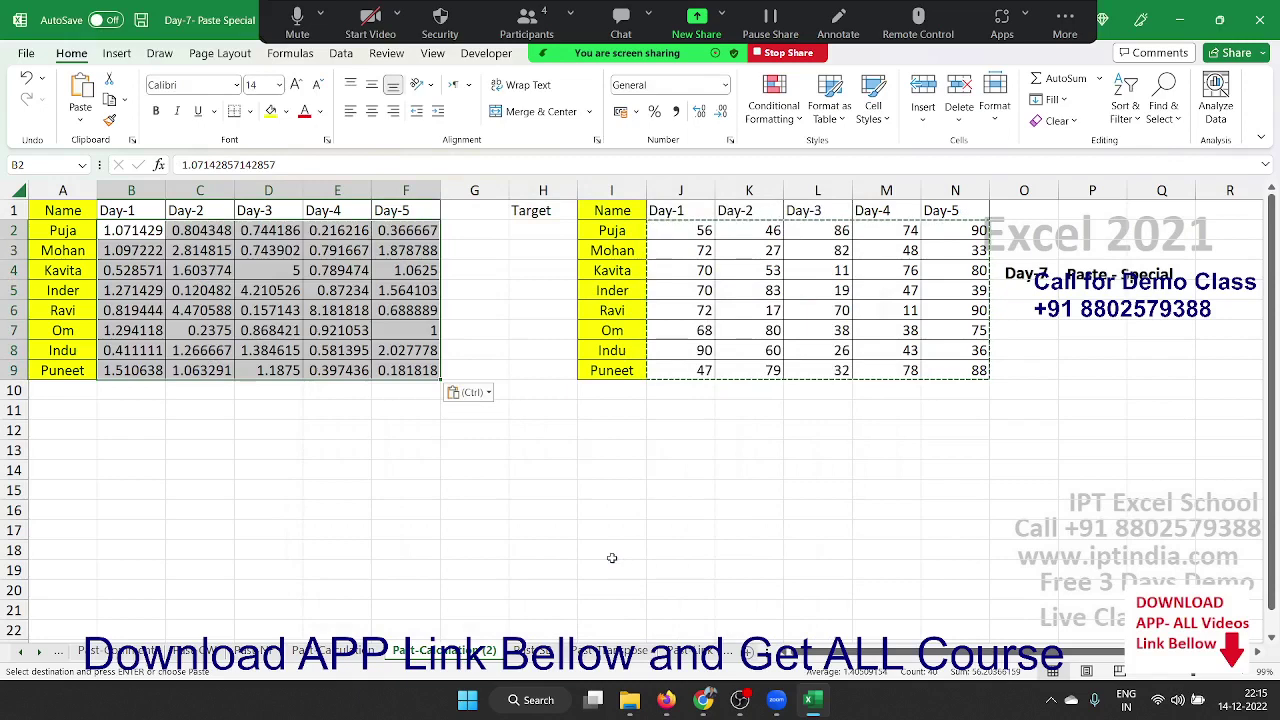
# Show the divided scores as percentages, then go to the Name/Sales sheet.
pyautogui.click(655, 113)
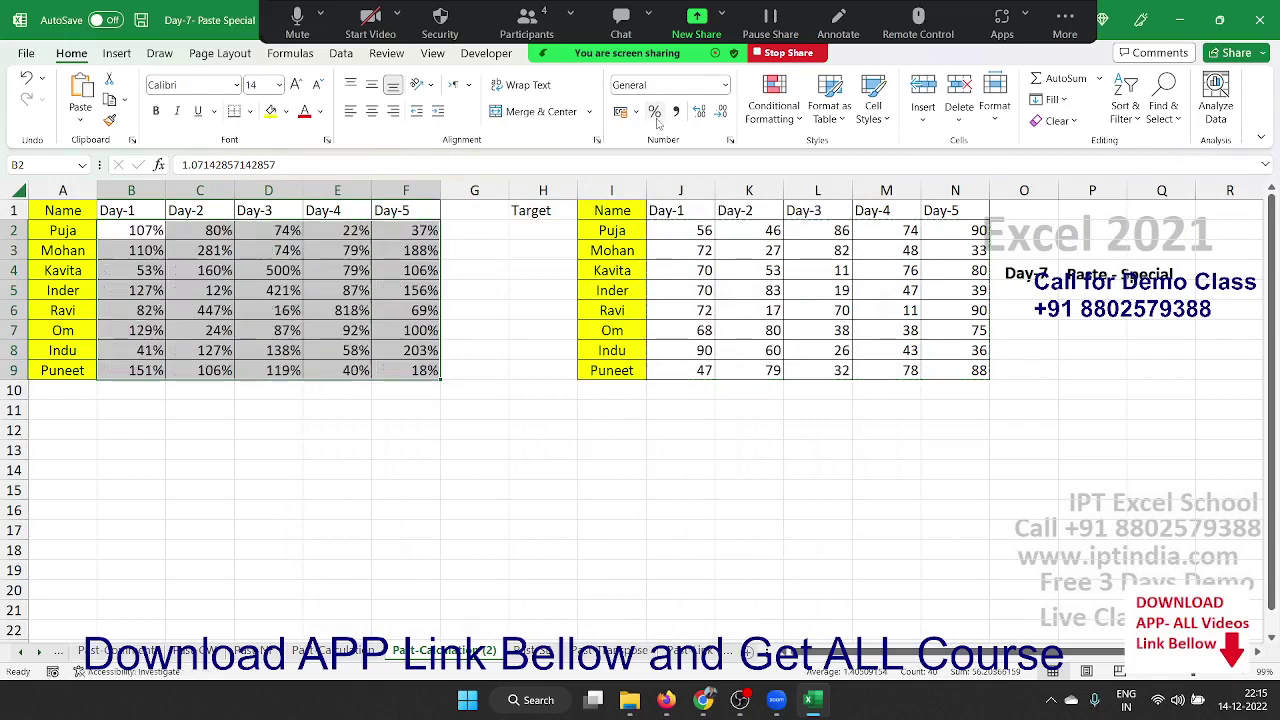
pyautogui.click(452, 432)
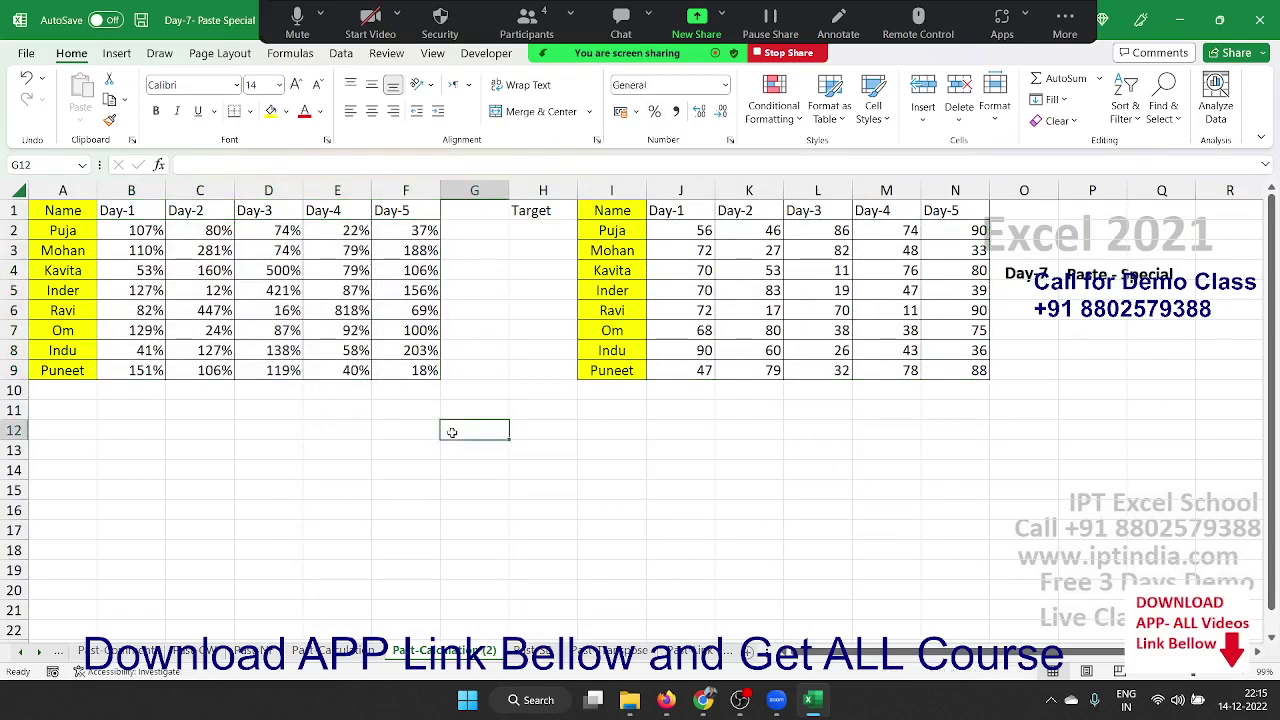
pyautogui.click(452, 432)
pyautogui.click(452, 432)
pyautogui.click(395, 352)
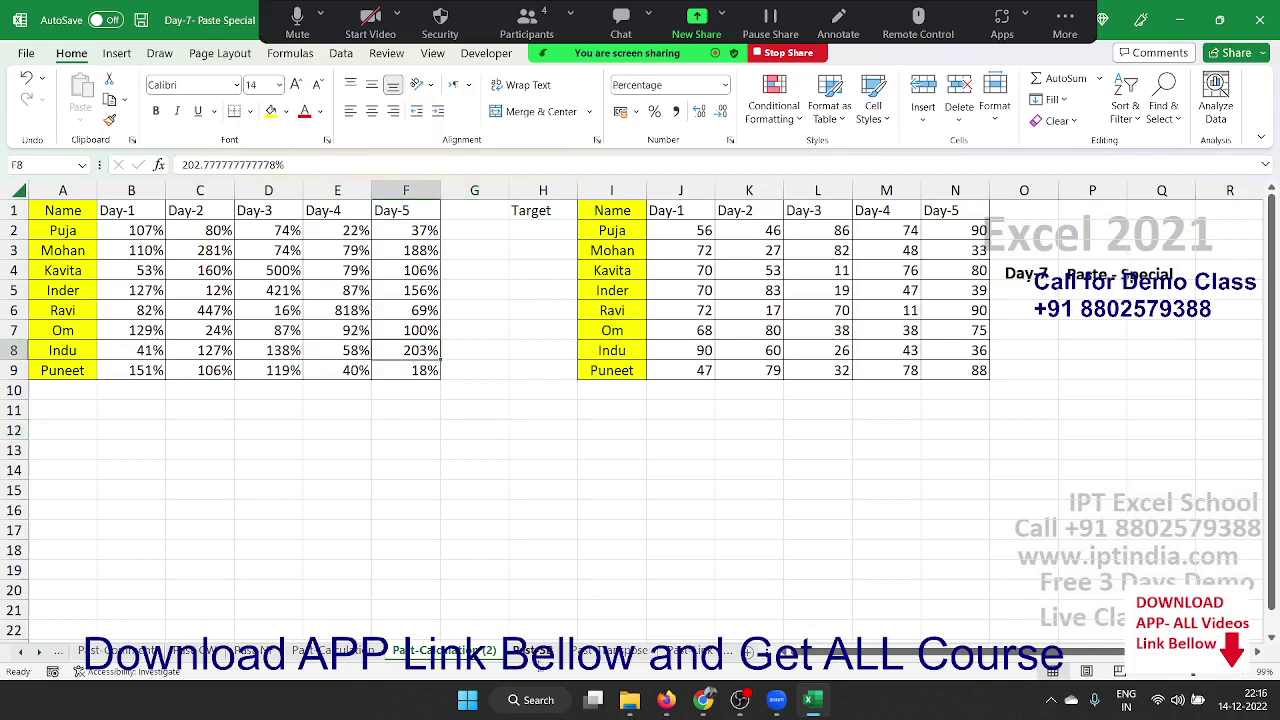
pyautogui.click(533, 651)
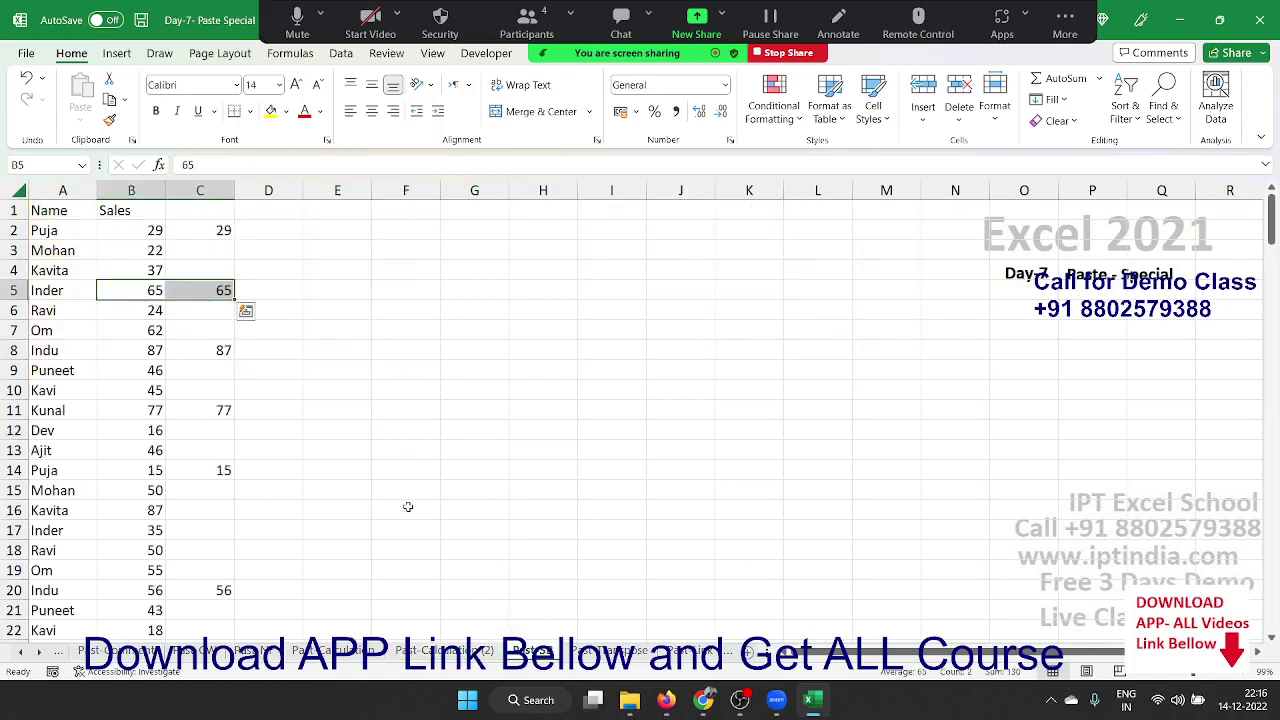
# Delete the existing values in column C.
pyautogui.click(380, 425)
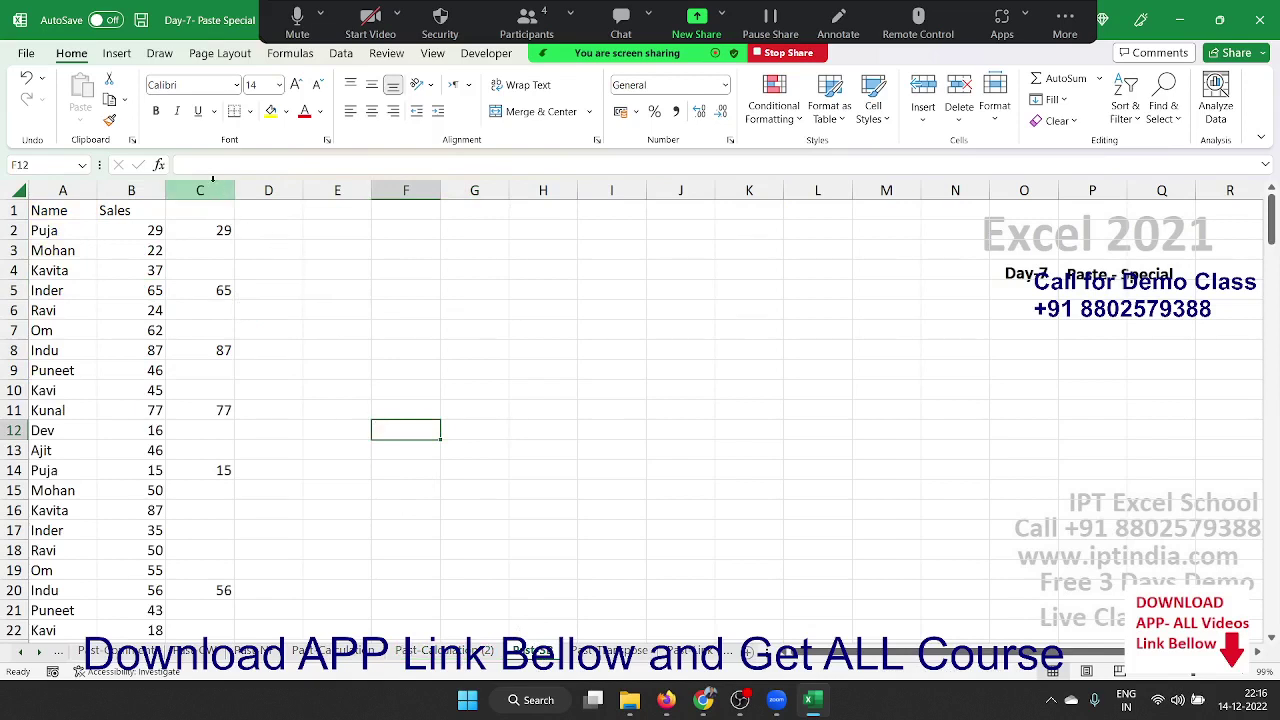
pyautogui.click(220, 229)
pyautogui.hotkey('ctrl', 'shift', 'Down')
pyautogui.press('Delete')
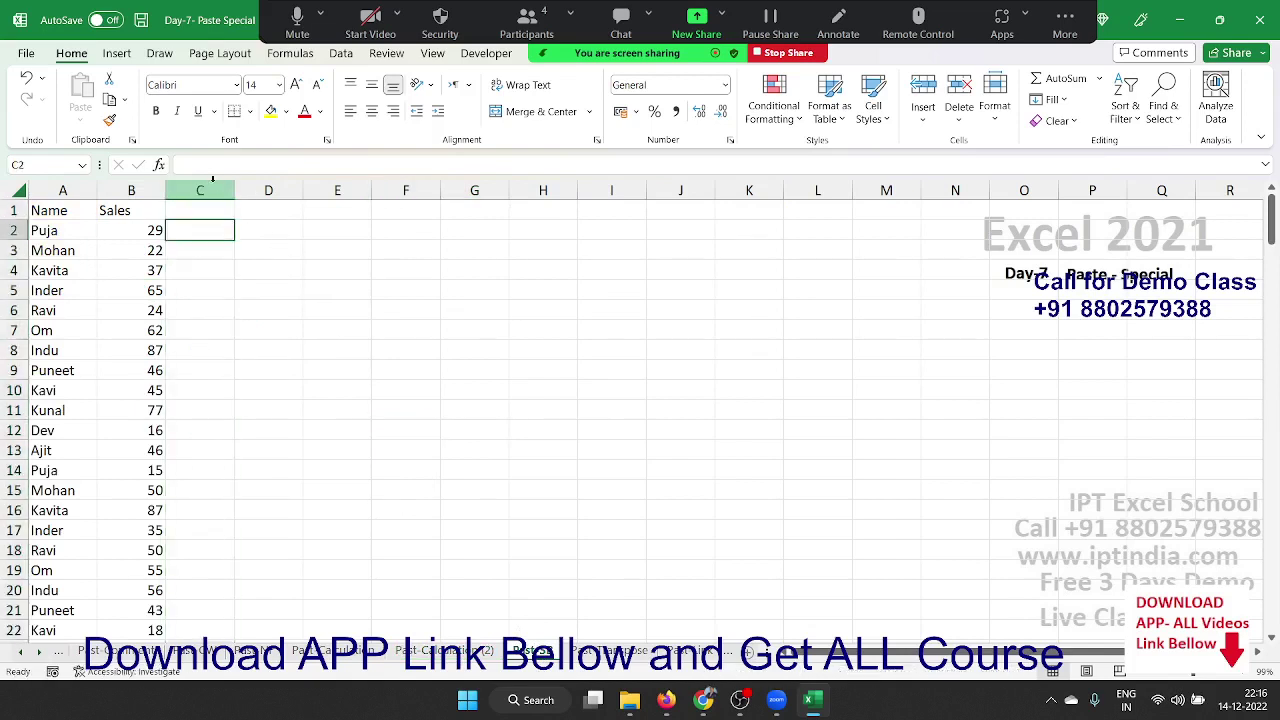
# Enter 85, 32 and 36 into C3, C8 and C13.
pyautogui.press('Down')
pyautogui.write('85')
pyautogui.press('Return')
pyautogui.press('Down')
pyautogui.press('Down')
pyautogui.press('Down')
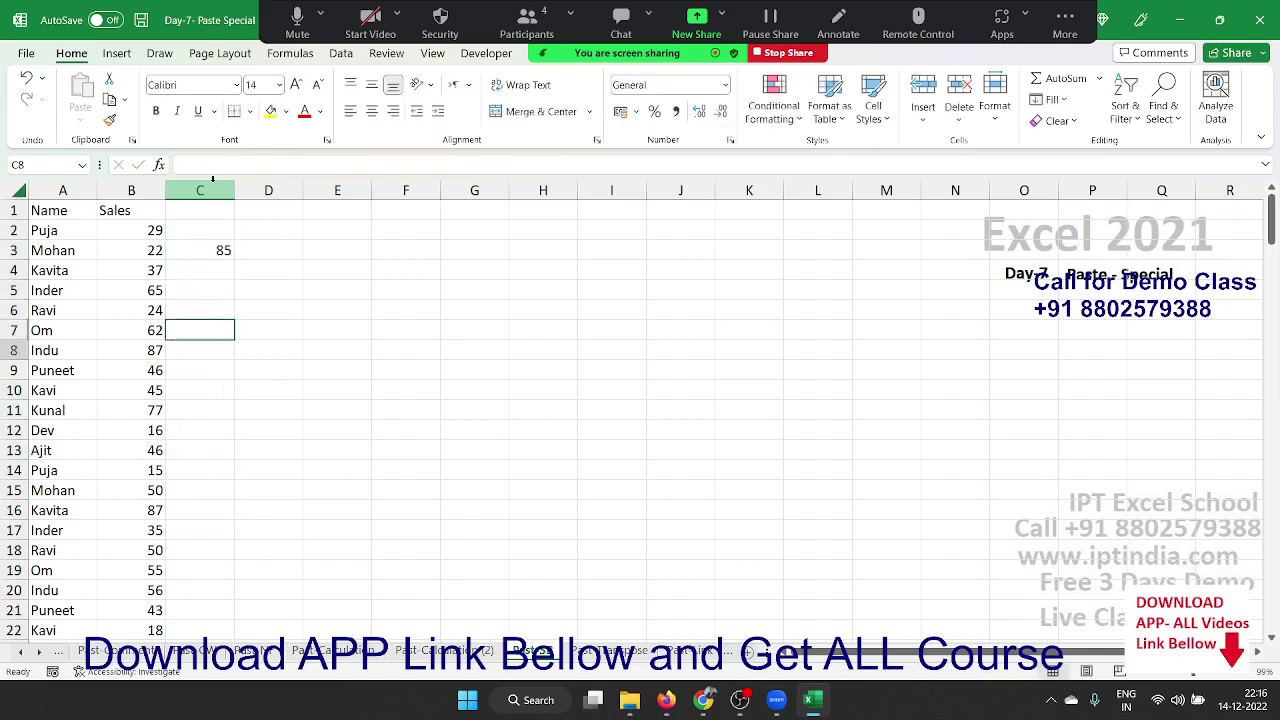
pyautogui.press('Down')
pyautogui.write('32')
pyautogui.press('Return')
pyautogui.press('Down')
# Enter 65, 25, 65 and 25 into C18, C24, C29 and C33.
pyautogui.press('Down')
pyautogui.press('Down')
pyautogui.press('Down')
pyautogui.write('36')
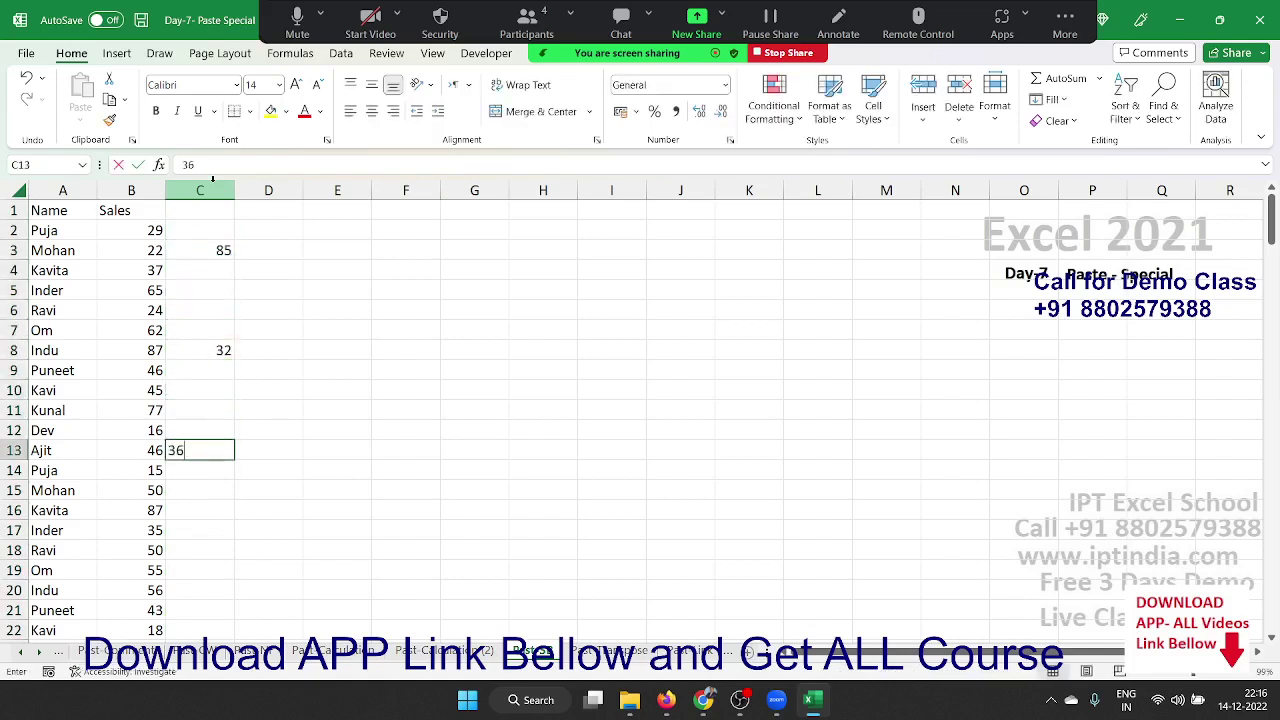
pyautogui.press('Return')
pyautogui.press('Down')
pyautogui.press('Down')
pyautogui.press('Down')
pyautogui.press('Down')
pyautogui.write('65')
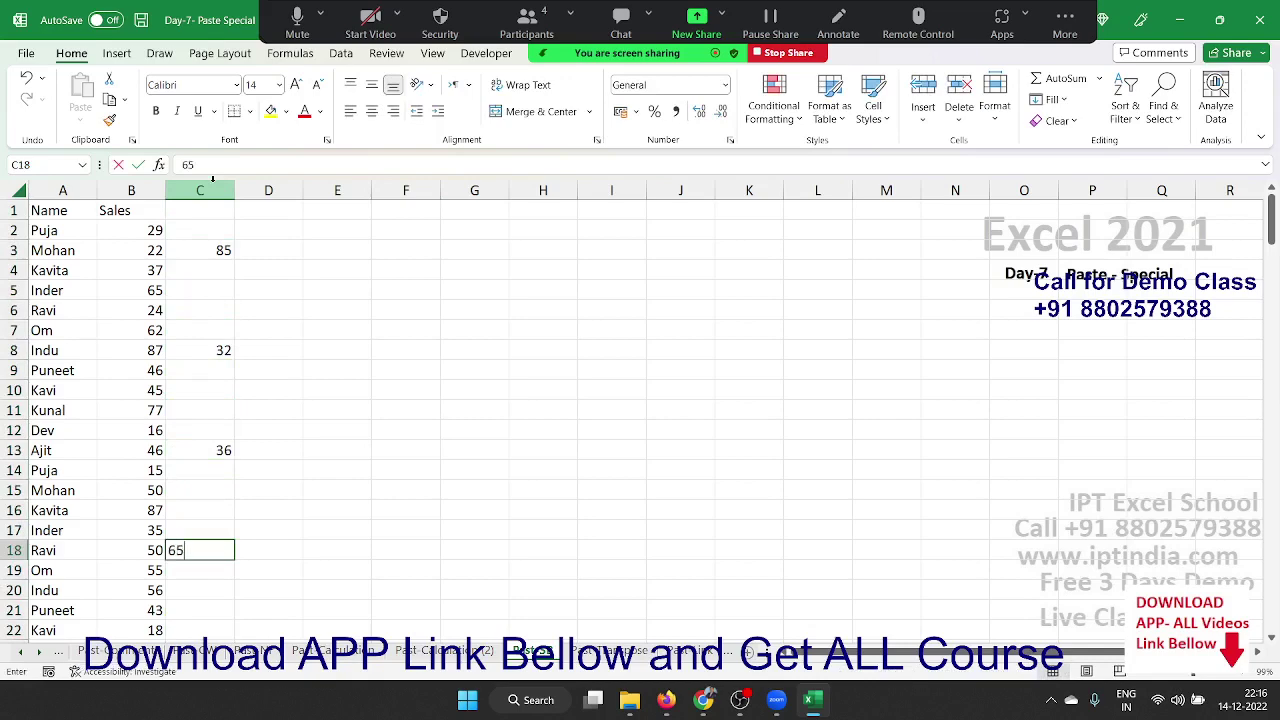
pyautogui.press('Return')
pyautogui.press('Down')
pyautogui.press('Down')
pyautogui.press('Down')
pyautogui.press('Down')
pyautogui.press('Down')
pyautogui.write('25')
pyautogui.press('Return')
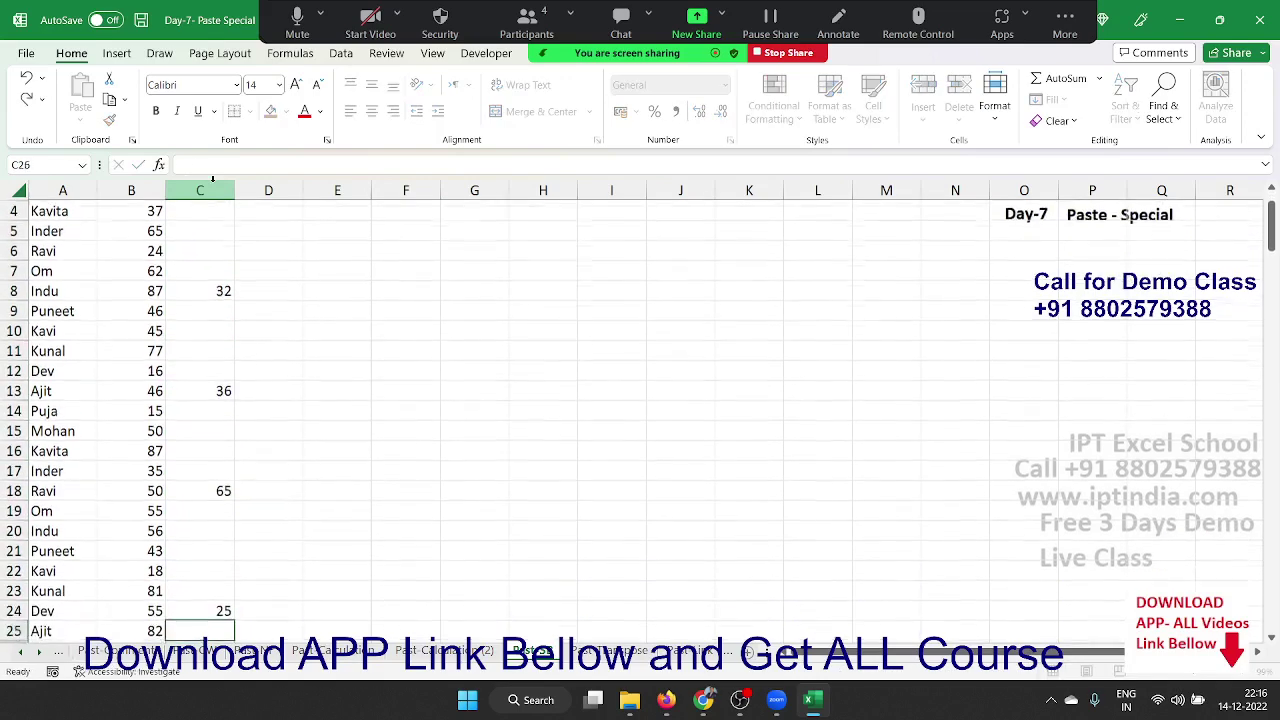
pyautogui.press('Down')
pyautogui.press('Down')
pyautogui.press('Down')
pyautogui.press('Down')
pyautogui.write('65')
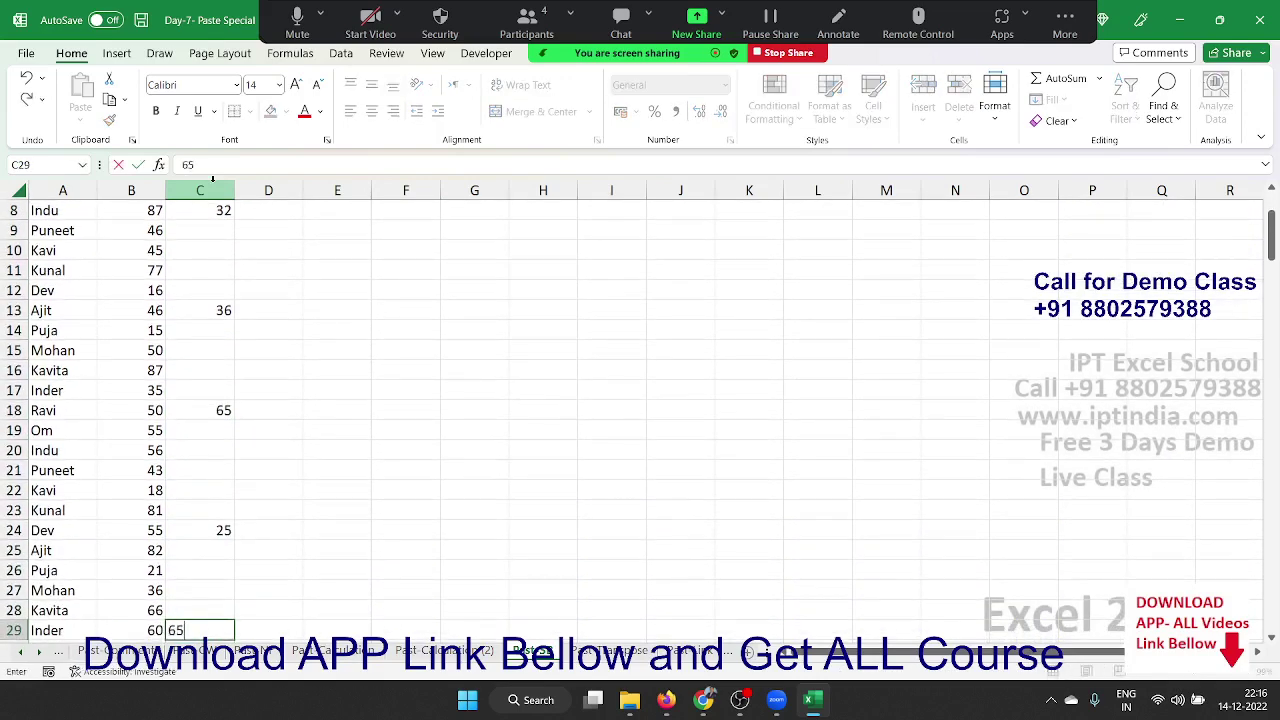
pyautogui.press('Return')
pyautogui.press('Down')
pyautogui.press('Down')
pyautogui.press('Down')
pyautogui.write('25')
pyautogui.press('Return')
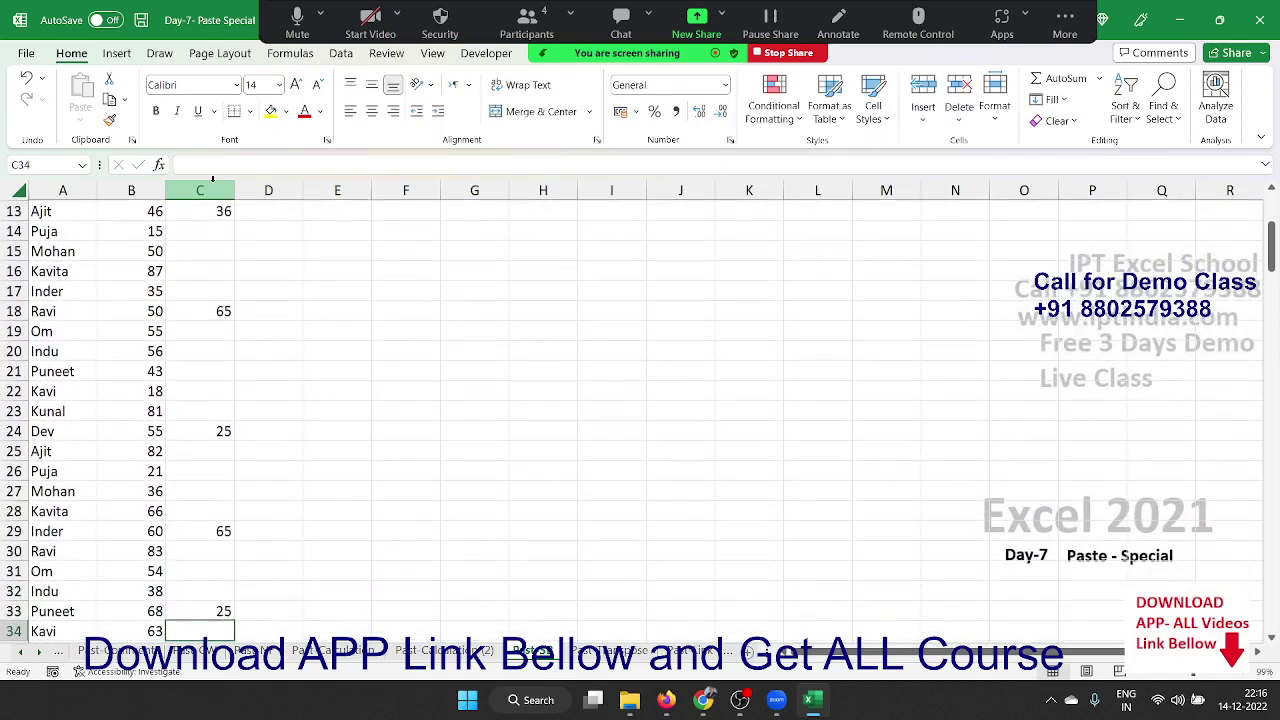
pyautogui.scroll(2, 268, 226)
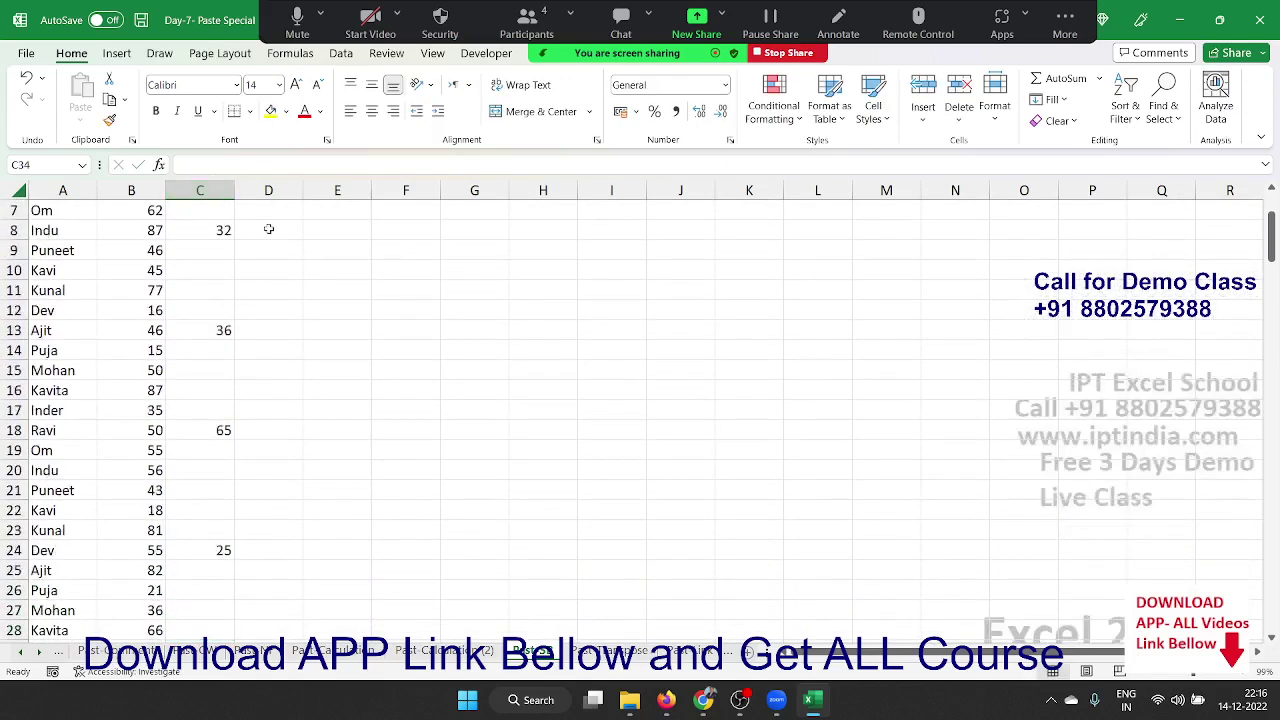
pyautogui.scroll(2, 303, 314)
pyautogui.click(201, 191)
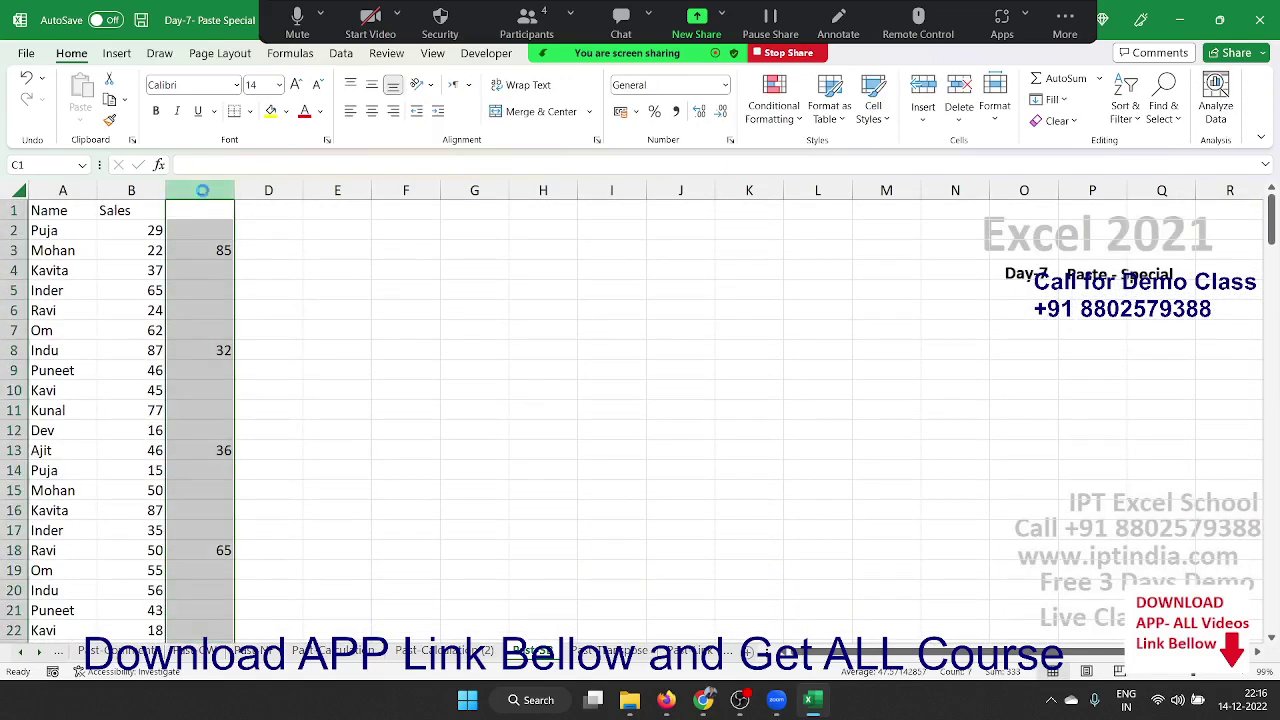
# Paste column C over column B normally, then undo it.
pyautogui.hotkey('ctrl', 'c')
pyautogui.click(107, 189)
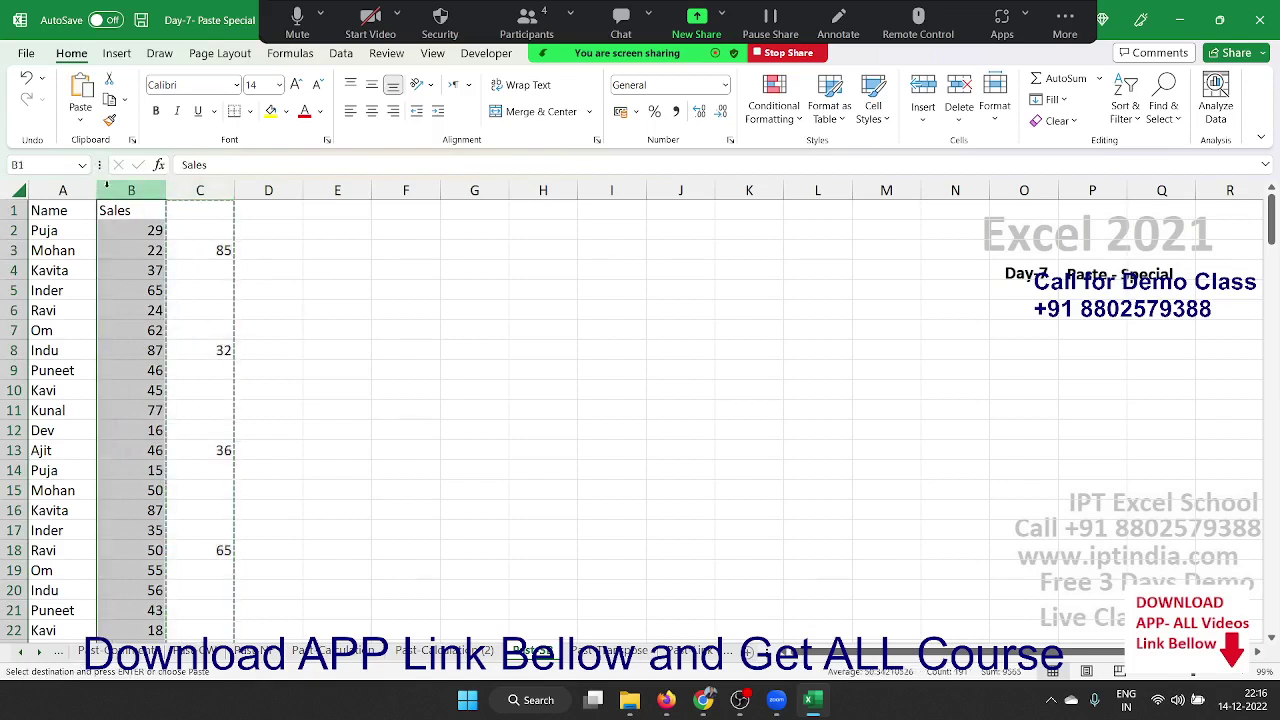
pyautogui.hotkey('ctrl', 'v')
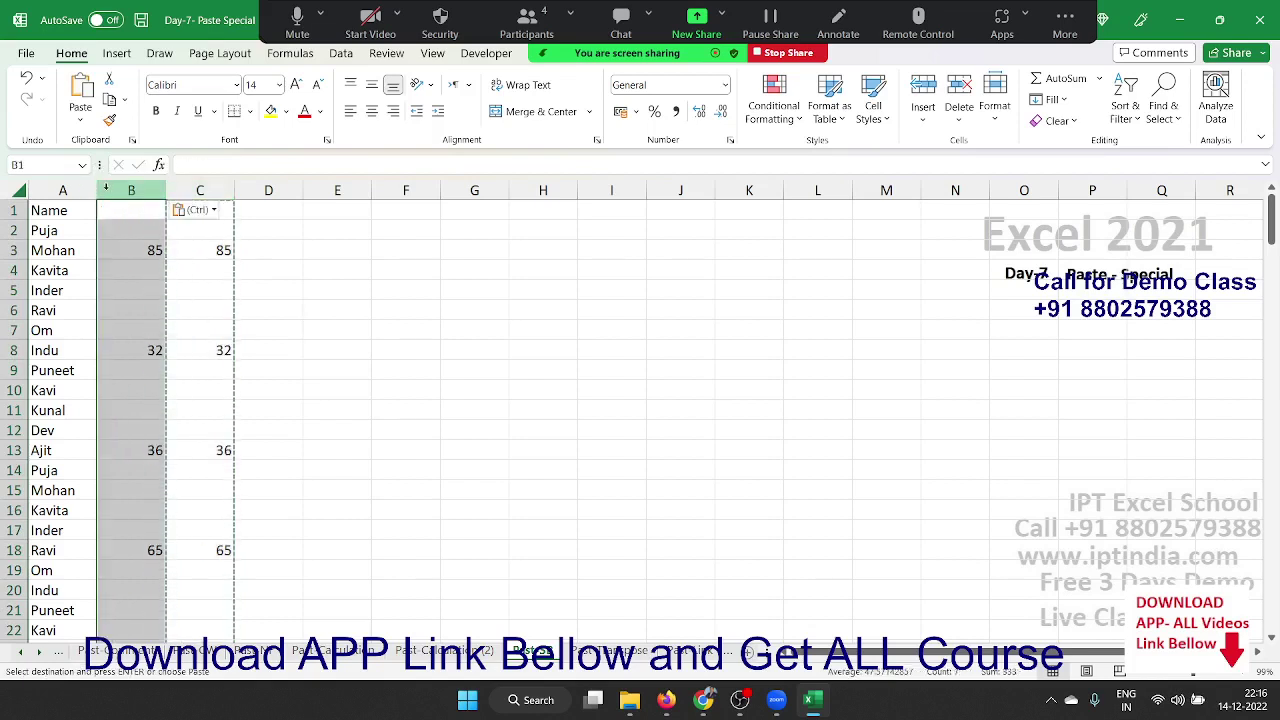
pyautogui.hotkey('ctrl', 'z')
pyautogui.click(174, 232)
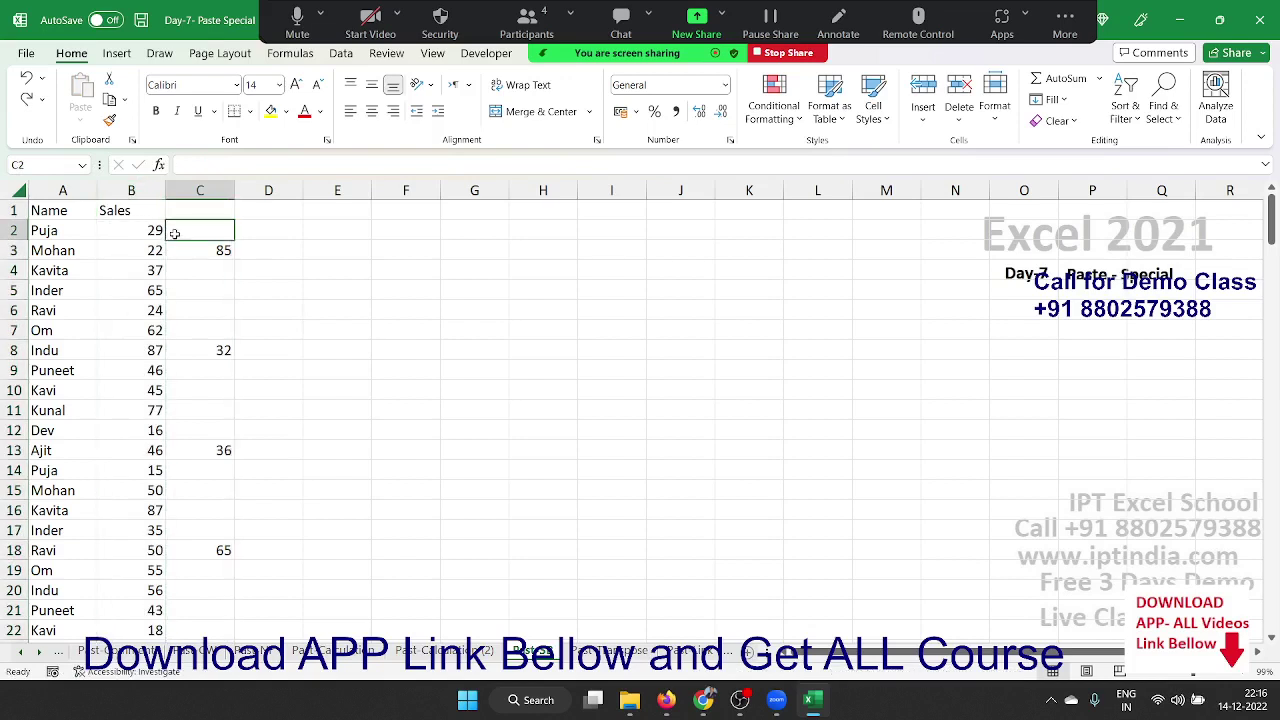
pyautogui.moveTo(174, 232); pyautogui.dragTo(155, 230)
pyautogui.moveTo(199, 271); pyautogui.dragTo(152, 325)
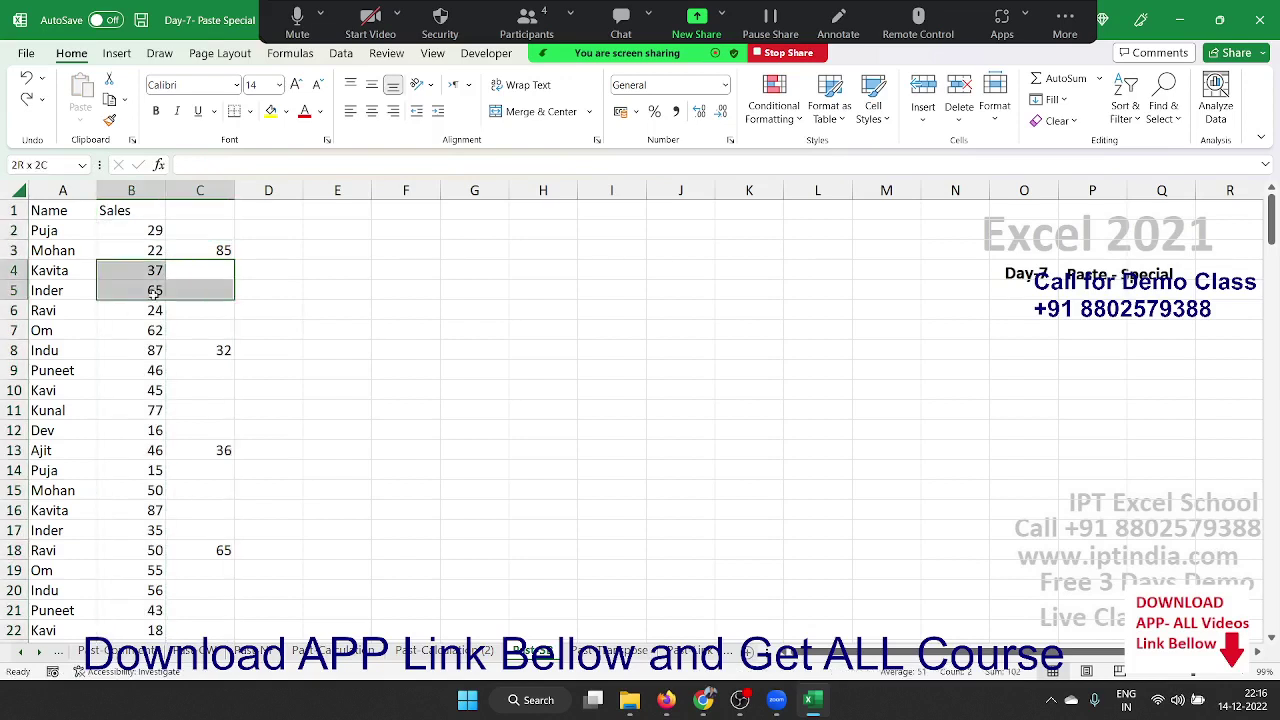
pyautogui.click(437, 290)
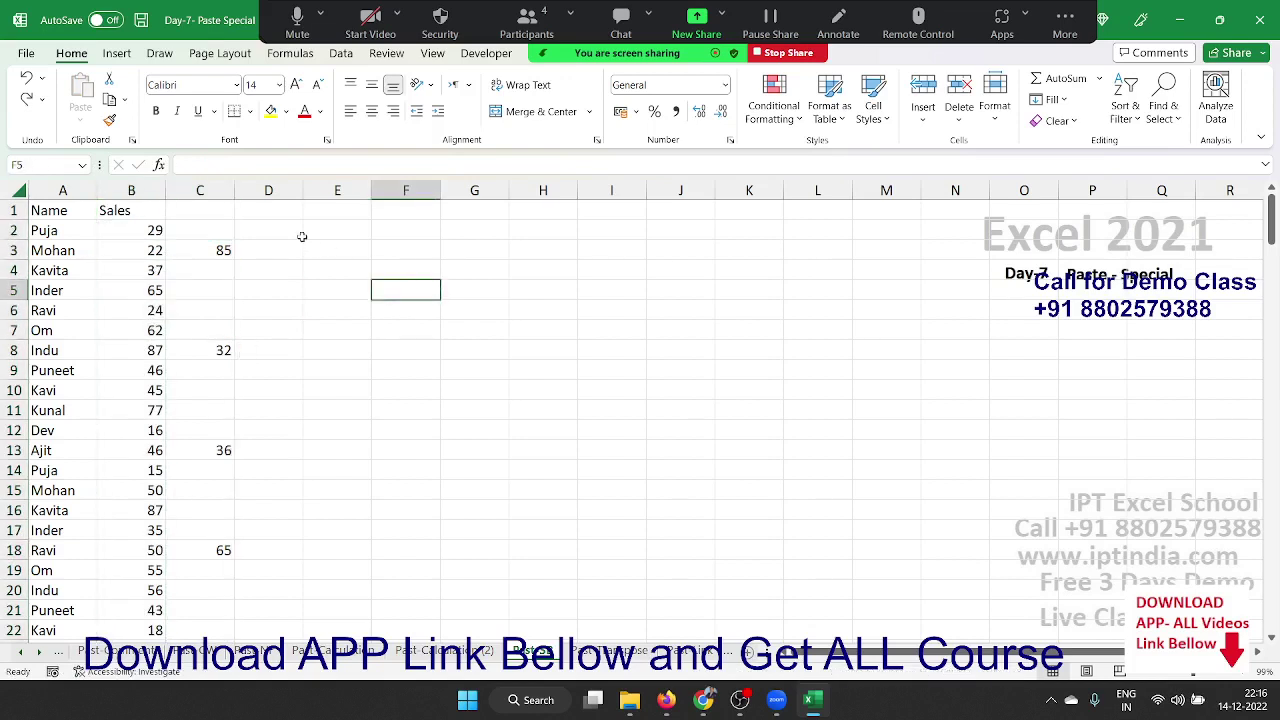
# Paste column C onto column B using Paste Special with Skip blanks.
pyautogui.click(203, 188)
pyautogui.hotkey('ctrl', 'c')
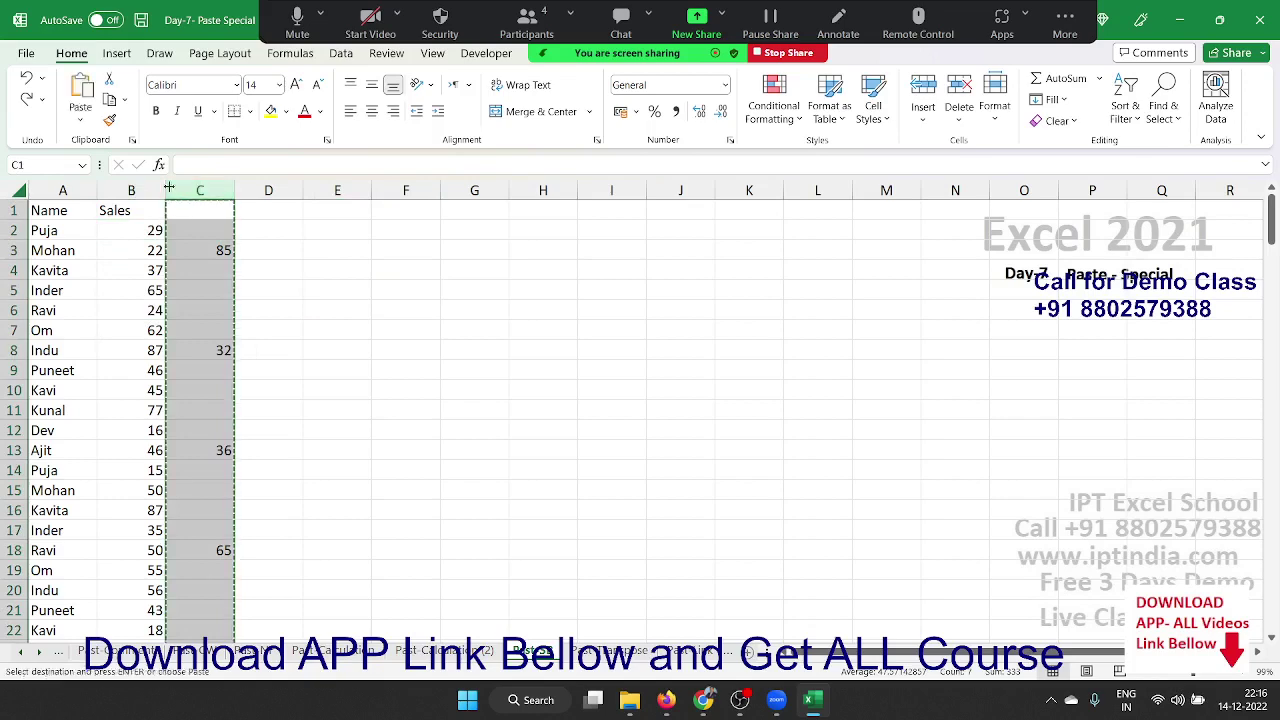
pyautogui.click(148, 190)
pyautogui.rightClick(148, 192)
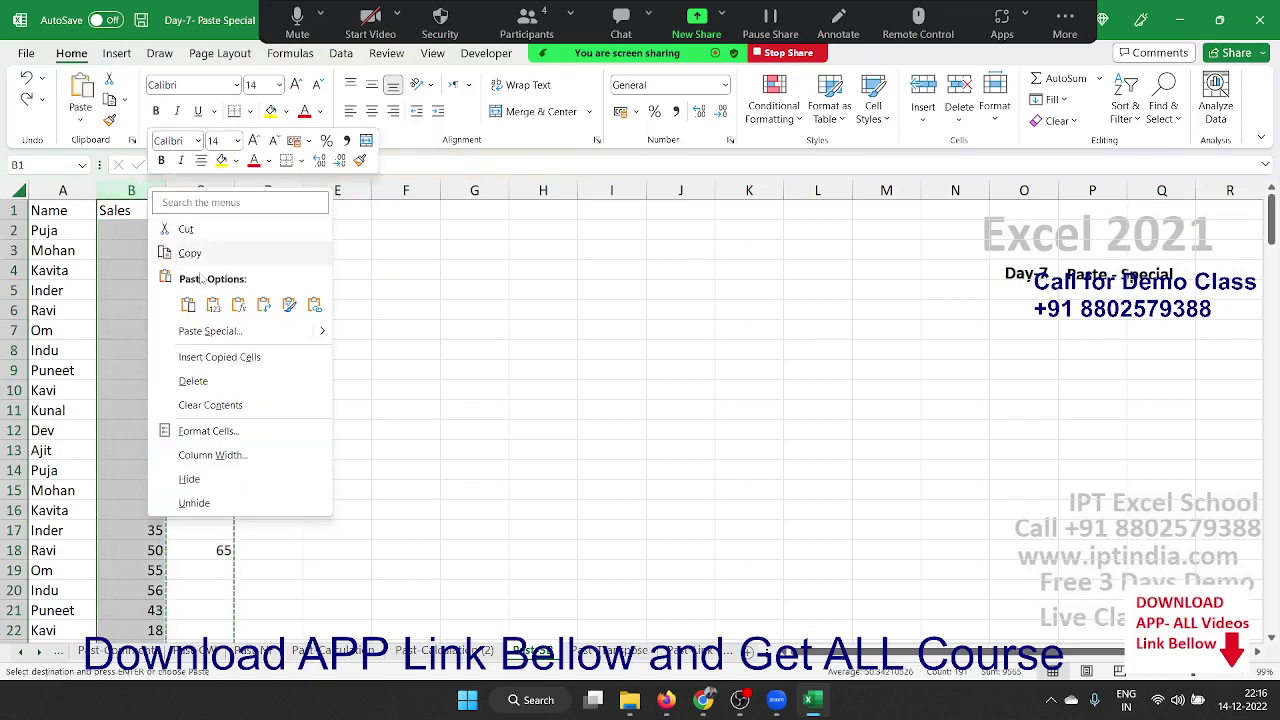
pyautogui.click(225, 330)
pyautogui.moveTo(213, 238); pyautogui.dragTo(592, 224)
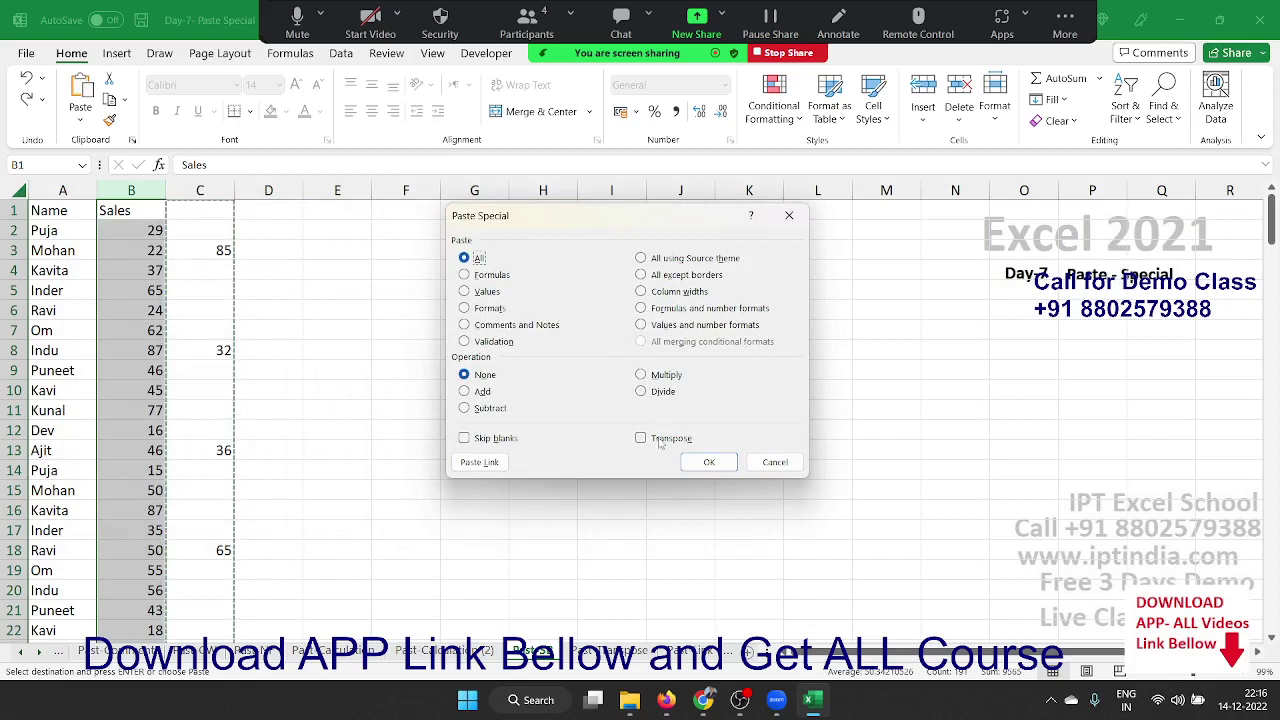
pyautogui.click(503, 440)
pyautogui.click(709, 464)
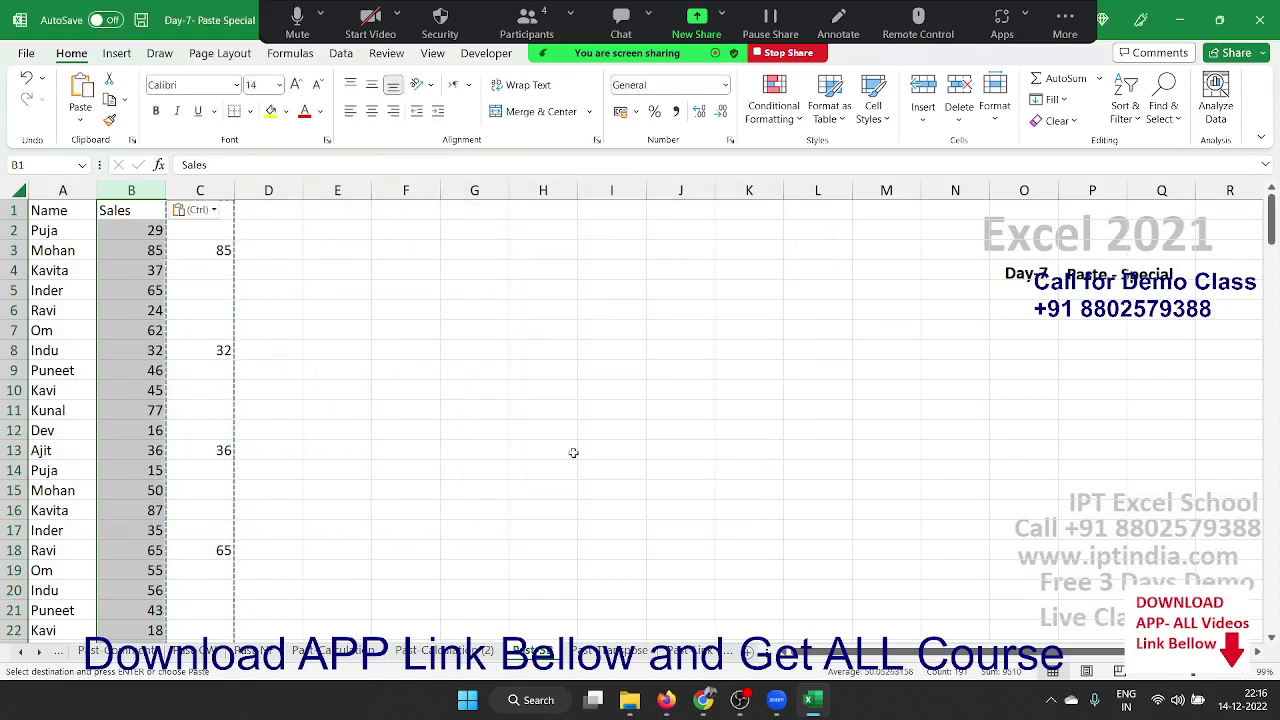
# Compare the B and C values for Mohan, Indu, Ajit and Ravi.
pyautogui.moveTo(150, 255); pyautogui.dragTo(205, 259)
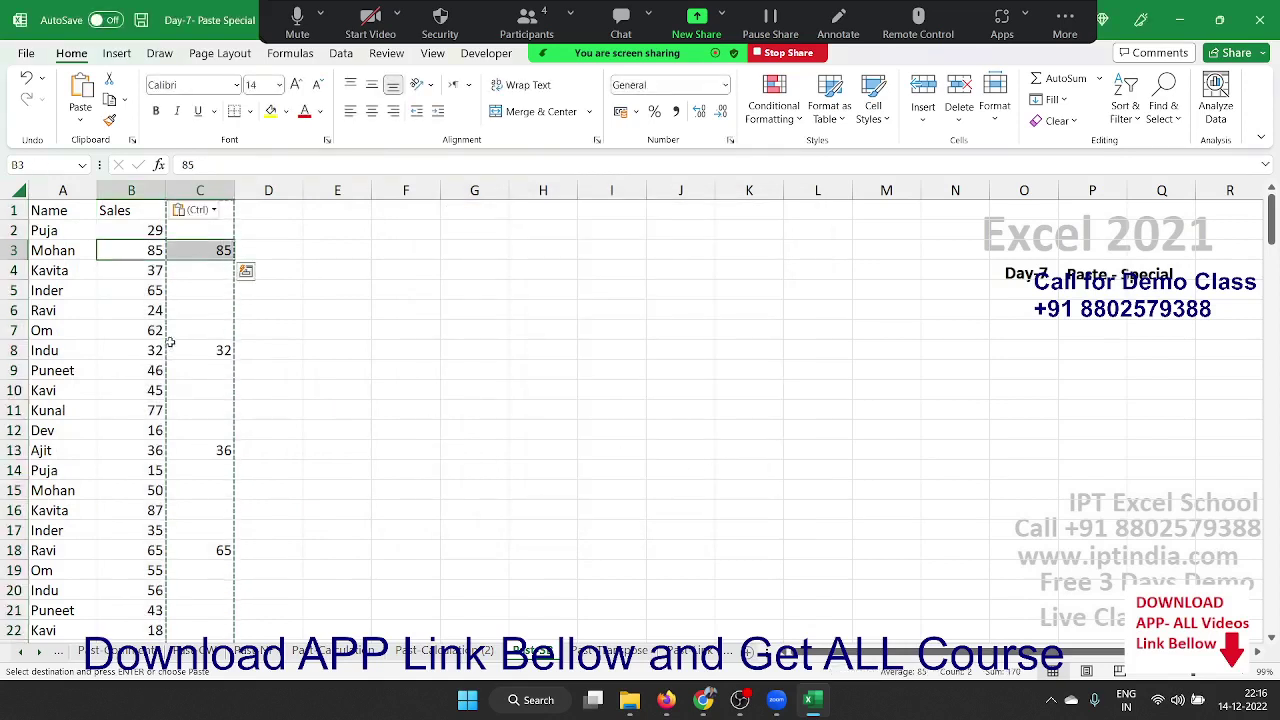
pyautogui.moveTo(155, 350); pyautogui.dragTo(212, 350)
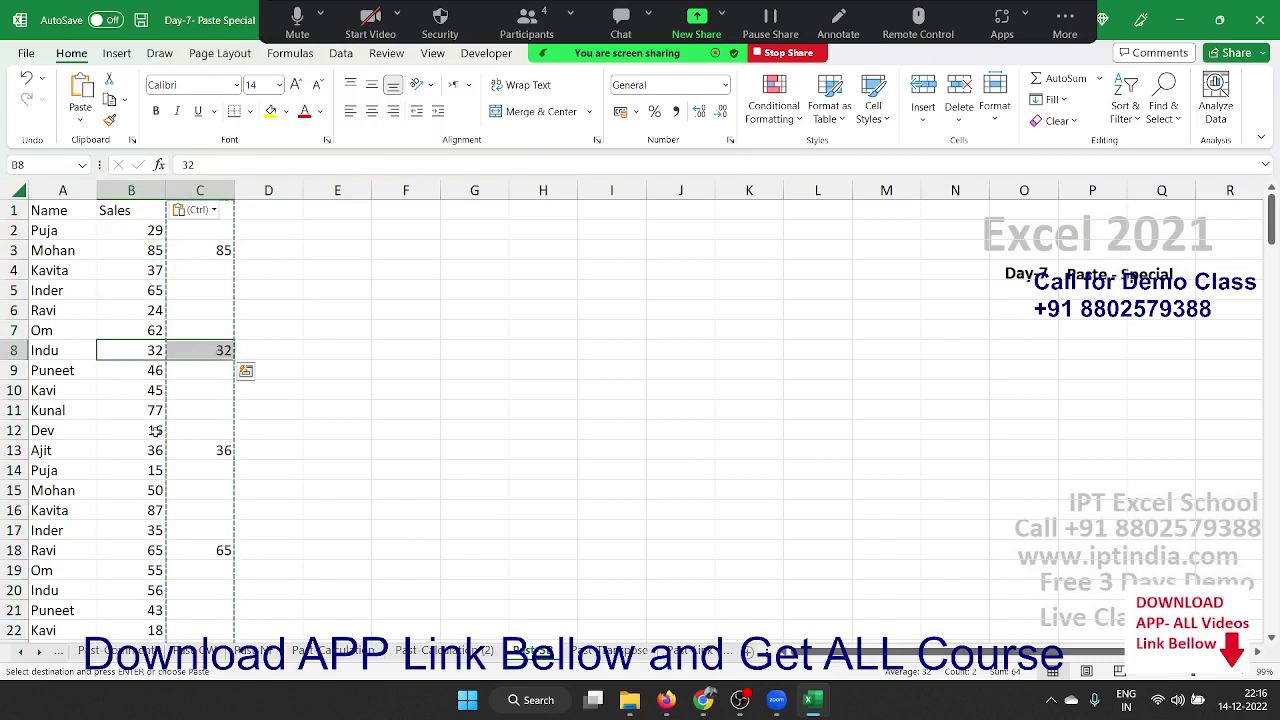
pyautogui.click(155, 430)
pyautogui.moveTo(150, 450); pyautogui.dragTo(205, 450)
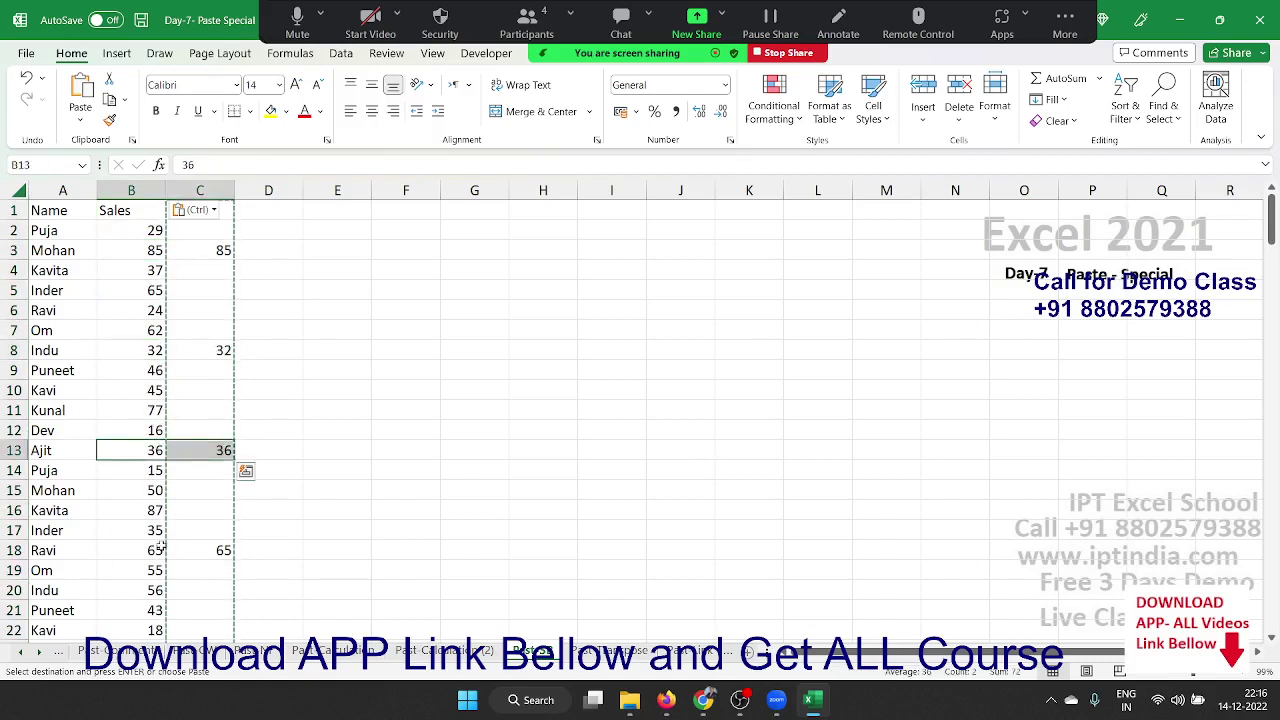
pyautogui.moveTo(160, 549); pyautogui.dragTo(210, 550)
# Reopen Paste Special for column B, tick Skip blanks, and cancel without pasting.
pyautogui.click(120, 180)
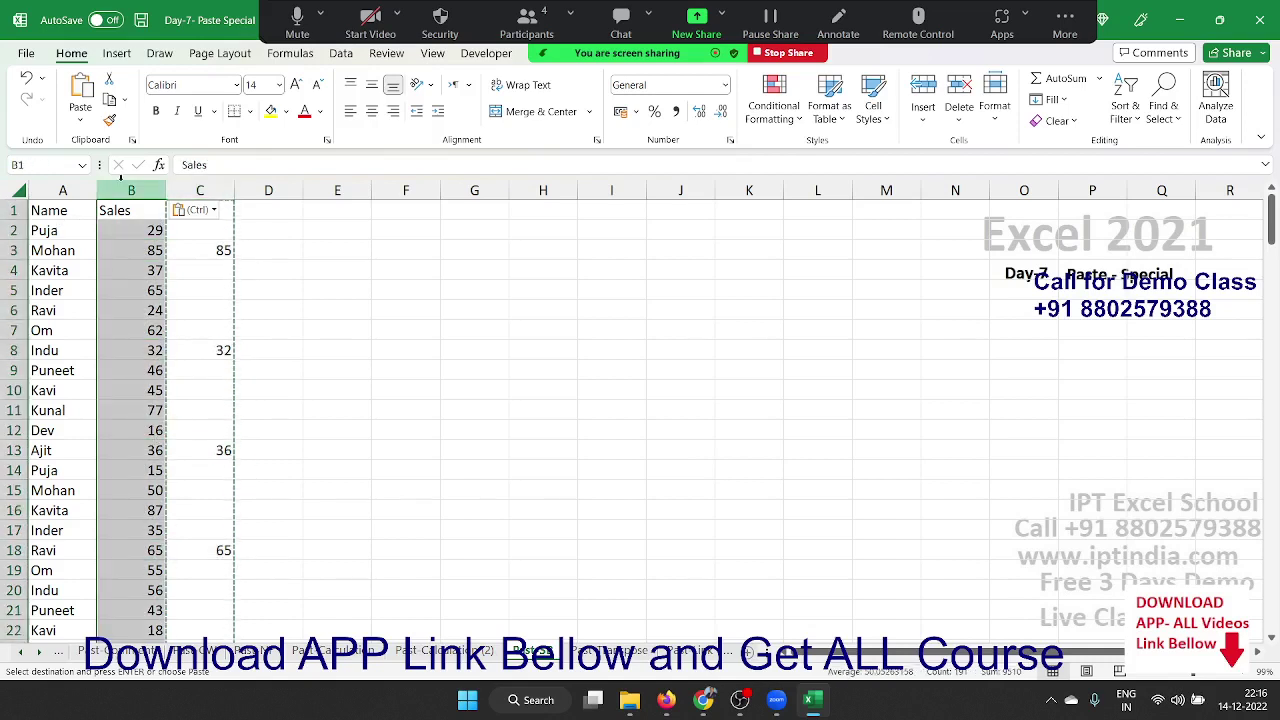
pyautogui.rightClick(122, 182)
pyautogui.click(195, 324)
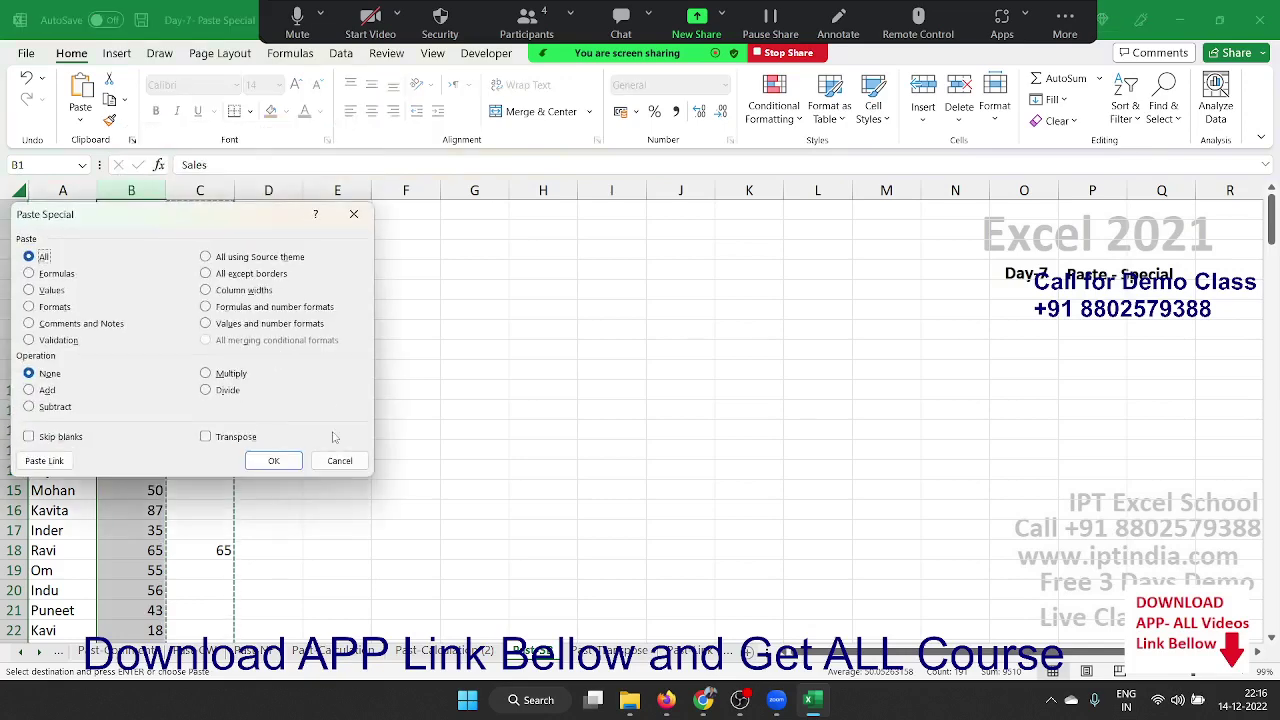
pyautogui.click(68, 440)
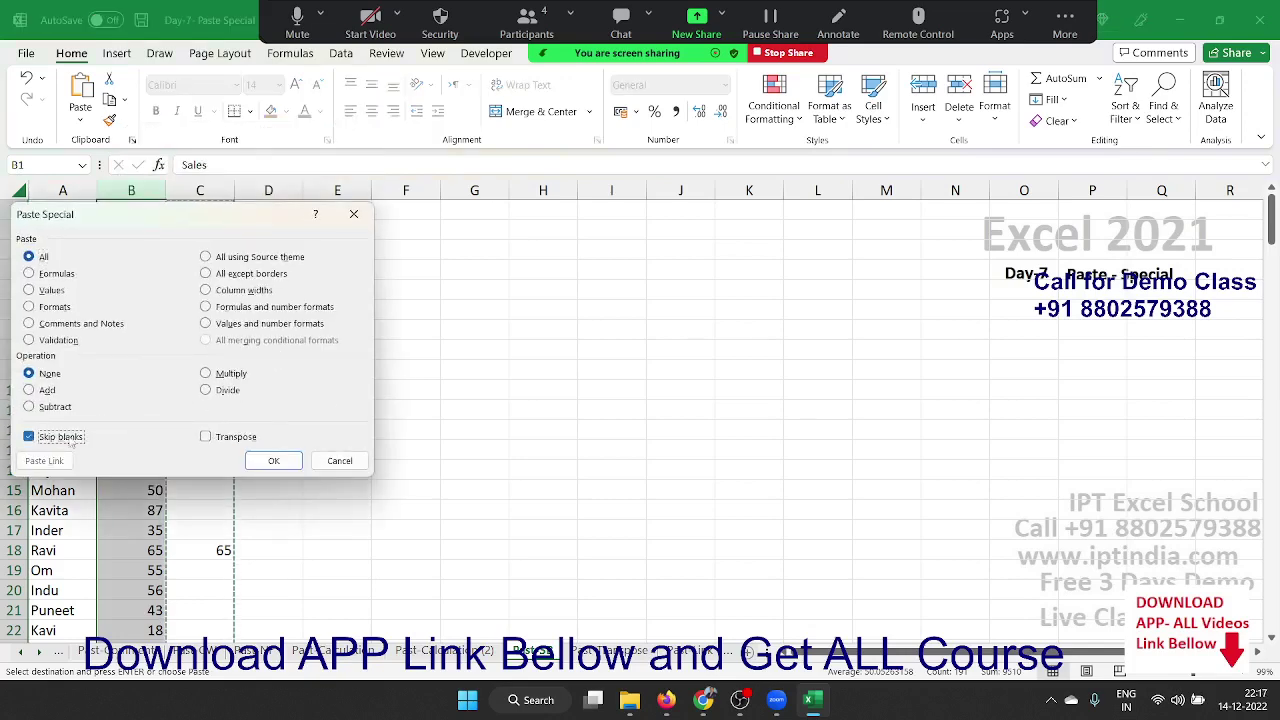
pyautogui.click(340, 461)
# Copy the Name/Sales table A1:B10 and paste it transposed at E2 as rows E2:N3.
pyautogui.click(610, 651)
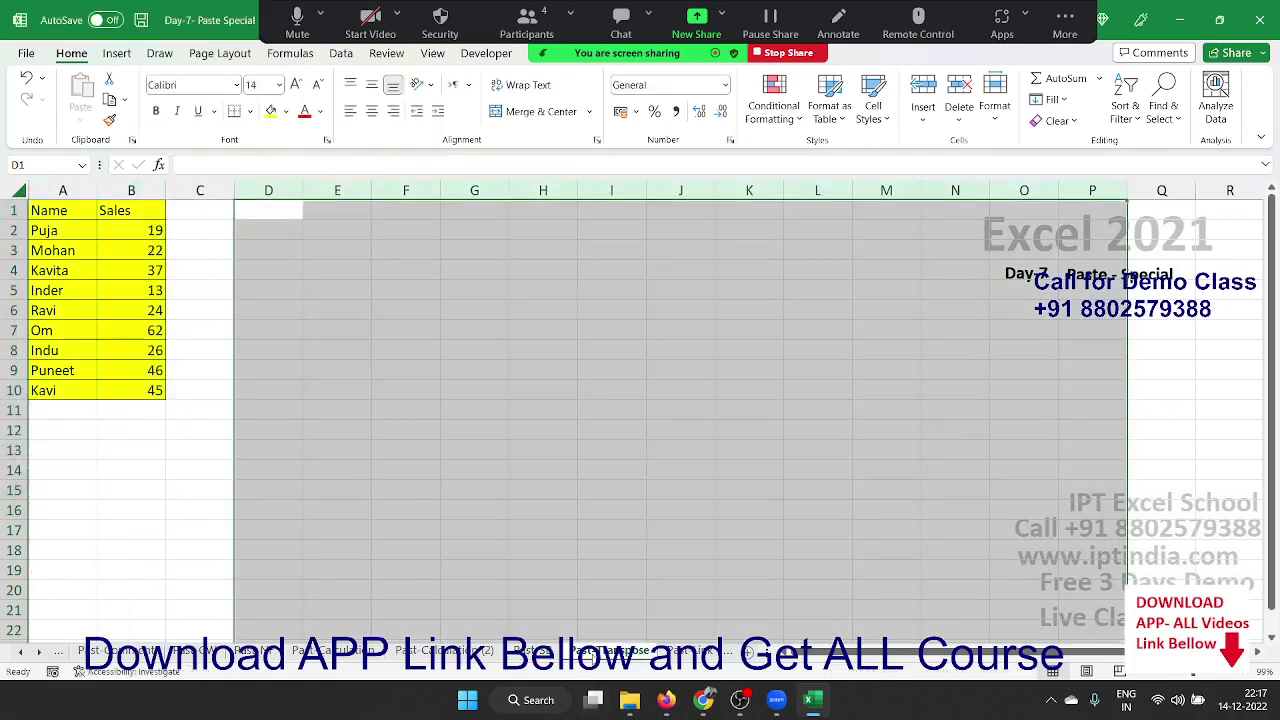
pyautogui.click(457, 505)
pyautogui.moveTo(45, 210); pyautogui.dragTo(150, 390)
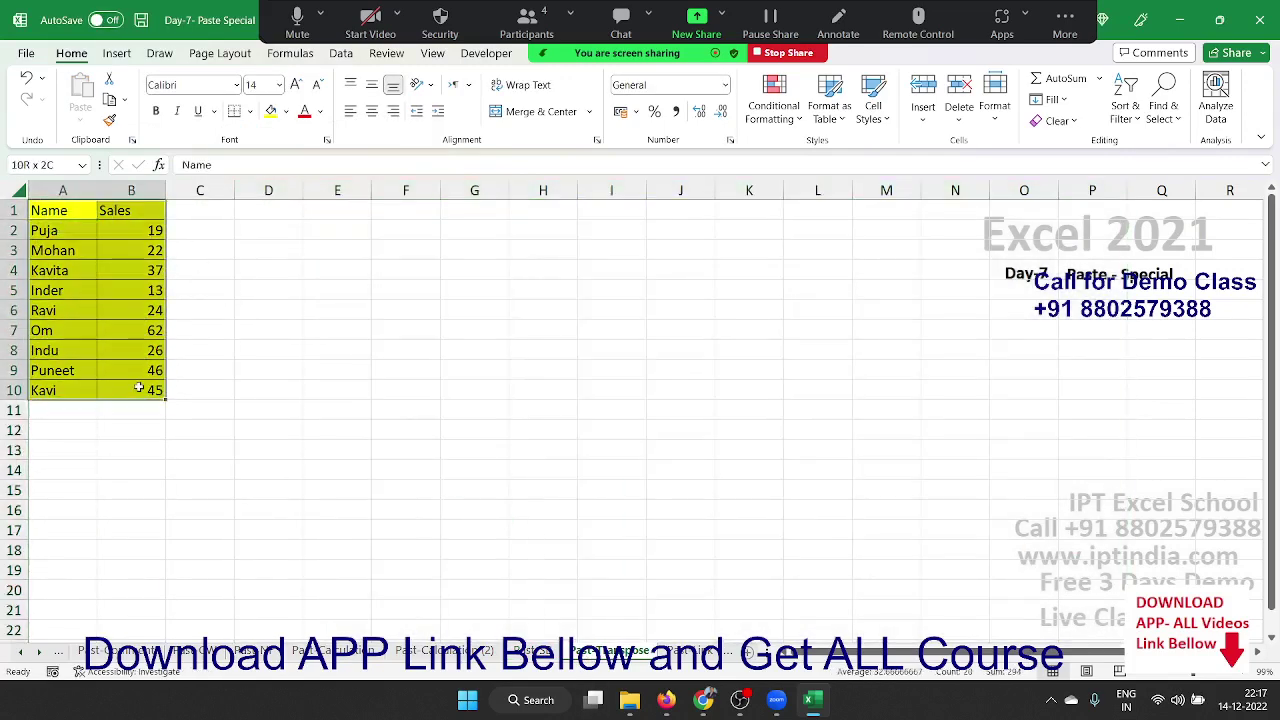
pyautogui.hotkey('ctrl', 'c')
pyautogui.rightClick(334, 229)
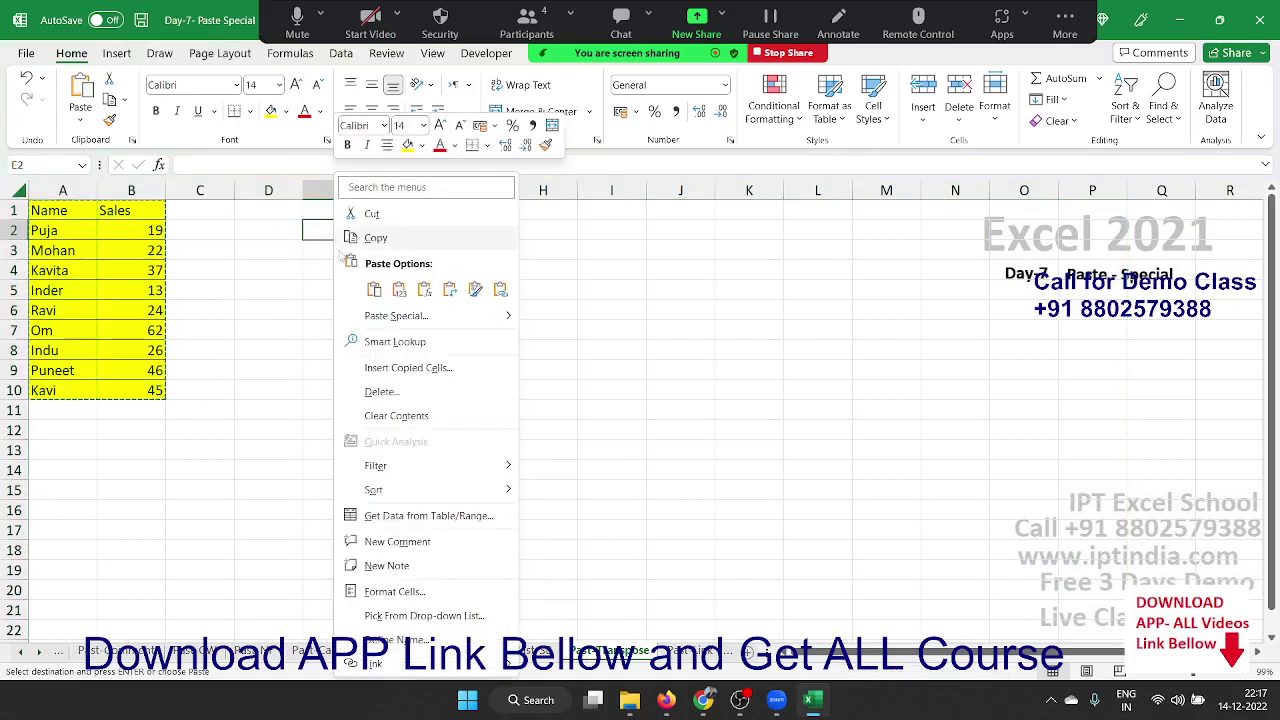
pyautogui.click(378, 324)
pyautogui.click(391, 439)
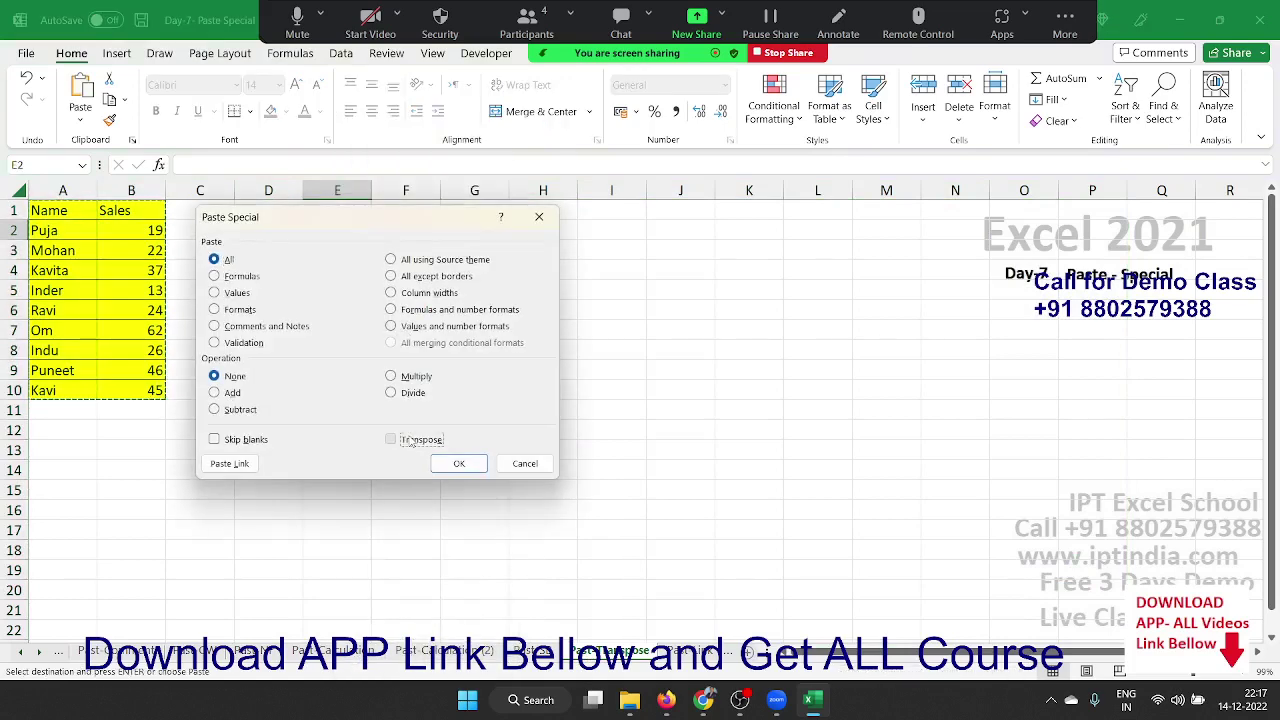
pyautogui.click(459, 465)
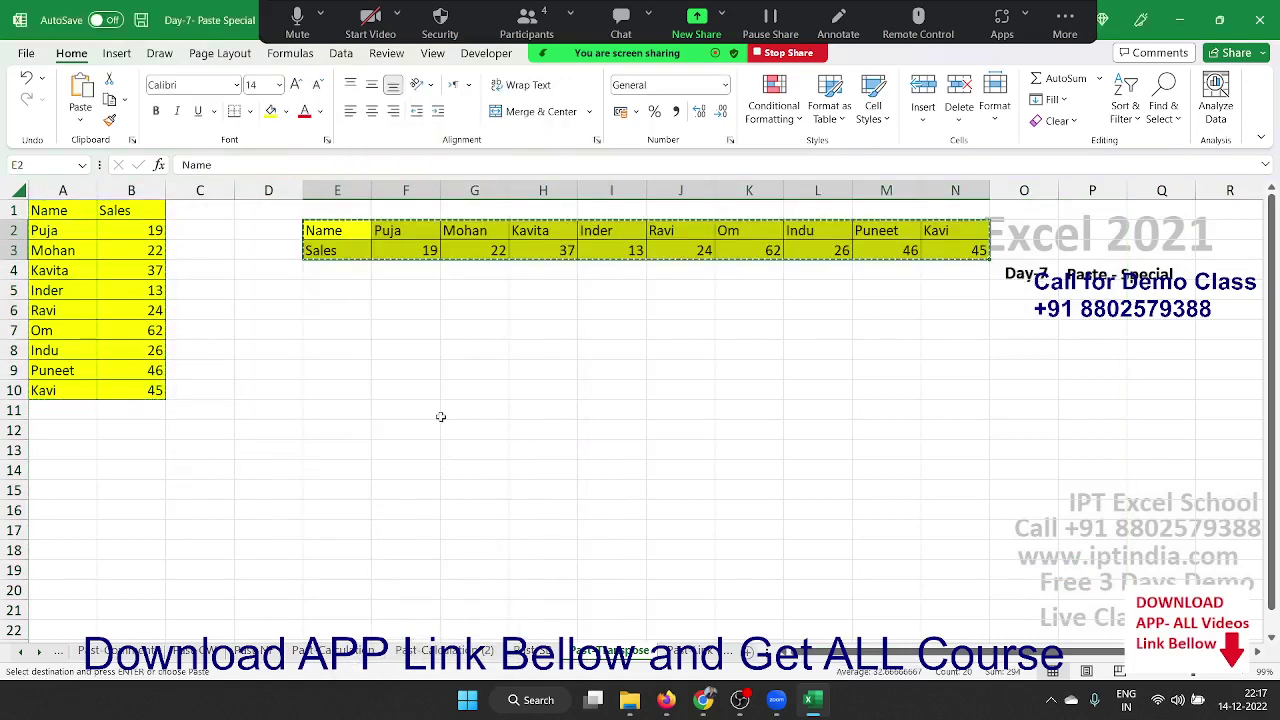
# Paste with Transpose again at E6, giving columns E6:F15, and check Mohan's Sales 22.
pyautogui.rightClick(345, 307)
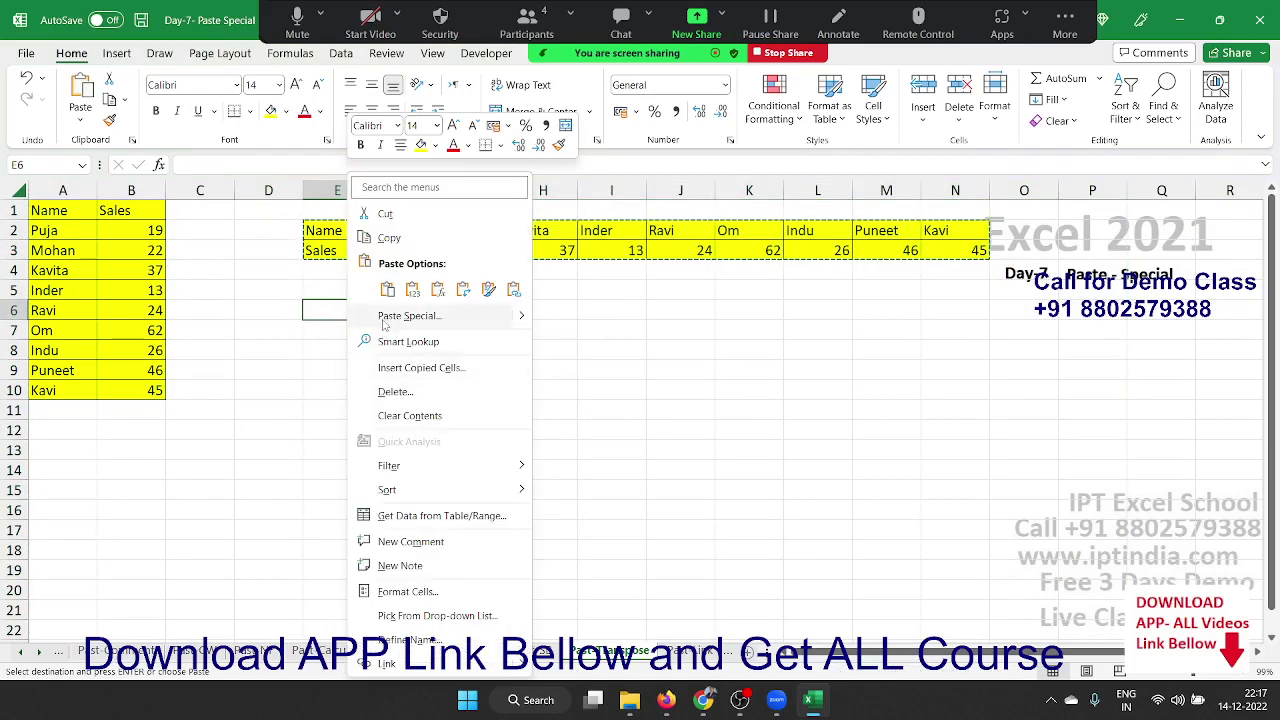
pyautogui.click(460, 317)
pyautogui.click(428, 433)
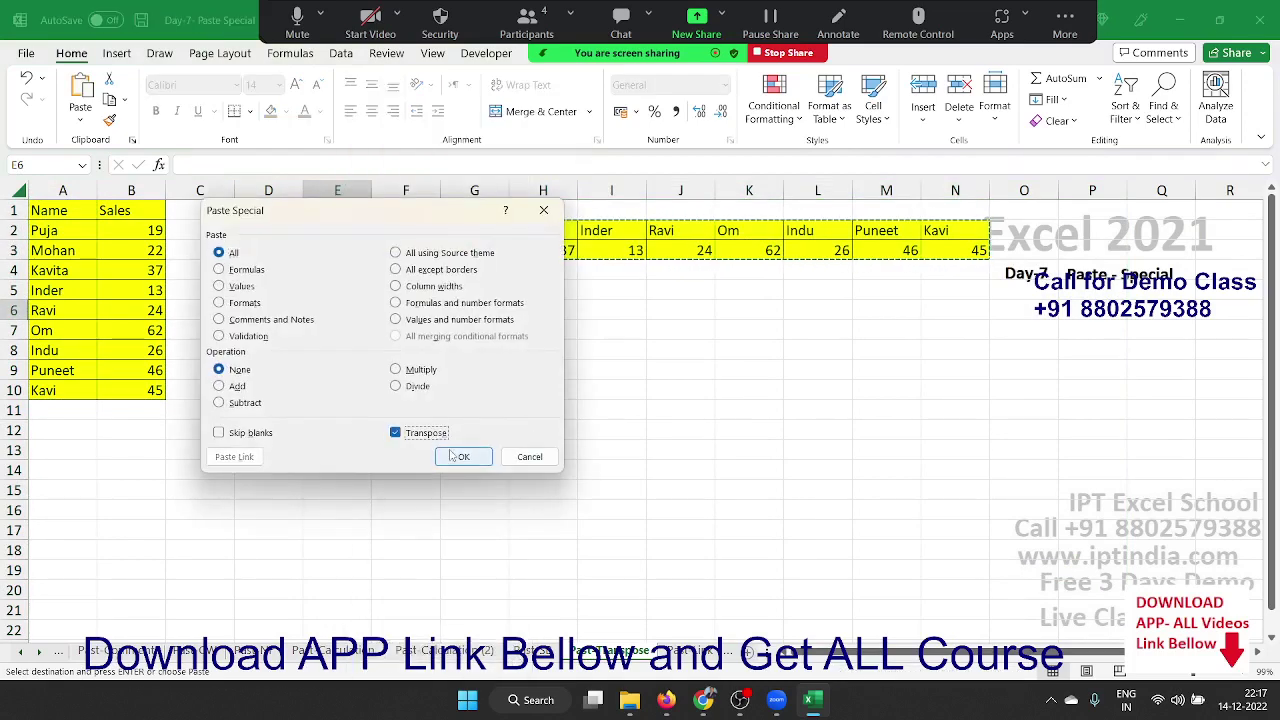
pyautogui.click(460, 457)
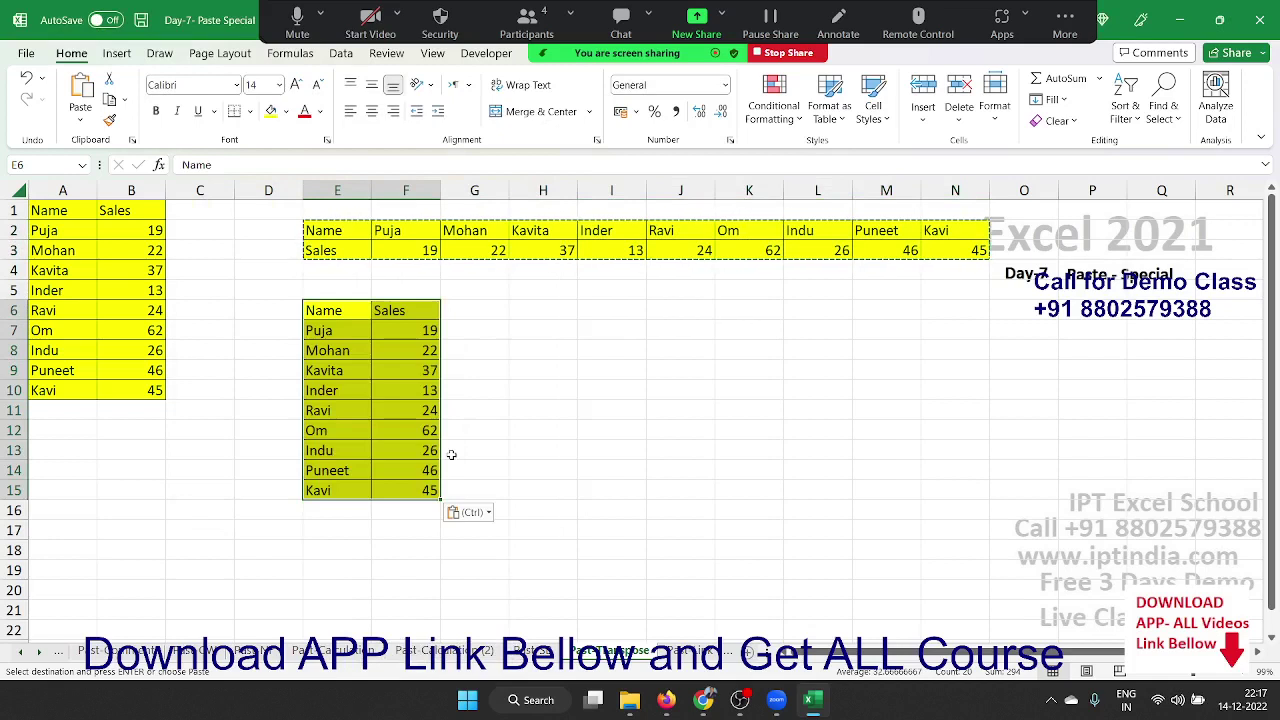
pyautogui.click(365, 352)
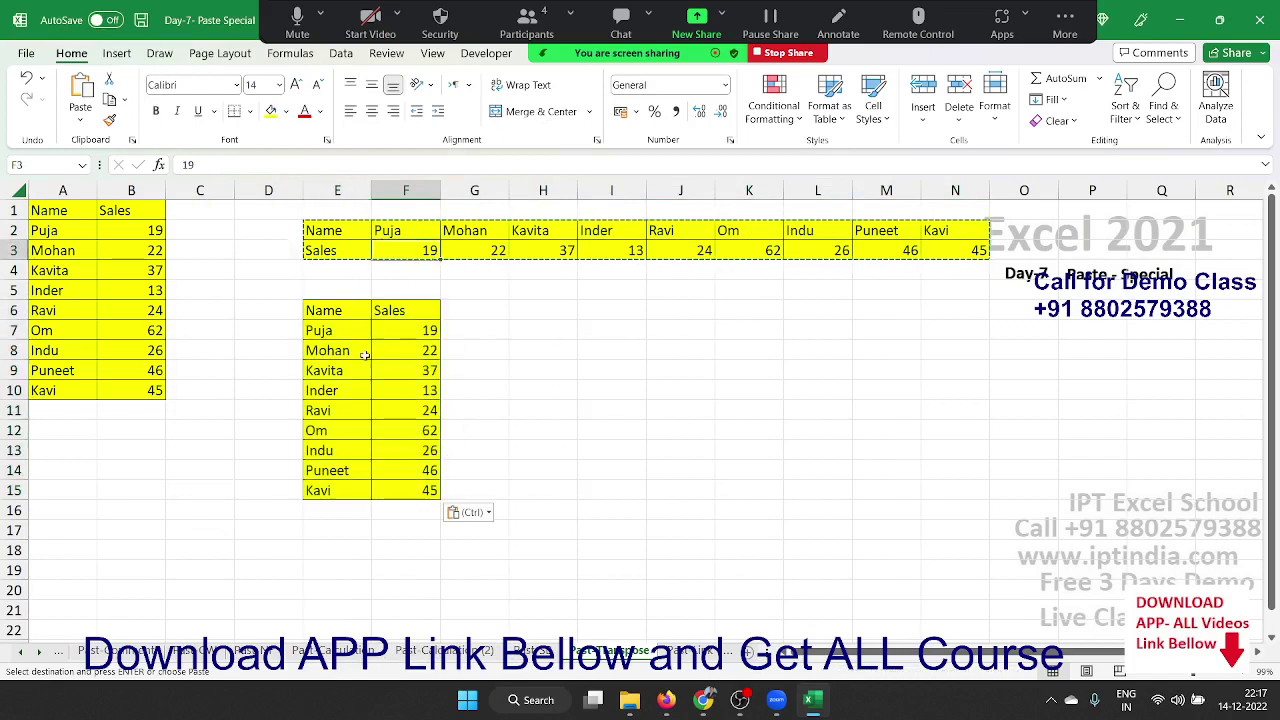
pyautogui.click(497, 246)
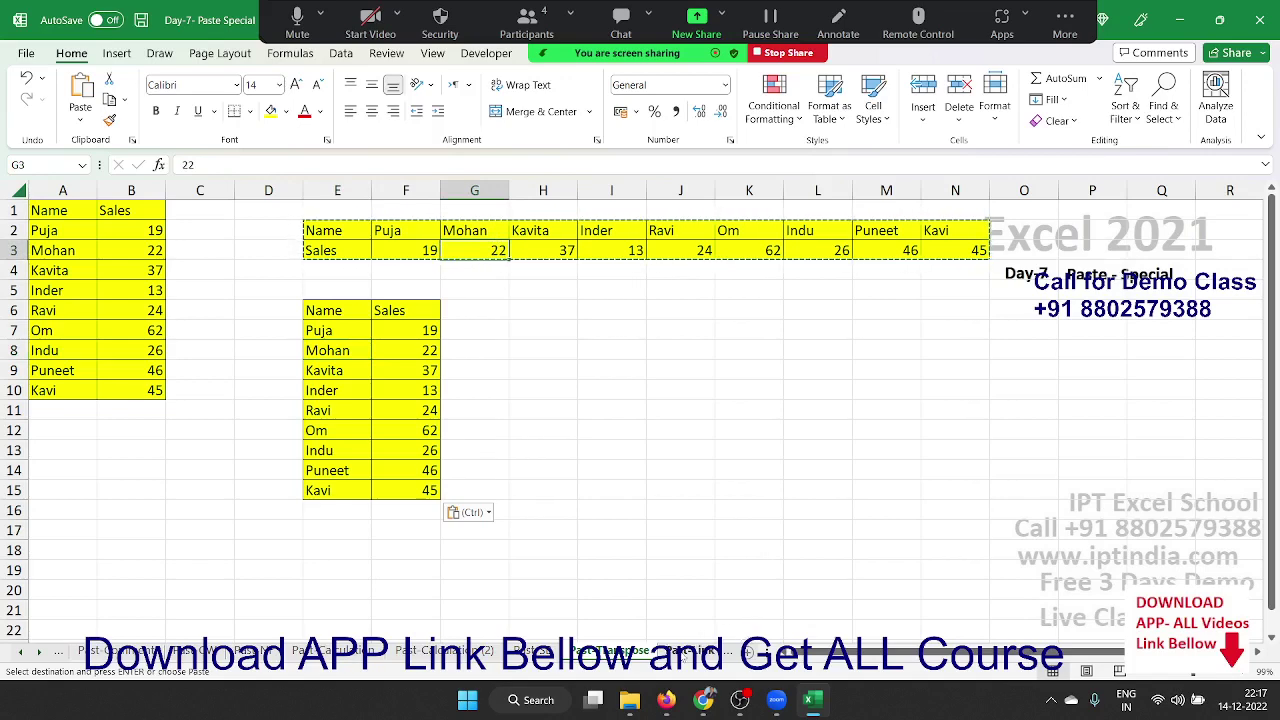
pyautogui.click(690, 651)
pyautogui.click(539, 404)
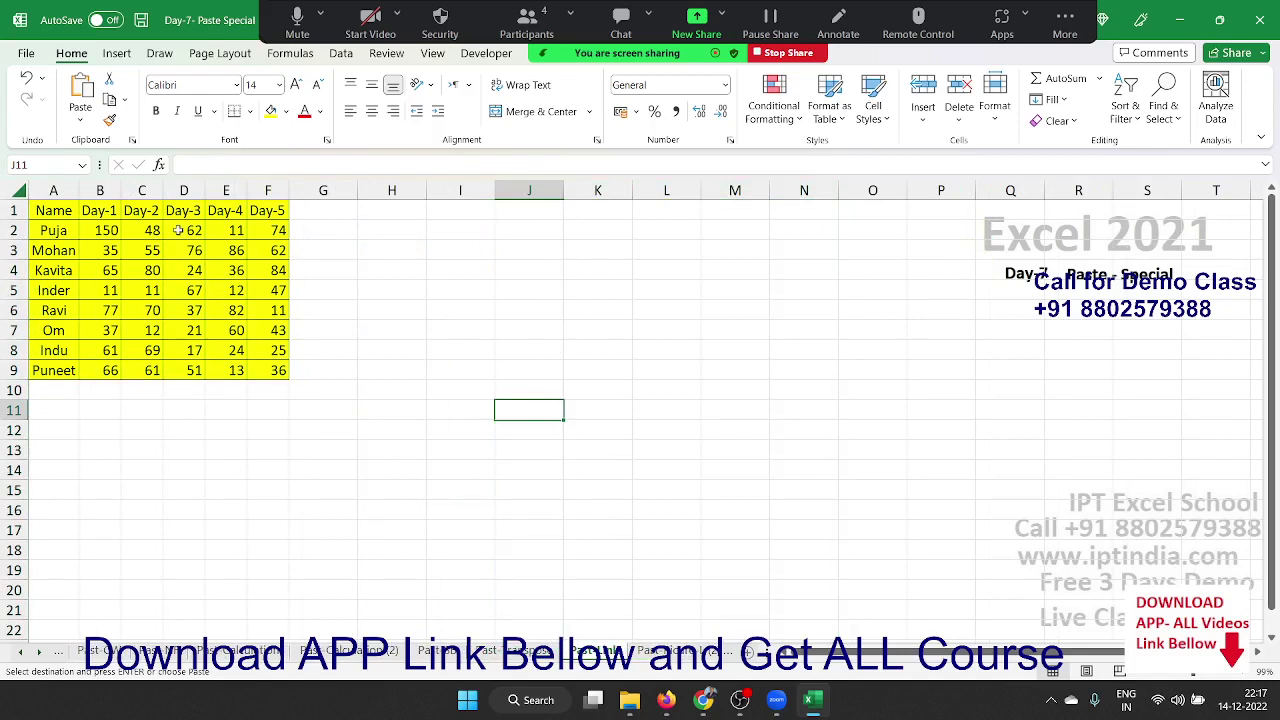
# Link L2 to Puja's Day-1 mark with the formula =B2.
pyautogui.click(108, 230)
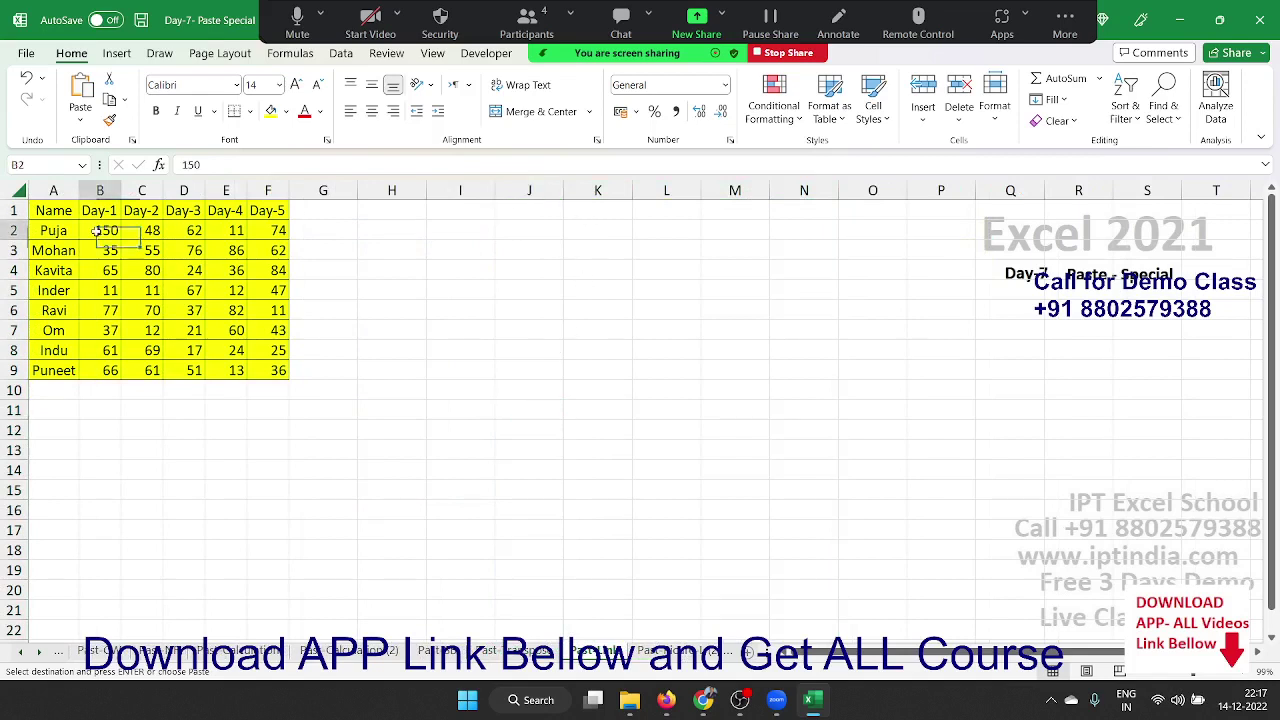
pyautogui.click(640, 233)
pyautogui.write('=')
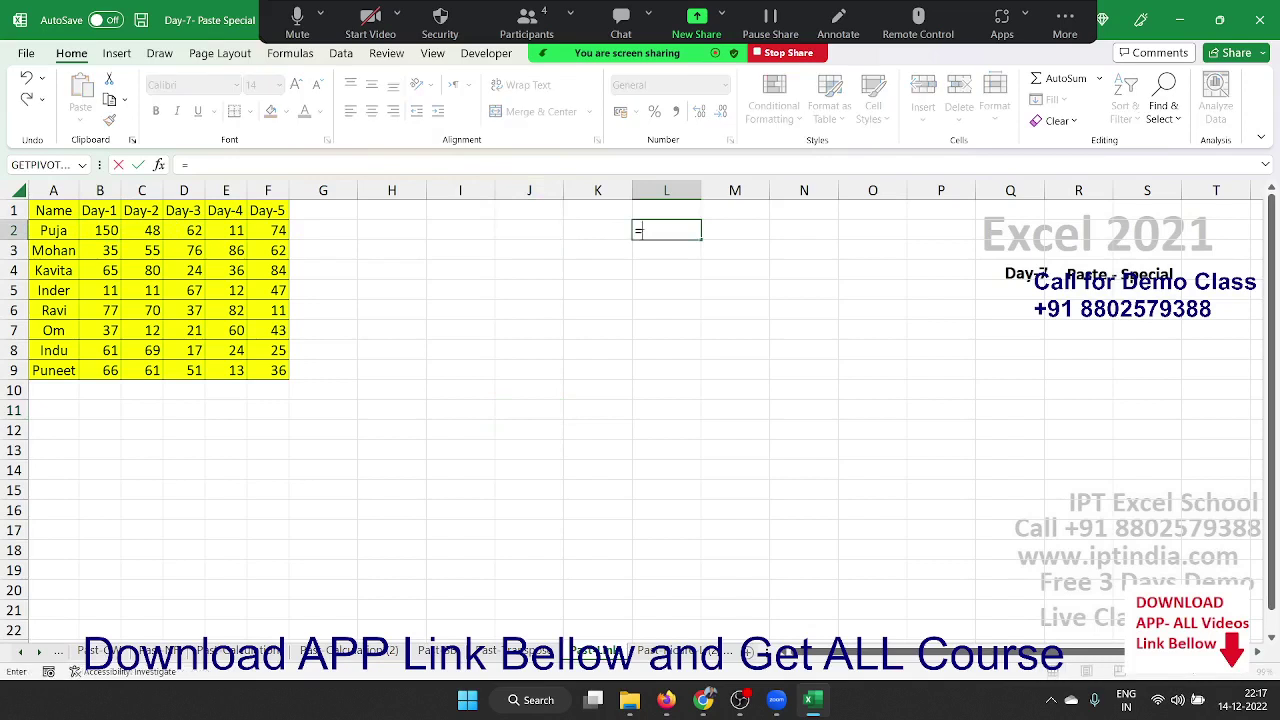
pyautogui.click(110, 230)
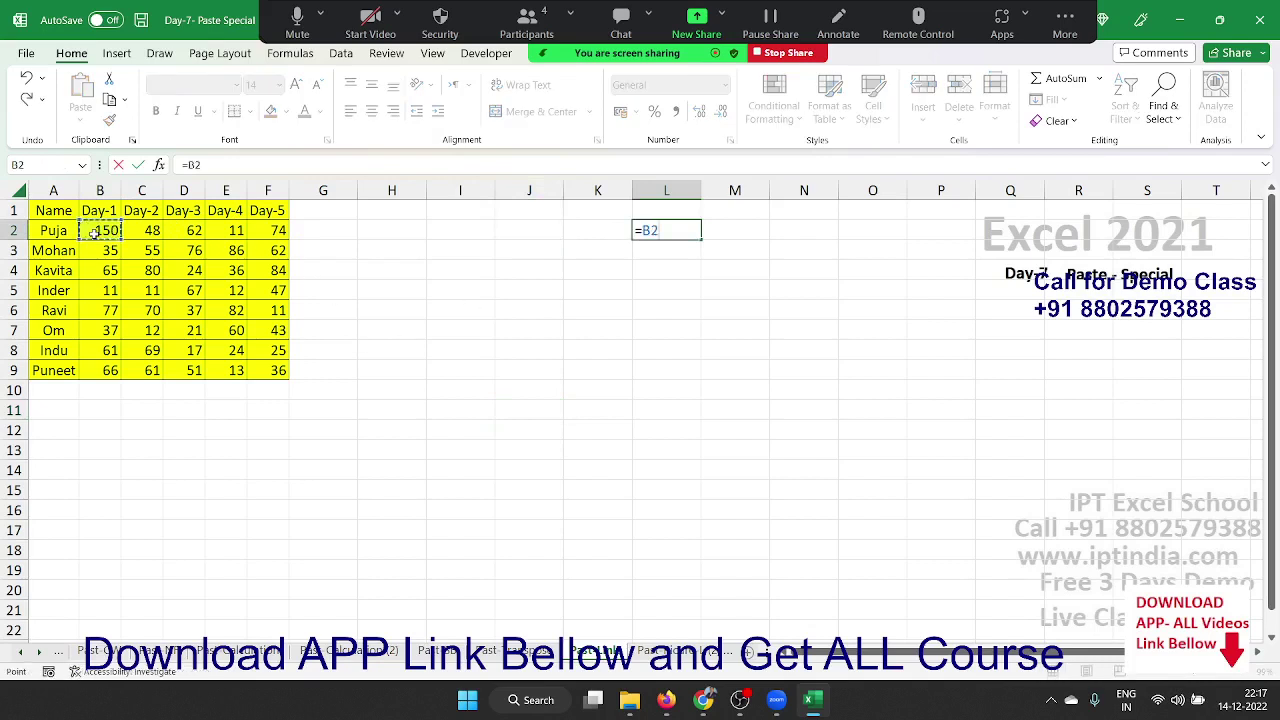
pyautogui.press('Return')
# Change Puja's Day-1 mark in B2 to 90 and check L2 updates.
pyautogui.click(94, 233)
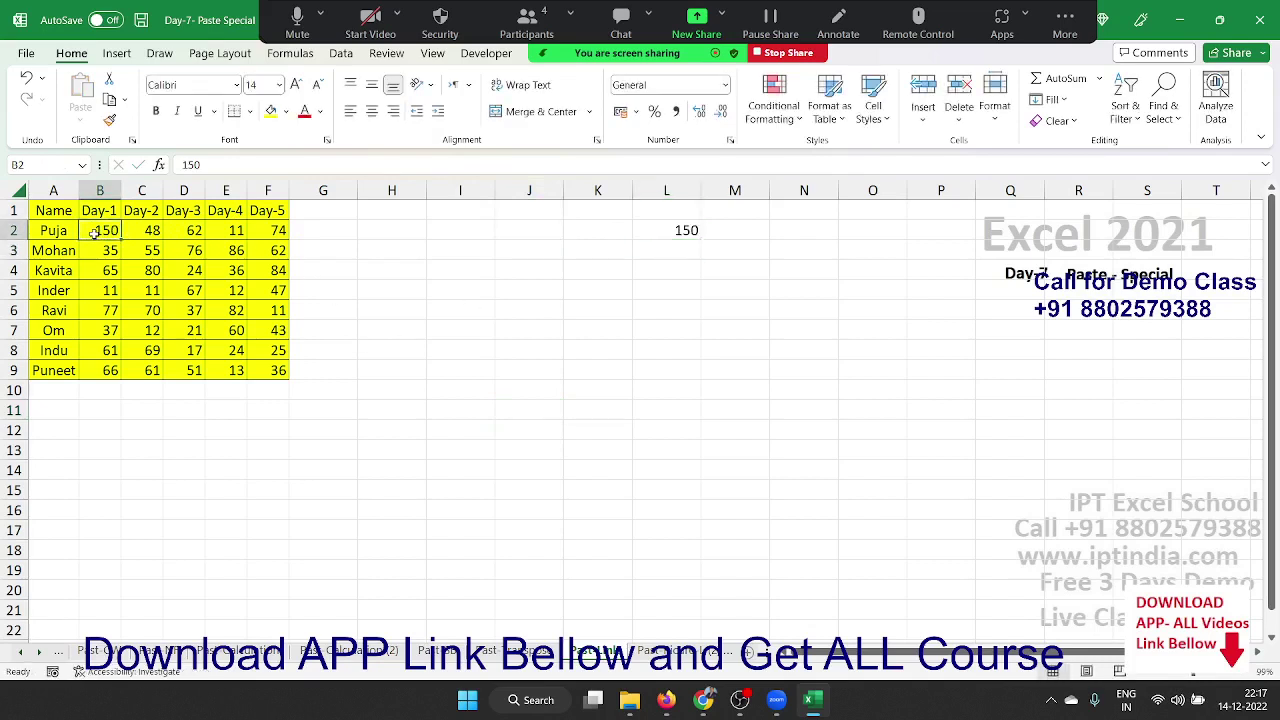
pyautogui.write('90')
pyautogui.press('Return')
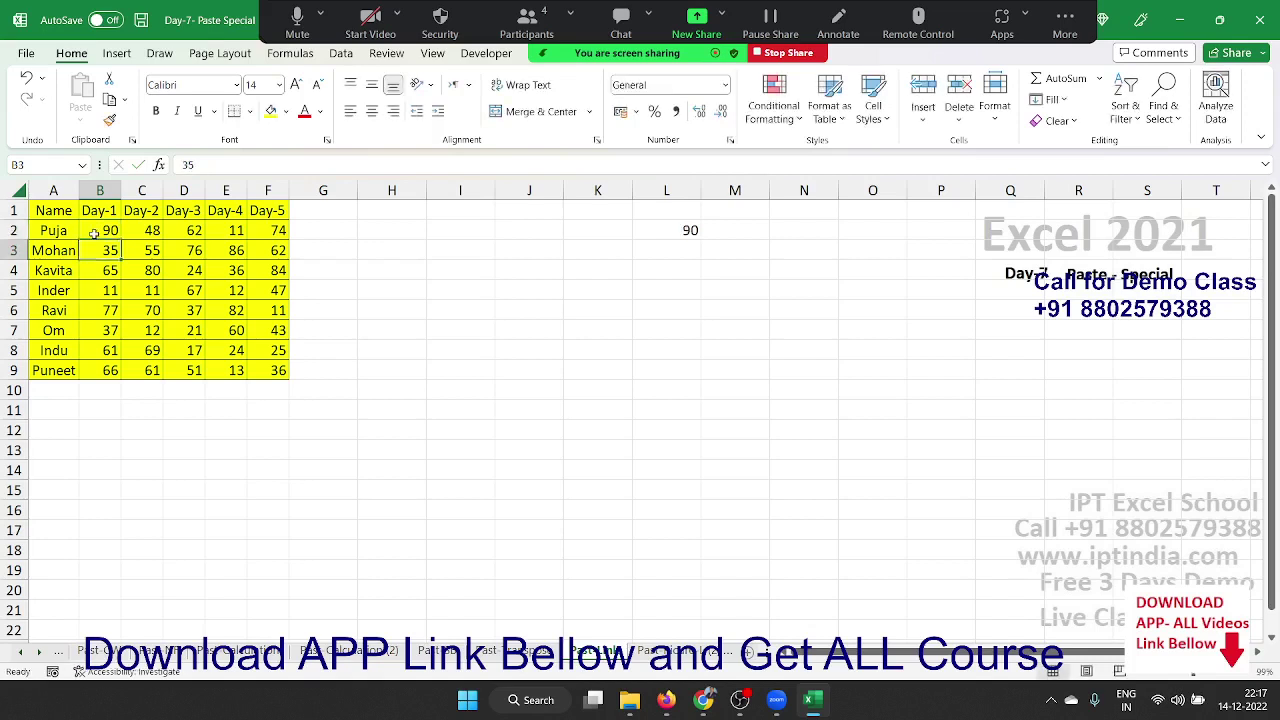
pyautogui.click(686, 228)
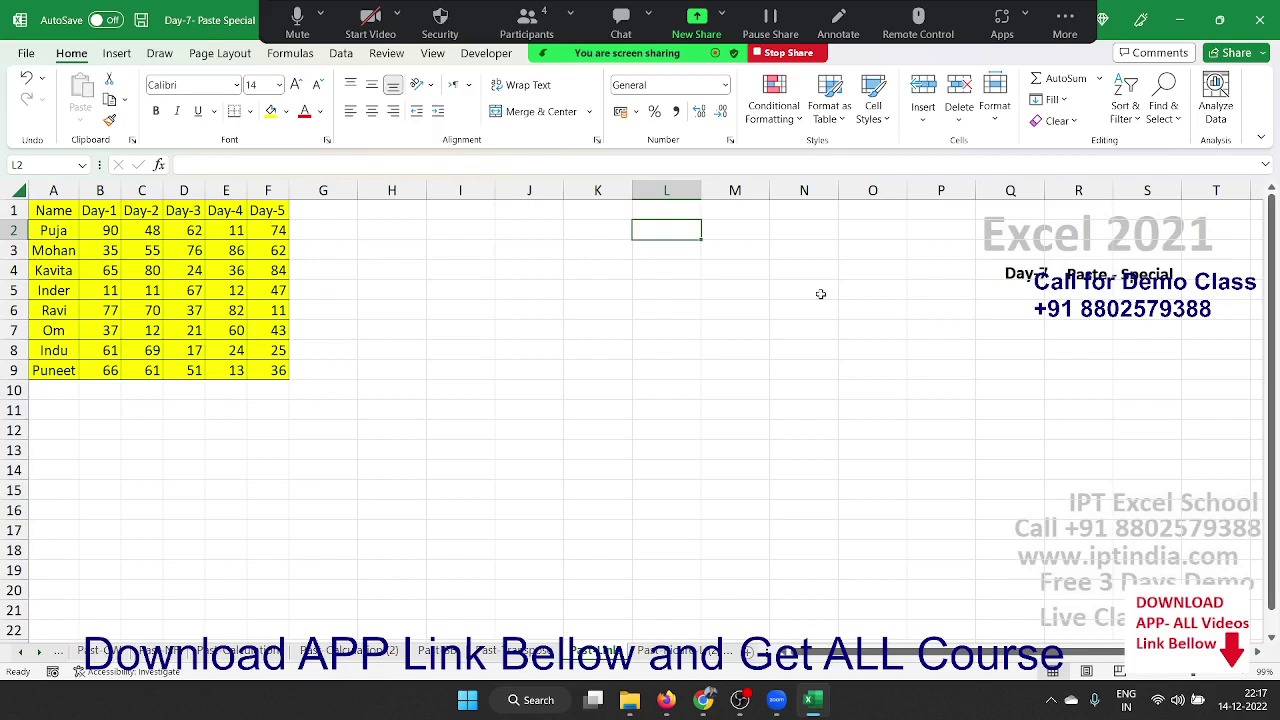
# Paste-link the Name, Day-3 and Day-5 columns into L1:N9.
pyautogui.moveTo(48, 212); pyautogui.dragTo(64, 371)
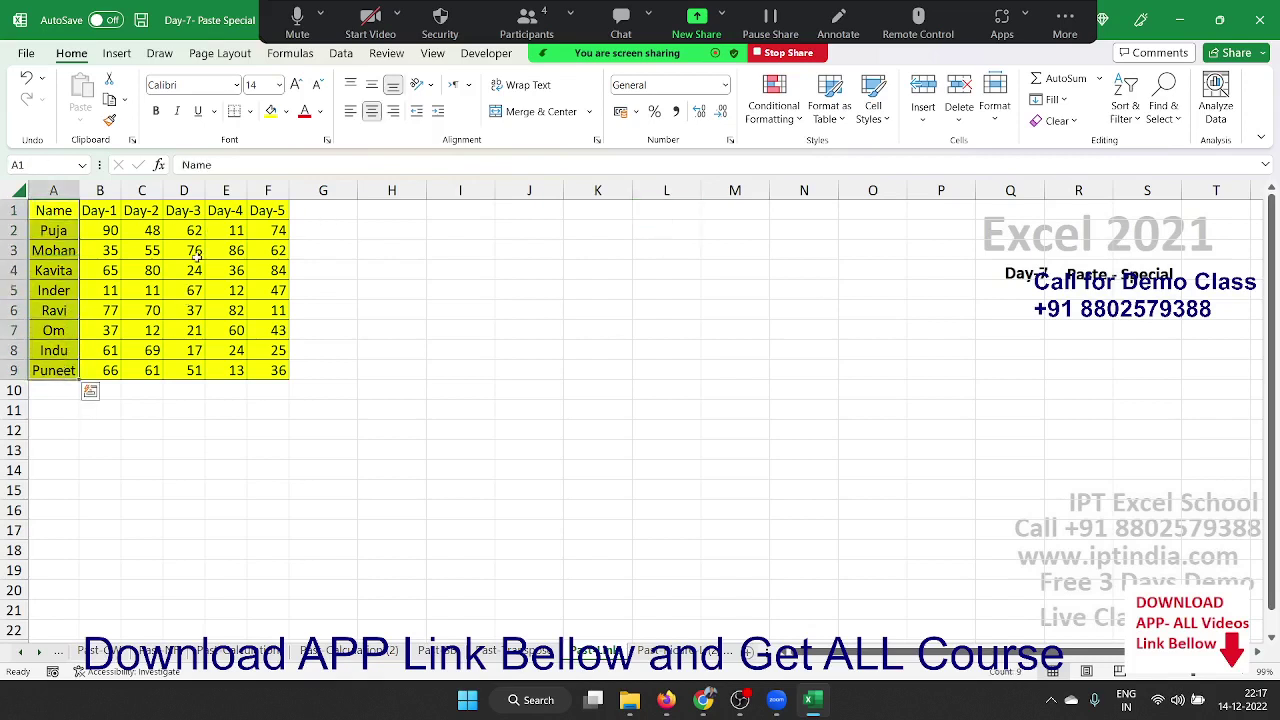
pyautogui.keyDown('ctrl'); pyautogui.moveTo(190, 212); pyautogui.dragTo(188, 365); pyautogui.keyUp('ctrl')
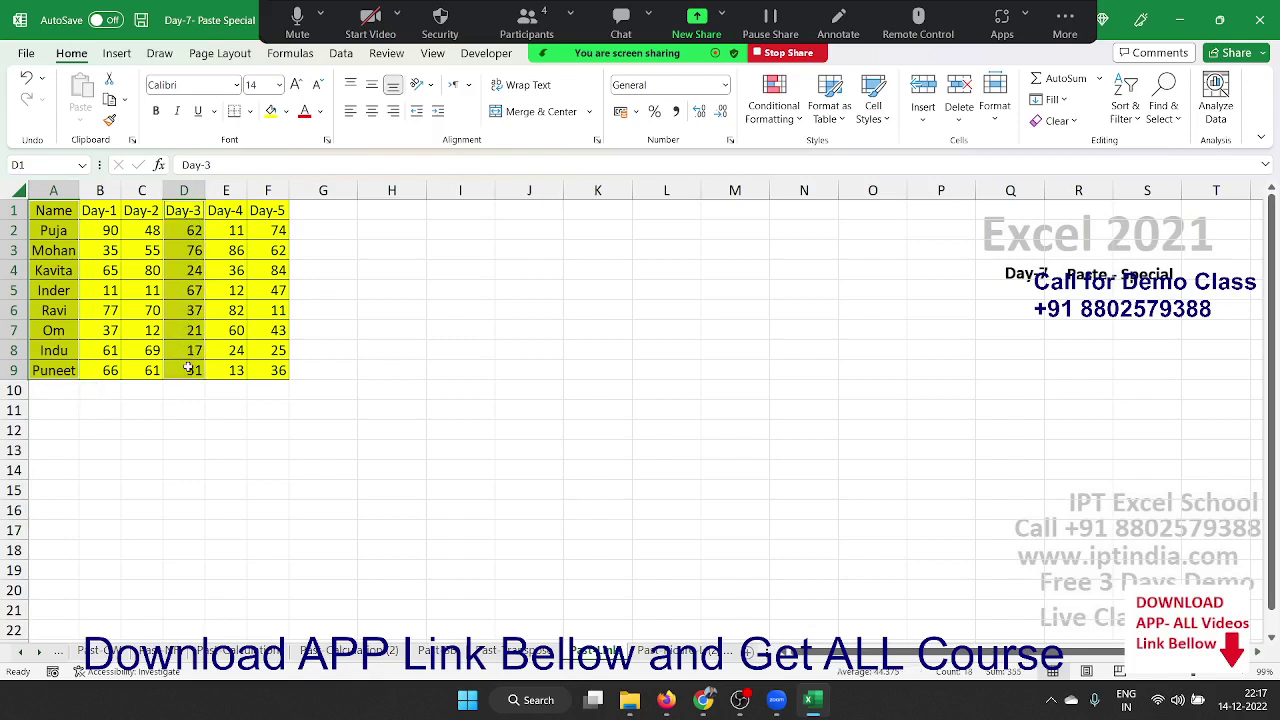
pyautogui.keyDown('ctrl'); pyautogui.moveTo(262, 220); pyautogui.dragTo(273, 373); pyautogui.keyUp('ctrl')
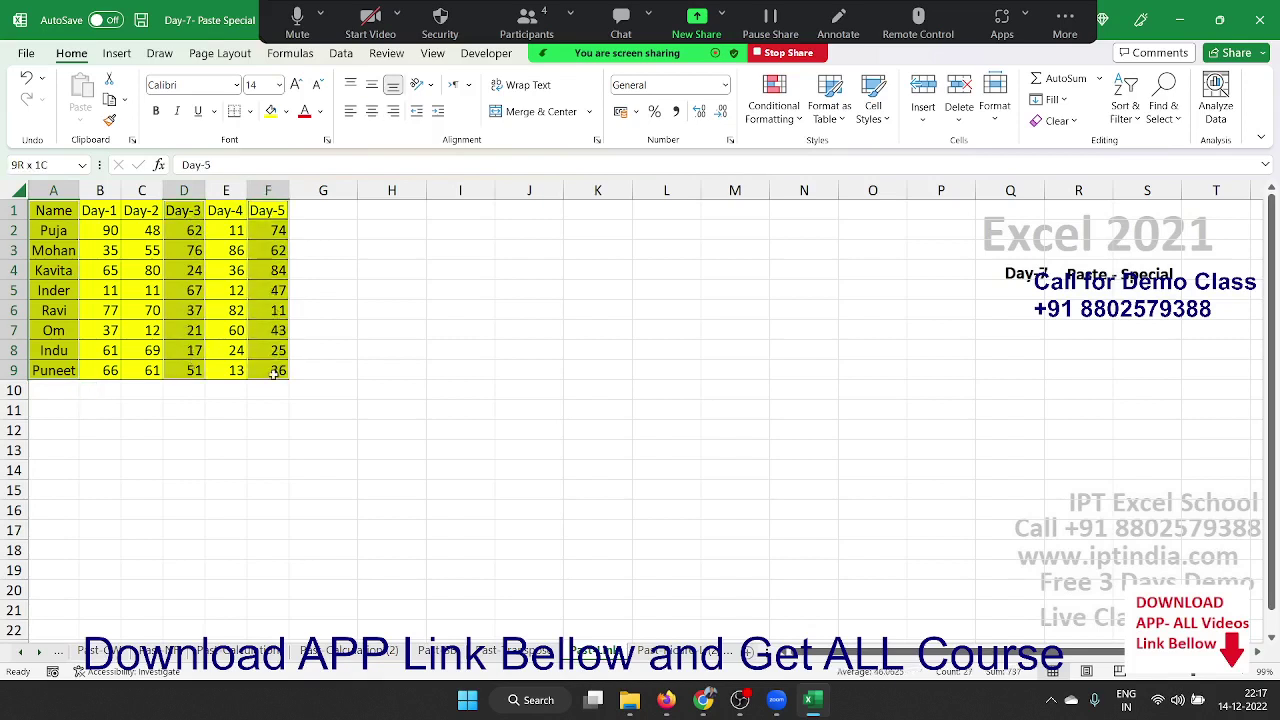
pyautogui.hotkey('ctrl', 'c')
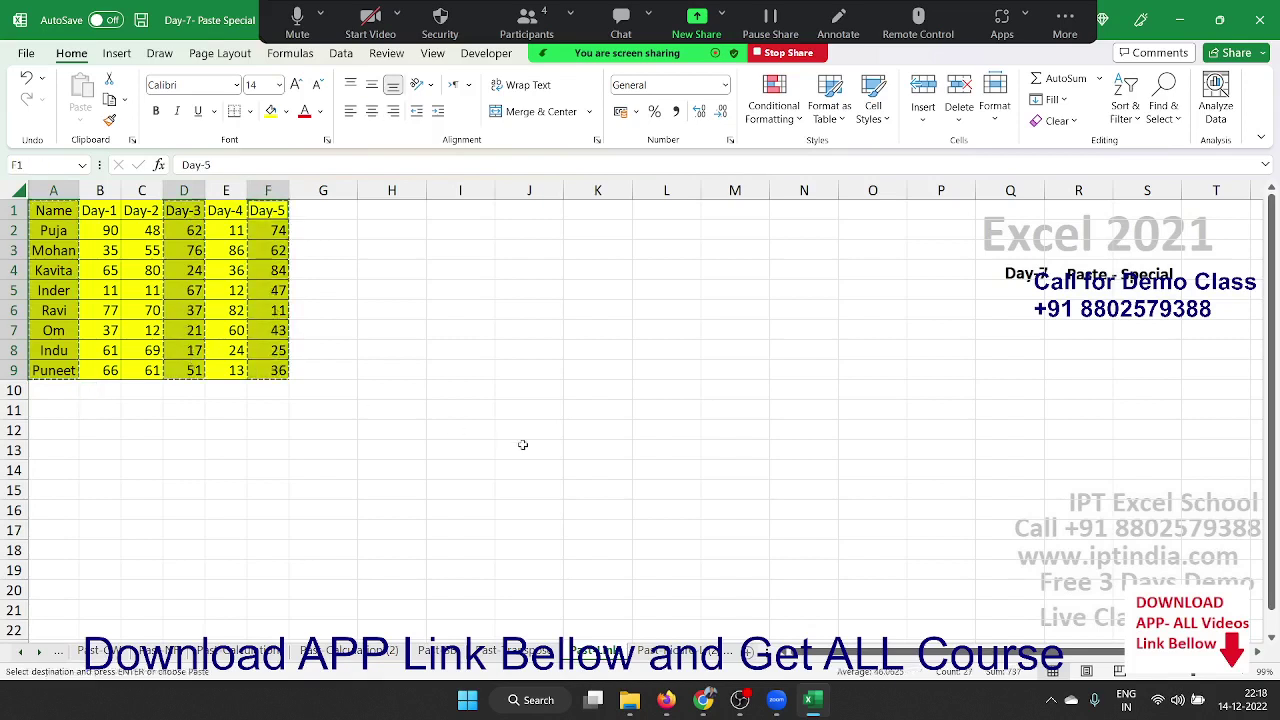
pyautogui.click(688, 214)
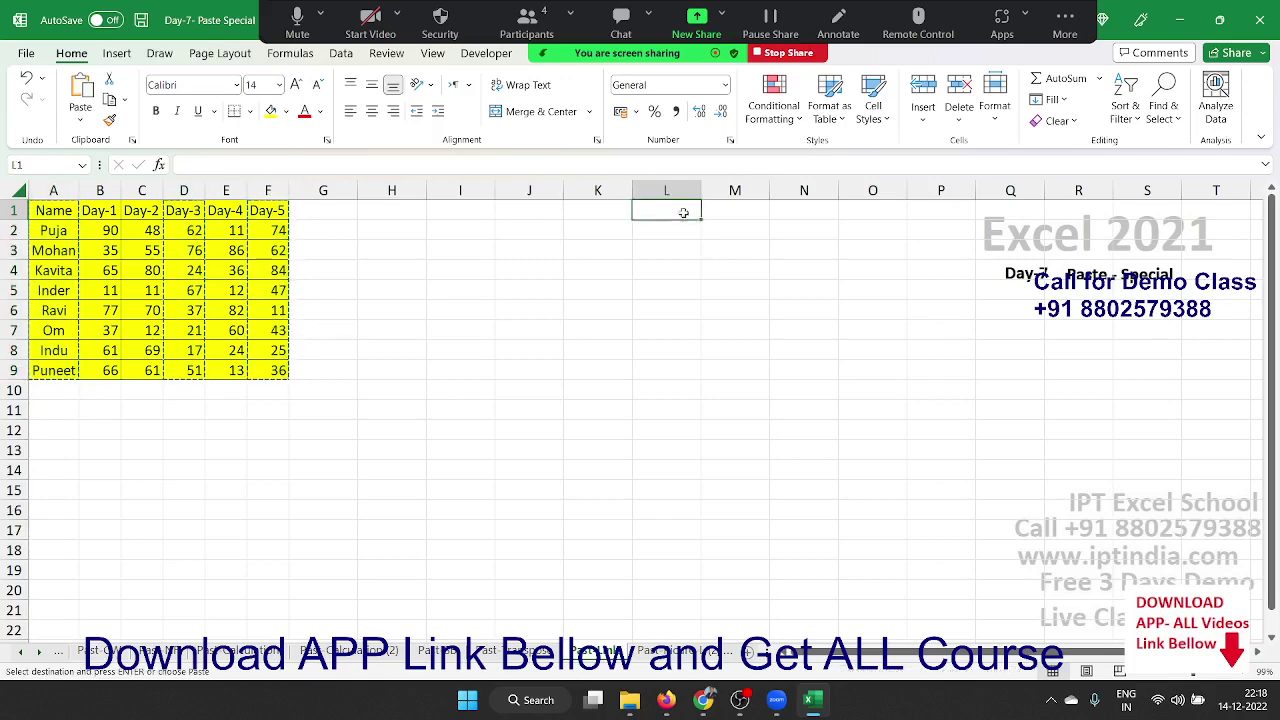
pyautogui.rightClick(688, 214)
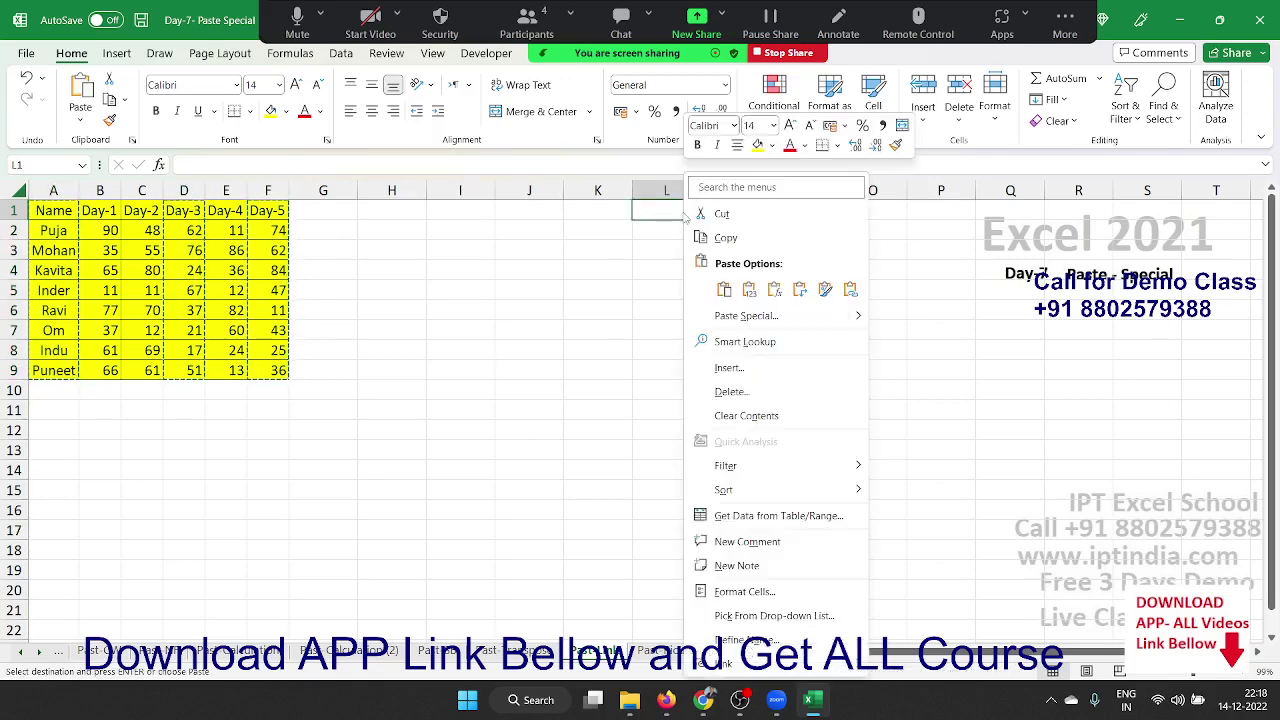
pyautogui.click(745, 315)
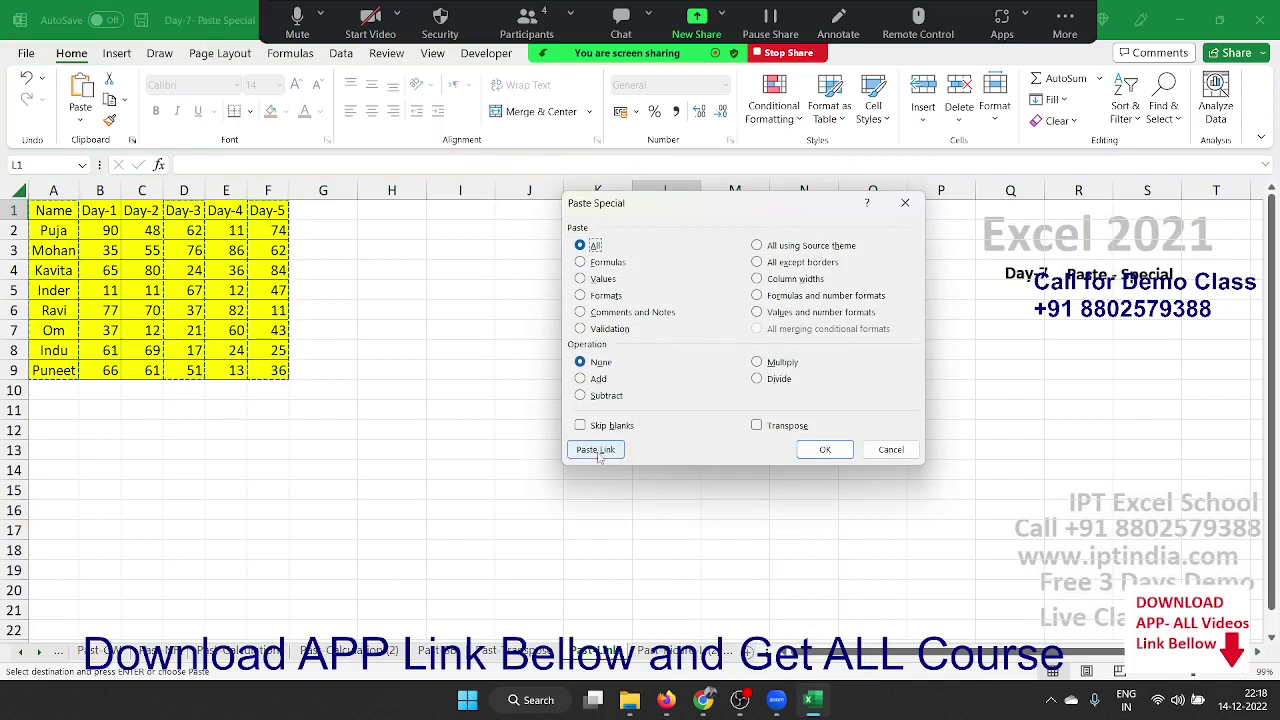
pyautogui.click(597, 450)
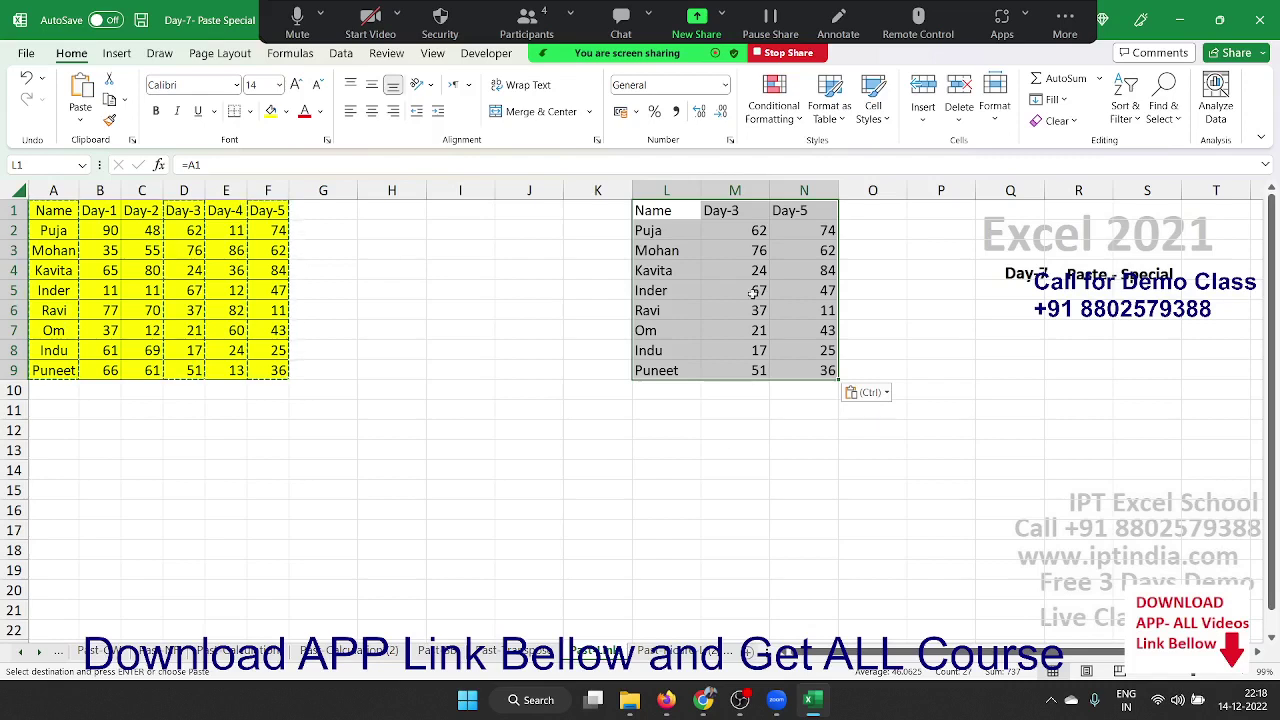
pyautogui.click(735, 290)
# Change D2 to 26, confirm M3 follows, then go to the sheet with the table pictures.
pyautogui.press('Escape')
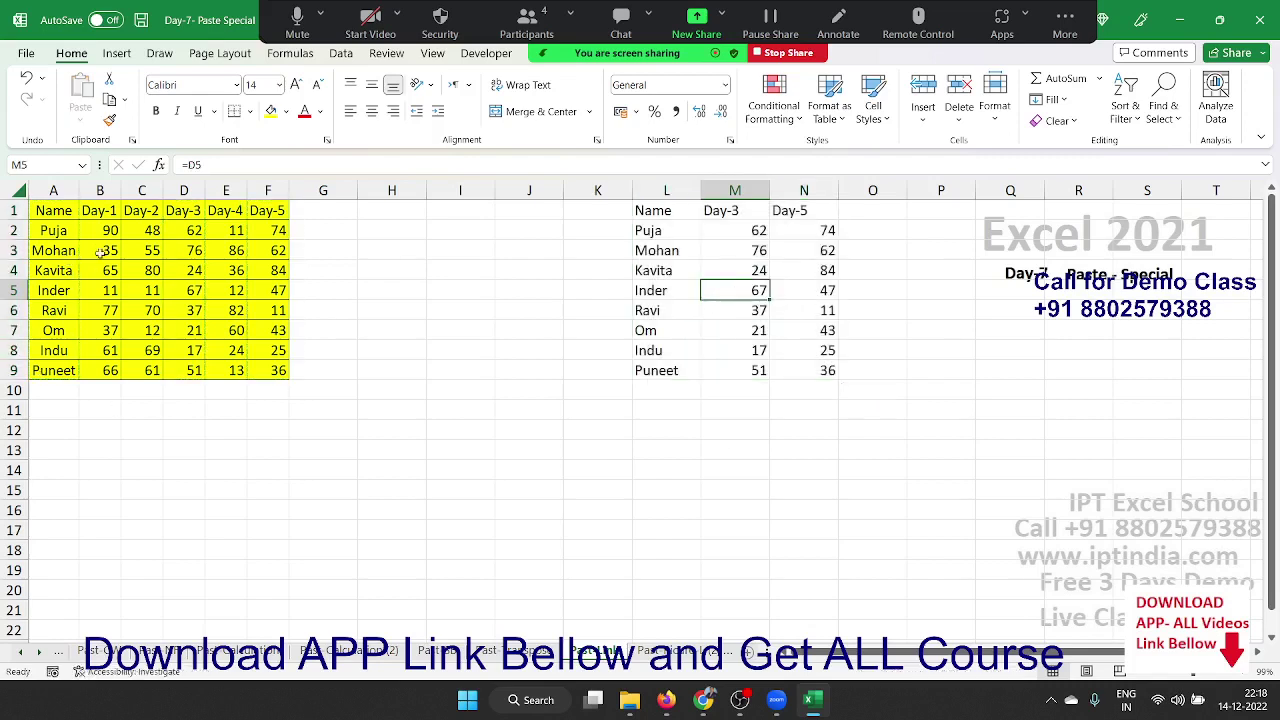
pyautogui.click(184, 231)
pyautogui.write('2')
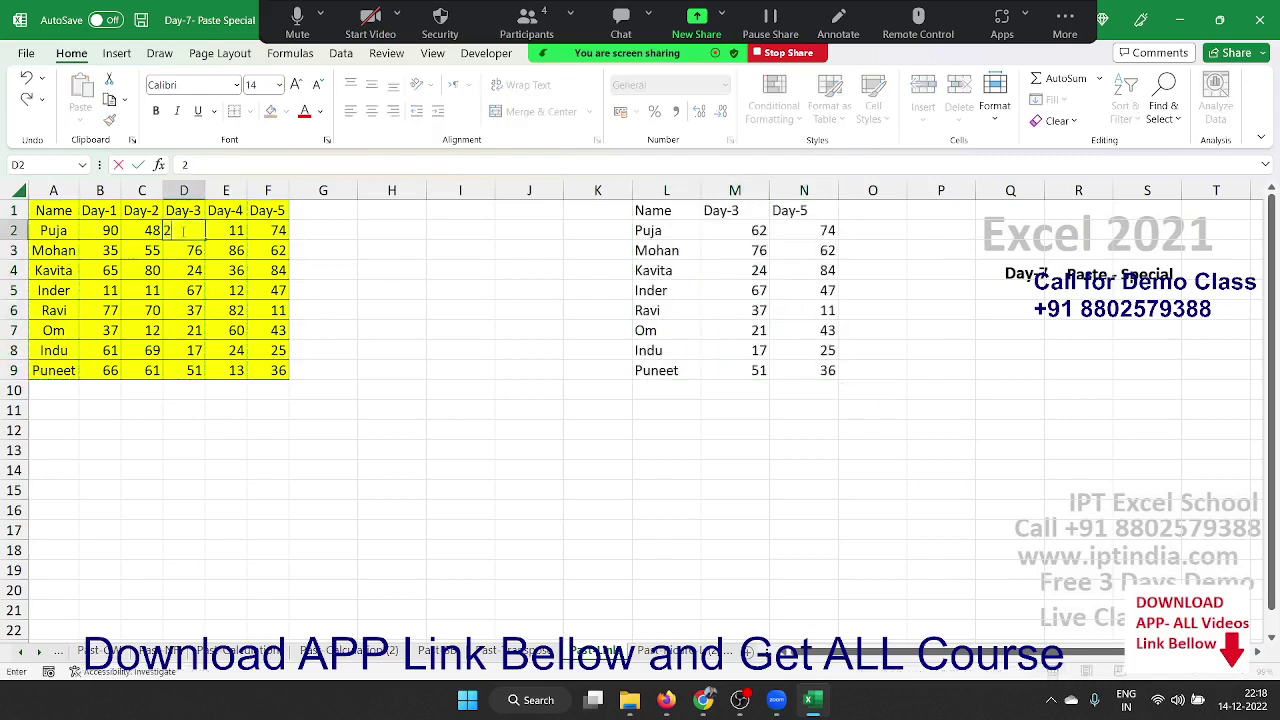
pyautogui.write('6')
pyautogui.press('Return')
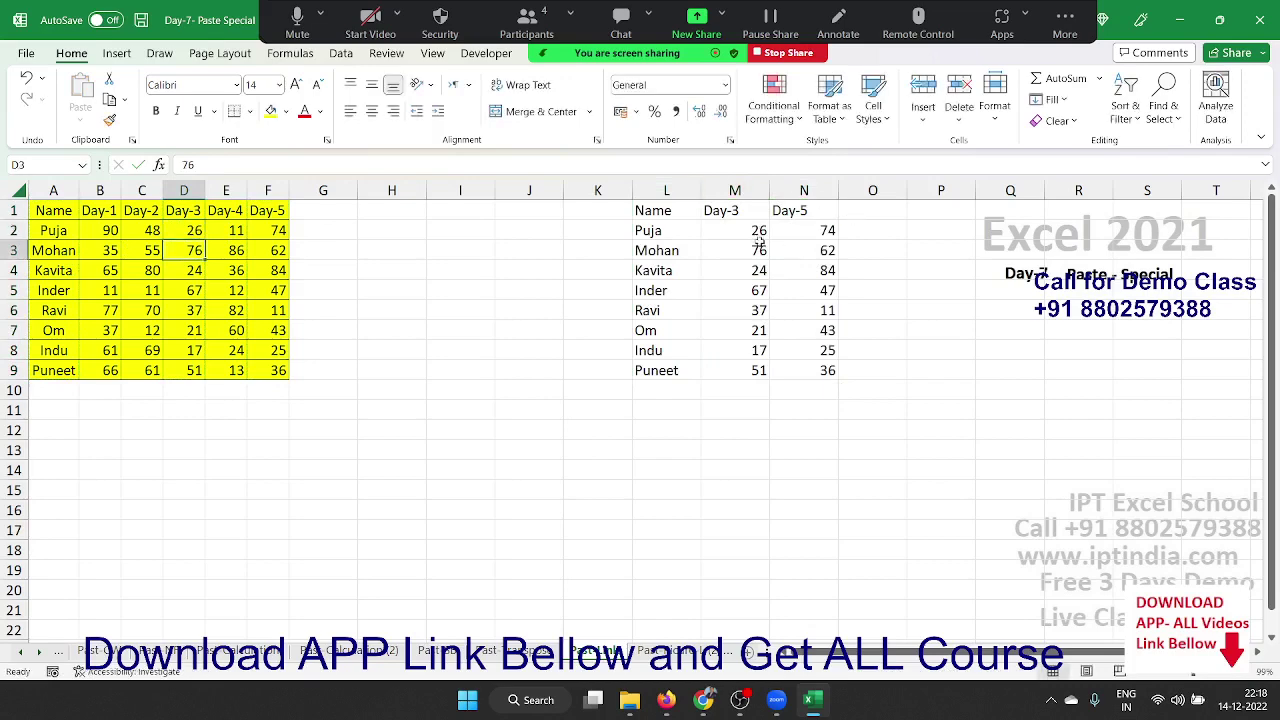
pyautogui.click(759, 246)
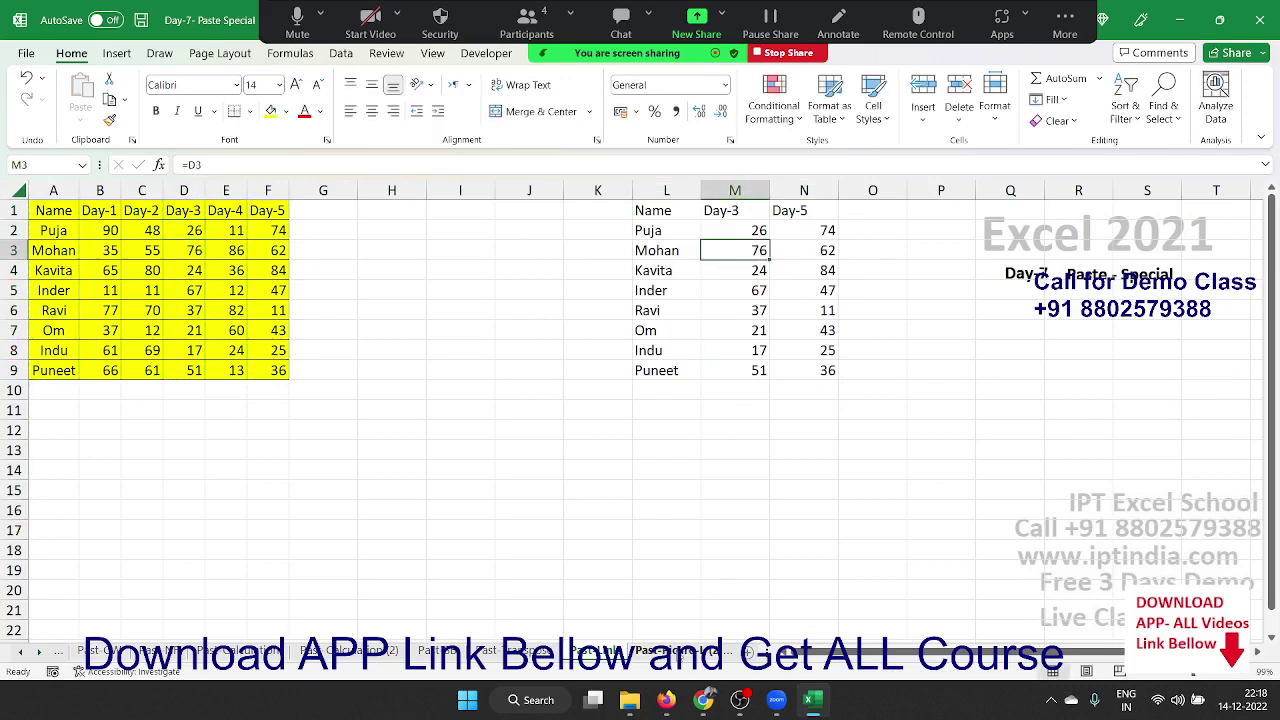
pyautogui.click(675, 651)
pyautogui.click(605, 504)
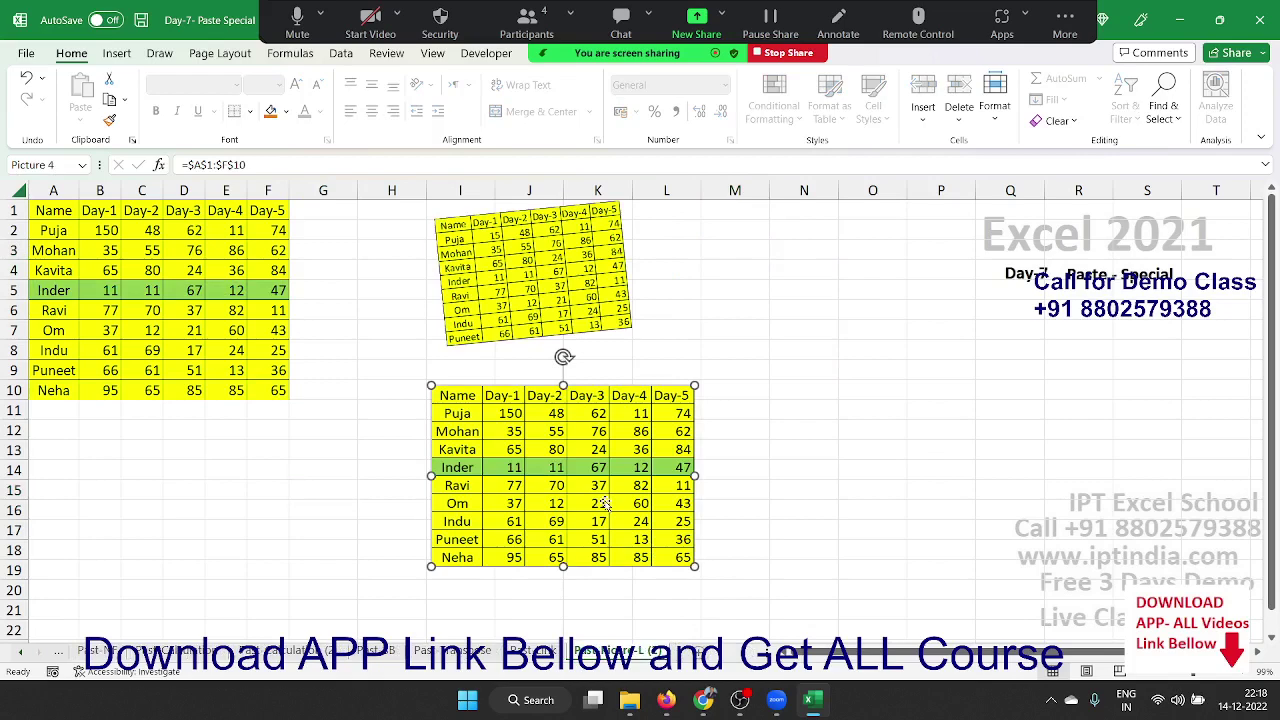
# Delete both old linked table pictures from the sheet.
pyautogui.press('Delete')
pyautogui.click(560, 338)
pyautogui.press('Delete')
pyautogui.click(557, 373)
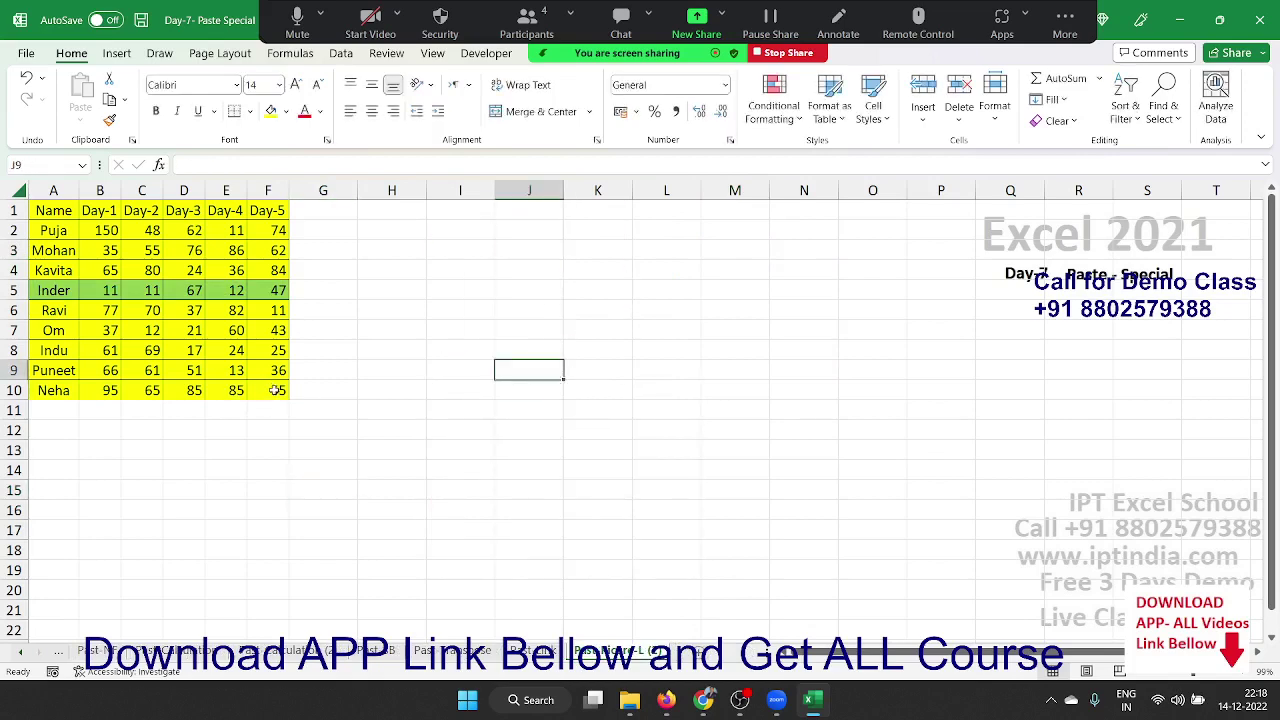
# Copy A1:F10 and paste it at J2 as a Linked Picture.
pyautogui.moveTo(276, 390); pyautogui.dragTo(50, 210)
pyautogui.hotkey('ctrl', 'c')
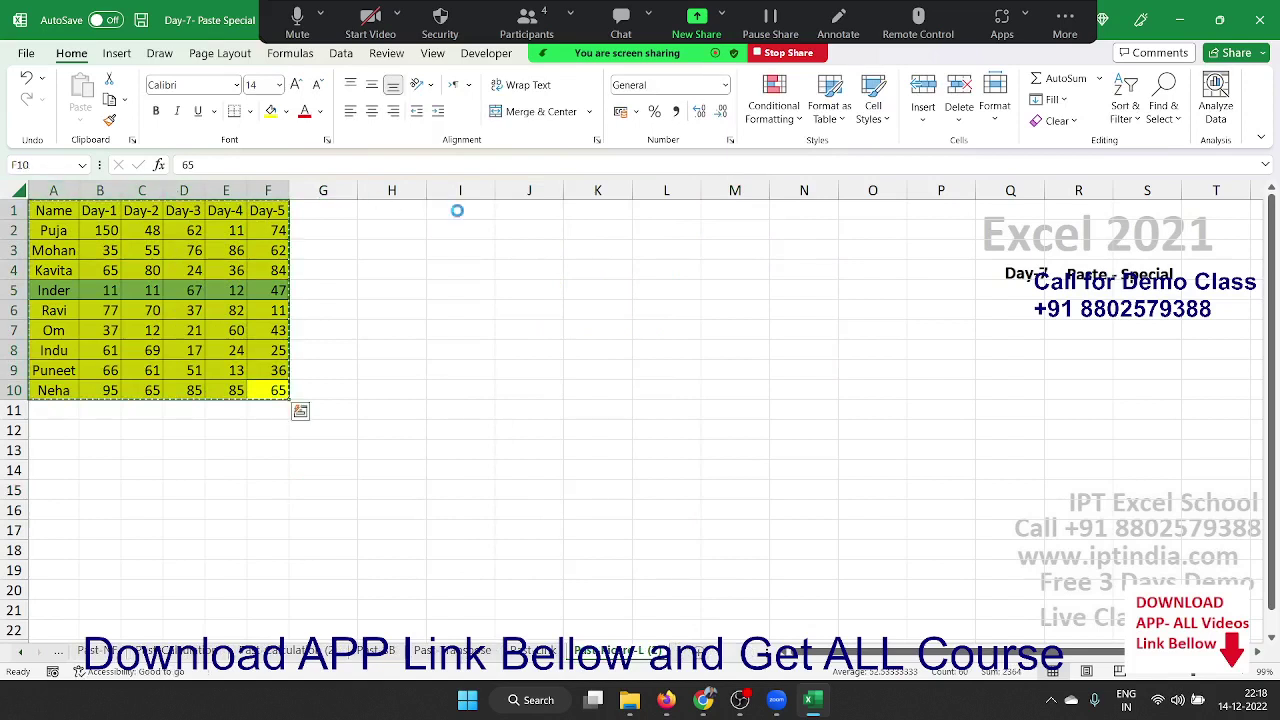
pyautogui.click(529, 229)
pyautogui.click(81, 118)
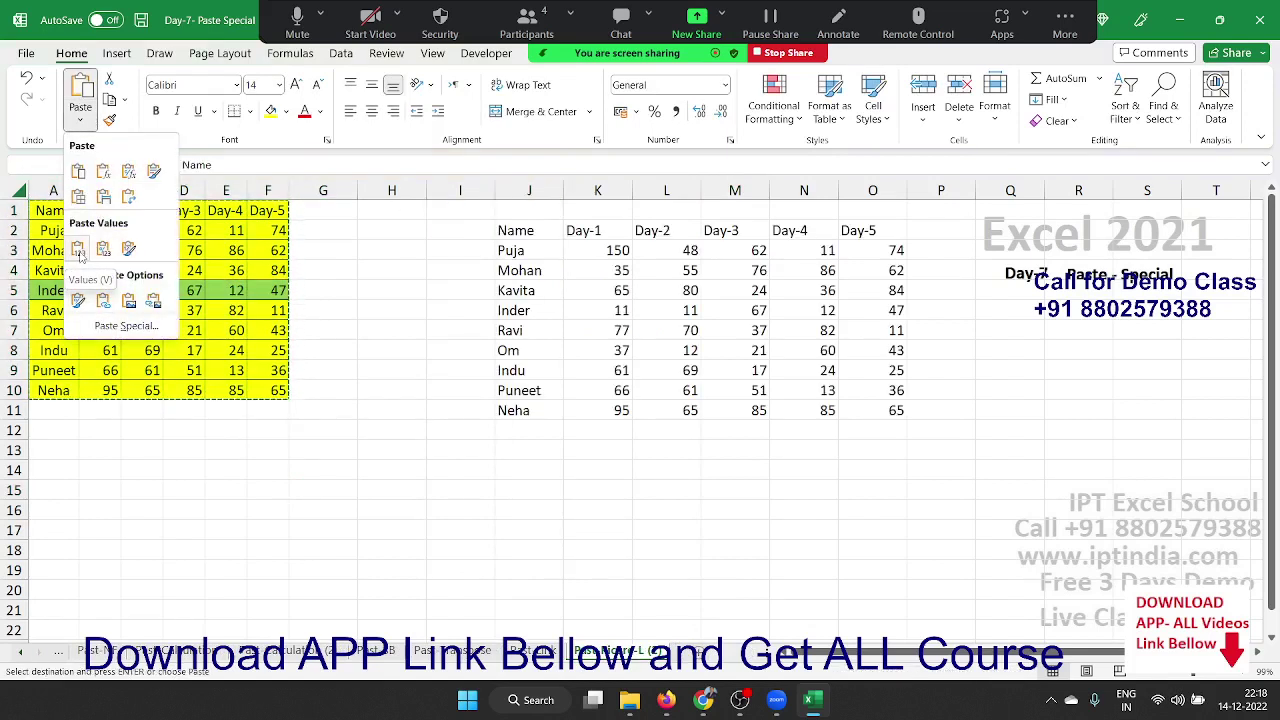
pyautogui.click(128, 302)
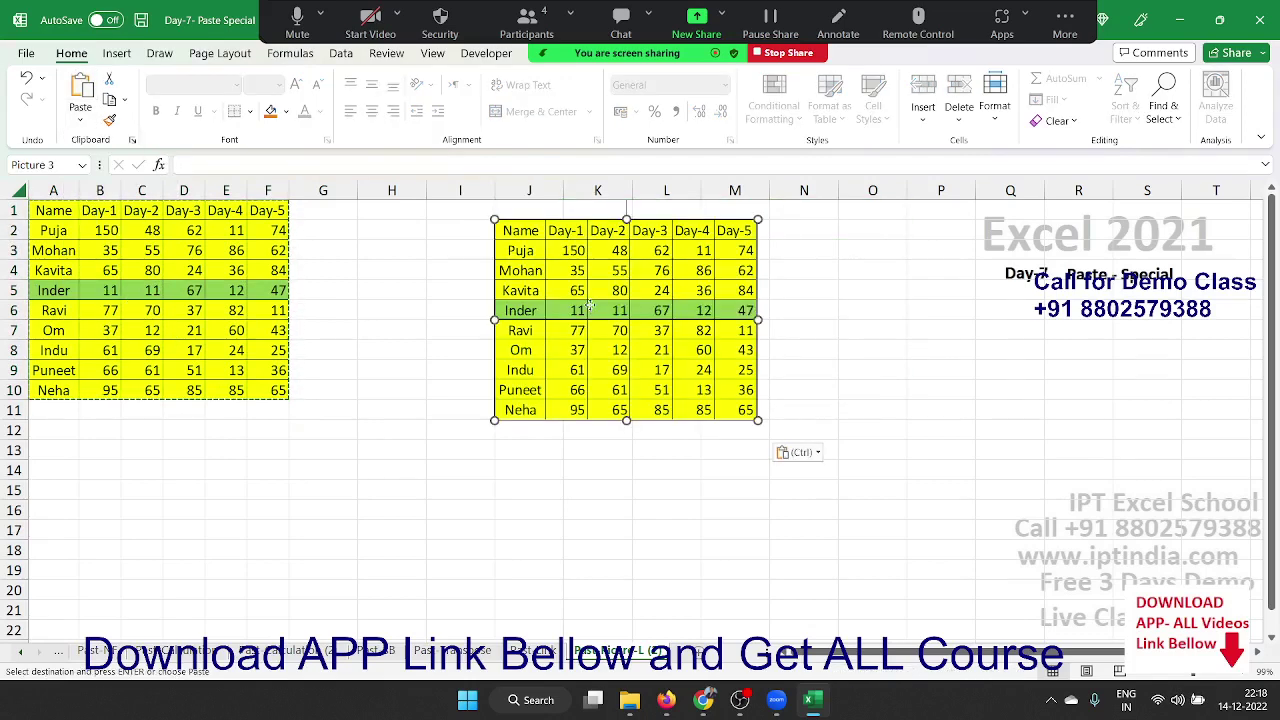
# Shrink the linked picture and move it up and right over columns M–O.
pyautogui.moveTo(589, 306); pyautogui.dragTo(597, 336)
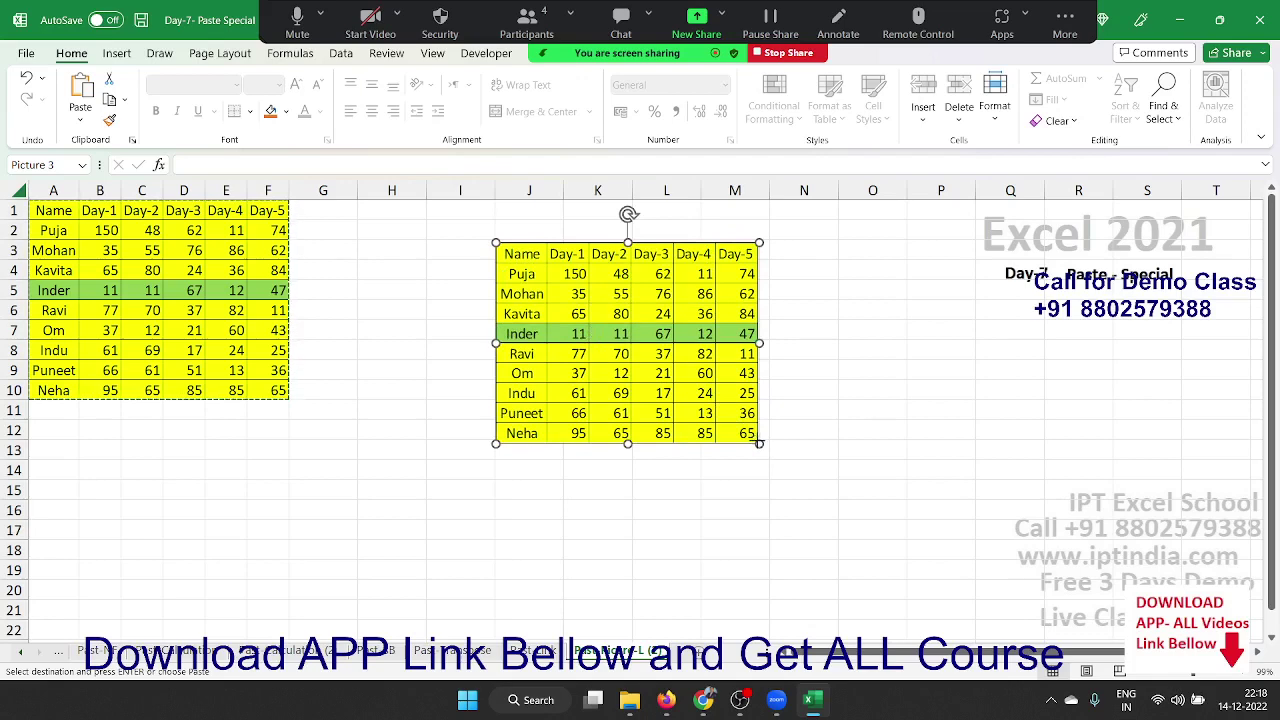
pyautogui.moveTo(759, 443); pyautogui.dragTo(661, 368)
pyautogui.moveTo(574, 261); pyautogui.dragTo(590, 308)
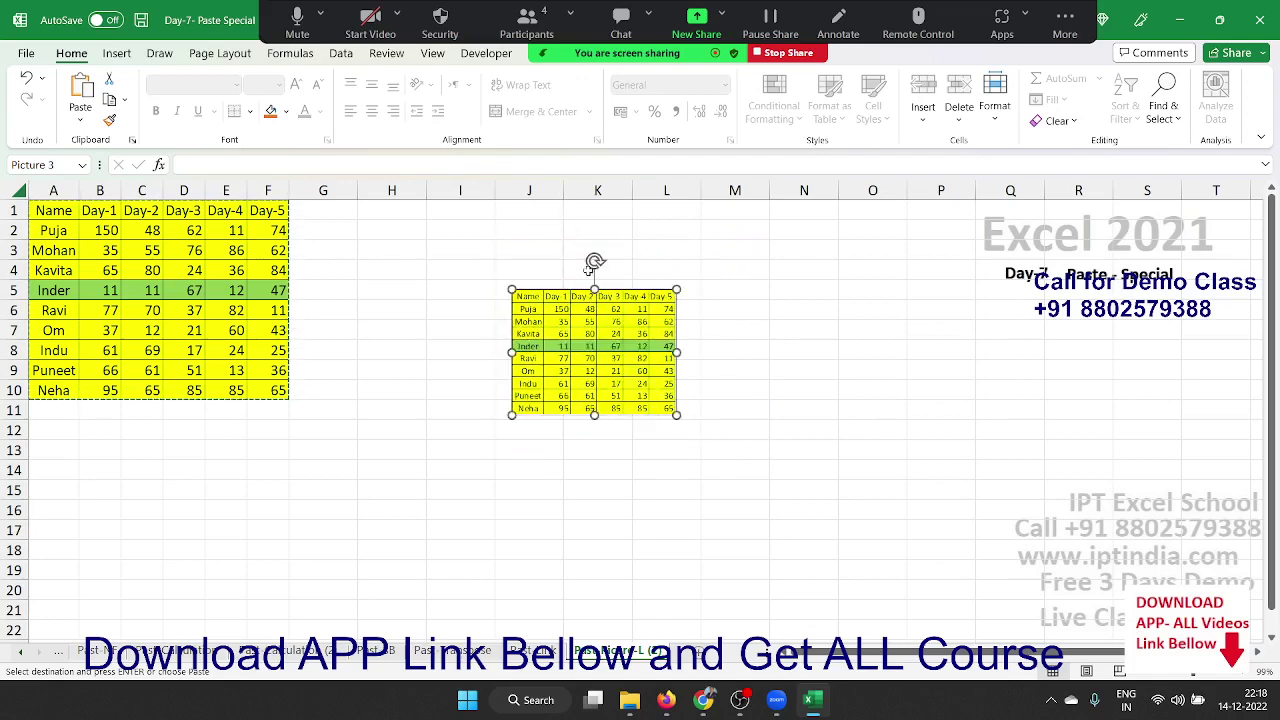
pyautogui.moveTo(595, 260); pyautogui.dragTo(595, 260)
pyautogui.moveTo(555, 324); pyautogui.dragTo(728, 254)
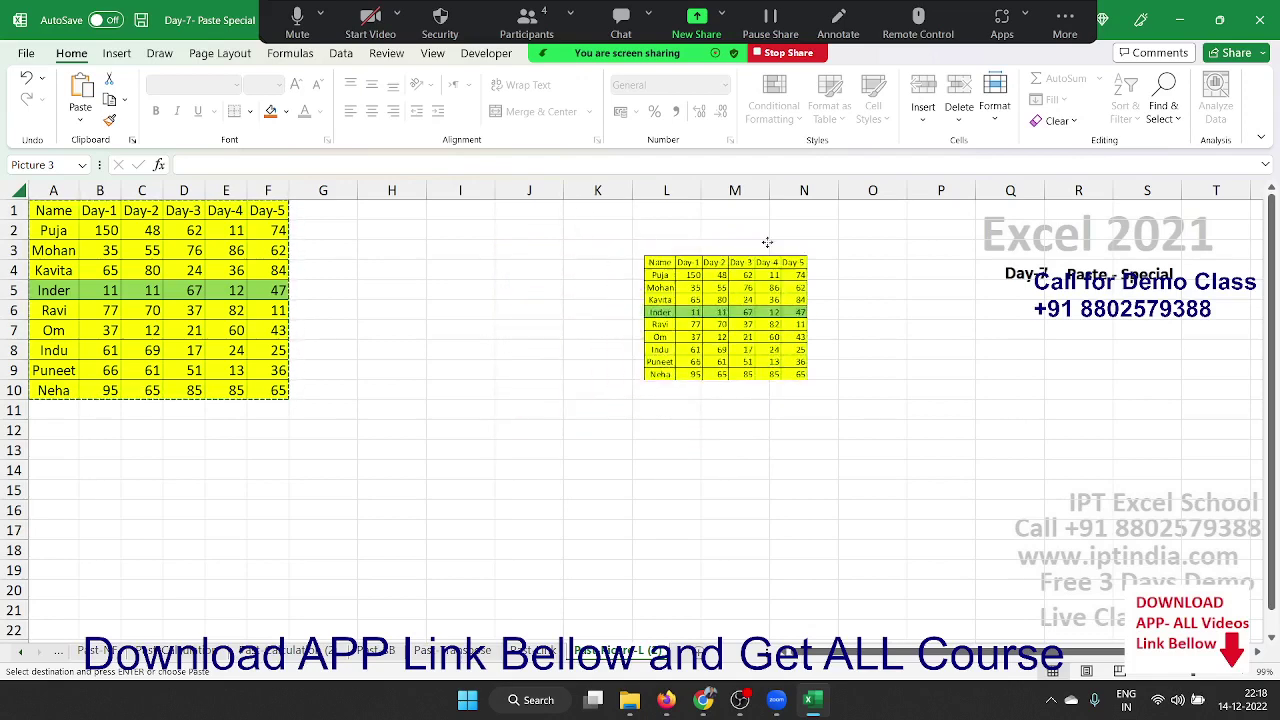
pyautogui.click(284, 293)
pyautogui.moveTo(54, 346); pyautogui.dragTo(130, 341)
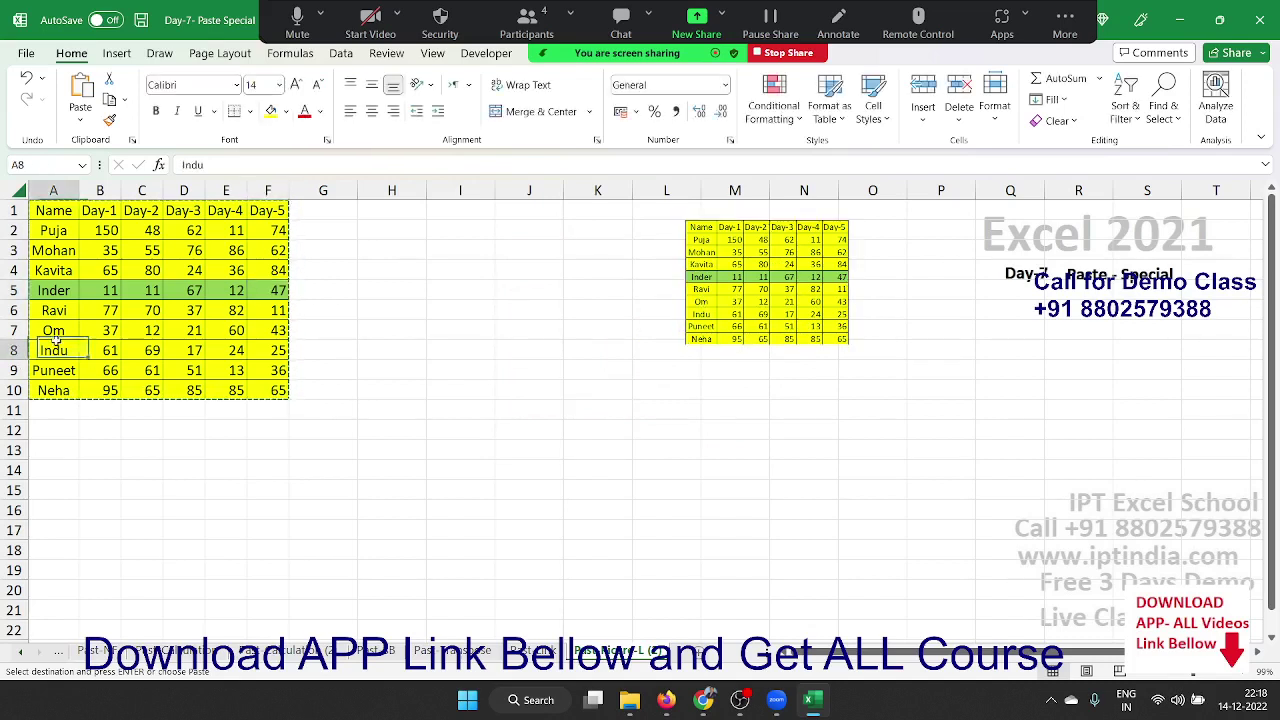
pyautogui.click(758, 302)
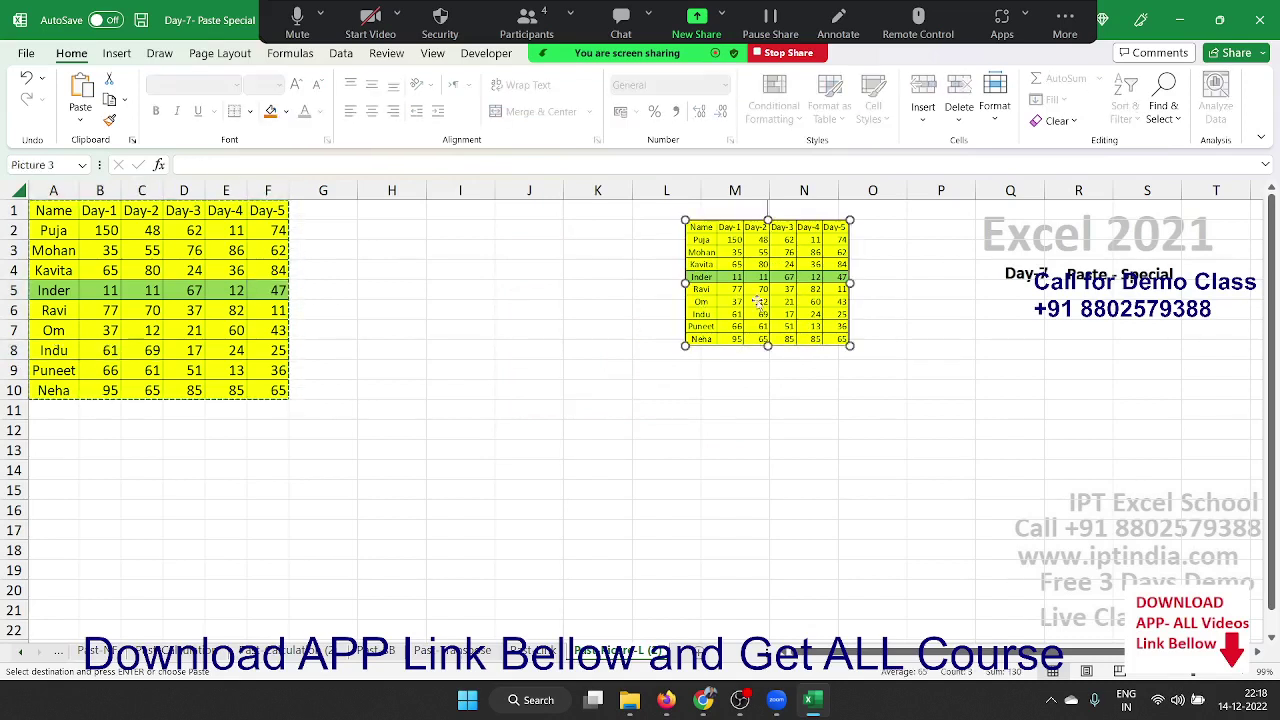
pyautogui.click(599, 406)
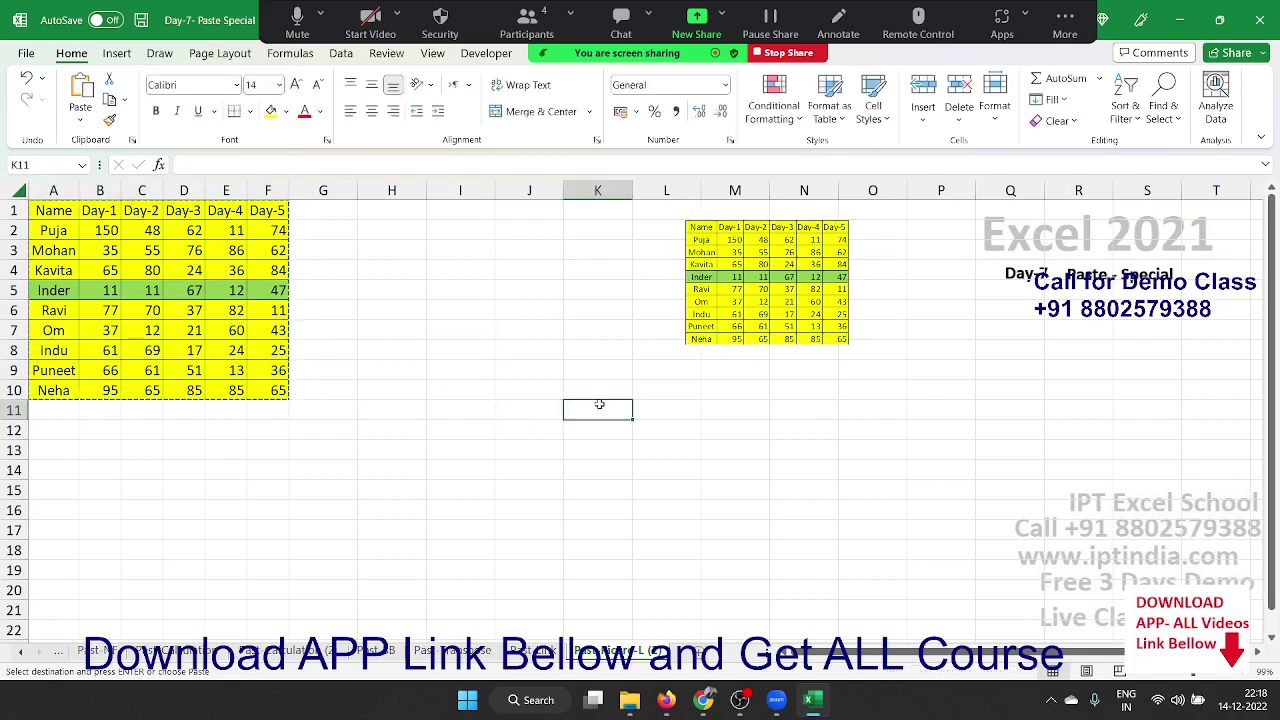
# Paste a second full-size linked picture of the table, place it, and select row 8 (A8:F8).
pyautogui.click(81, 121)
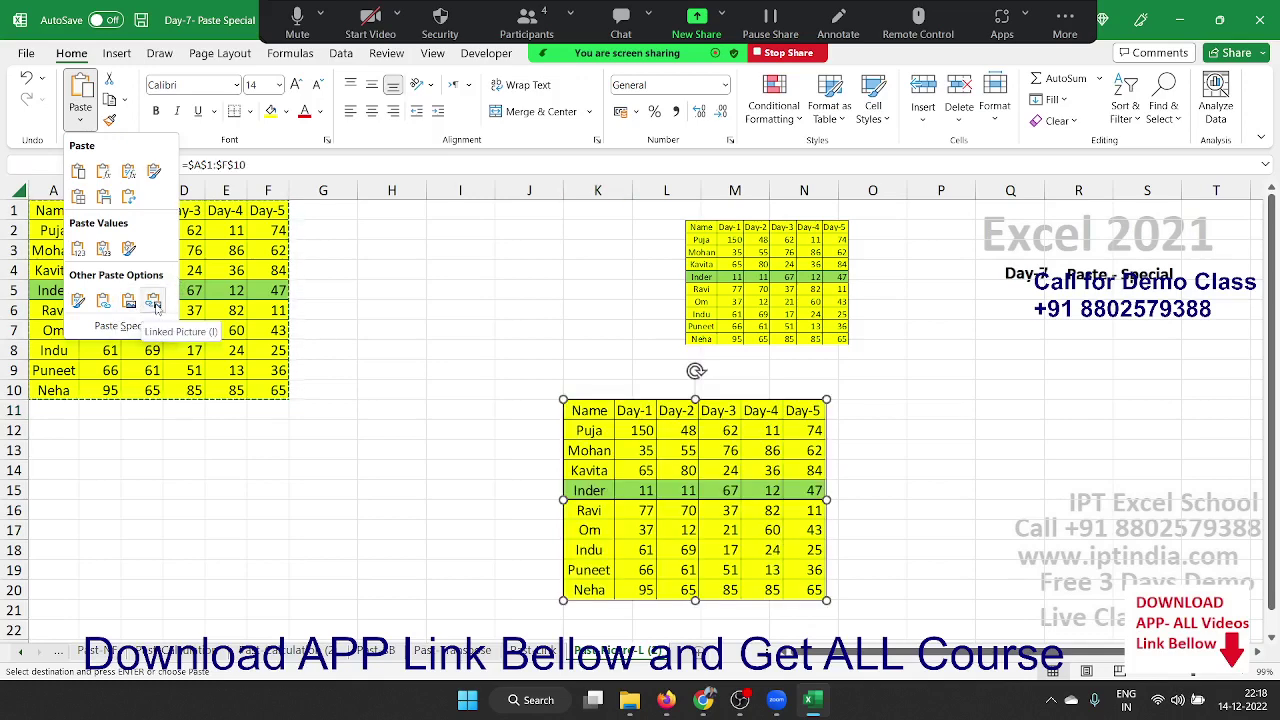
pyautogui.click(155, 305)
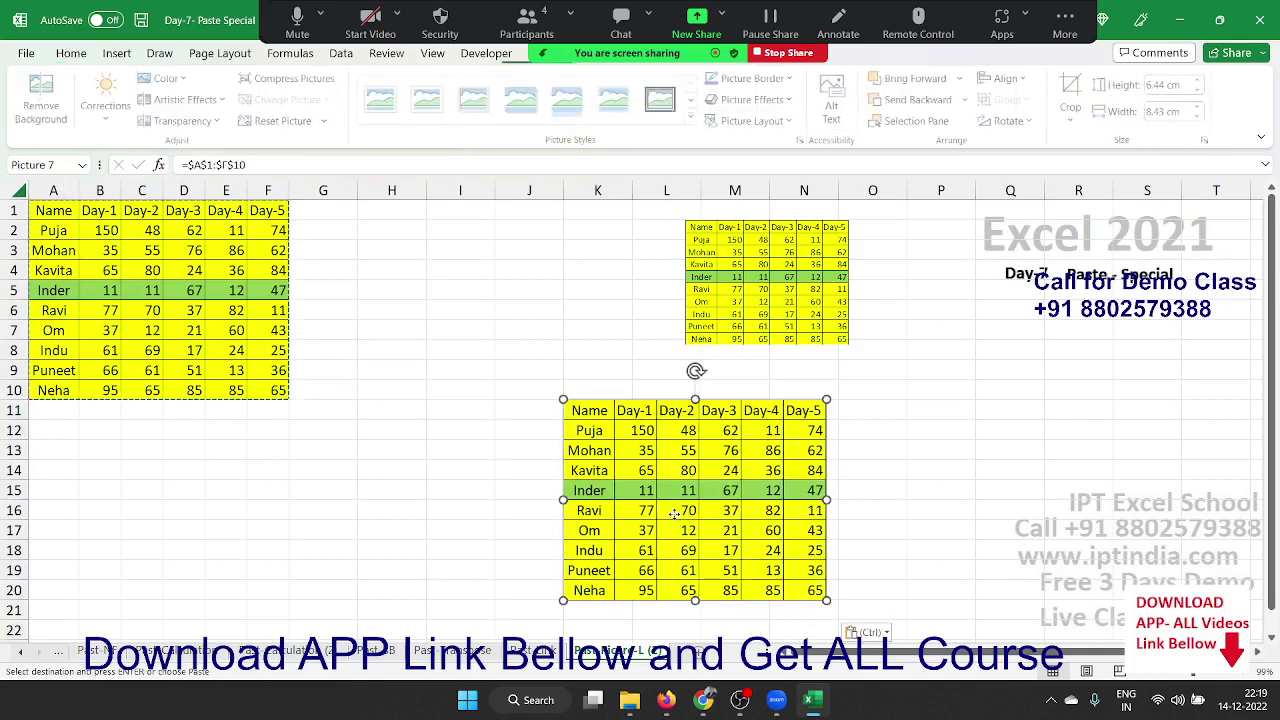
pyautogui.moveTo(675, 513); pyautogui.dragTo(532, 476)
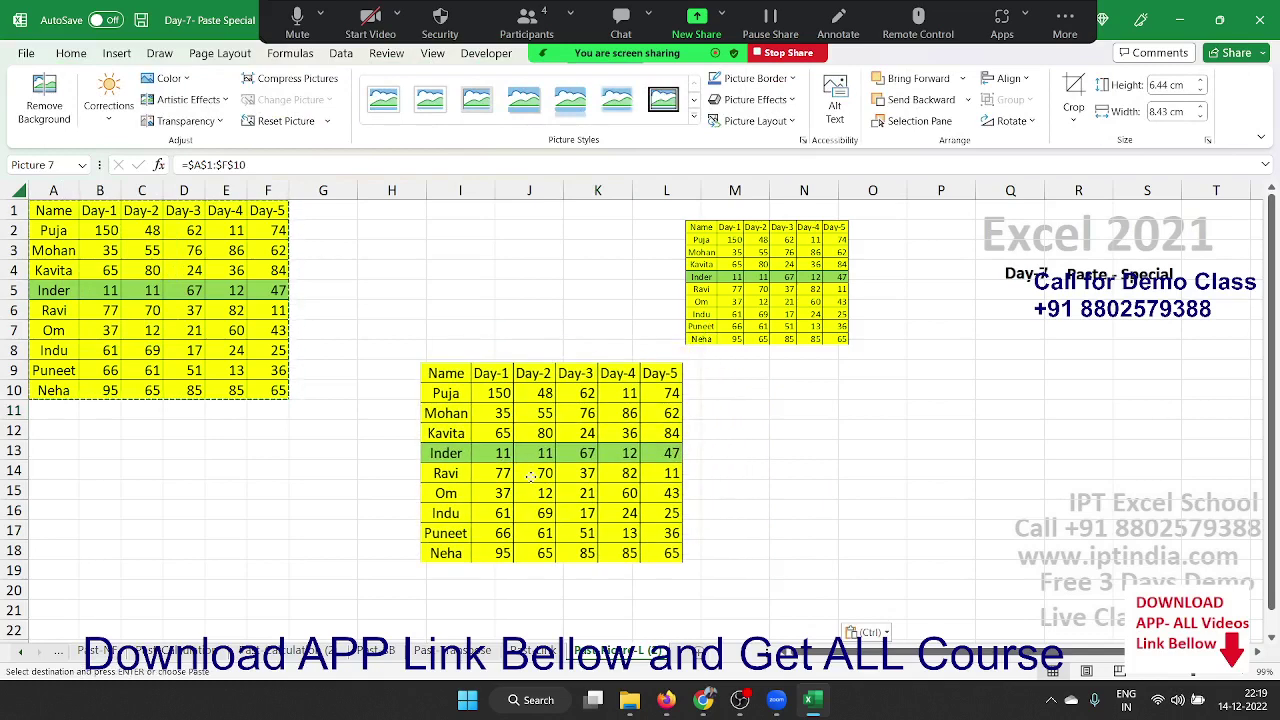
pyautogui.moveTo(58, 351); pyautogui.dragTo(268, 350)
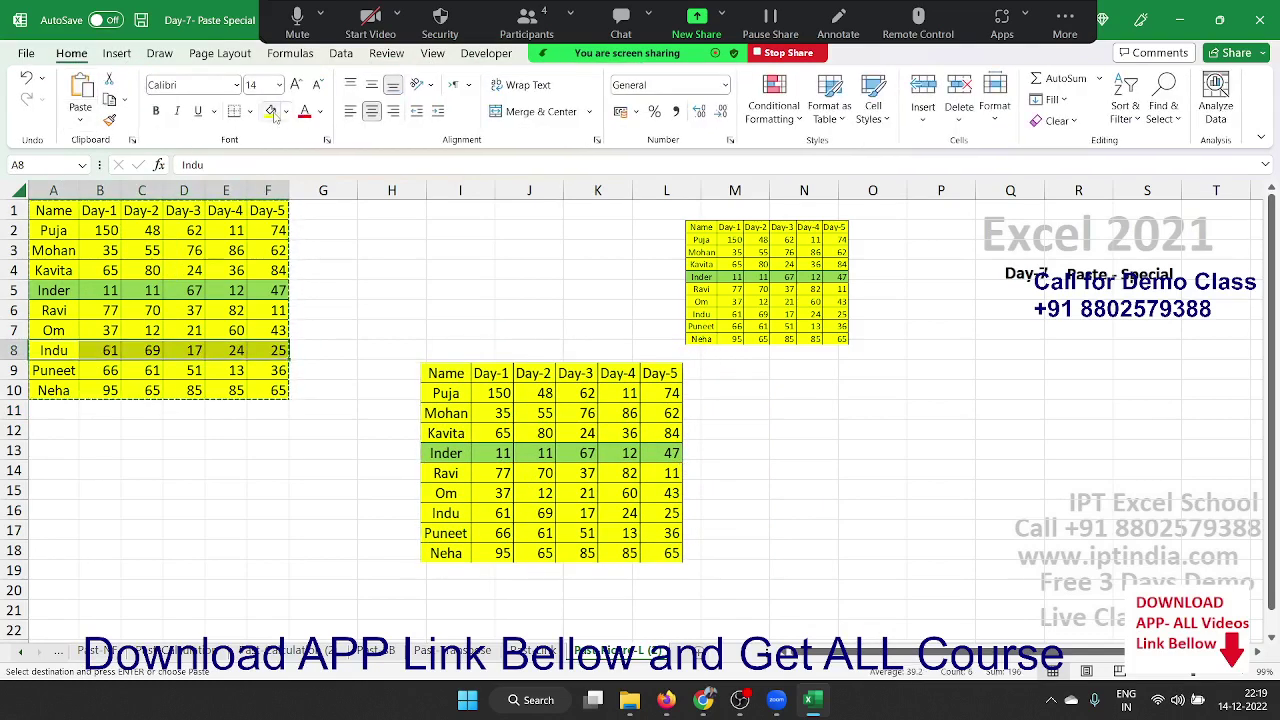
# Fill the Indu row A8:F8 with green and nudge the linked picture.
pyautogui.click(285, 112)
pyautogui.click(285, 112)
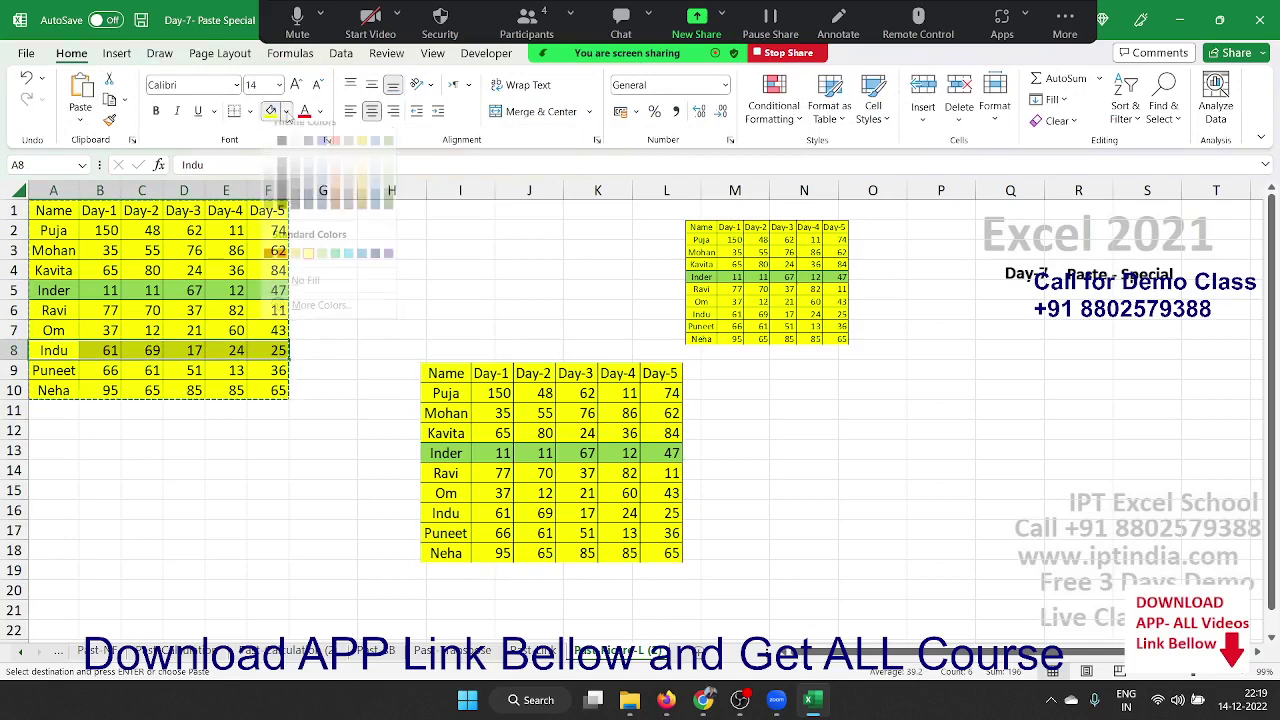
pyautogui.click(285, 112)
pyautogui.click(335, 267)
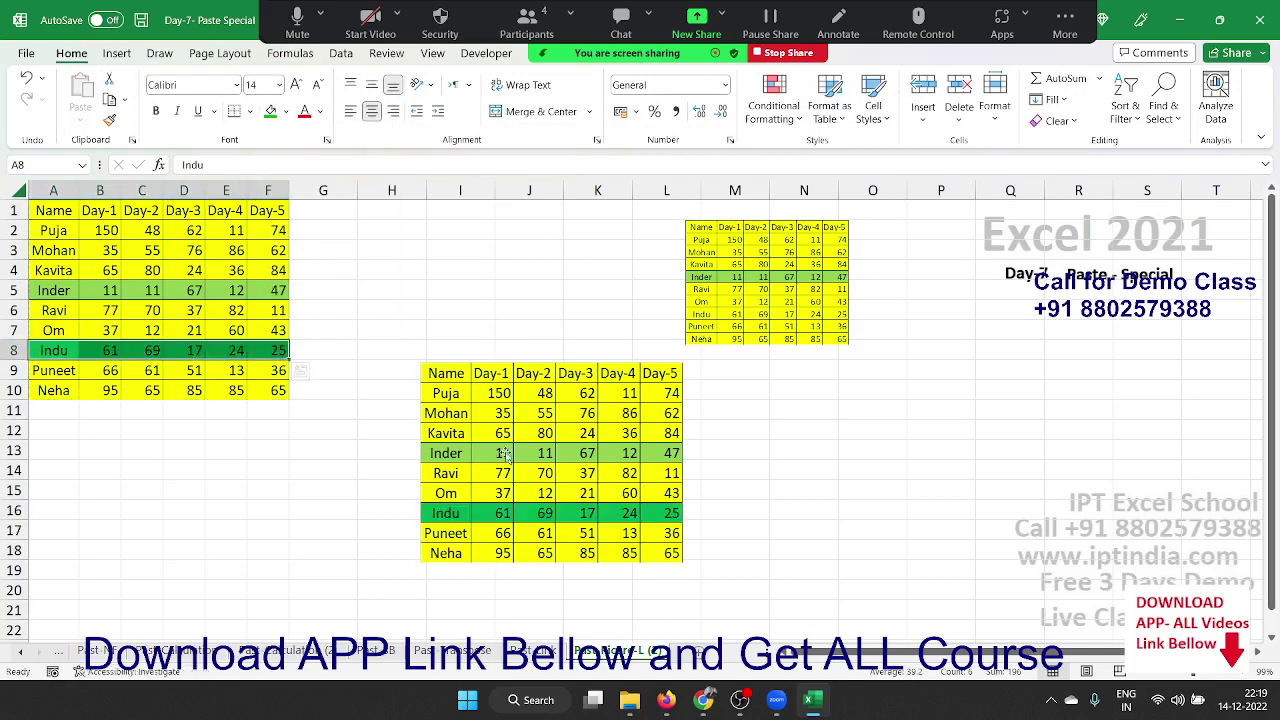
pyautogui.click(527, 470)
pyautogui.moveTo(527, 470); pyautogui.dragTo(550, 456)
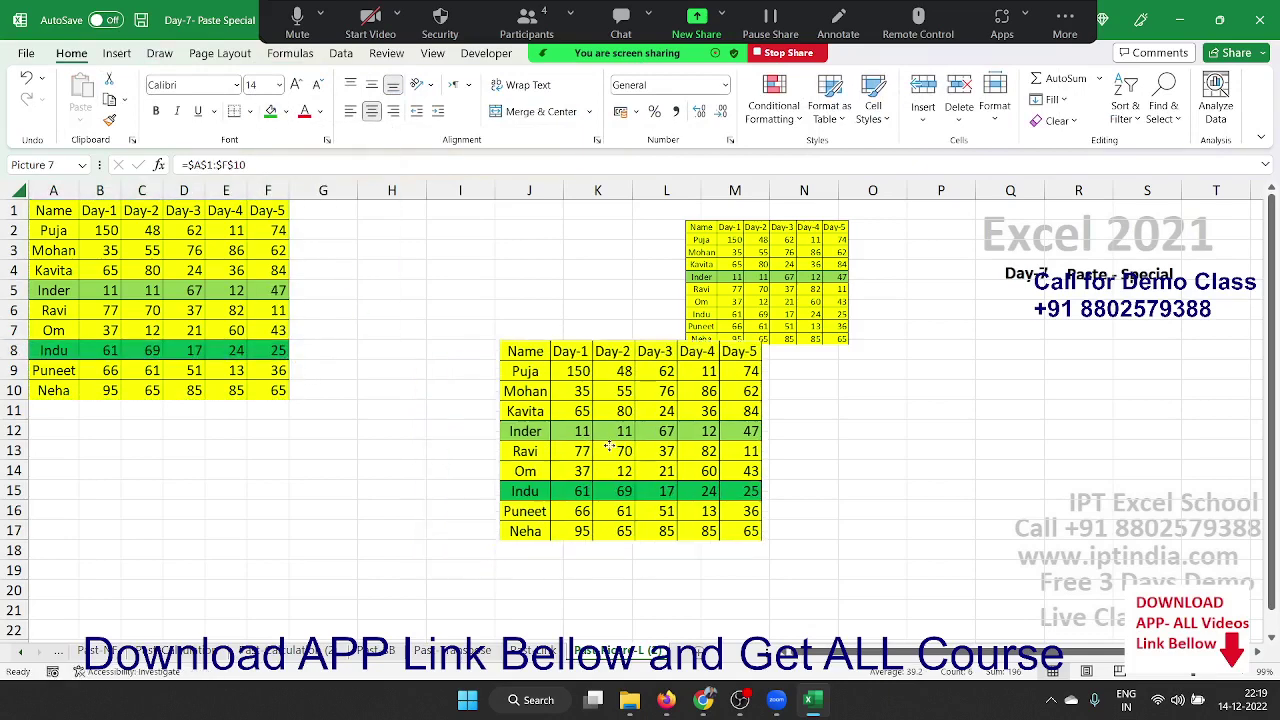
# Change Puja's Day-1 score in B2 to 51 and inspect the picture's source formula.
pyautogui.click(118, 234)
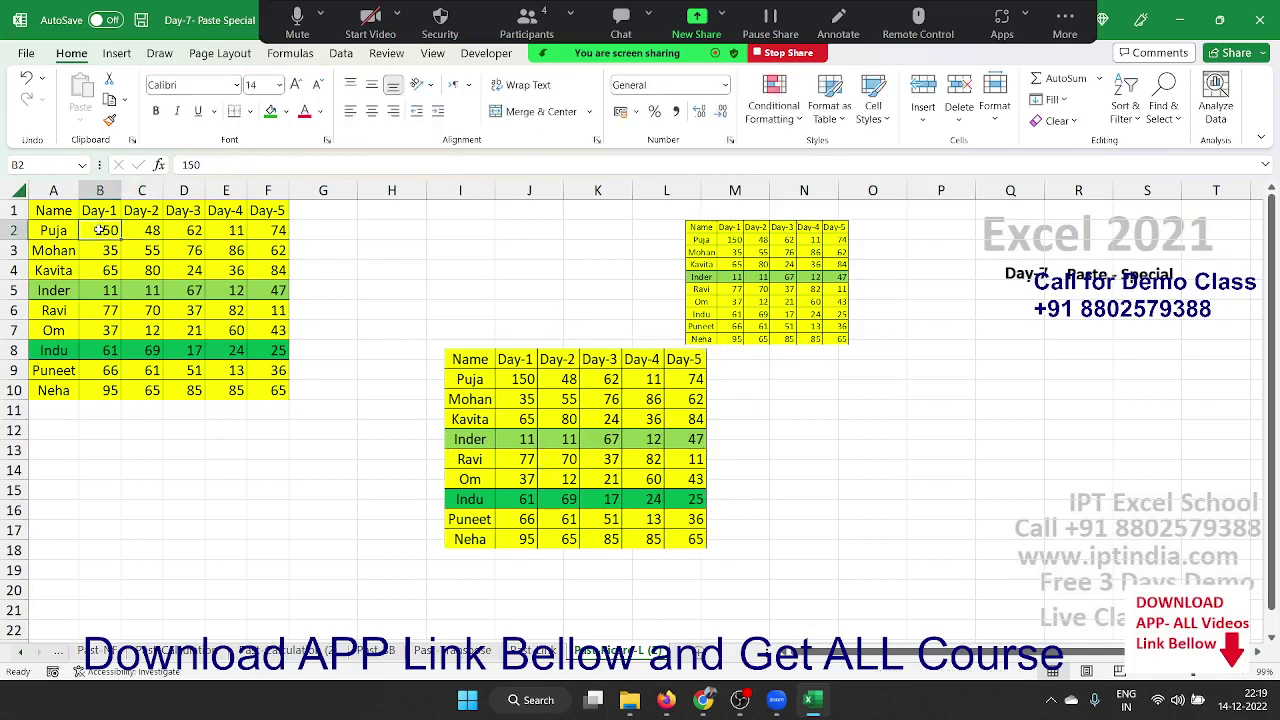
pyautogui.write('51')
pyautogui.press('Return')
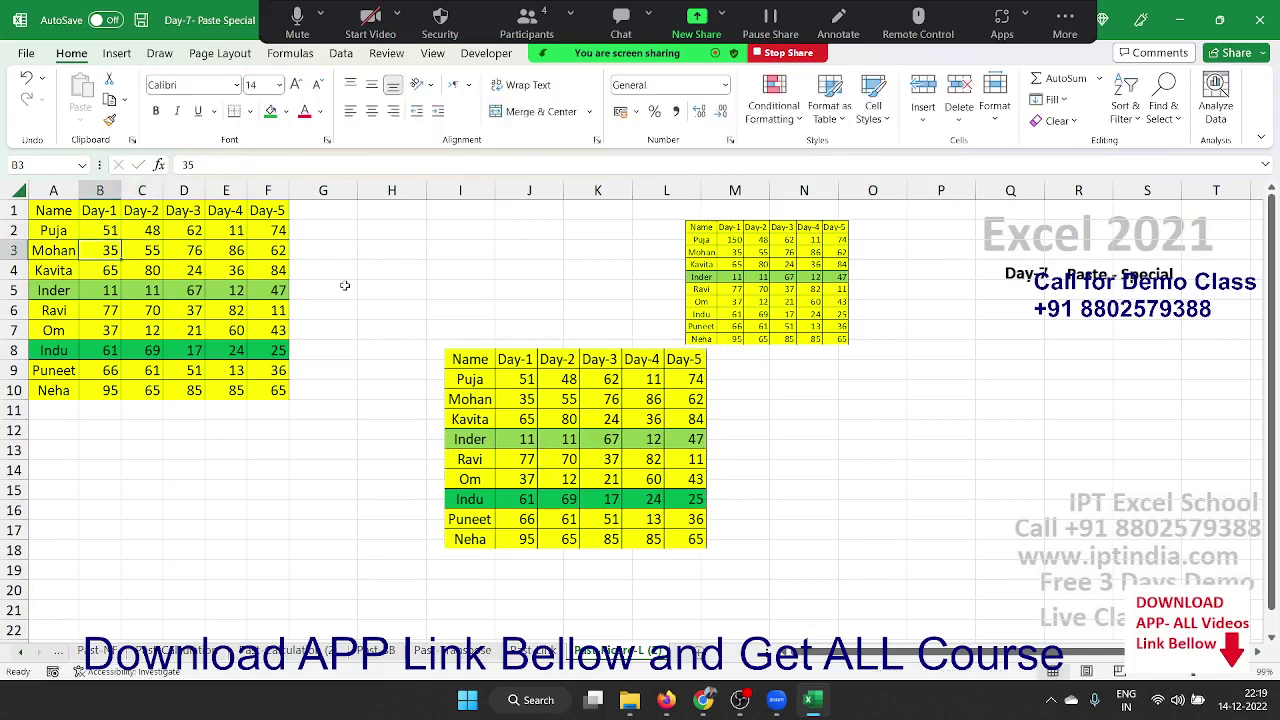
pyautogui.click(566, 381)
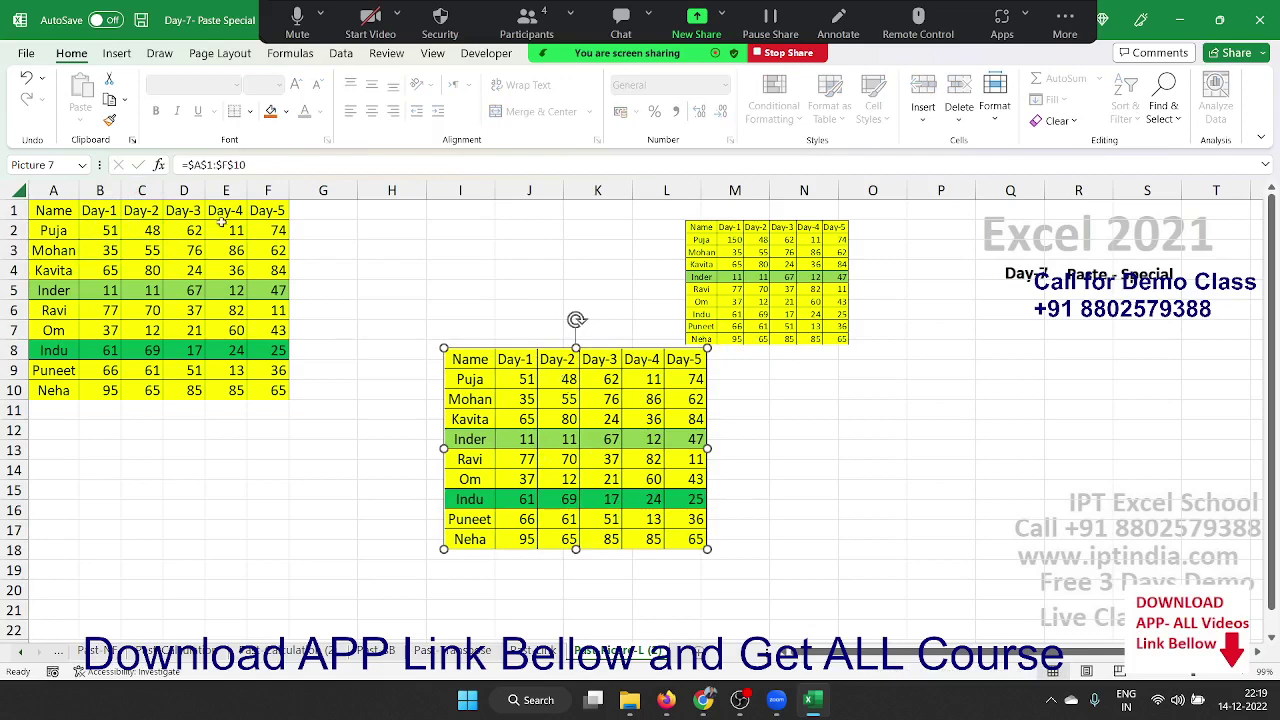
pyautogui.moveTo(303, 161); pyautogui.dragTo(151, 161)
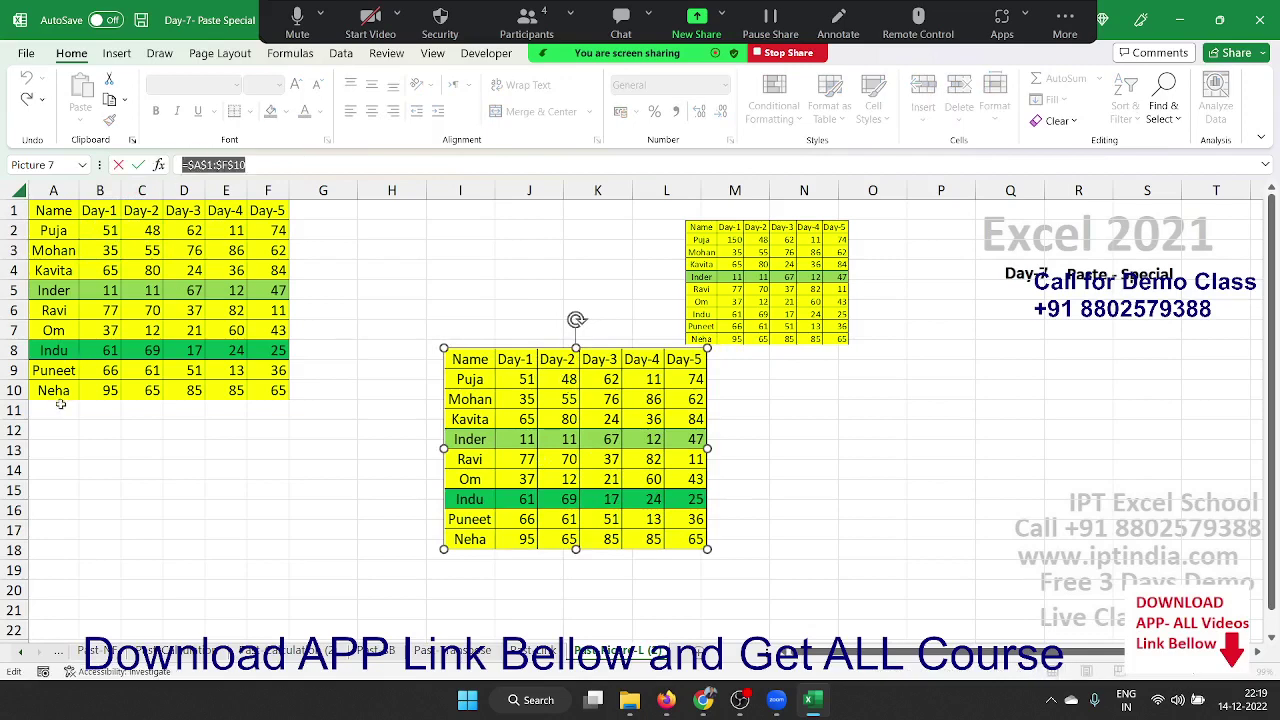
# Copy the Neha row into row 11 and extend the picture formula to =$A$1:$F$11.
pyautogui.moveTo(58, 402); pyautogui.dragTo(289, 416)
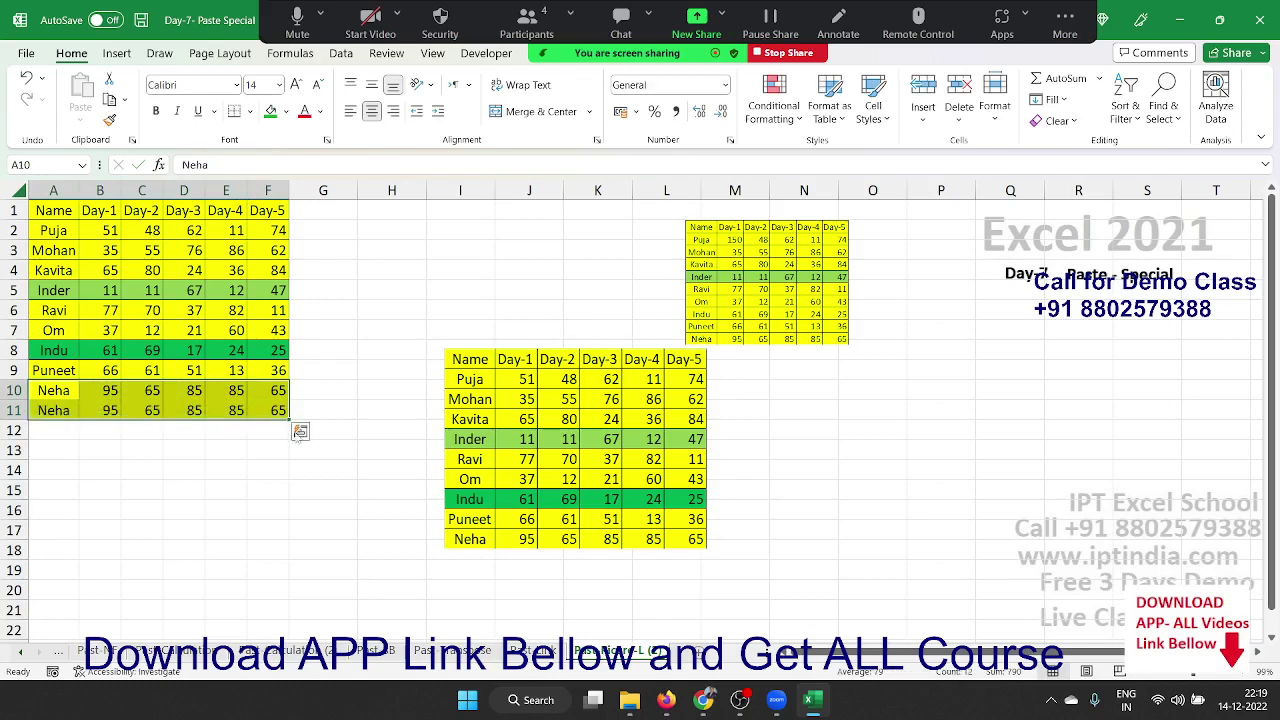
pyautogui.click(607, 448)
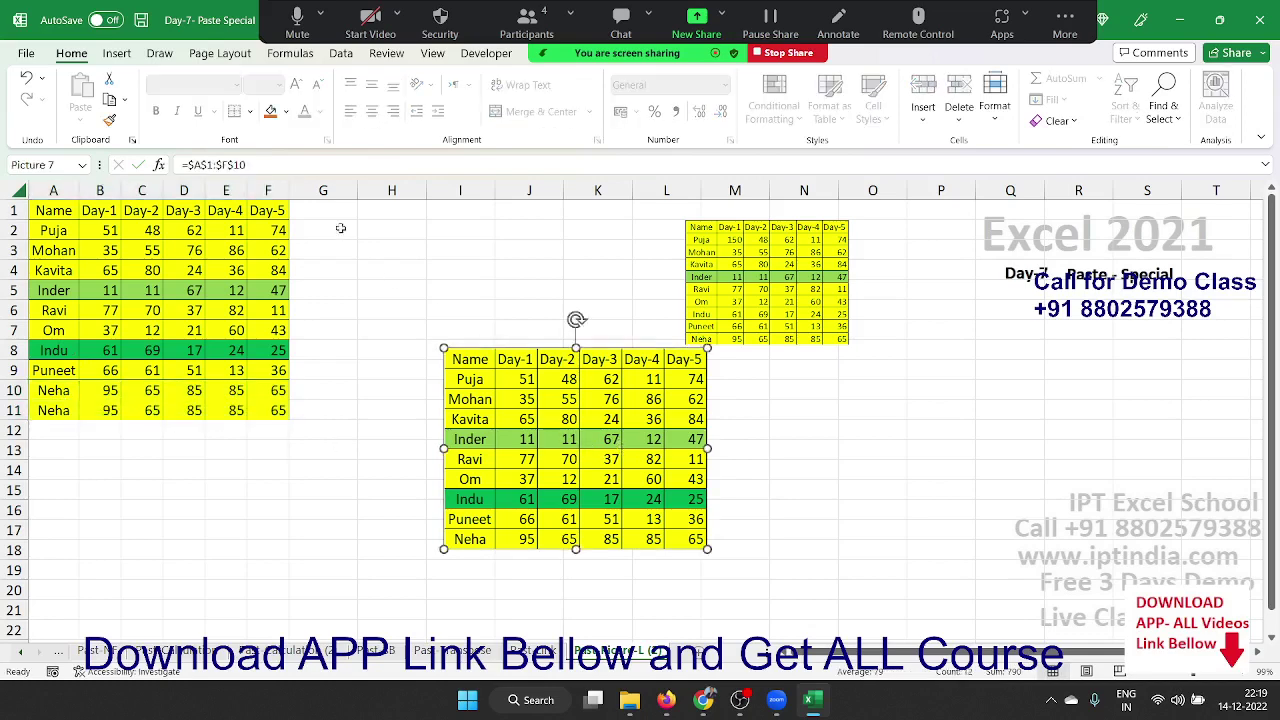
pyautogui.click(292, 168)
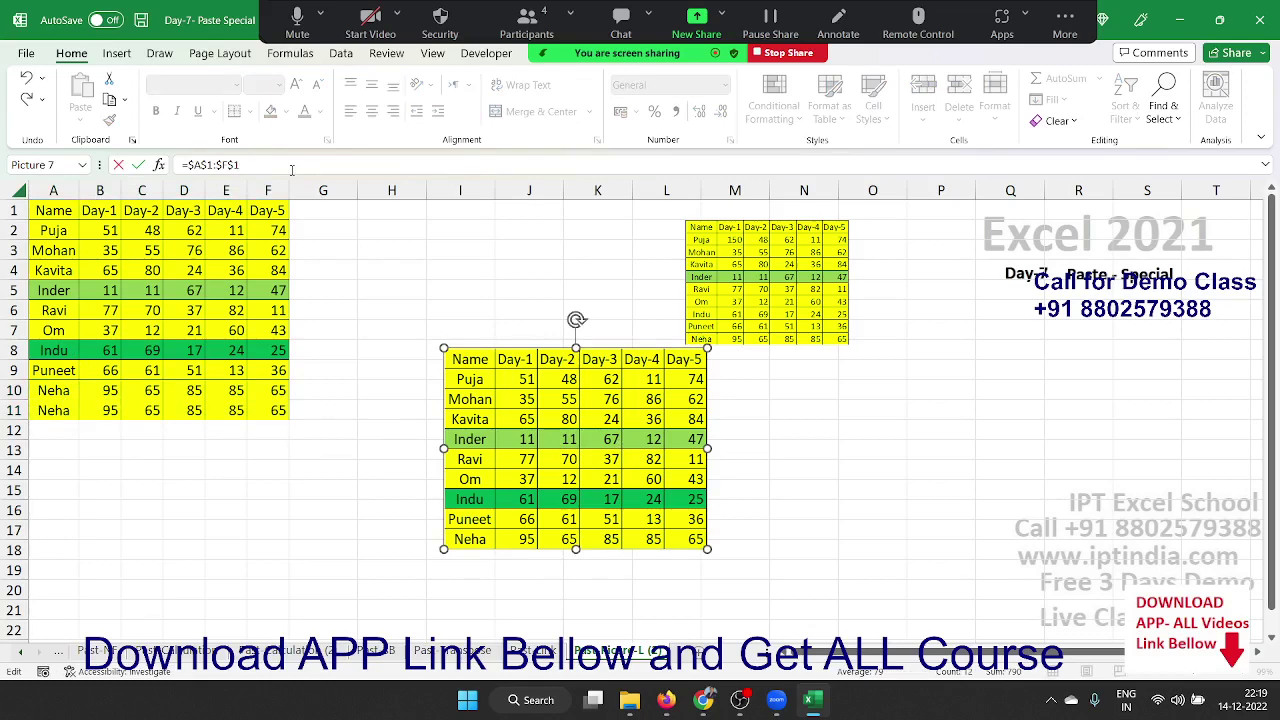
pyautogui.write('1')
pyautogui.press('Return')
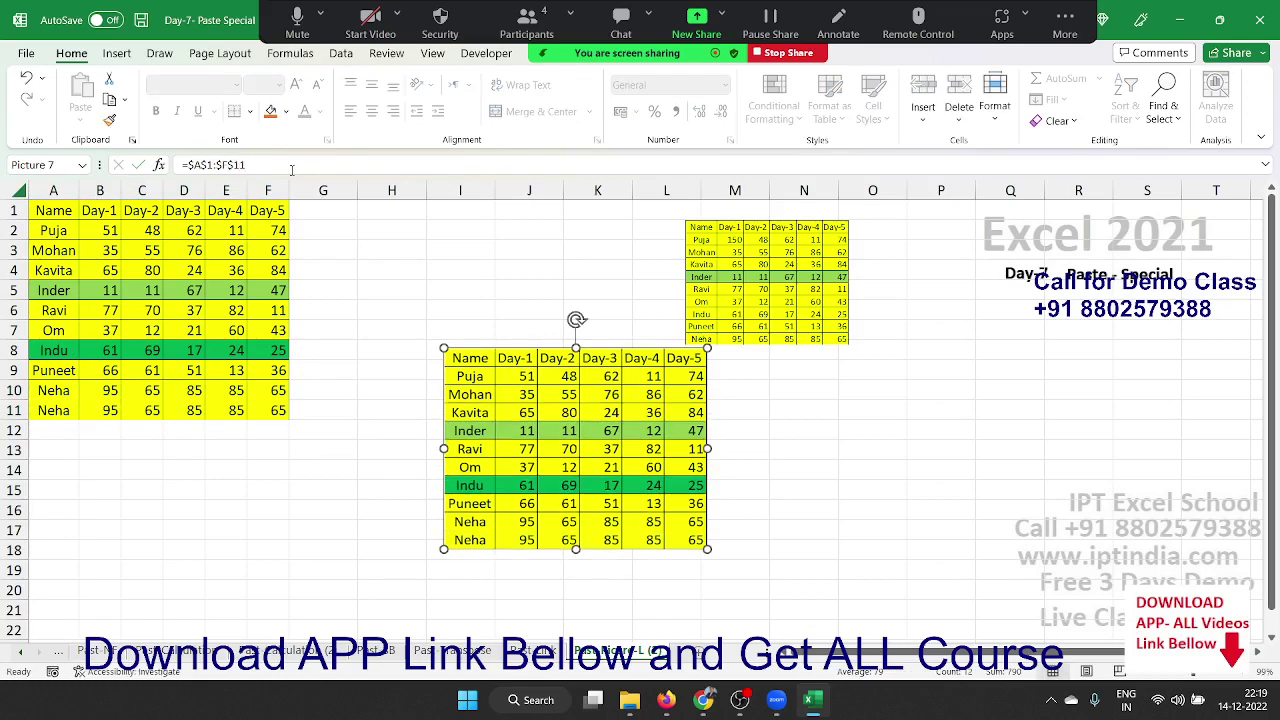
# Move the large linked picture under the small copy, over columns L–O.
pyautogui.click(842, 477)
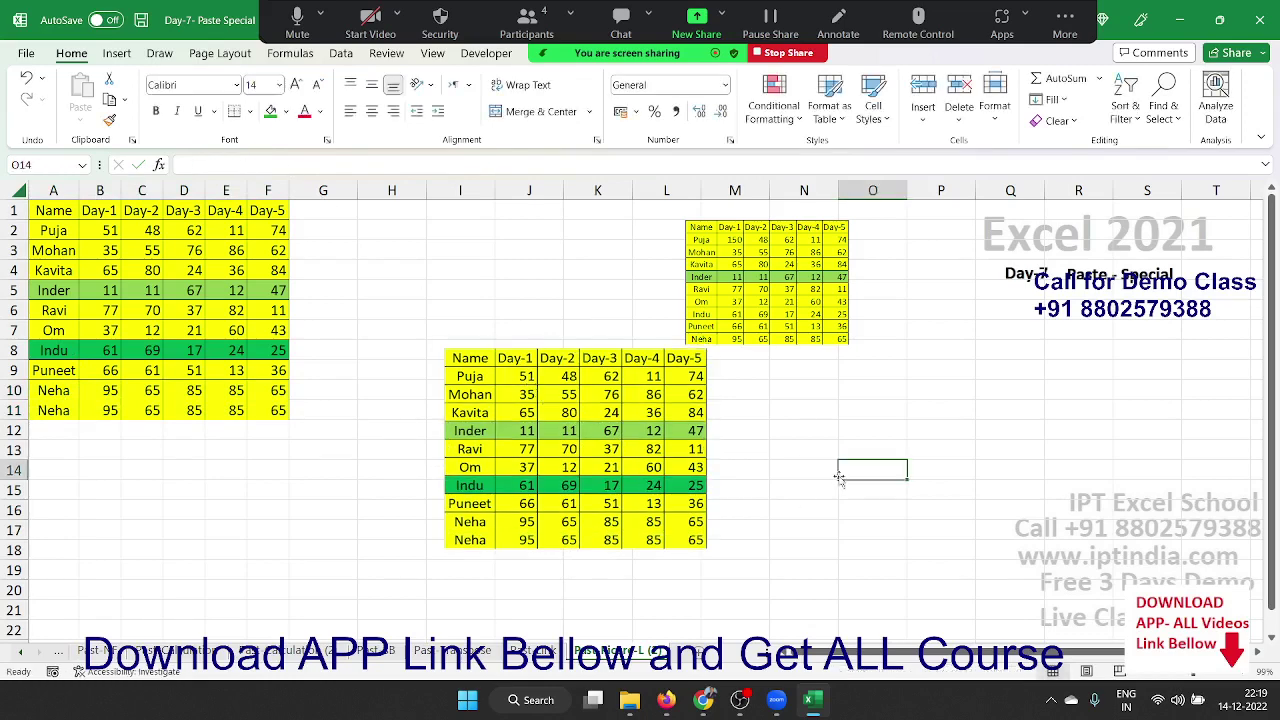
pyautogui.click(573, 449)
pyautogui.moveTo(573, 449); pyautogui.dragTo(748, 497)
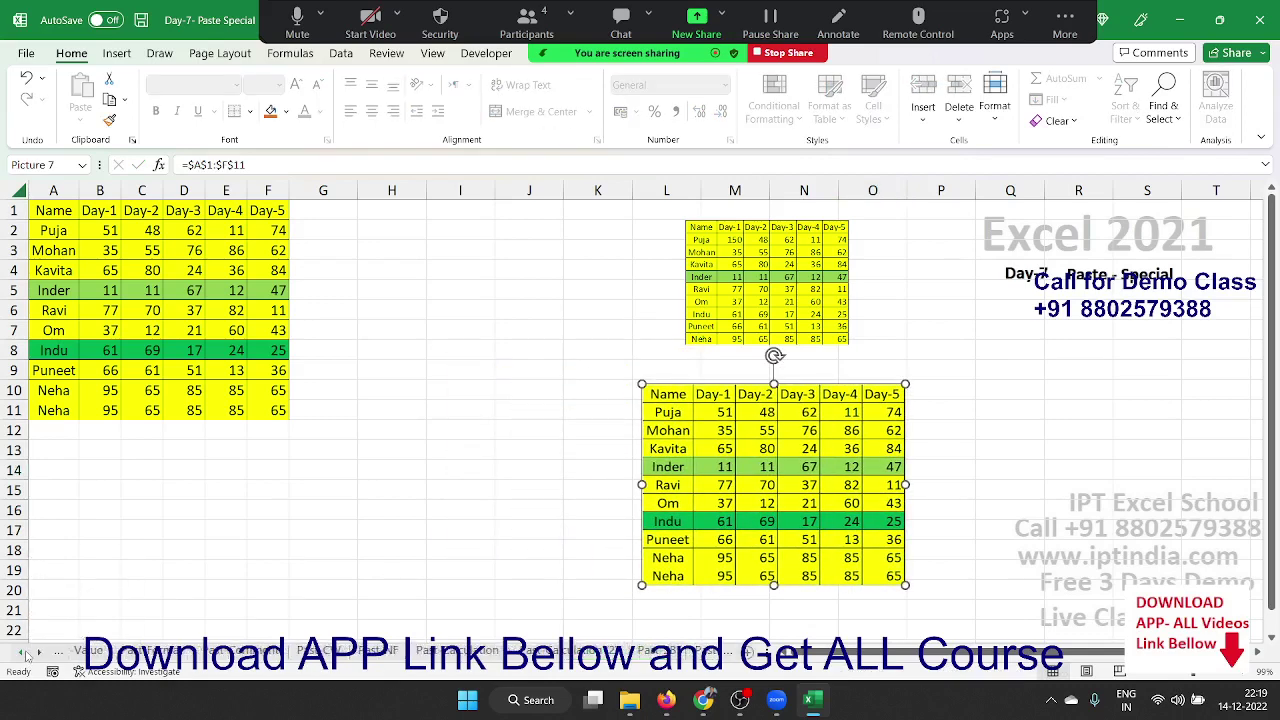
pyautogui.click(408, 467)
pyautogui.click(444, 291)
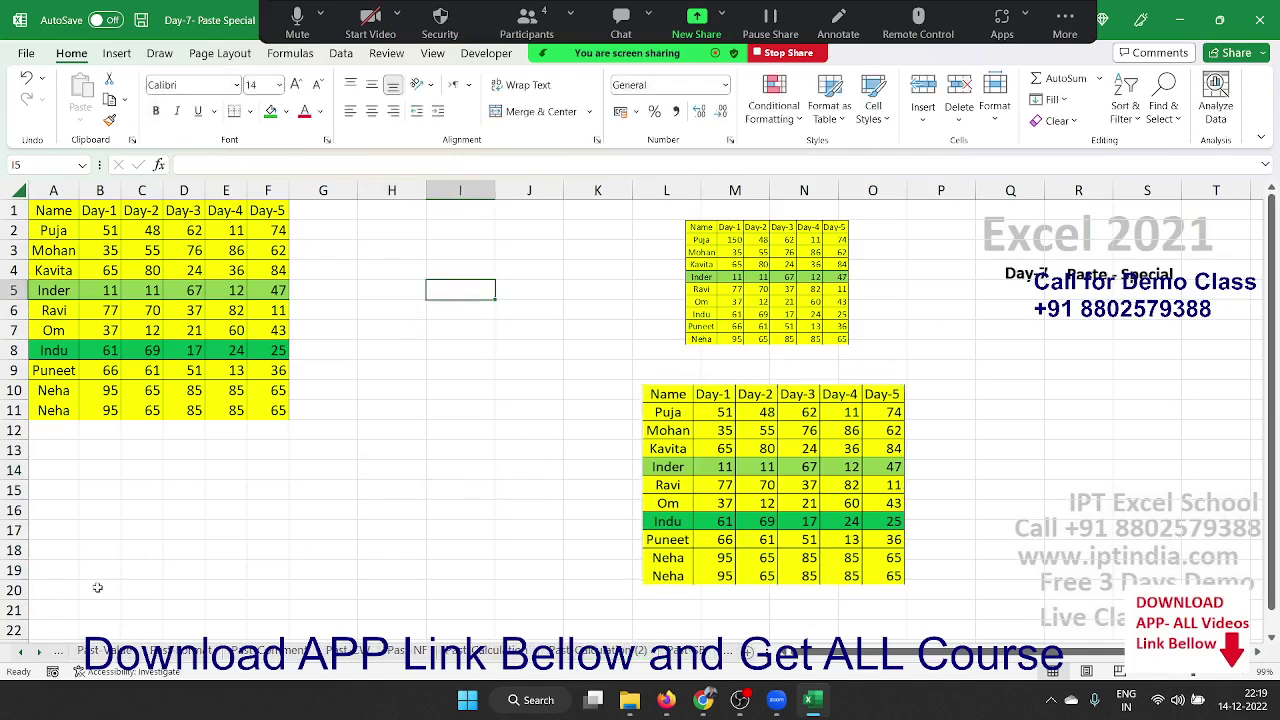
pyautogui.click(24, 652)
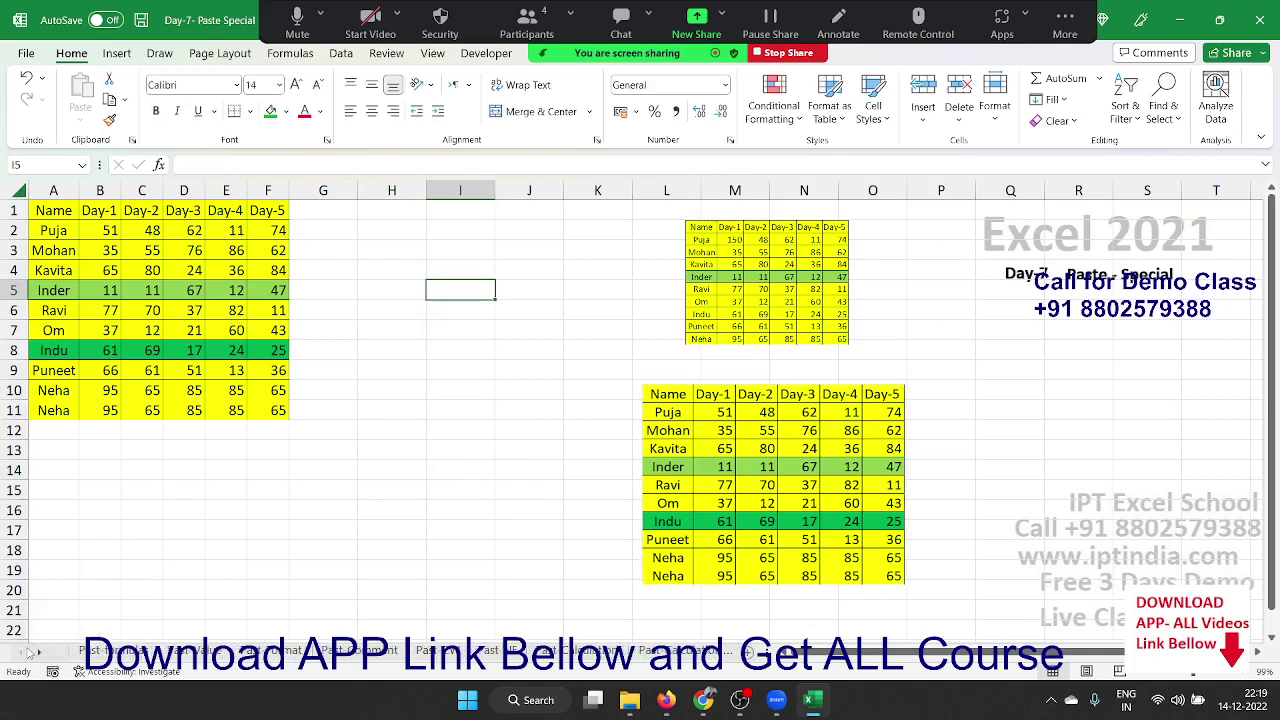
pyautogui.click(397, 426)
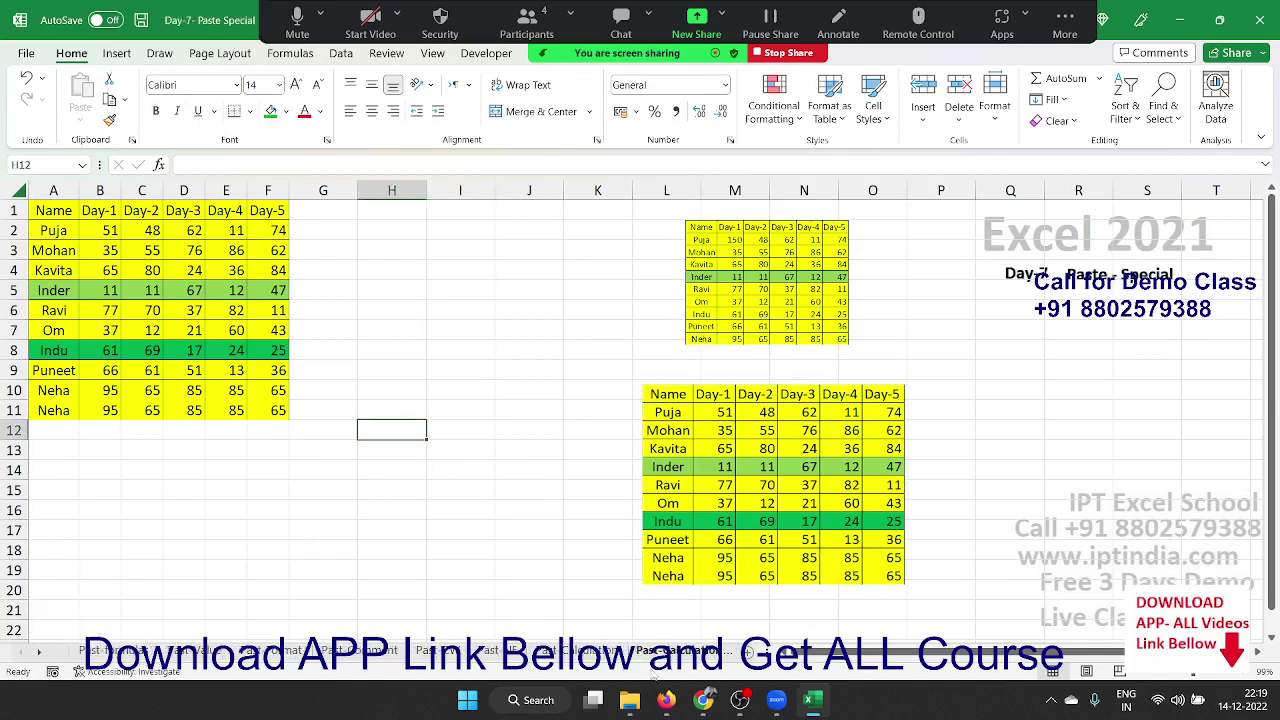
pyautogui.click(666, 700)
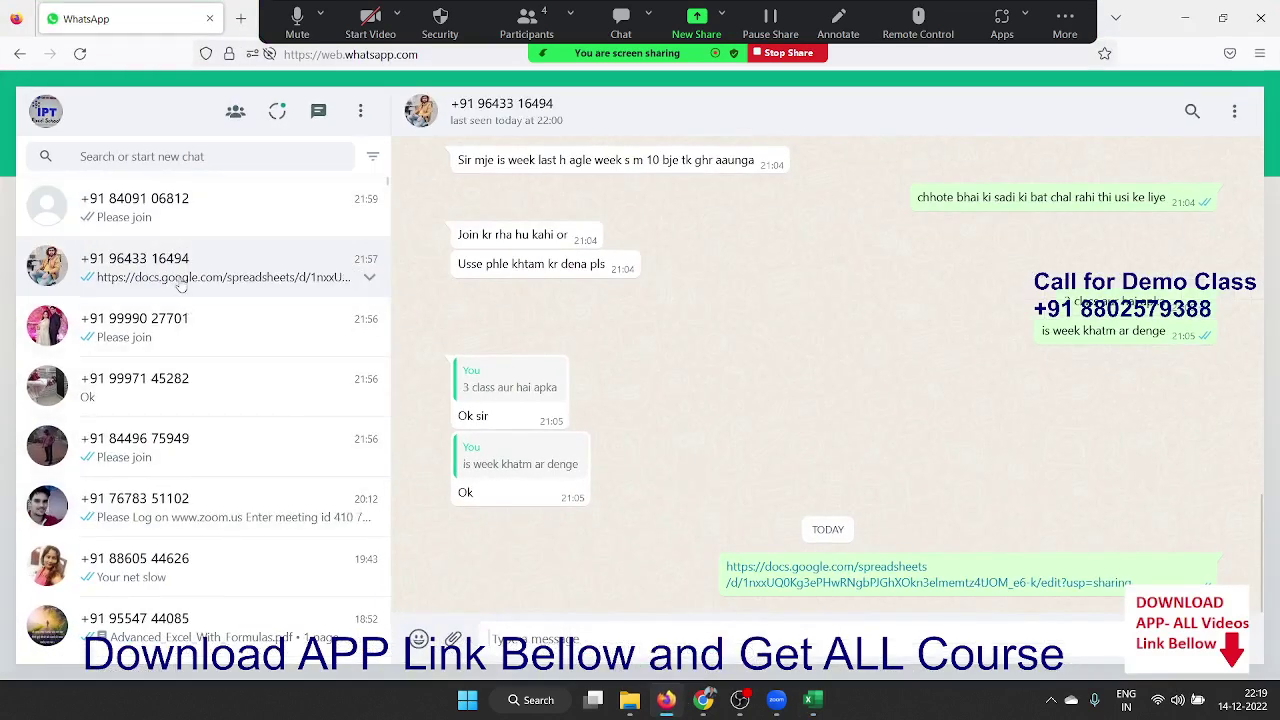
pyautogui.click(152, 330)
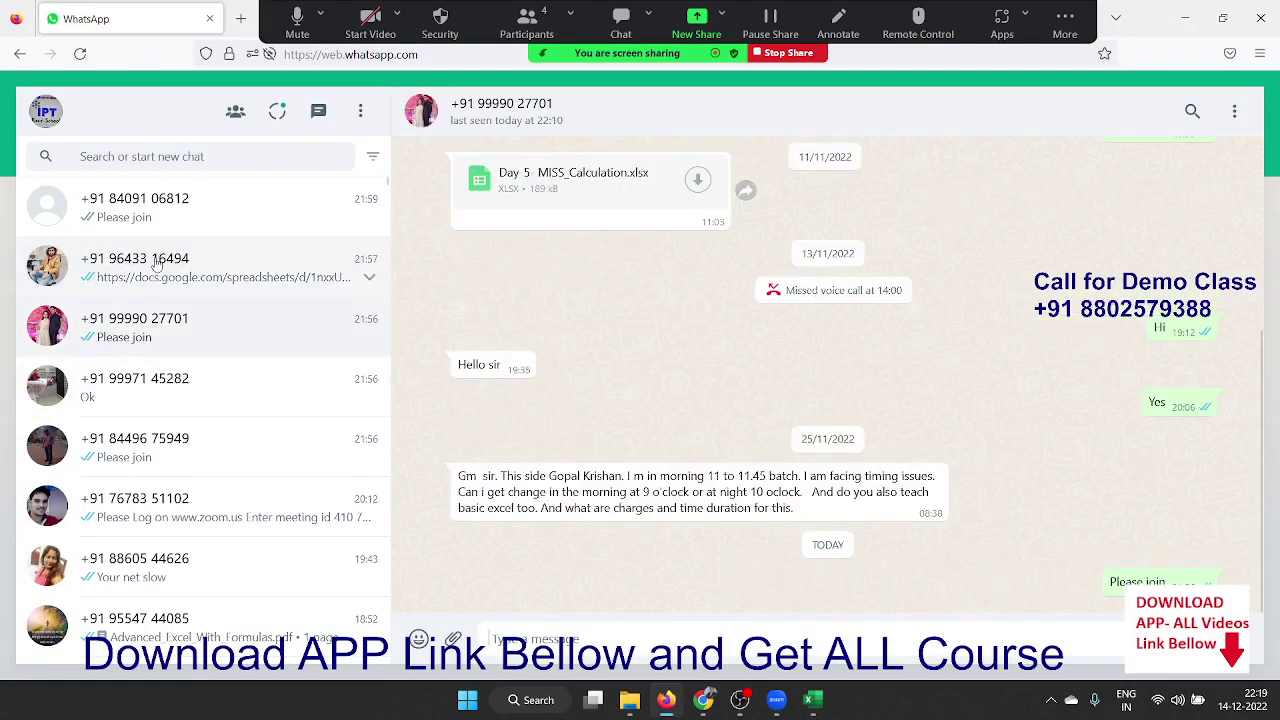
pyautogui.click(155, 262)
pyautogui.click(453, 638)
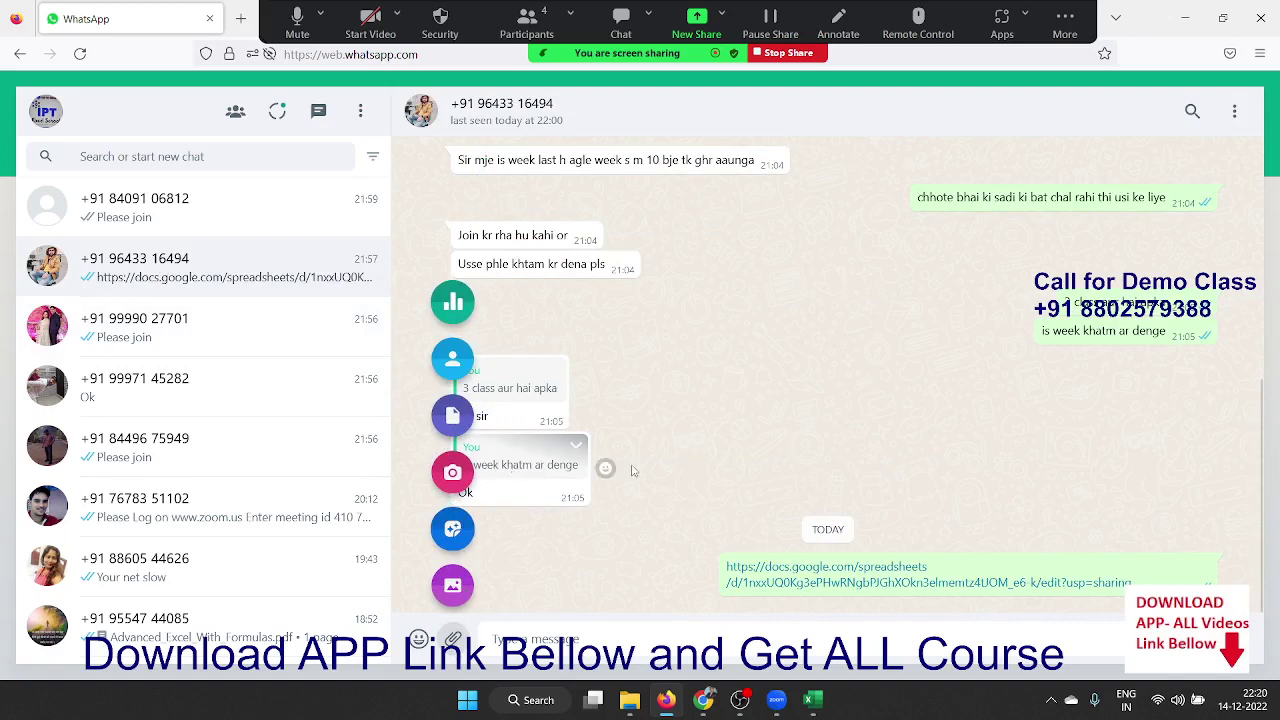
pyautogui.click(714, 479)
pyautogui.hotkey('alt', 'Tab')
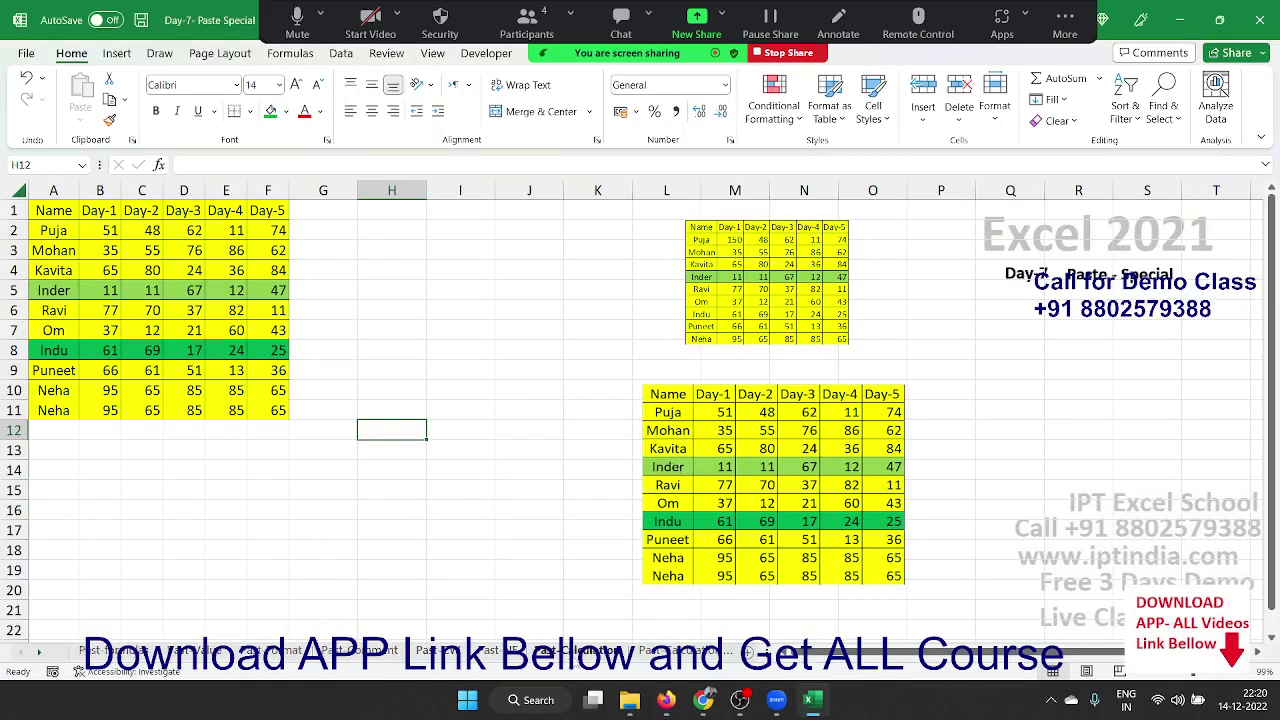
# Browse the percentage result sheets, then return to the score table sheet.
pyautogui.click(576, 655)
pyautogui.click(640, 651)
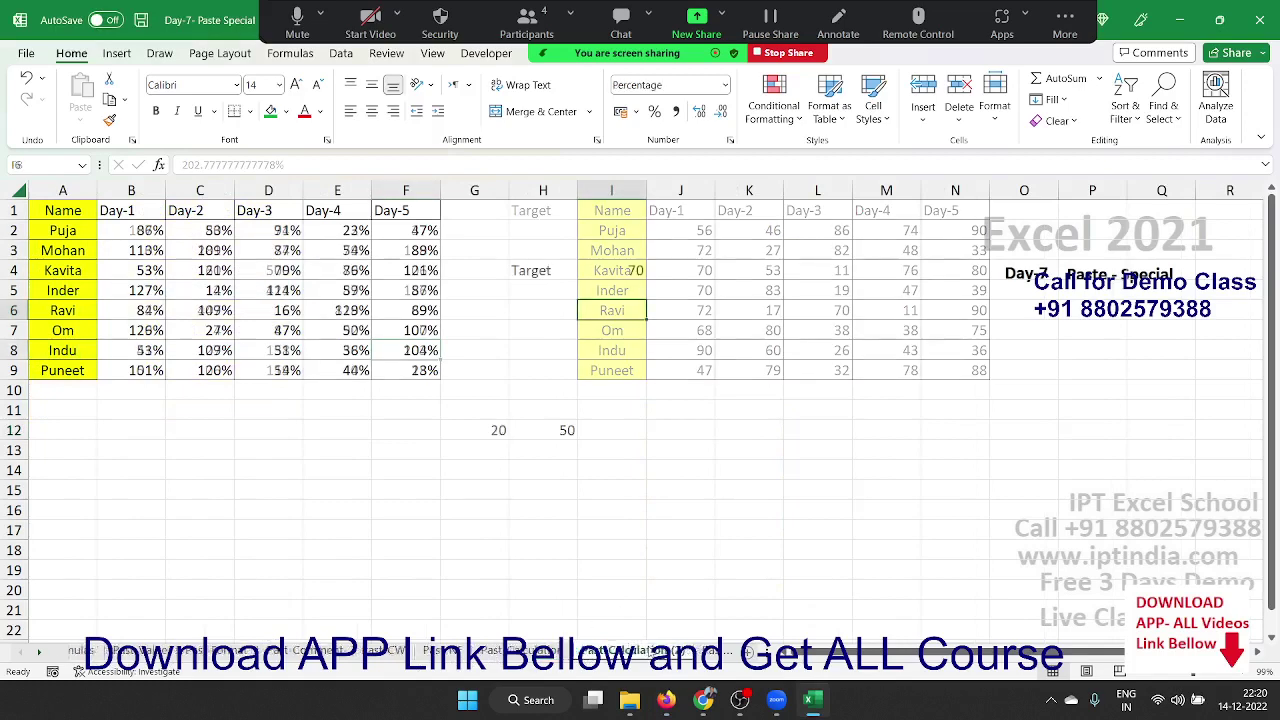
pyautogui.click(350, 349)
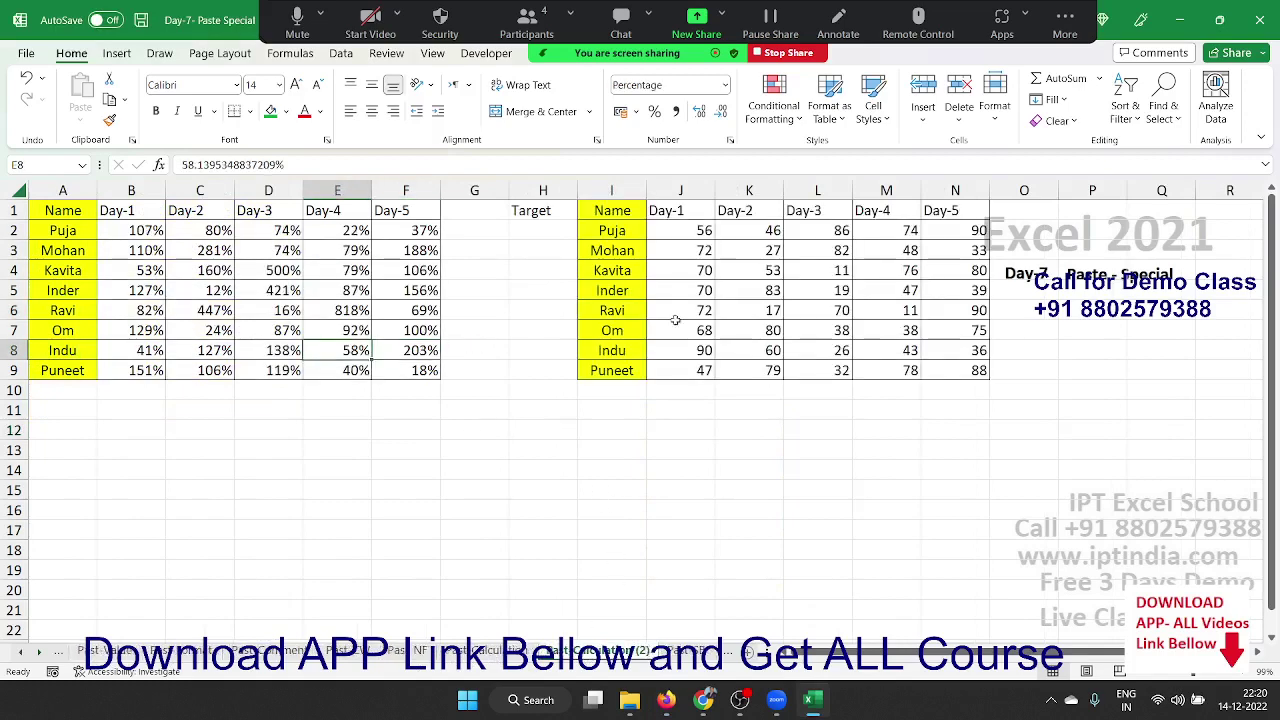
pyautogui.click(438, 444)
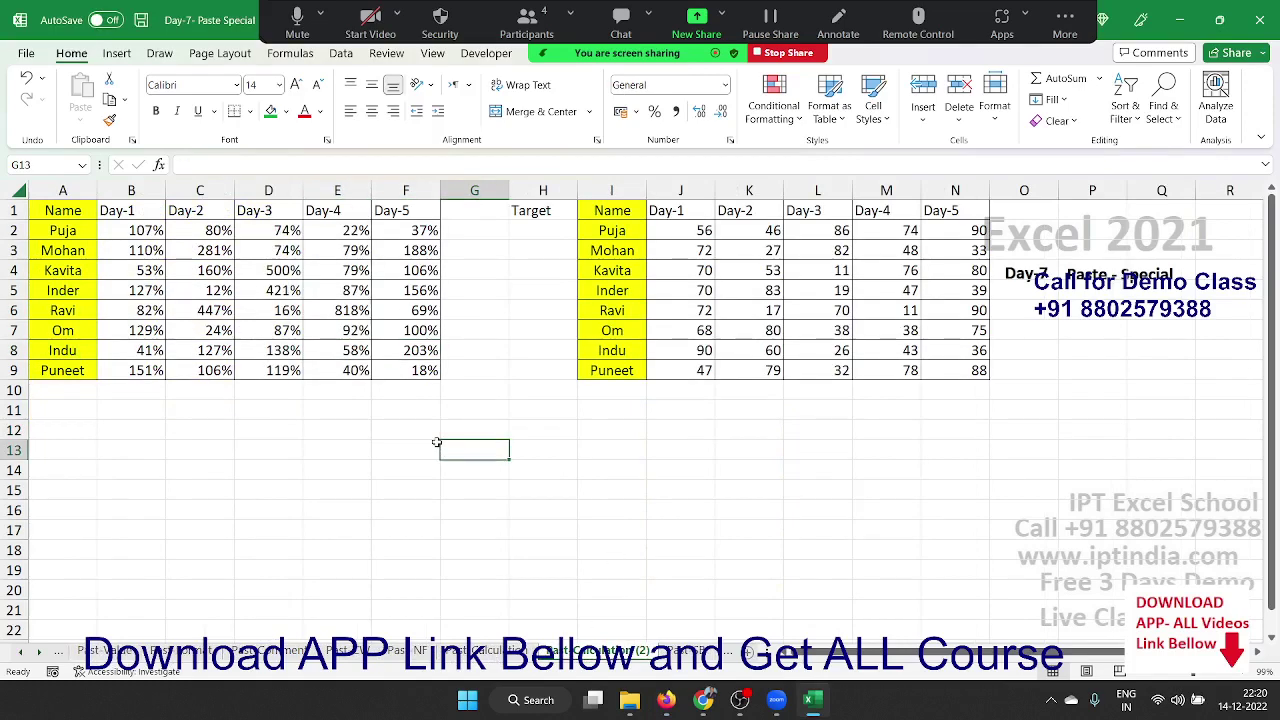
pyautogui.hotkey('ctrl', 'pagedown')
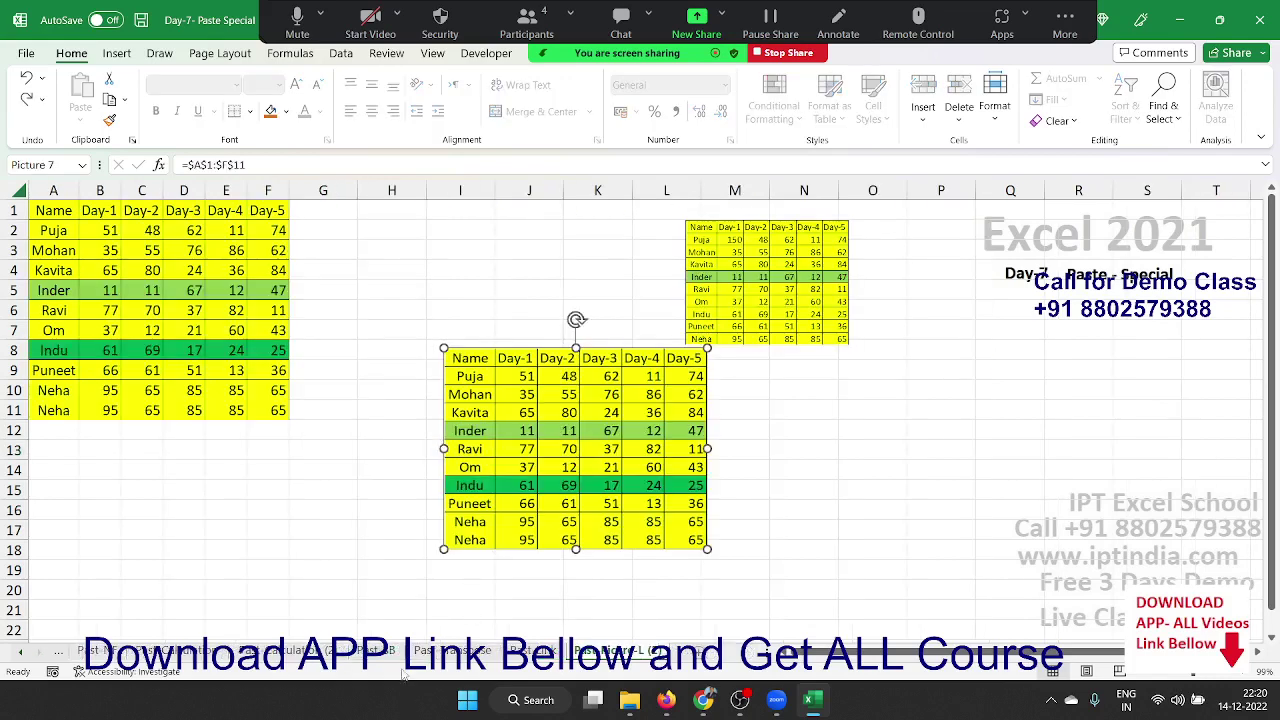
pyautogui.click(290, 651)
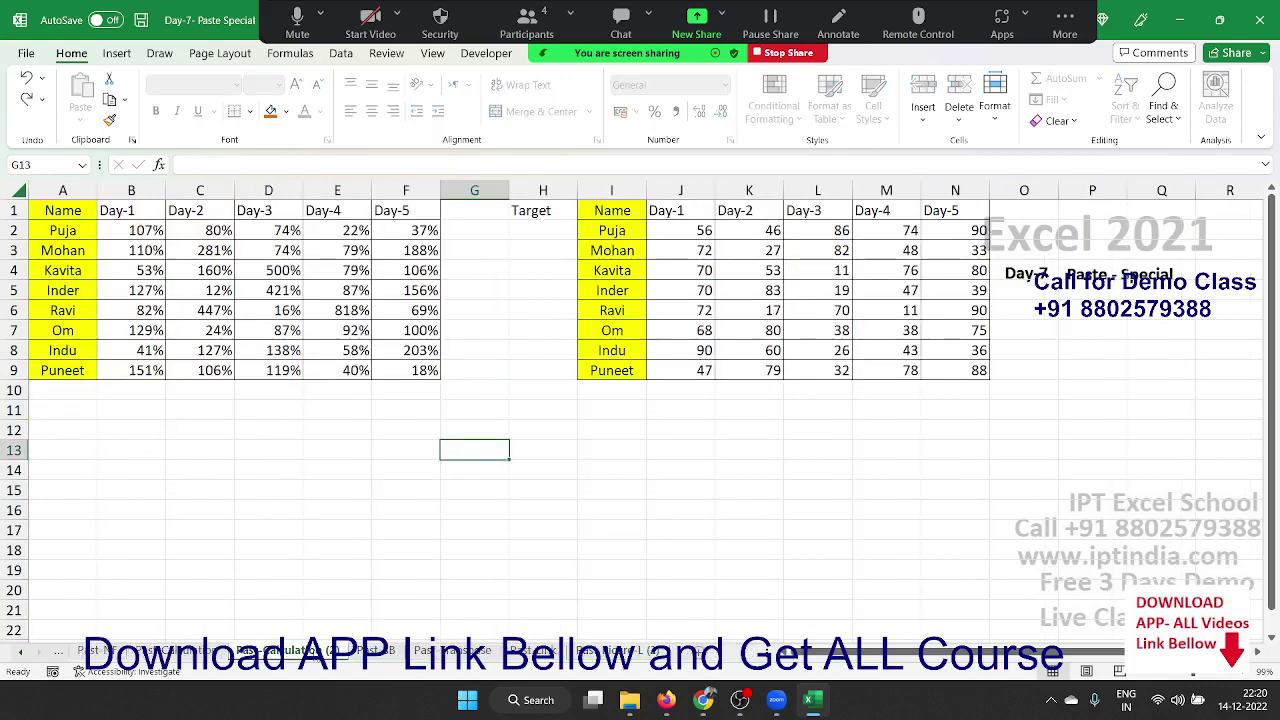
# Enter a RANDBETWEEN random-score formula in B2.
pyautogui.click(428, 392)
pyautogui.click(145, 236)
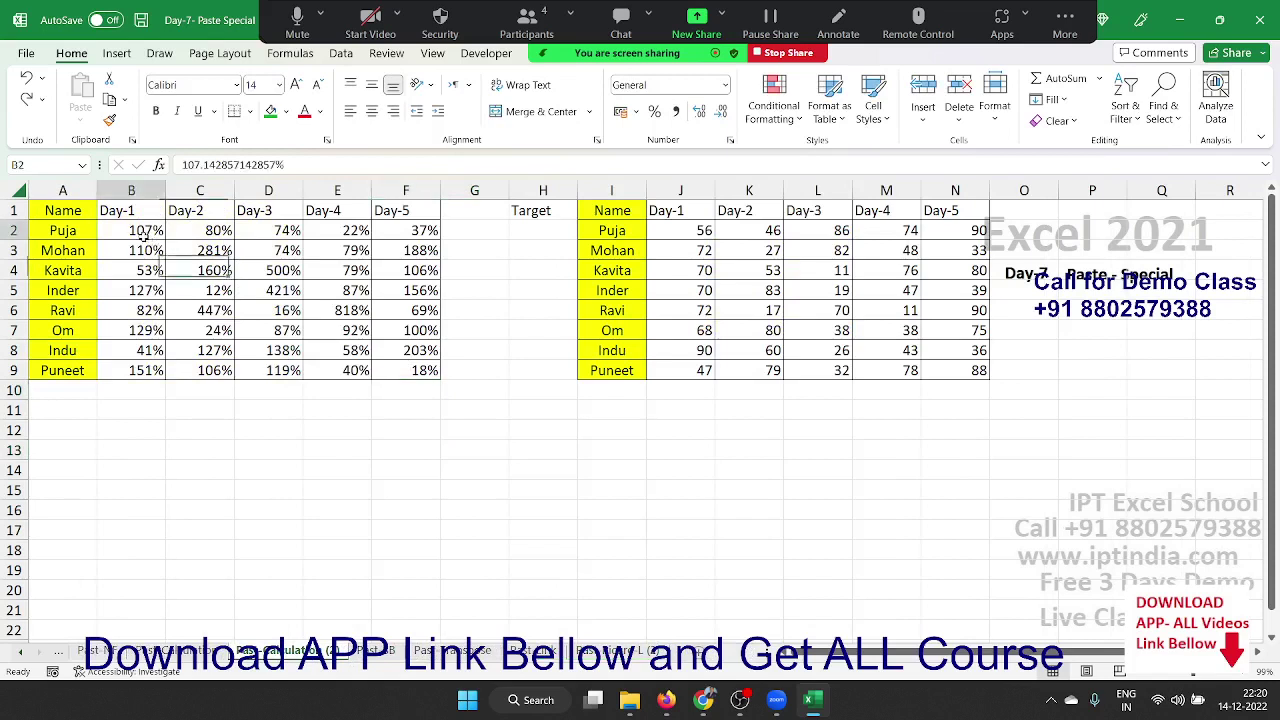
pyautogui.write('=ra')
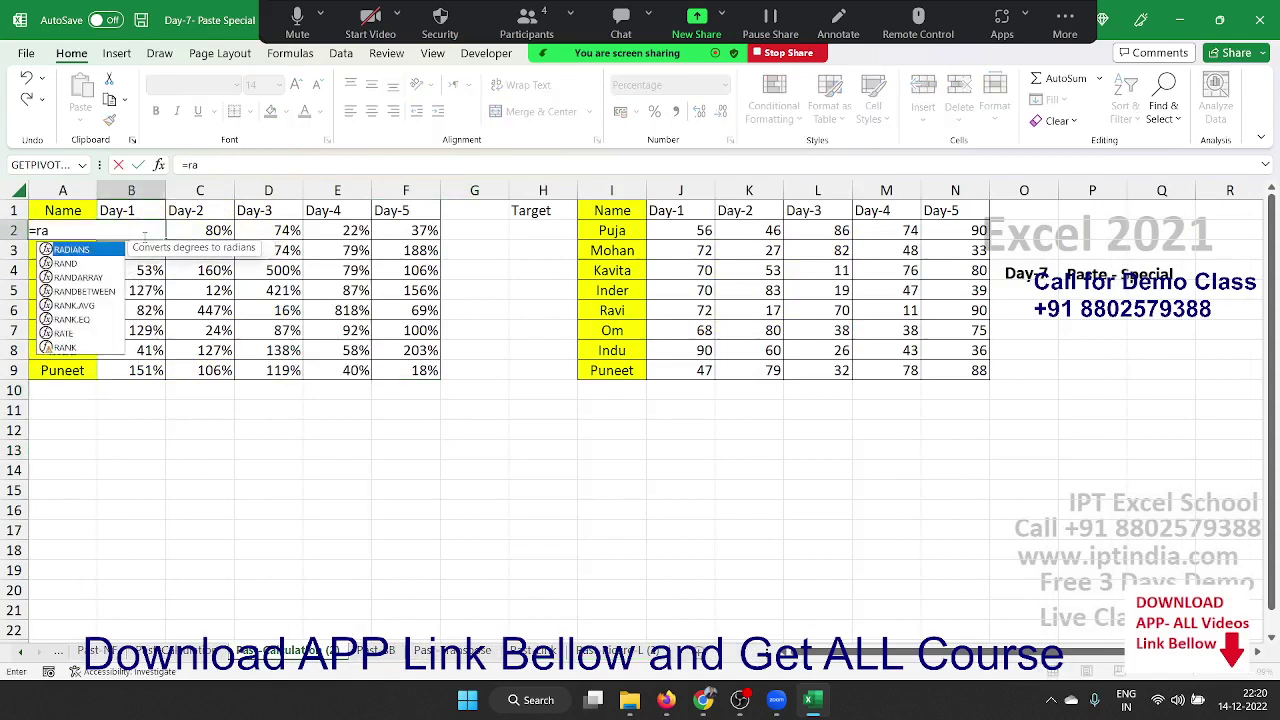
pyautogui.press('Tab')
pyautogui.write('1')
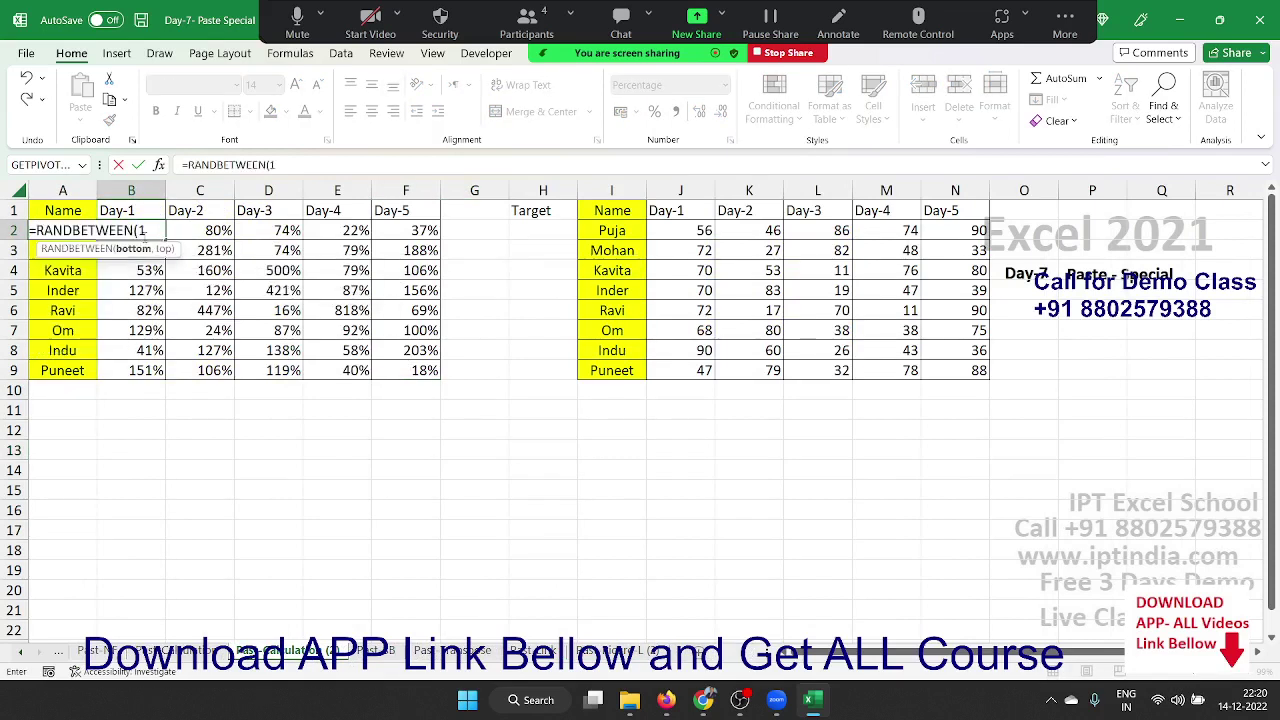
pyautogui.write(',20')
pyautogui.press('Return')
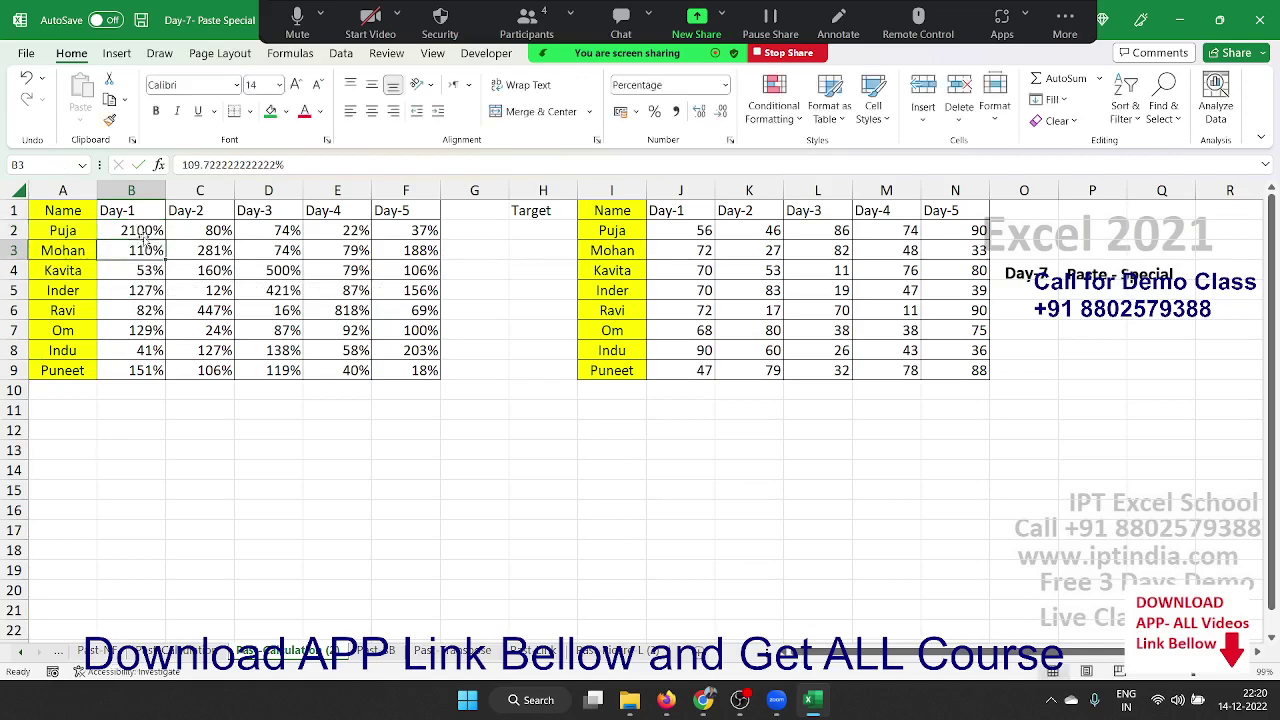
# Fill the formula across B2:F9 and show the scores in General format.
pyautogui.moveTo(143, 232); pyautogui.dragTo(395, 375)
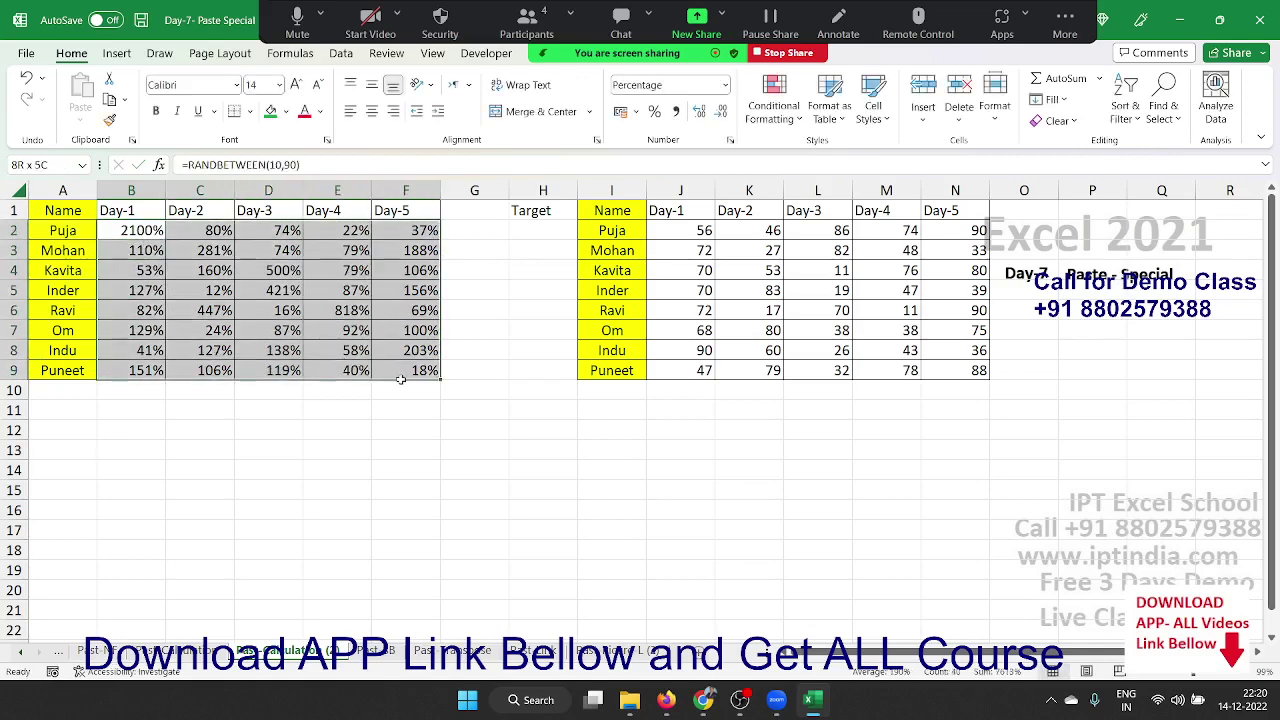
pyautogui.hotkey('ctrl', 'r')
pyautogui.hotkey('ctrl', 'd')
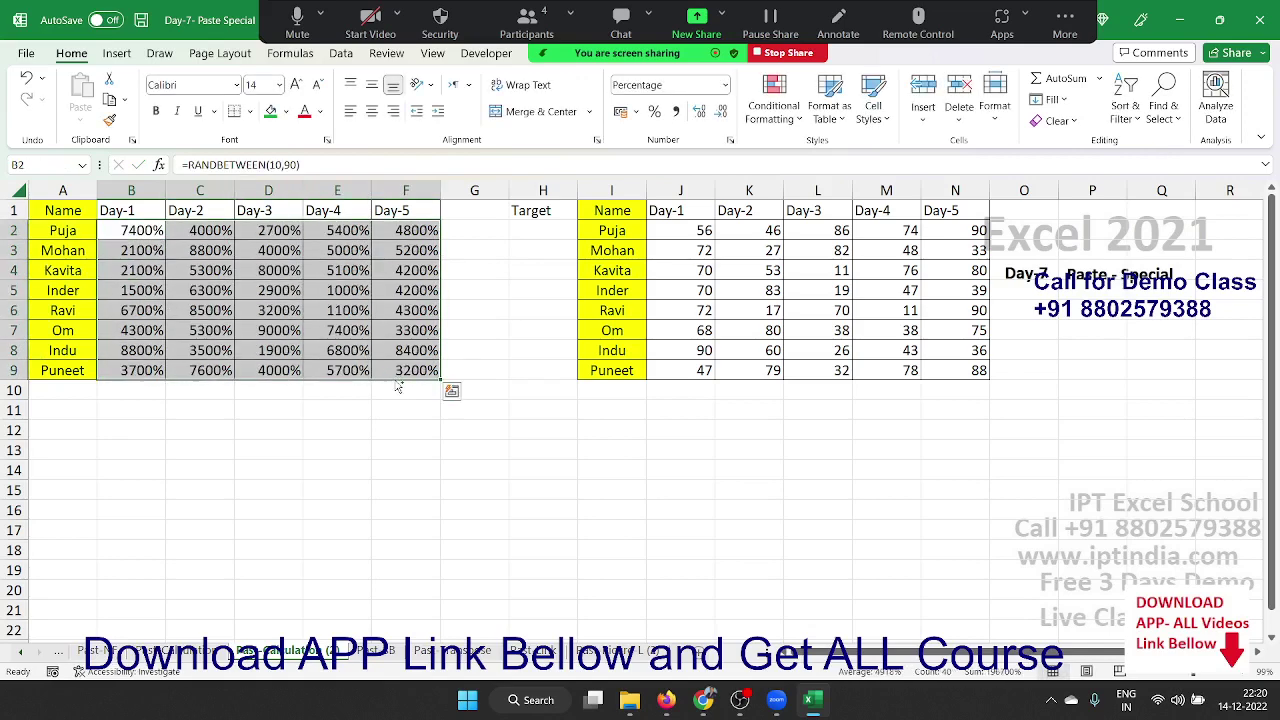
pyautogui.hotkey('ctrl', 'shift', '`')
pyautogui.click(368, 289)
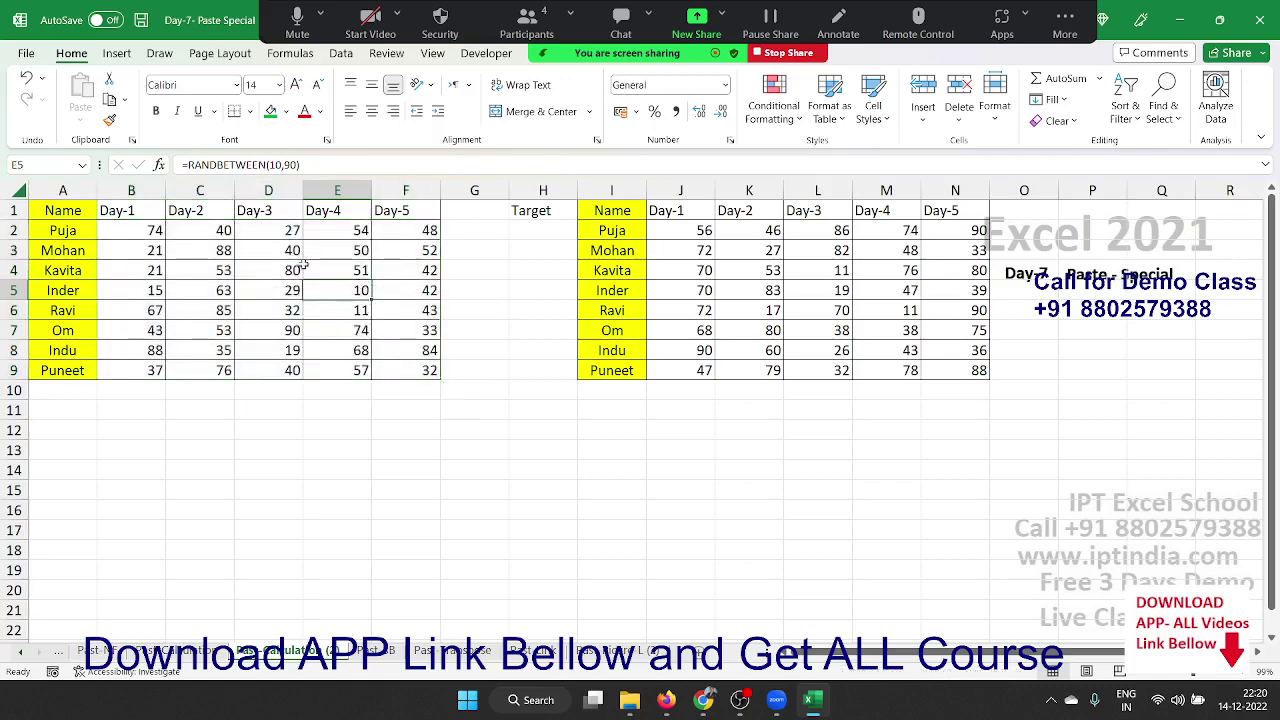
pyautogui.click(133, 224)
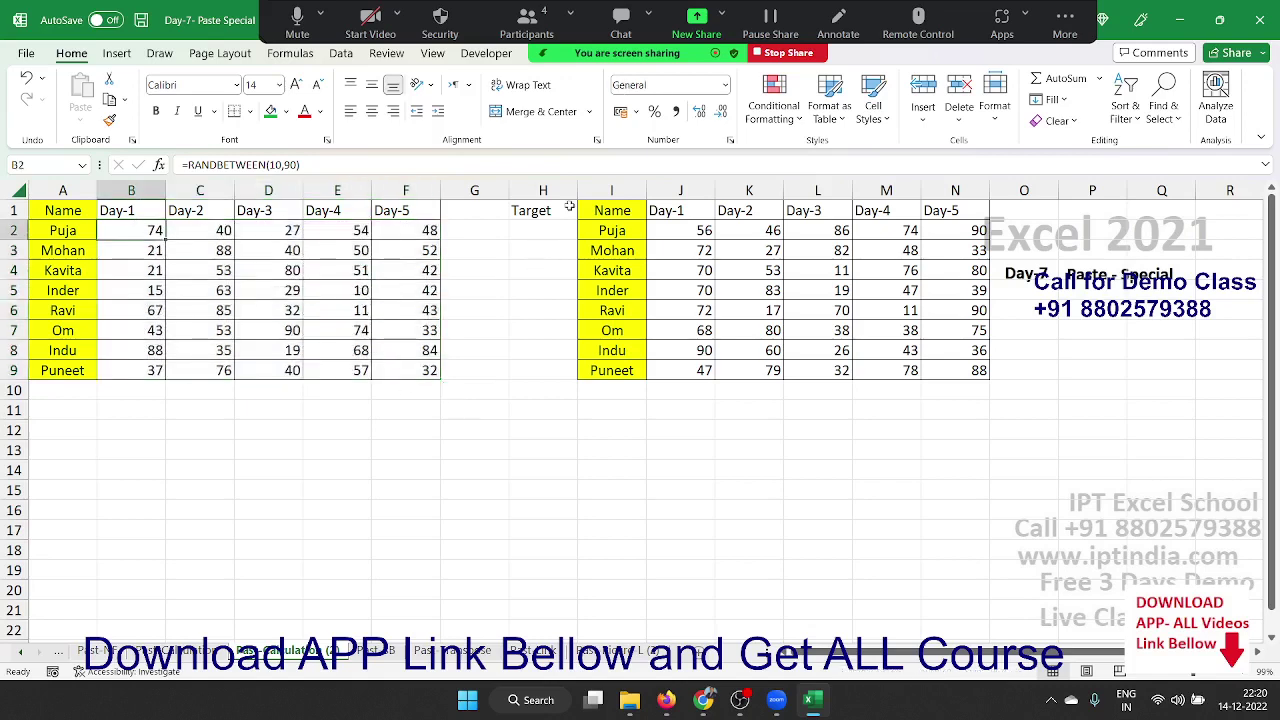
pyautogui.click(662, 230)
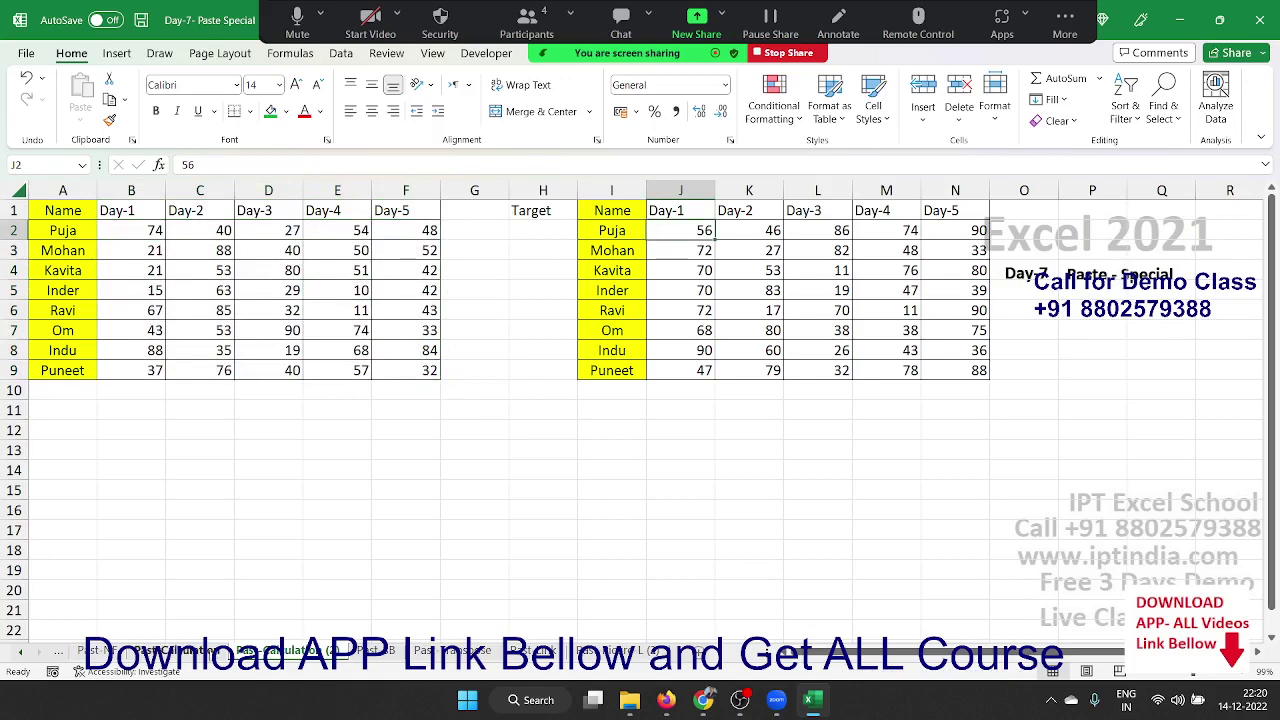
# Review the earlier sheet with the single Target 70, then return to the two-table sheet.
pyautogui.click(206, 648)
pyautogui.click(626, 275)
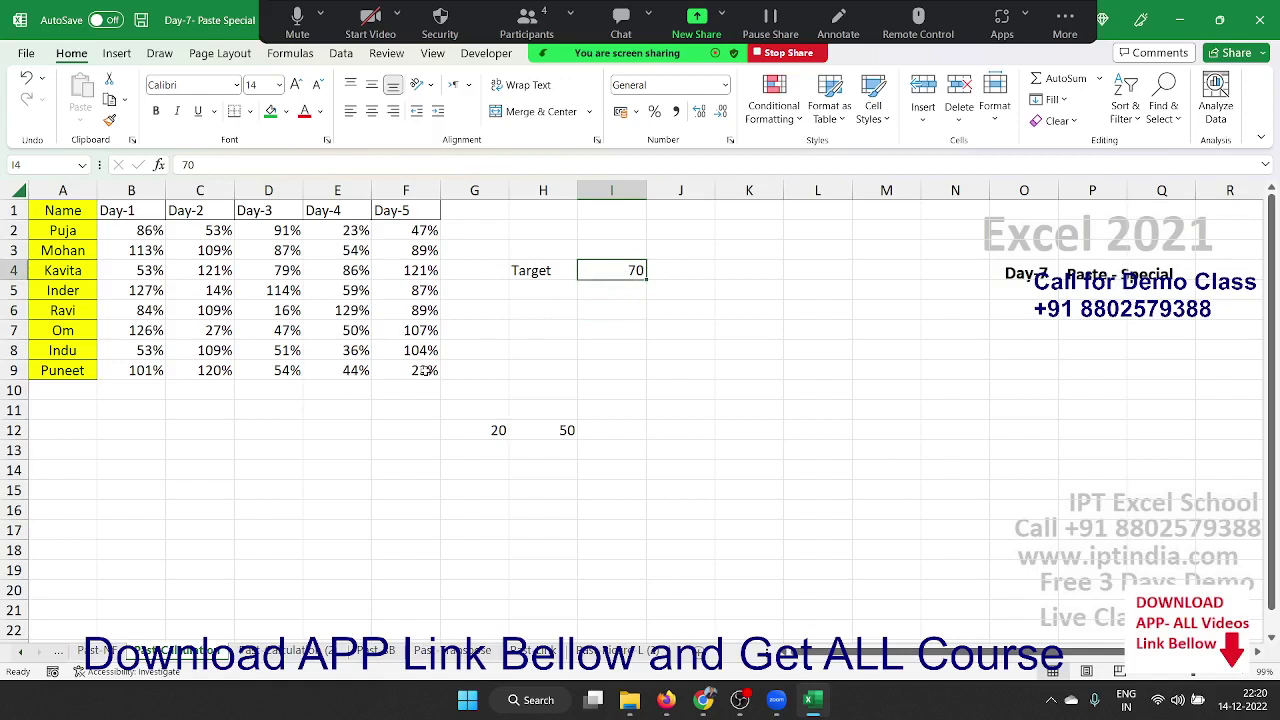
pyautogui.moveTo(427, 371); pyautogui.dragTo(140, 230)
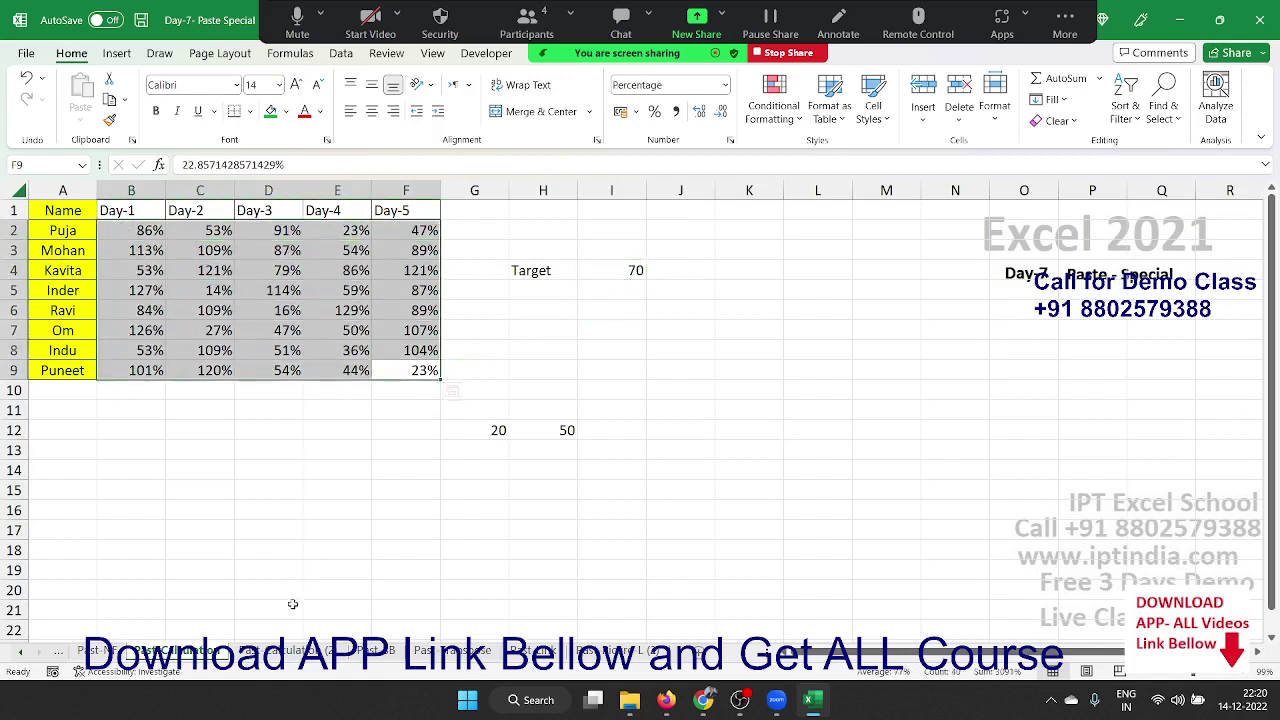
pyautogui.click(288, 651)
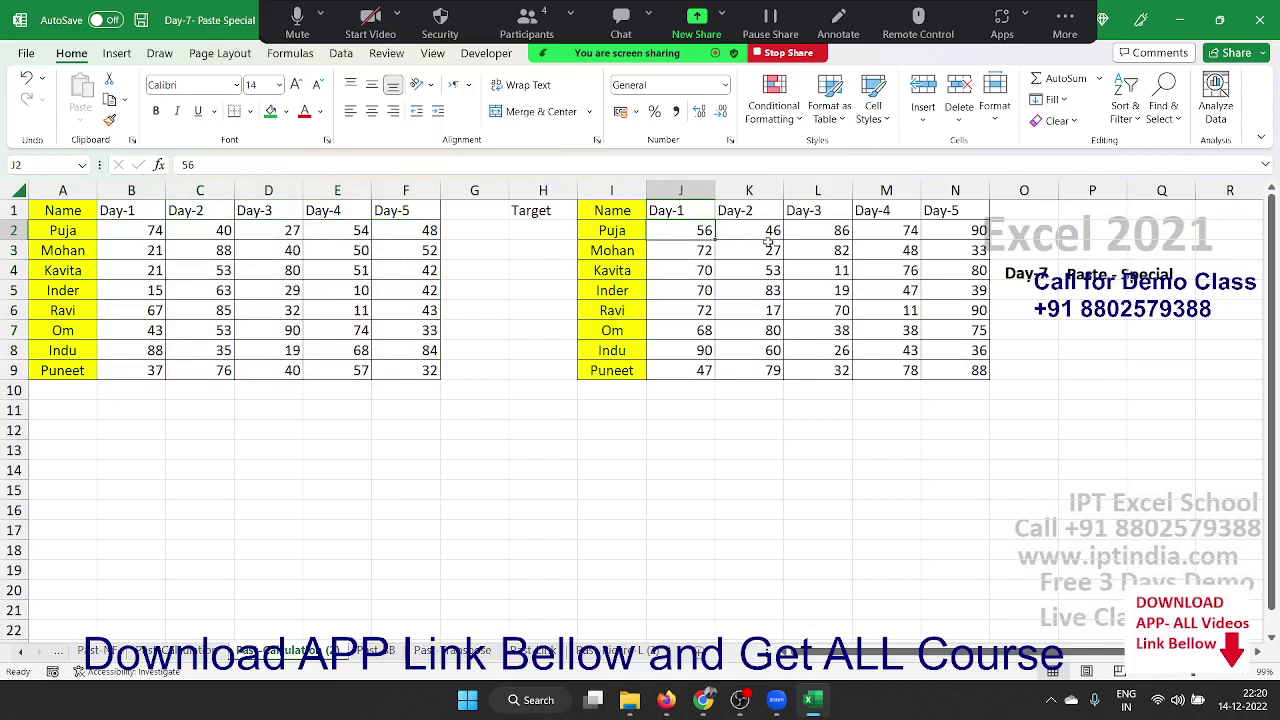
# Copy B2:F9 and paste it back as values, so B2 holds 74.
pyautogui.click(156, 231)
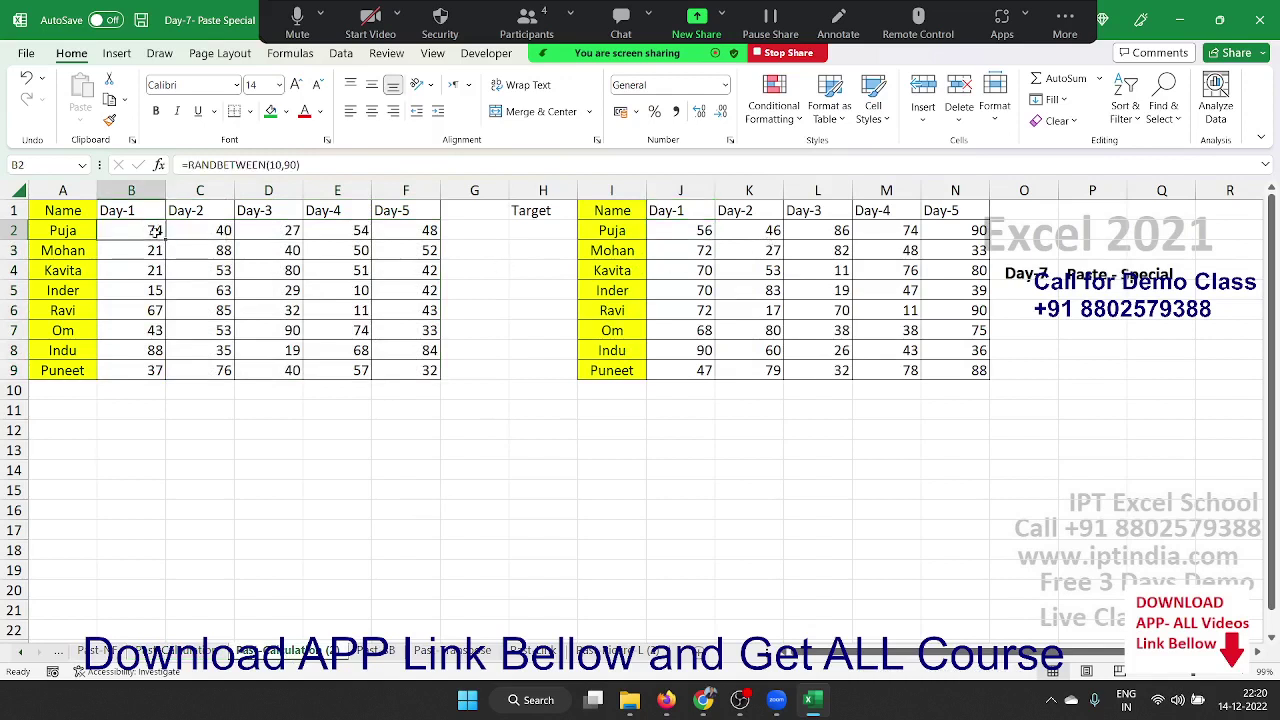
pyautogui.keyDown('shift'); pyautogui.click(422, 369); pyautogui.keyUp('shift')
pyautogui.hotkey('ctrl', 'c')
pyautogui.click(451, 390)
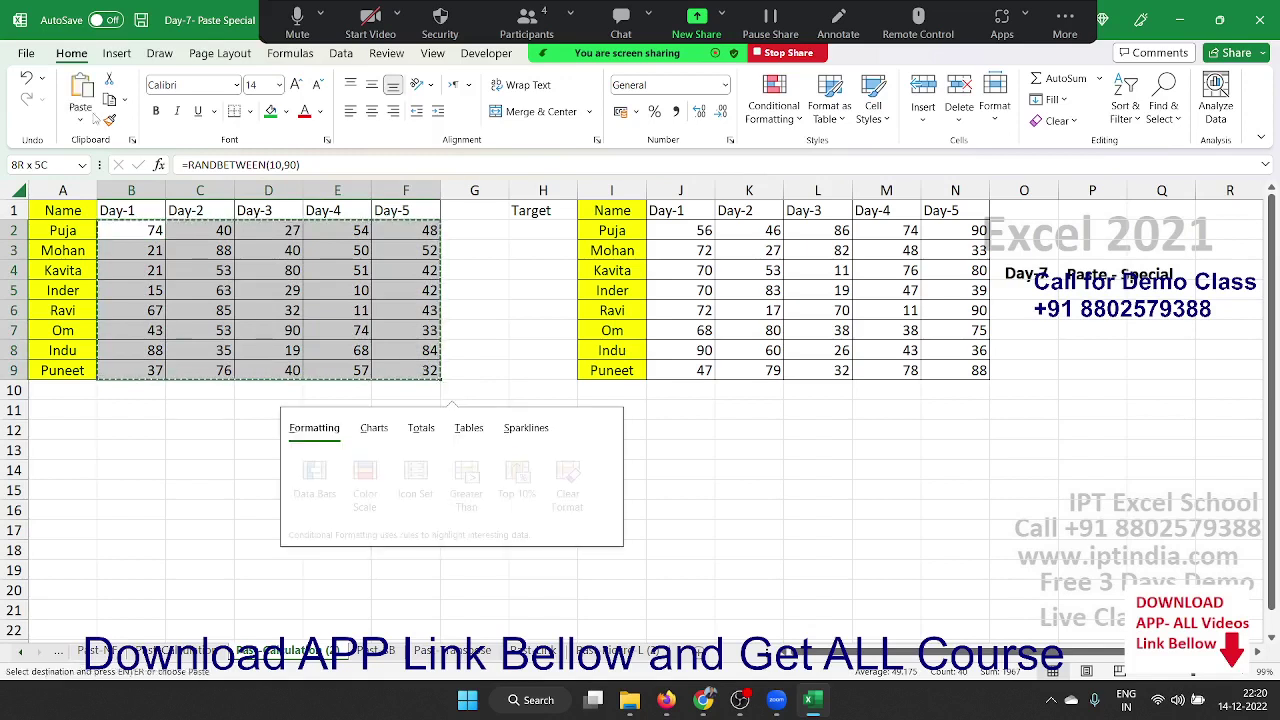
pyautogui.click(82, 122)
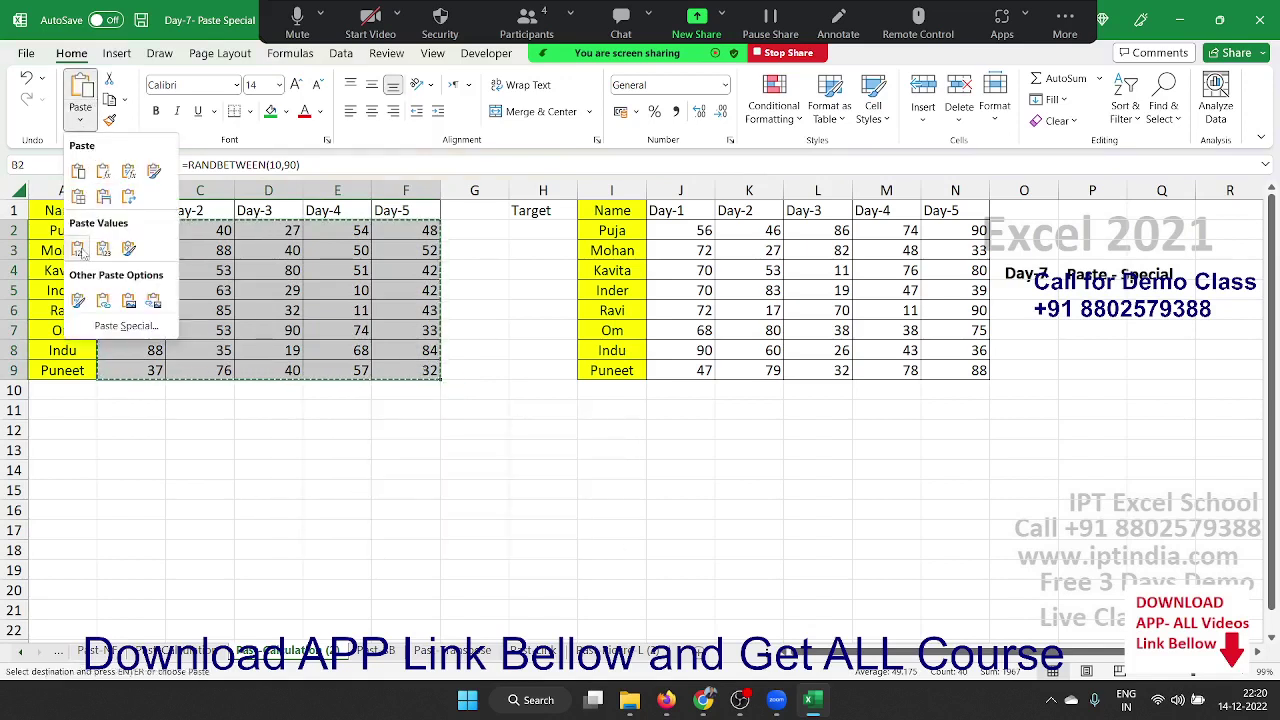
pyautogui.click(131, 254)
pyautogui.click(140, 232)
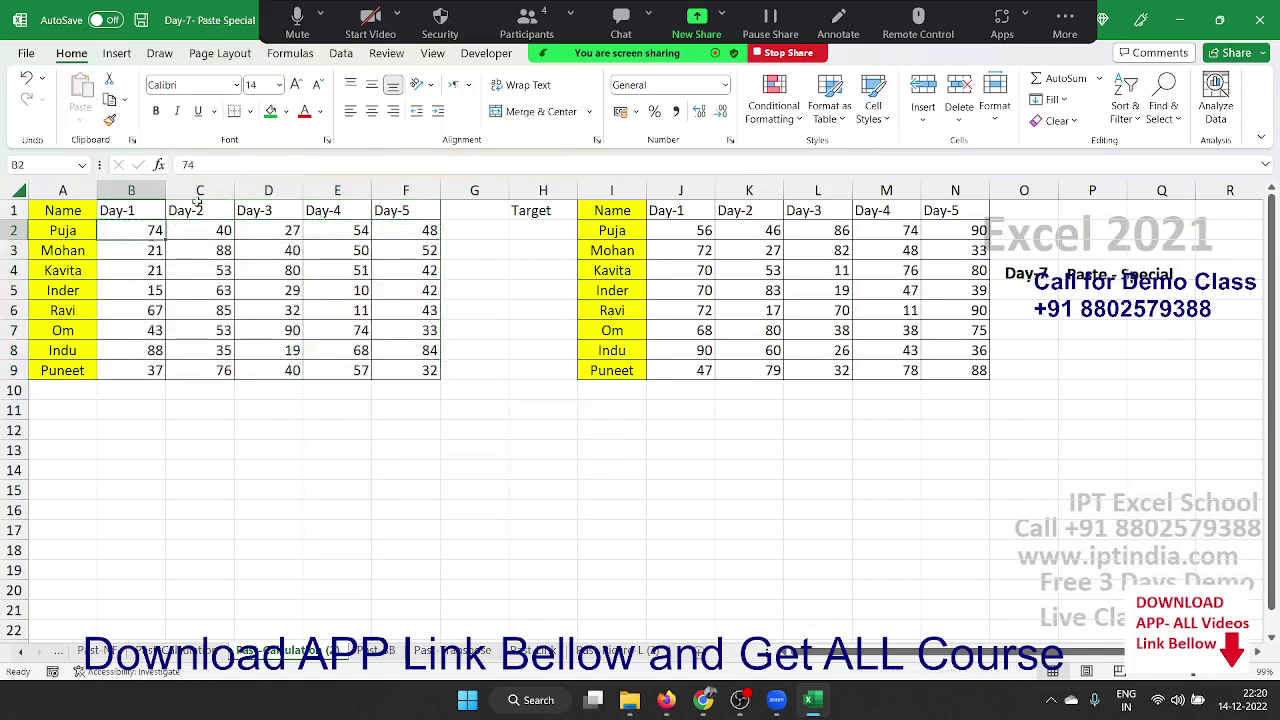
pyautogui.click(229, 164)
pyautogui.write('/')
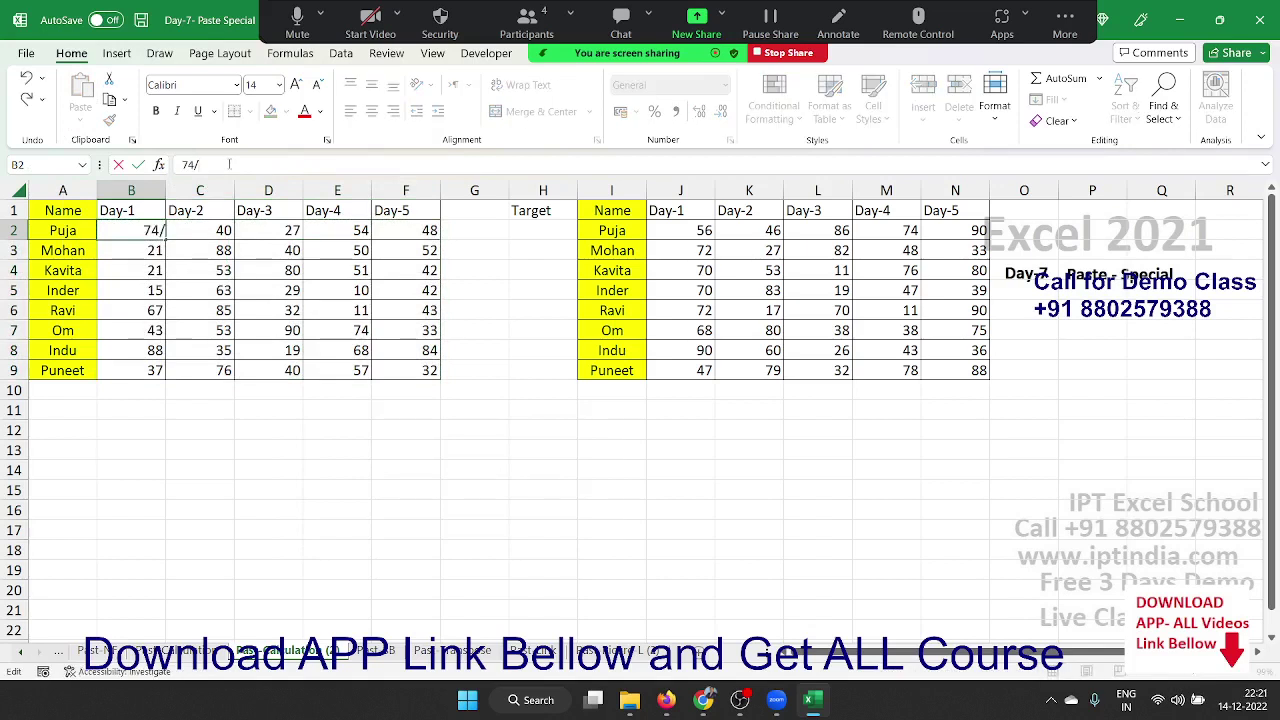
pyautogui.write('56')
pyautogui.press('Return')
pyautogui.press('Up')
pyautogui.press('Right')
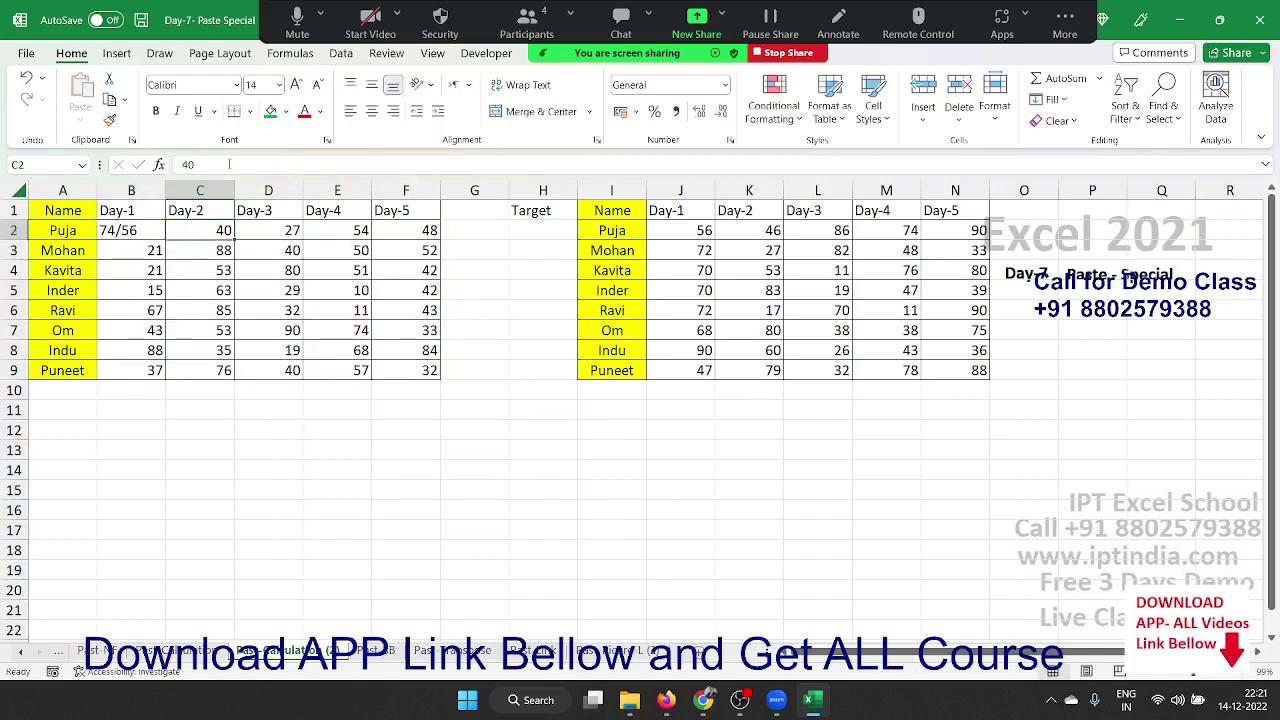
pyautogui.click(218, 164)
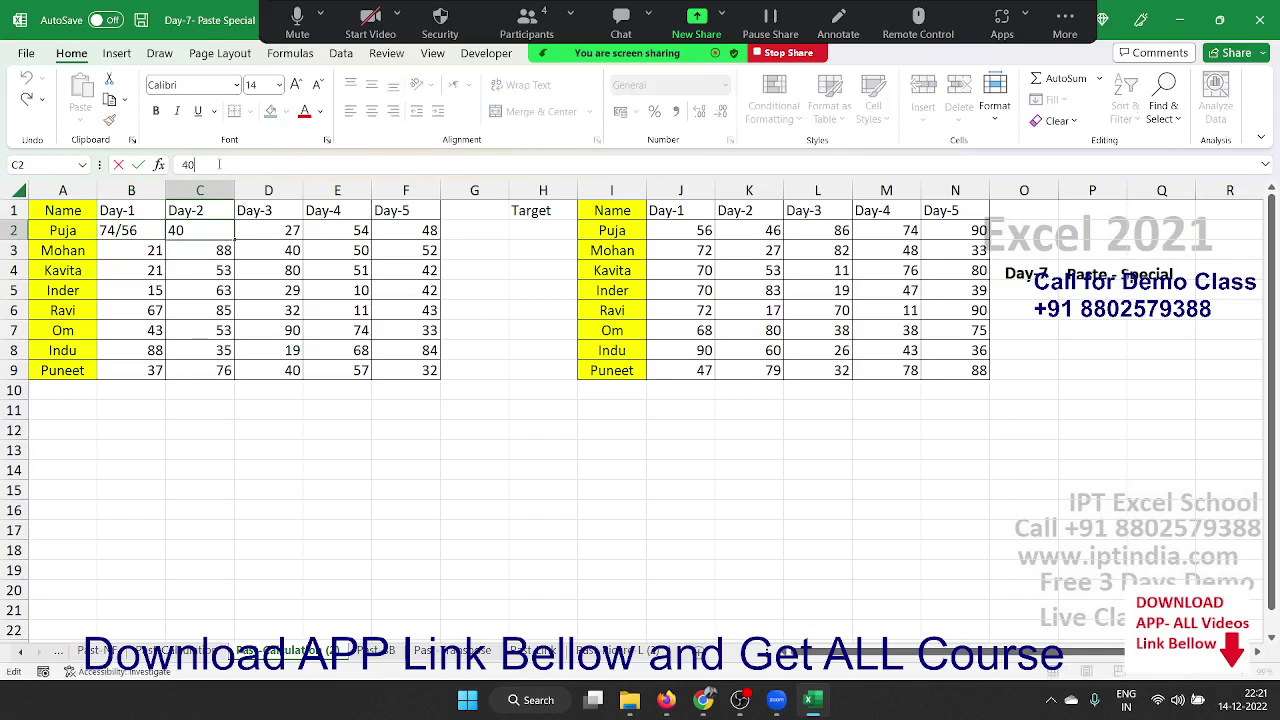
pyautogui.write('/46')
pyautogui.press('Return')
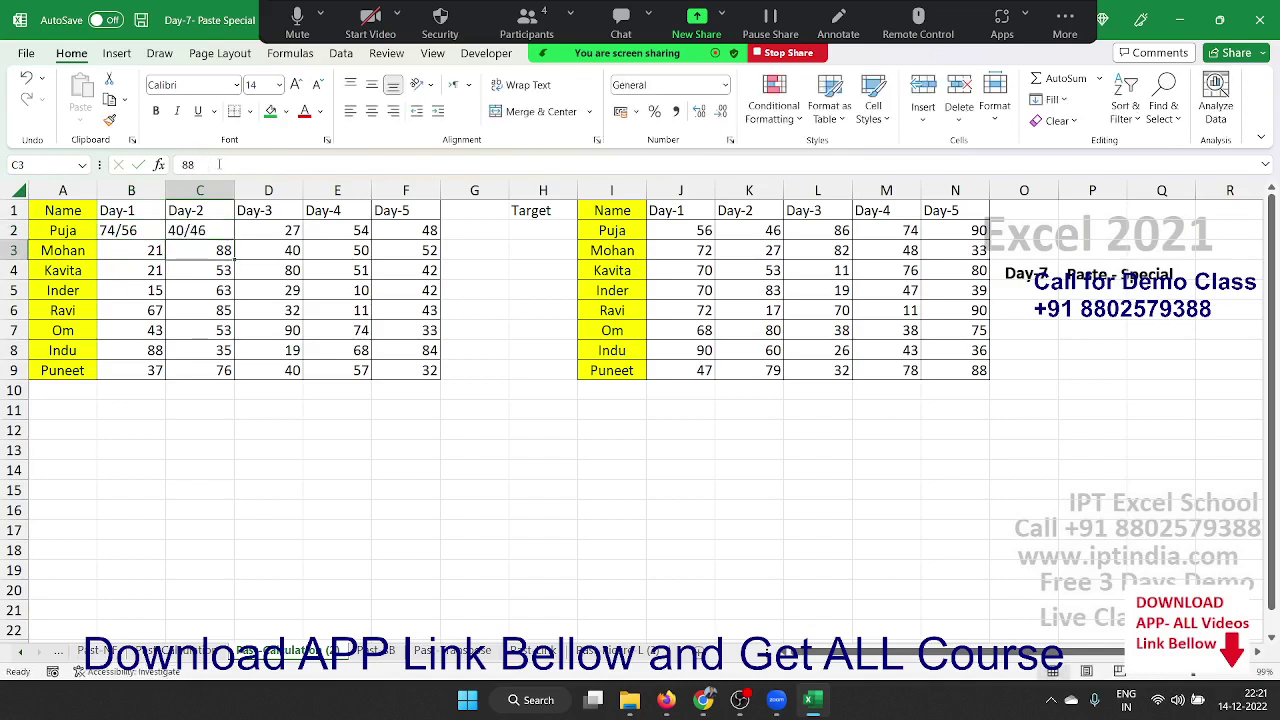
pyautogui.hotkey('ctrl', 'z')
pyautogui.hotkey('ctrl', 'z')
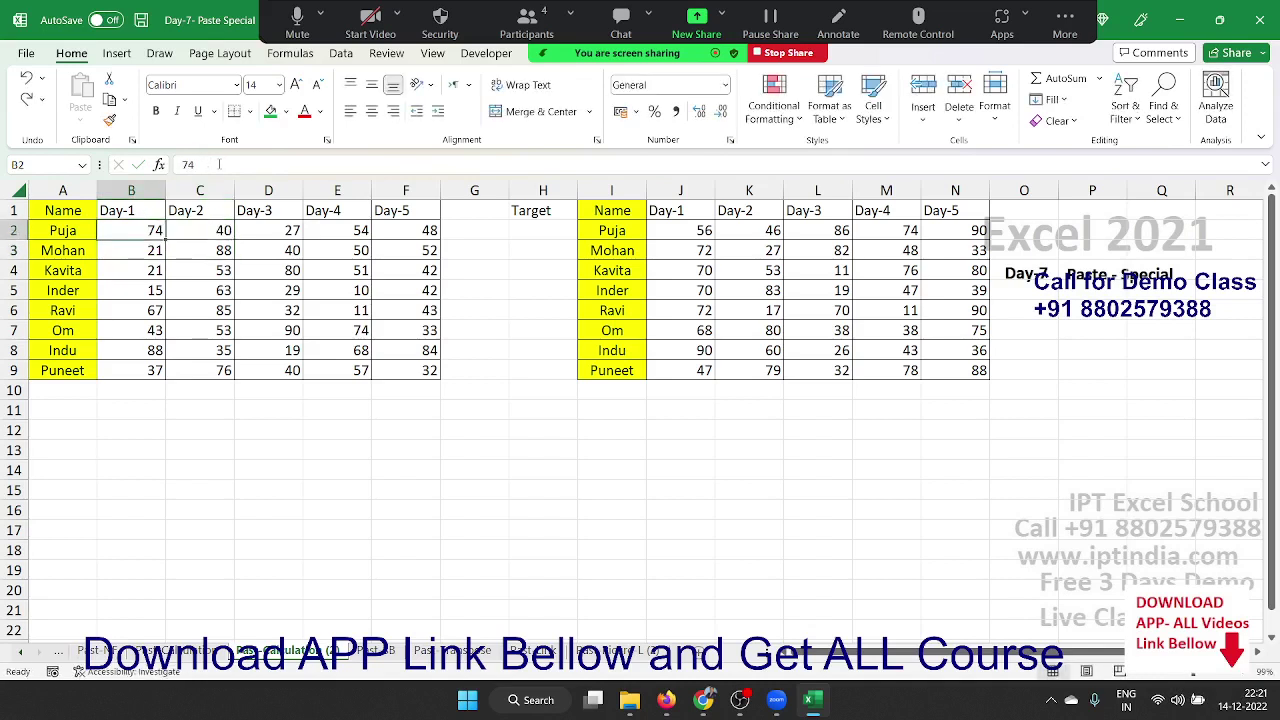
pyautogui.moveTo(62, 210); pyautogui.dragTo(62, 350)
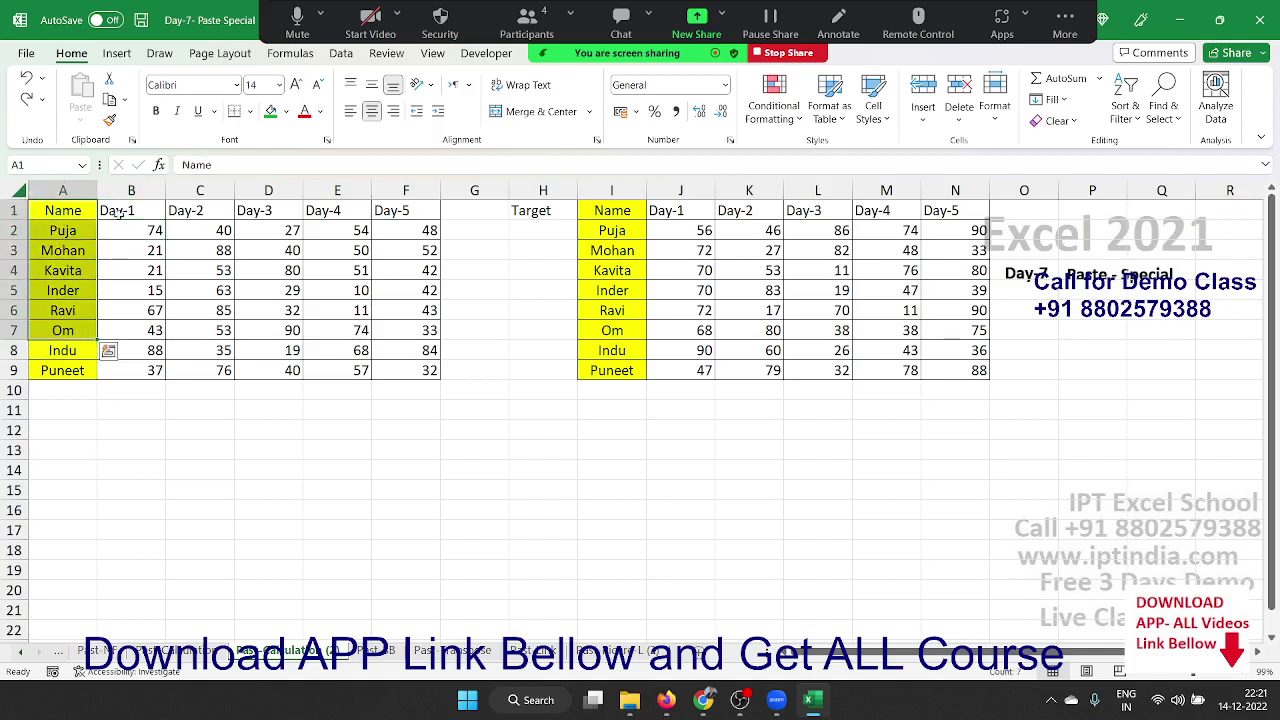
pyautogui.moveTo(116, 210); pyautogui.dragTo(361, 210)
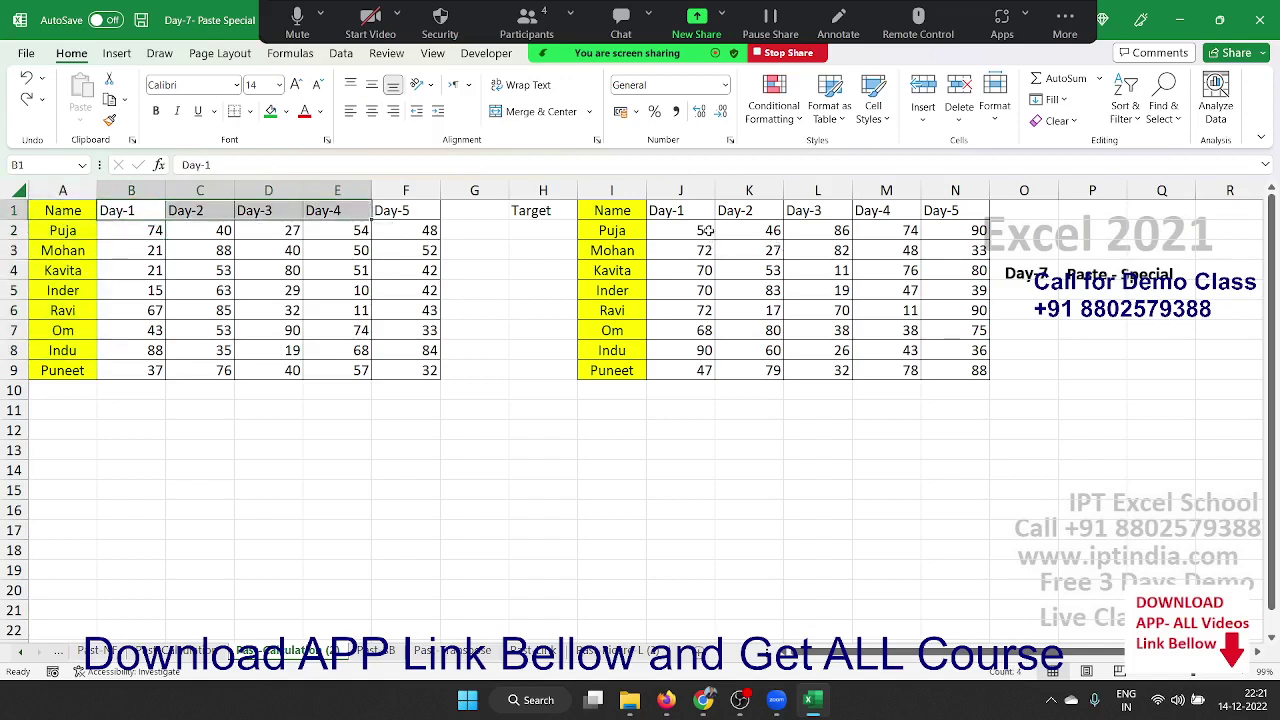
# Copy the targets J2:N9 and Paste Special Divide them into the scores at B2:F9.
pyautogui.moveTo(706, 230); pyautogui.dragTo(951, 365)
pyautogui.hotkey('ctrl', 'c')
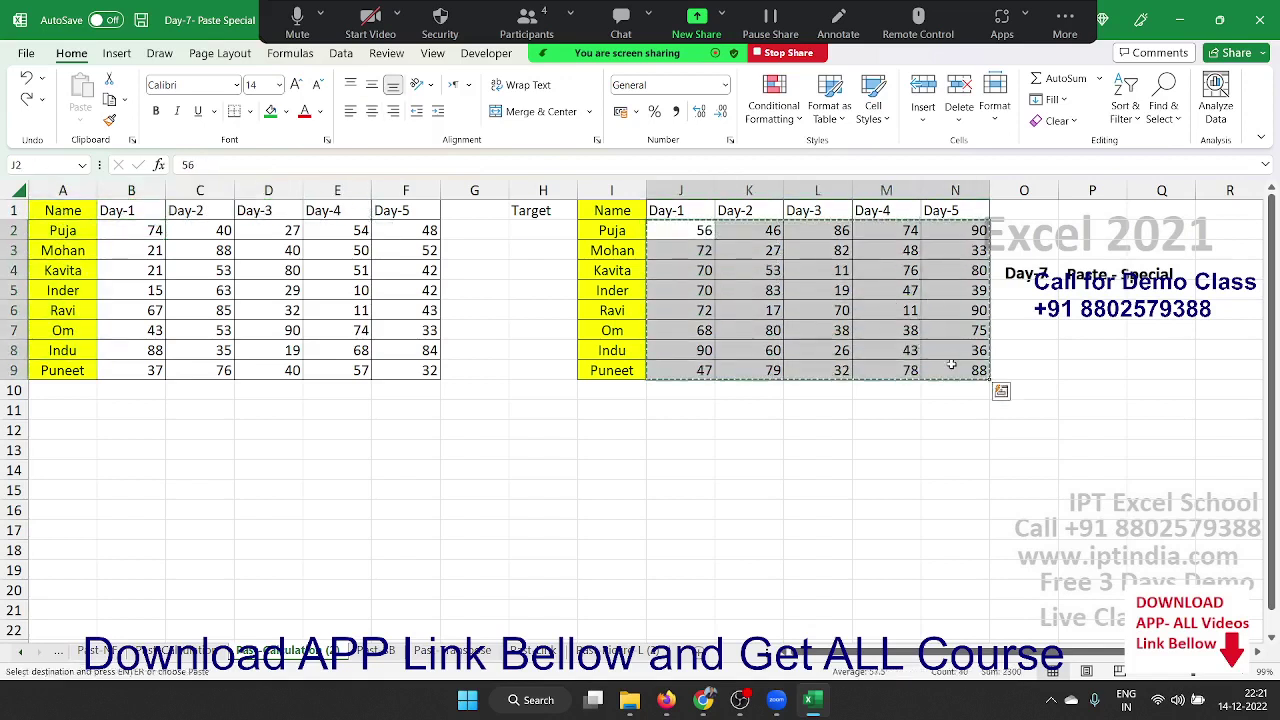
pyautogui.click(158, 232)
pyautogui.rightClick(158, 232)
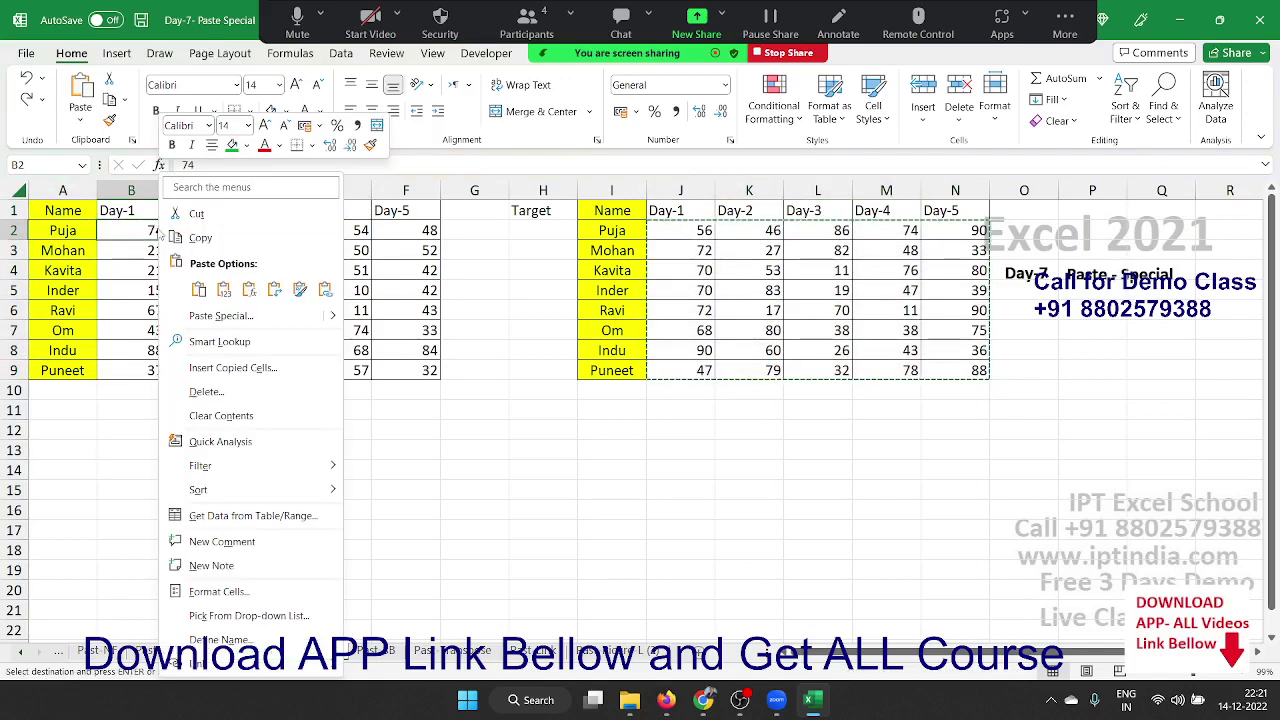
pyautogui.click(221, 315)
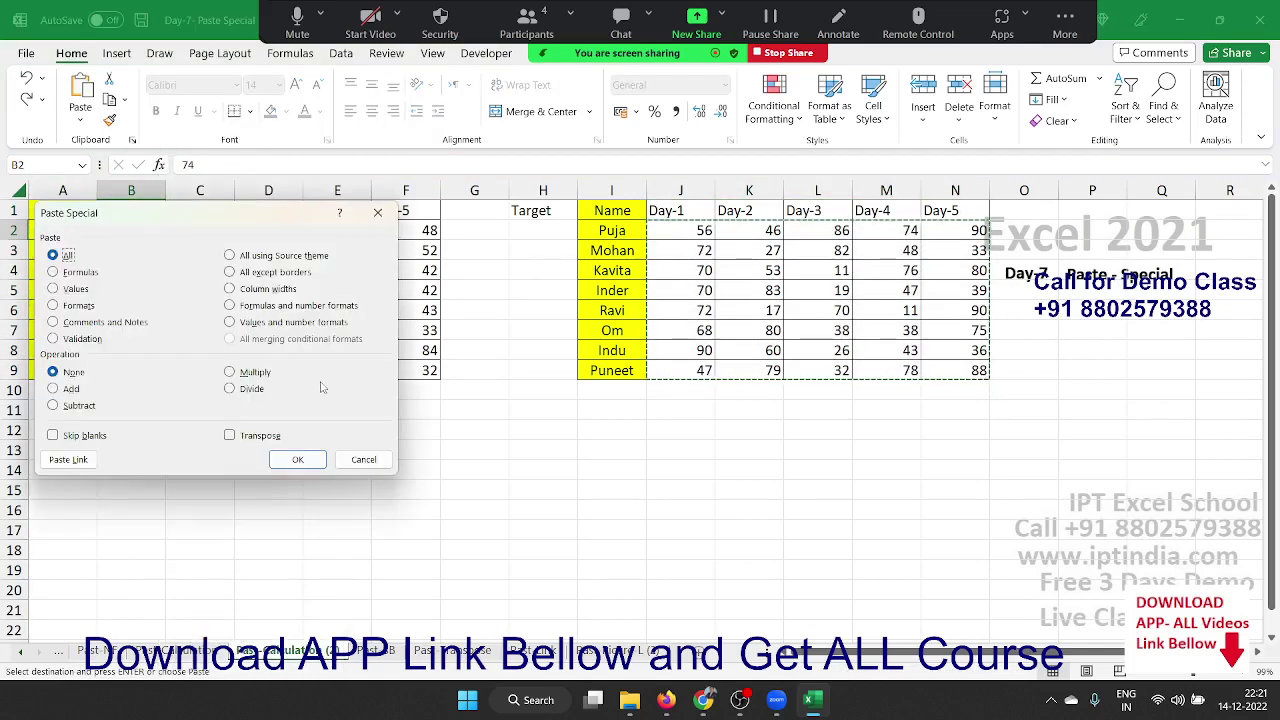
pyautogui.click(250, 388)
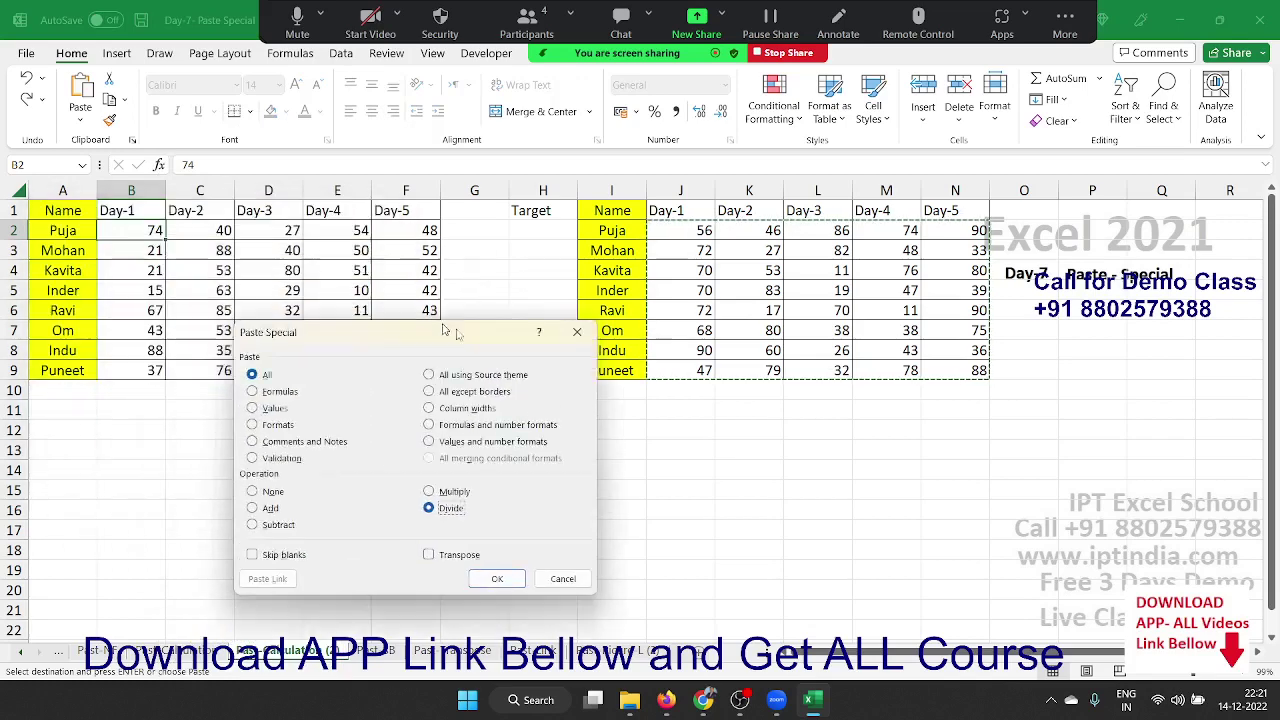
pyautogui.moveTo(246, 211); pyautogui.dragTo(507, 348)
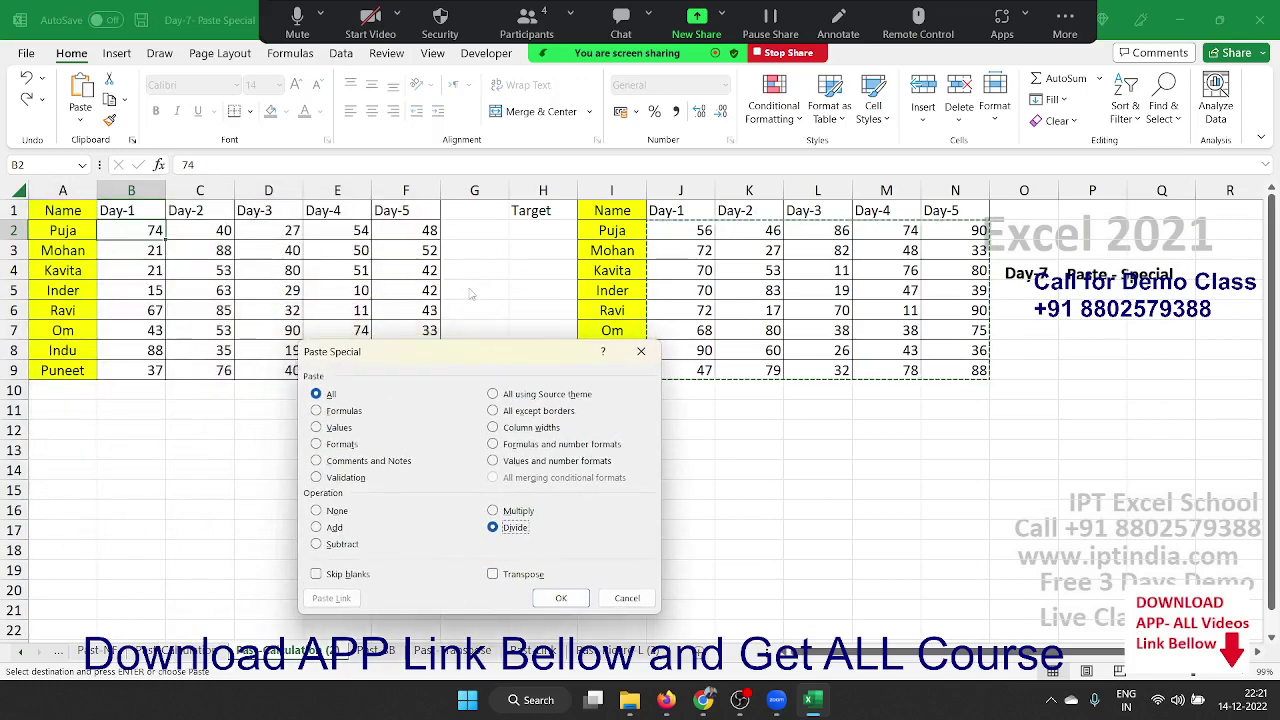
pyautogui.click(558, 600)
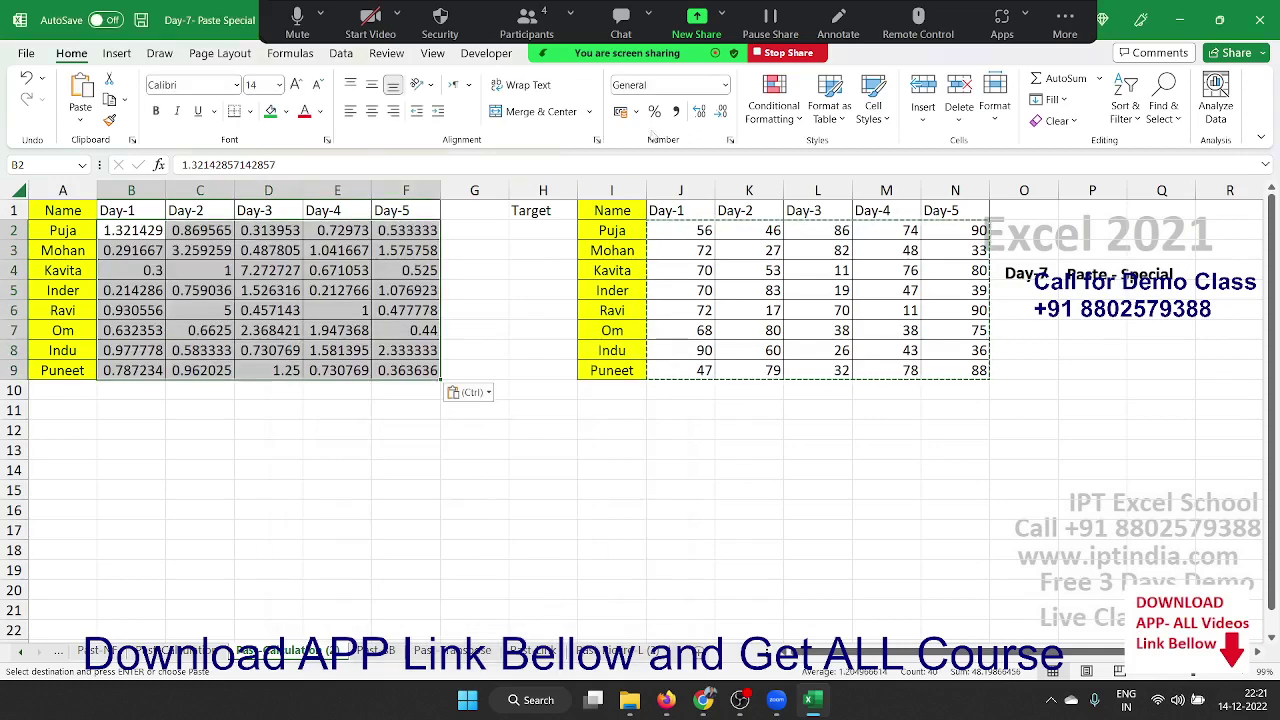
# Show the B2:F9 ratios in Percent Style (B2 132%) and save the workbook.
pyautogui.click(654, 112)
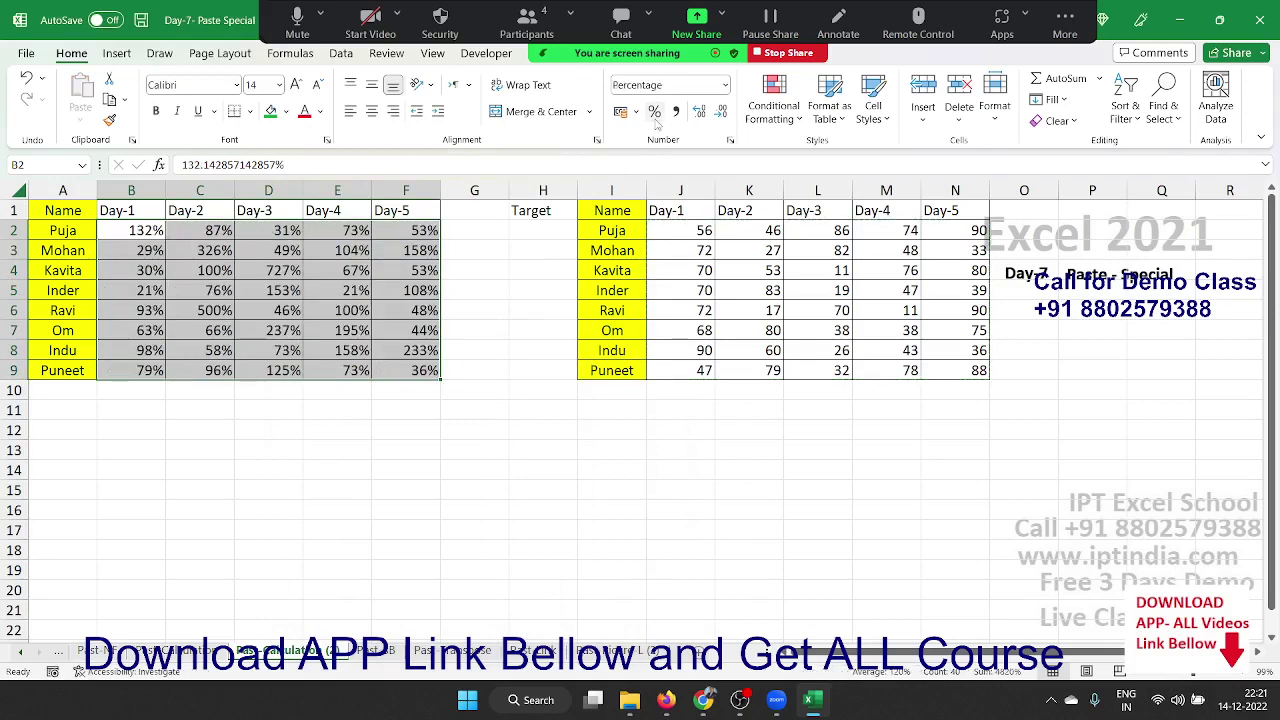
pyautogui.click(494, 438)
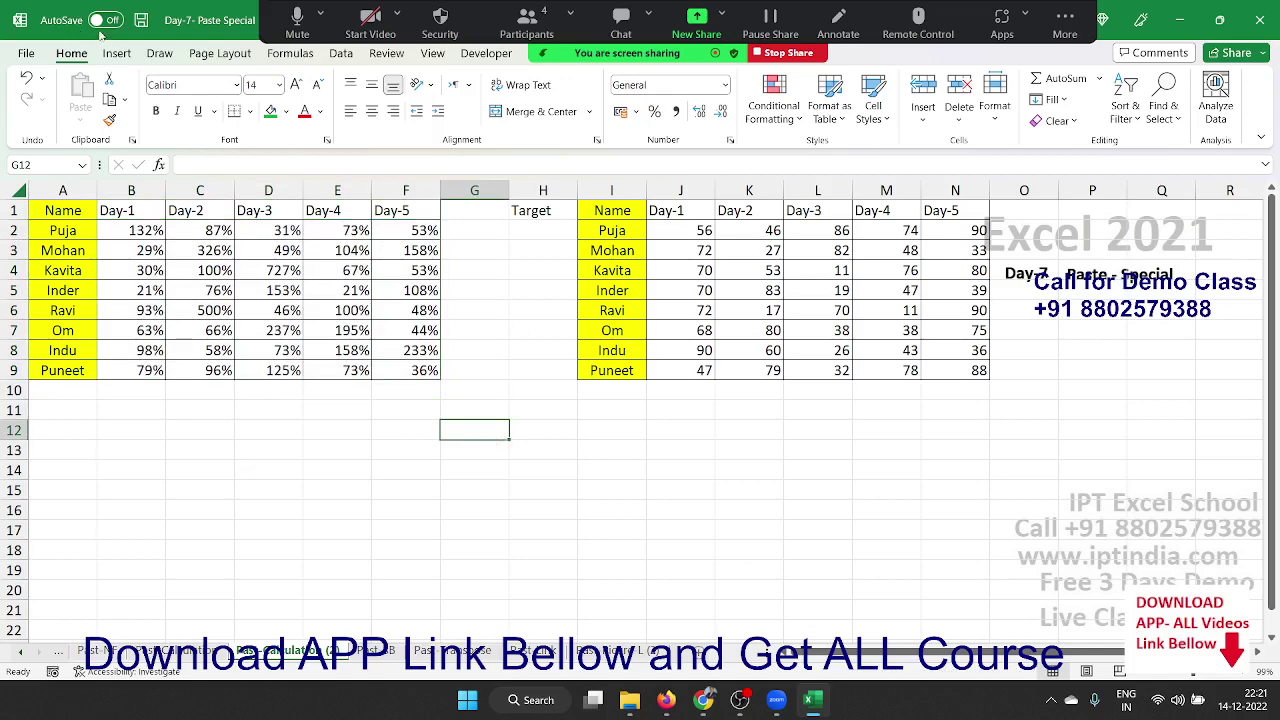
pyautogui.click(143, 24)
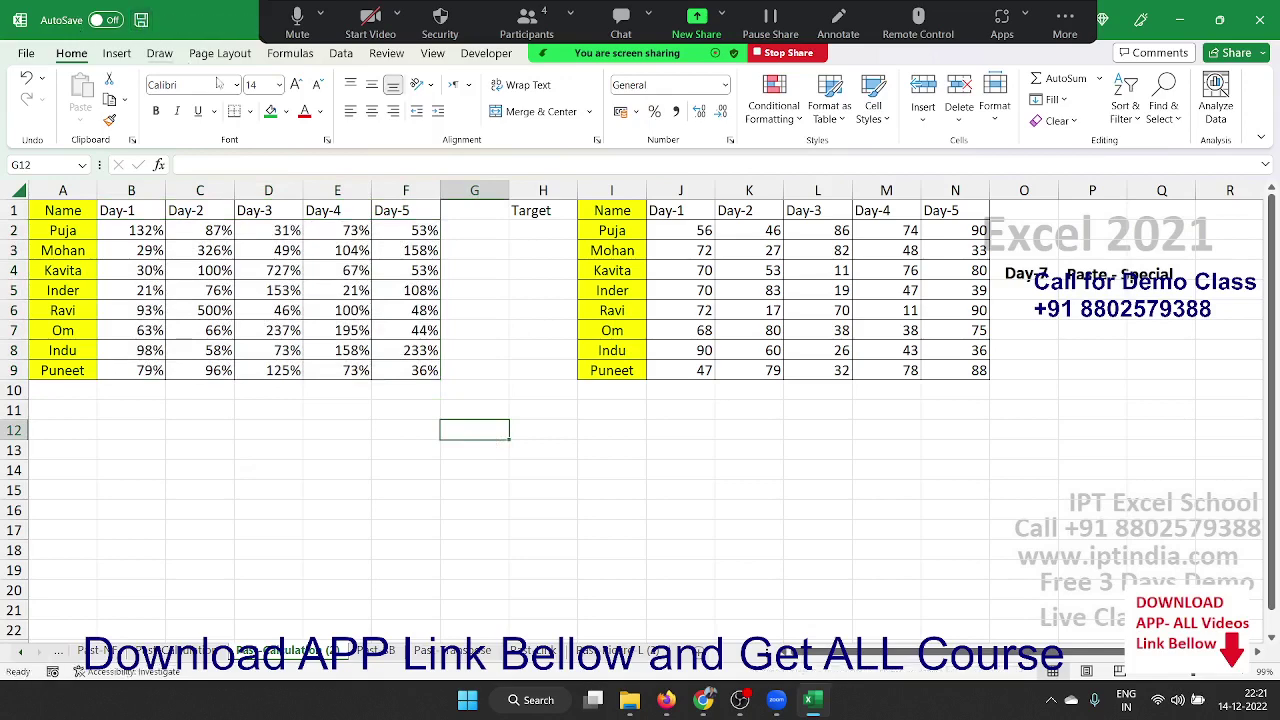
# Close Excel, open the contact's chat in WhatsApp Web, and bring up attachment choices.
pyautogui.click(1260, 20)
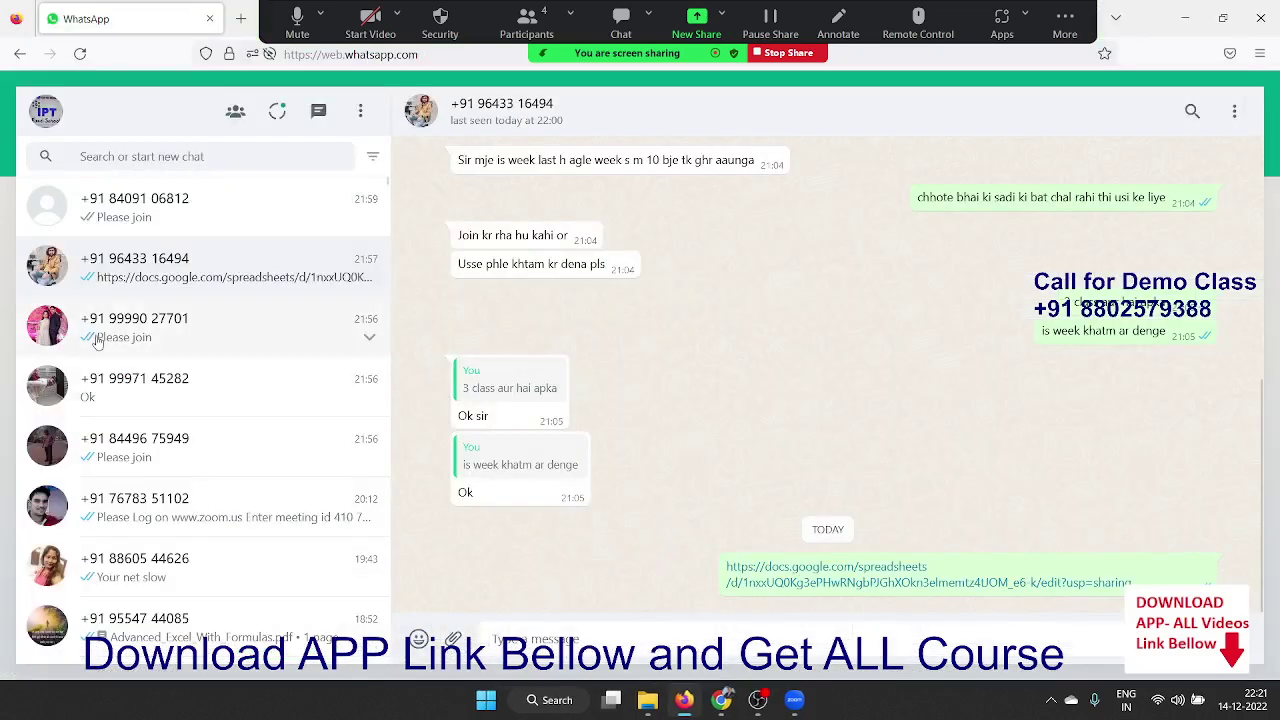
pyautogui.click(121, 398)
pyautogui.click(128, 446)
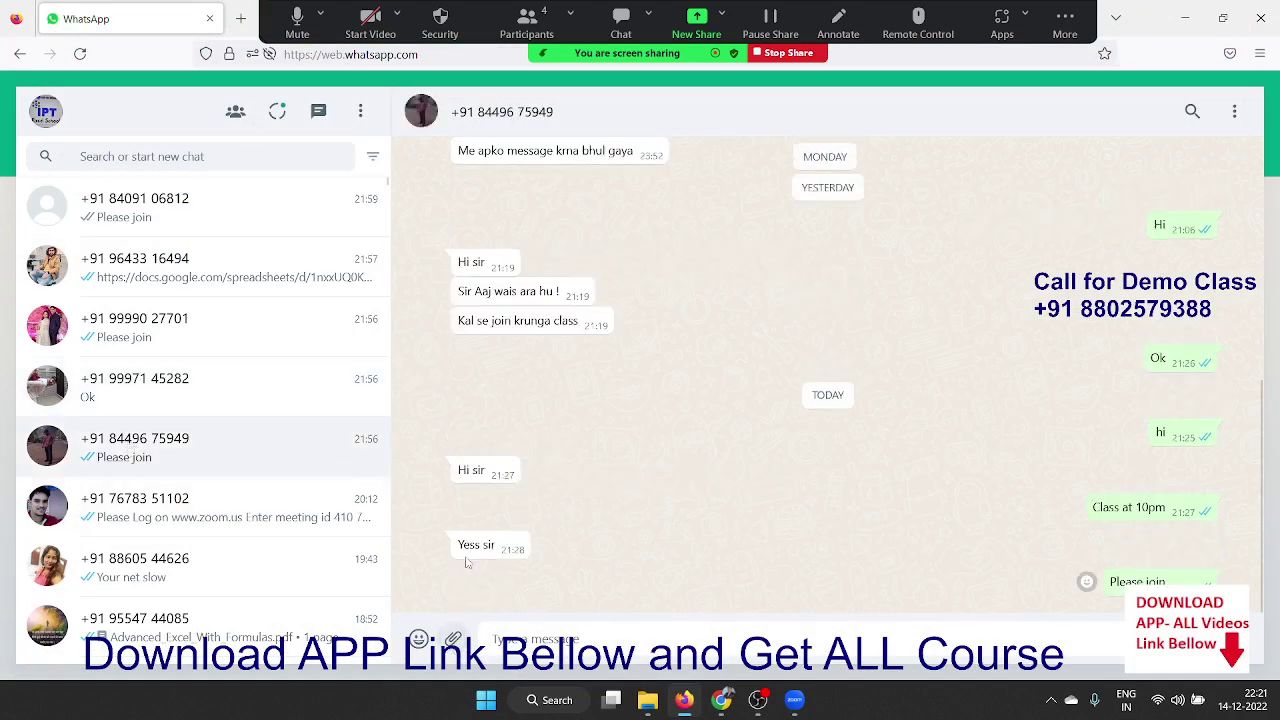
pyautogui.click(453, 638)
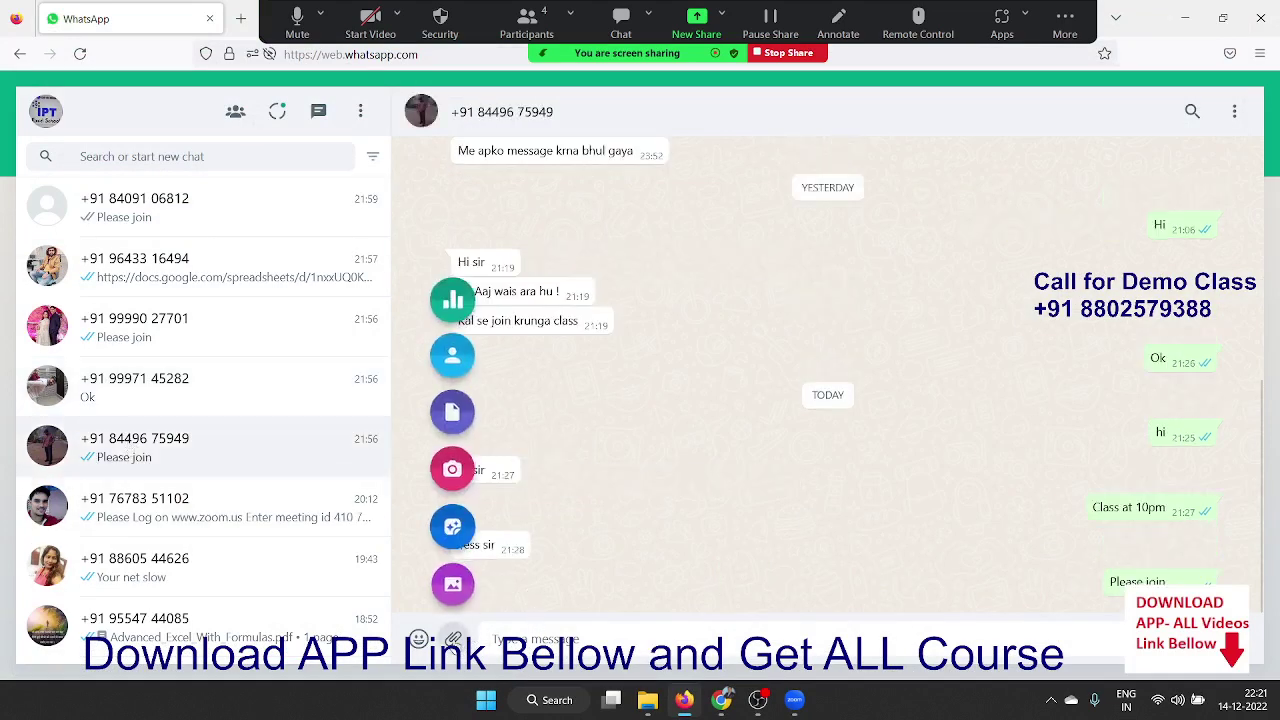
# Start a document attachment and browse the upload dialog to the APP_Rec (D:) drive.
pyautogui.click(462, 423)
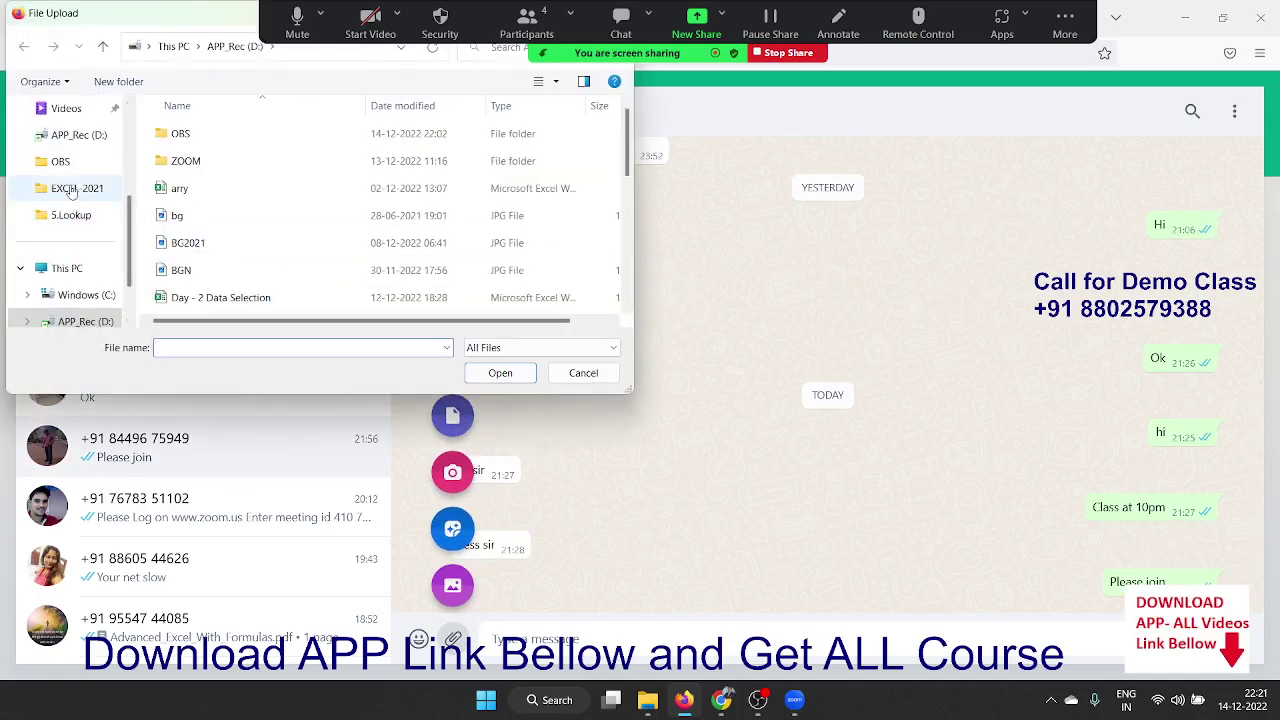
pyautogui.scroll(1, 90, 252)
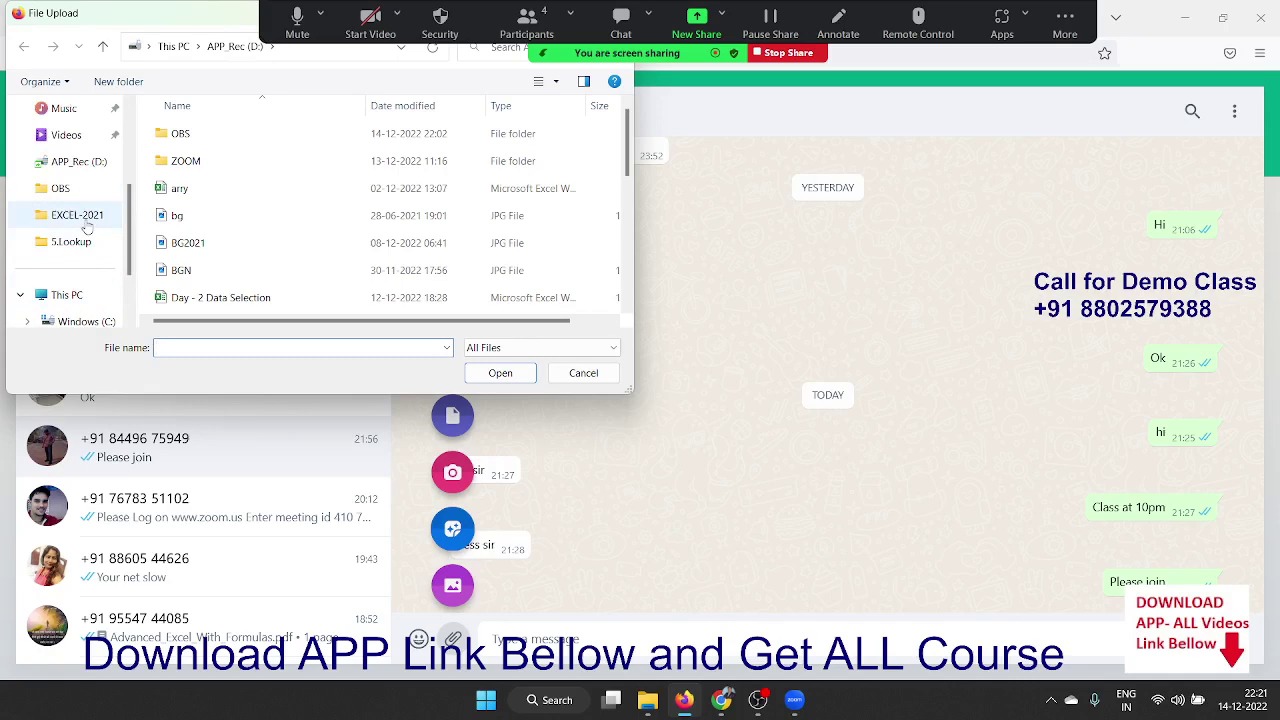
pyautogui.click(88, 226)
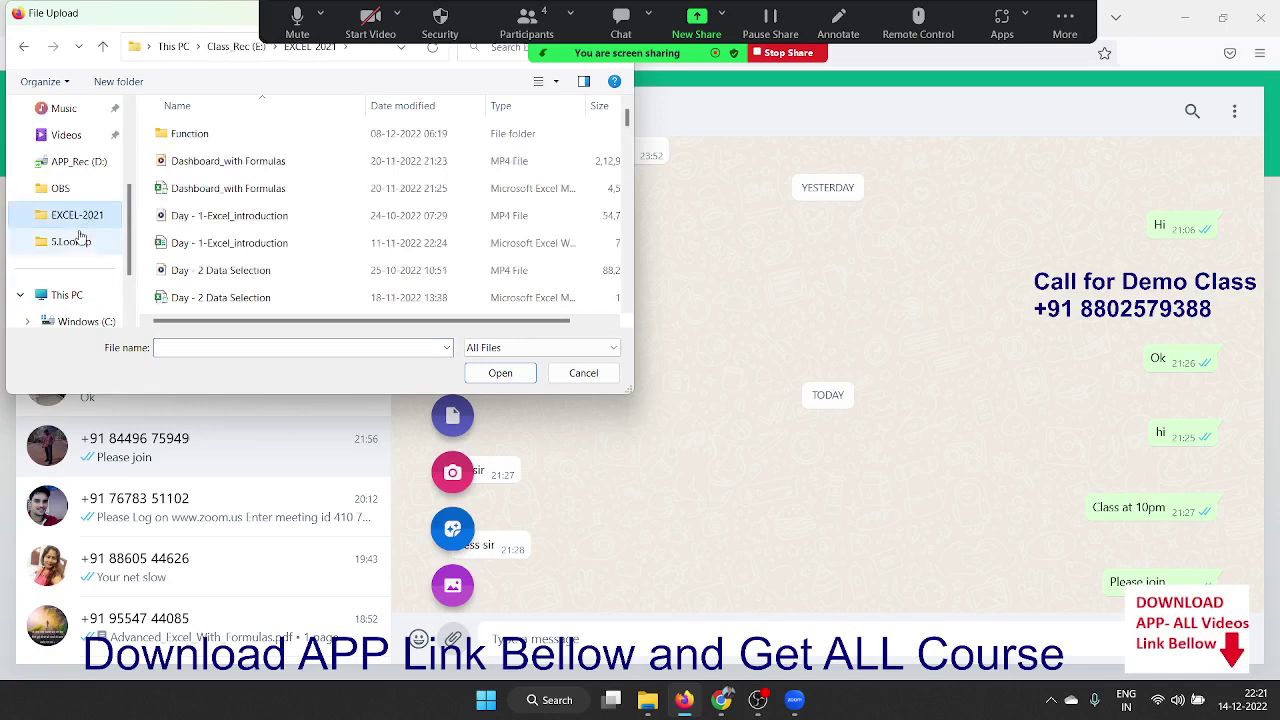
pyautogui.scroll(3, 75, 225)
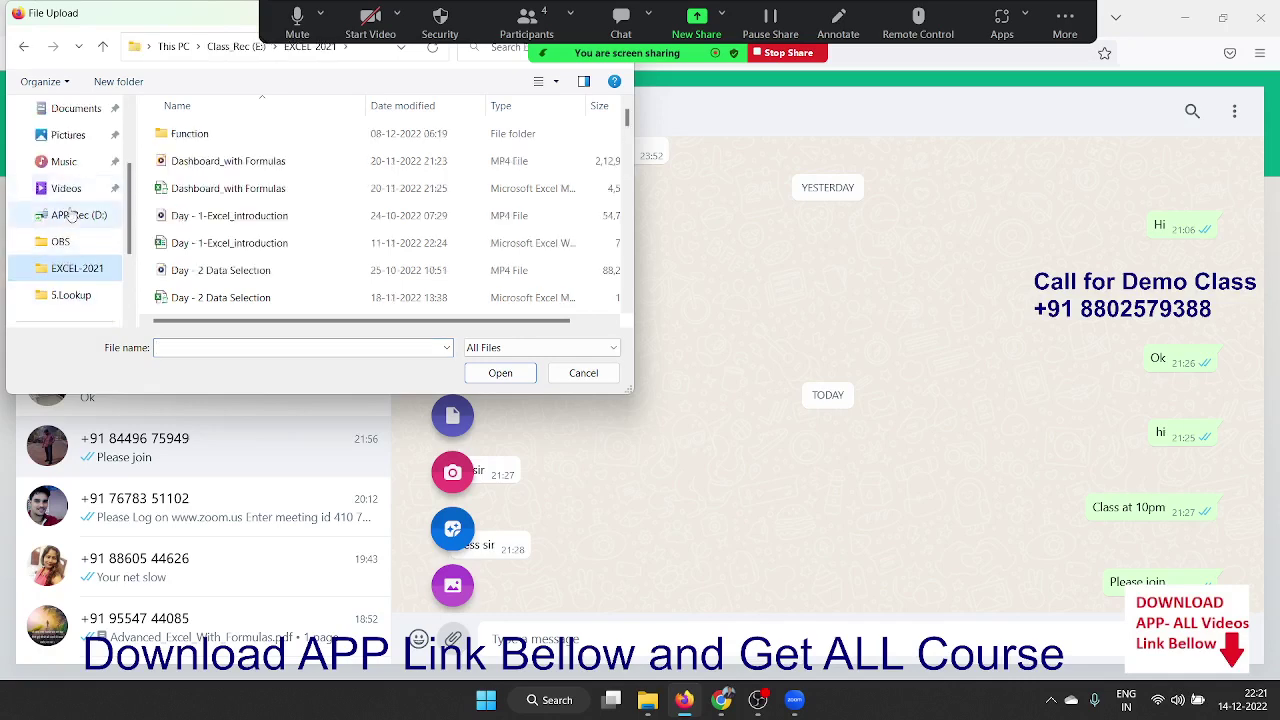
pyautogui.scroll(2, 70, 215)
pyautogui.click(75, 161)
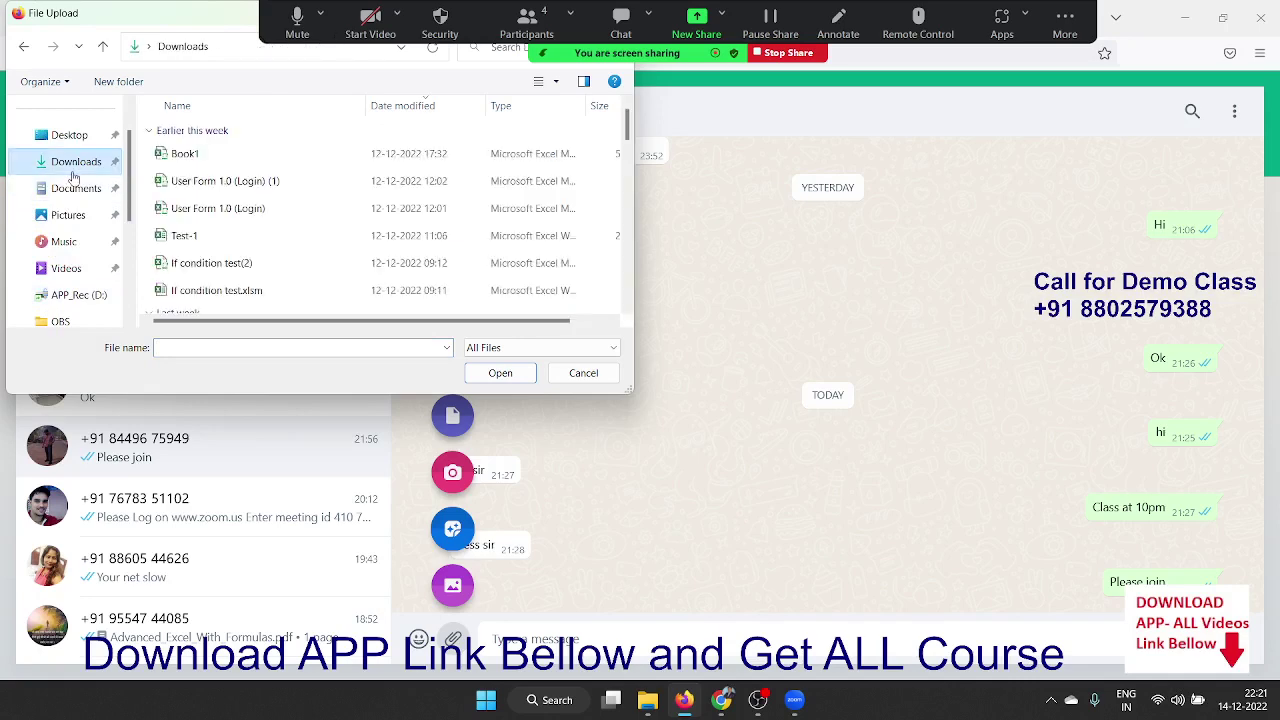
pyautogui.scroll(-3, 78, 215)
pyautogui.scroll(-3, 85, 240)
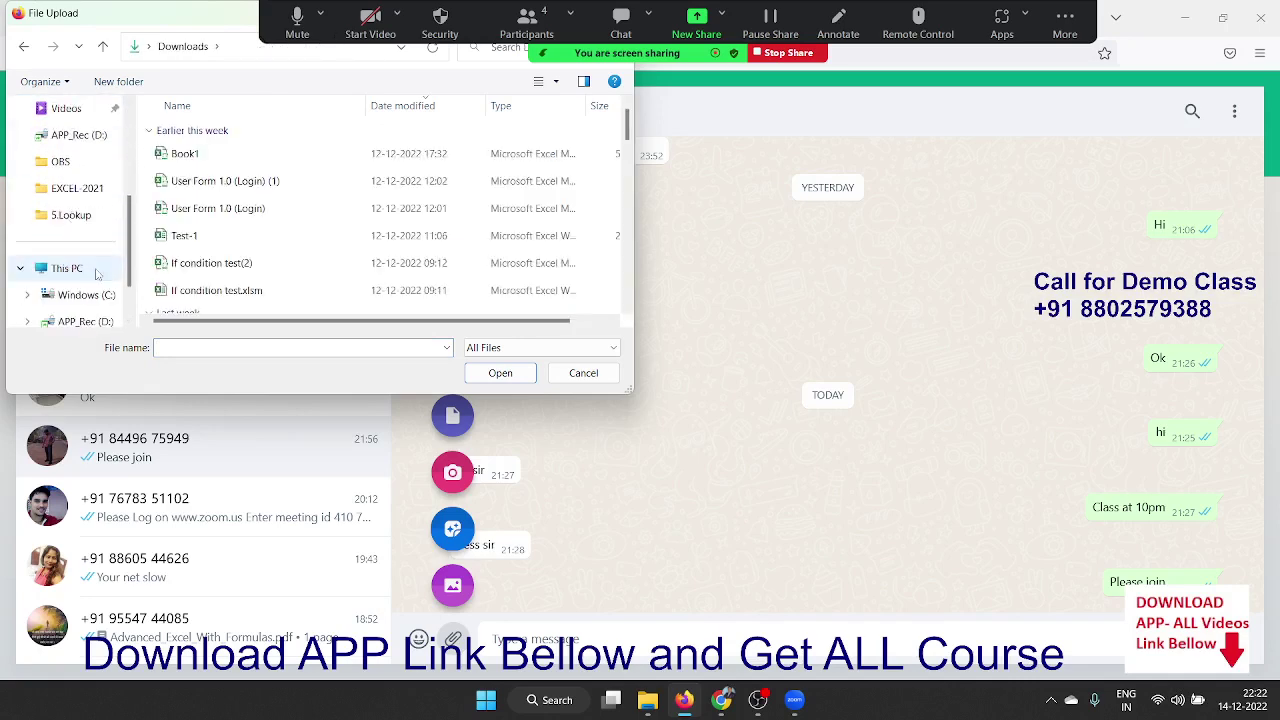
pyautogui.scroll(4, 95, 270)
pyautogui.scroll(4, 95, 270)
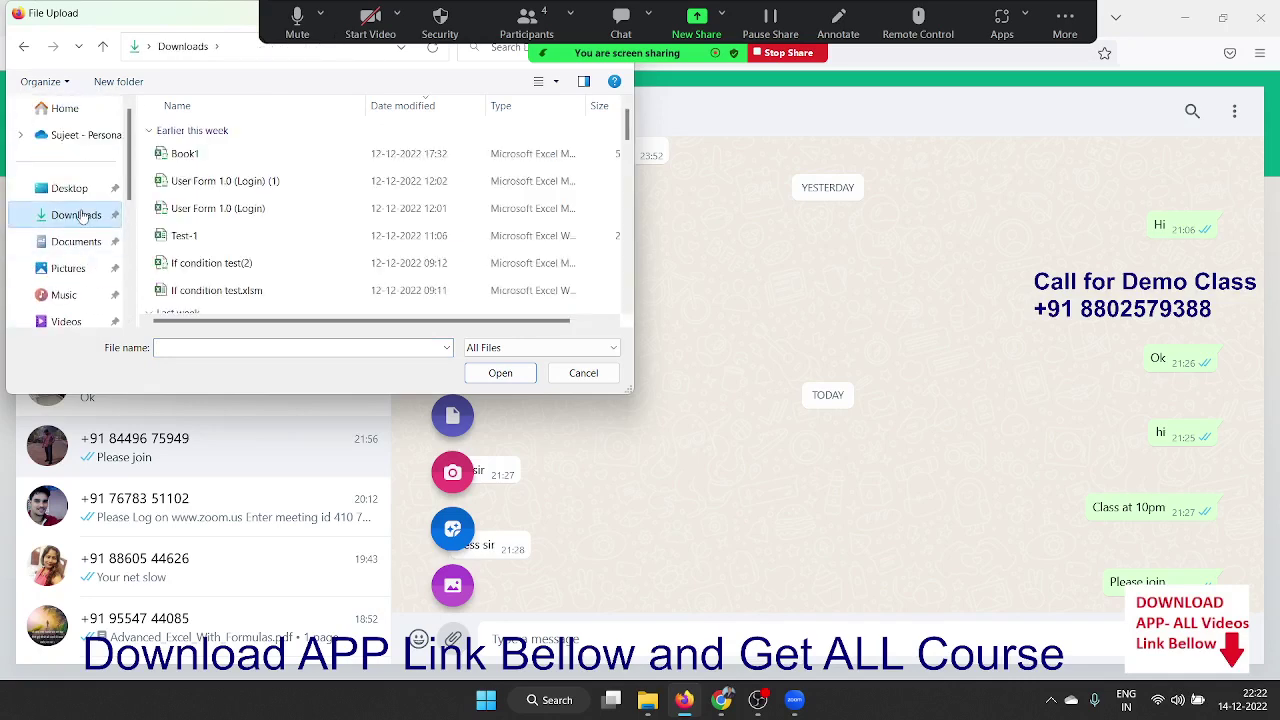
pyautogui.scroll(-3, 103, 245)
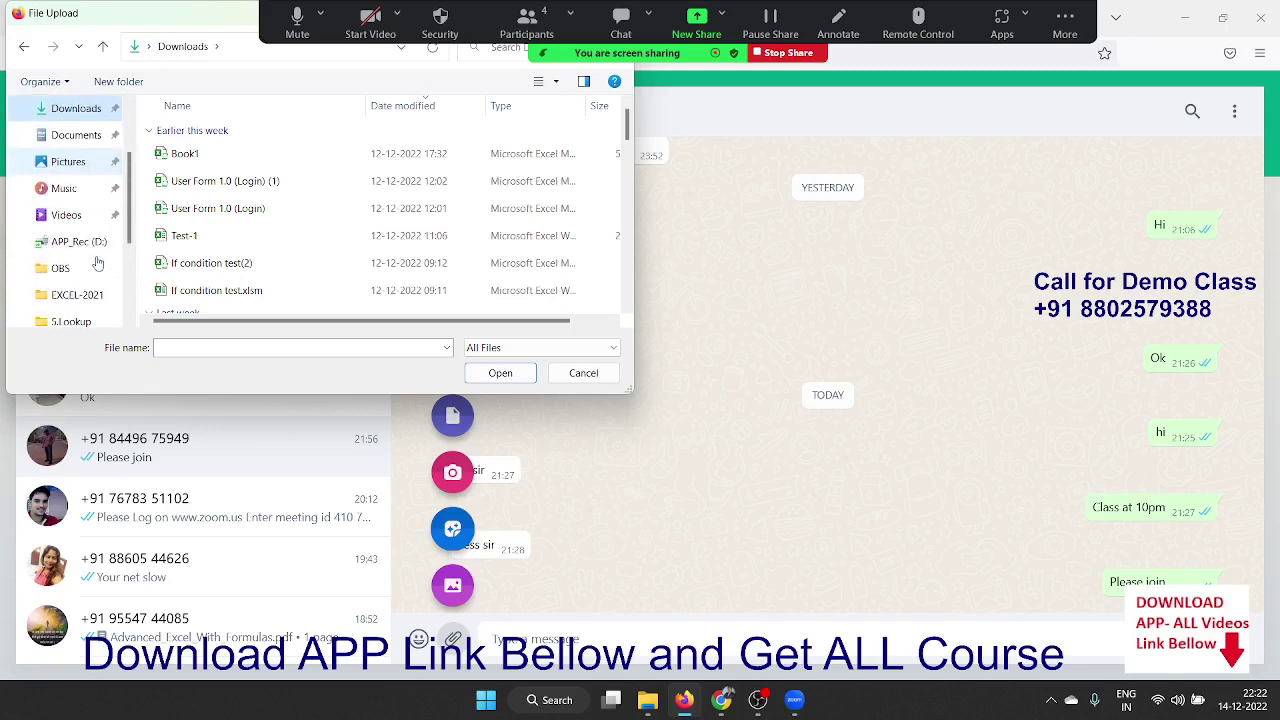
pyautogui.click(97, 243)
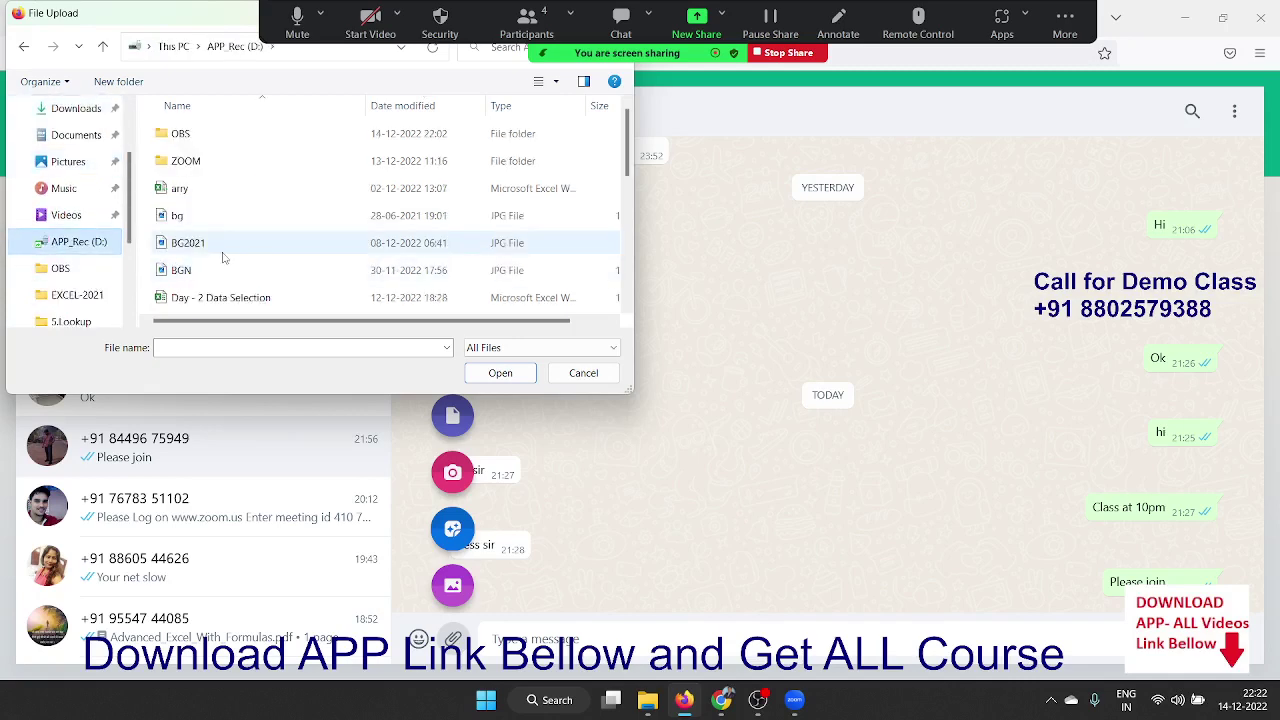
# Select the Day-7- Paste Special workbook on that drive as the attachment.
pyautogui.scroll(-5, 225, 250)
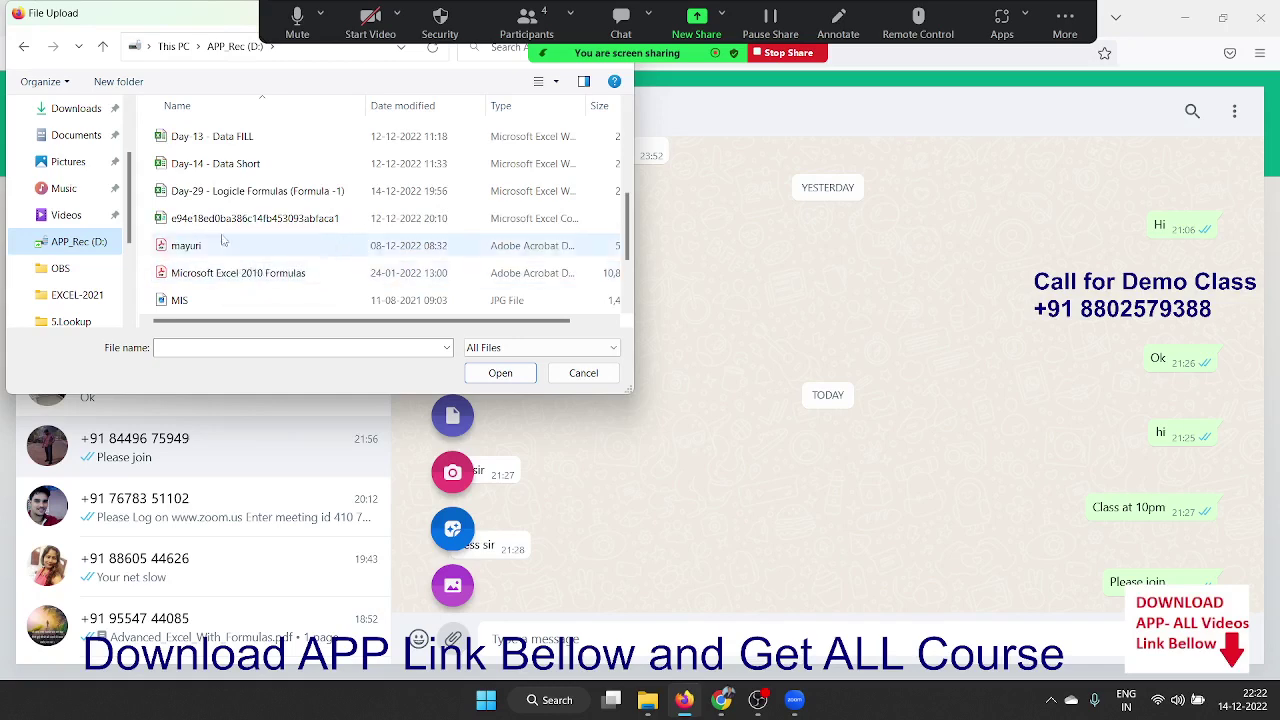
pyautogui.scroll(-1, 228, 240)
pyautogui.scroll(2, 253, 294)
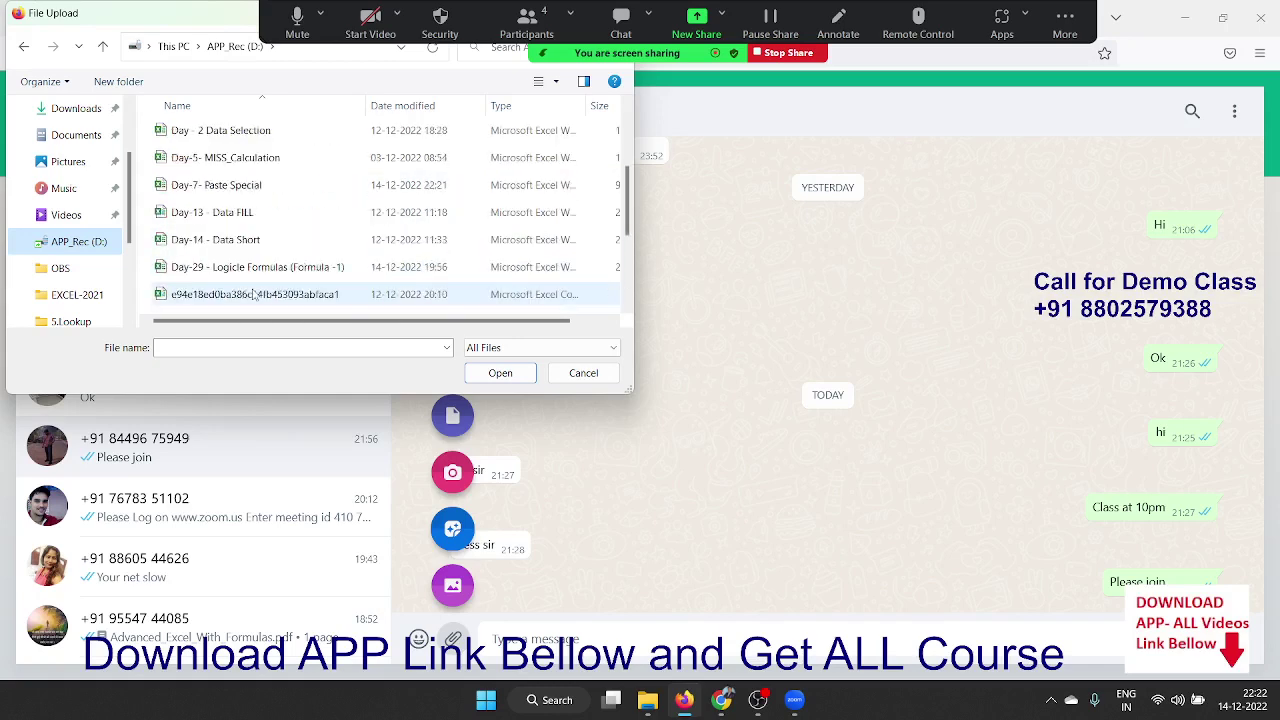
pyautogui.click(230, 185)
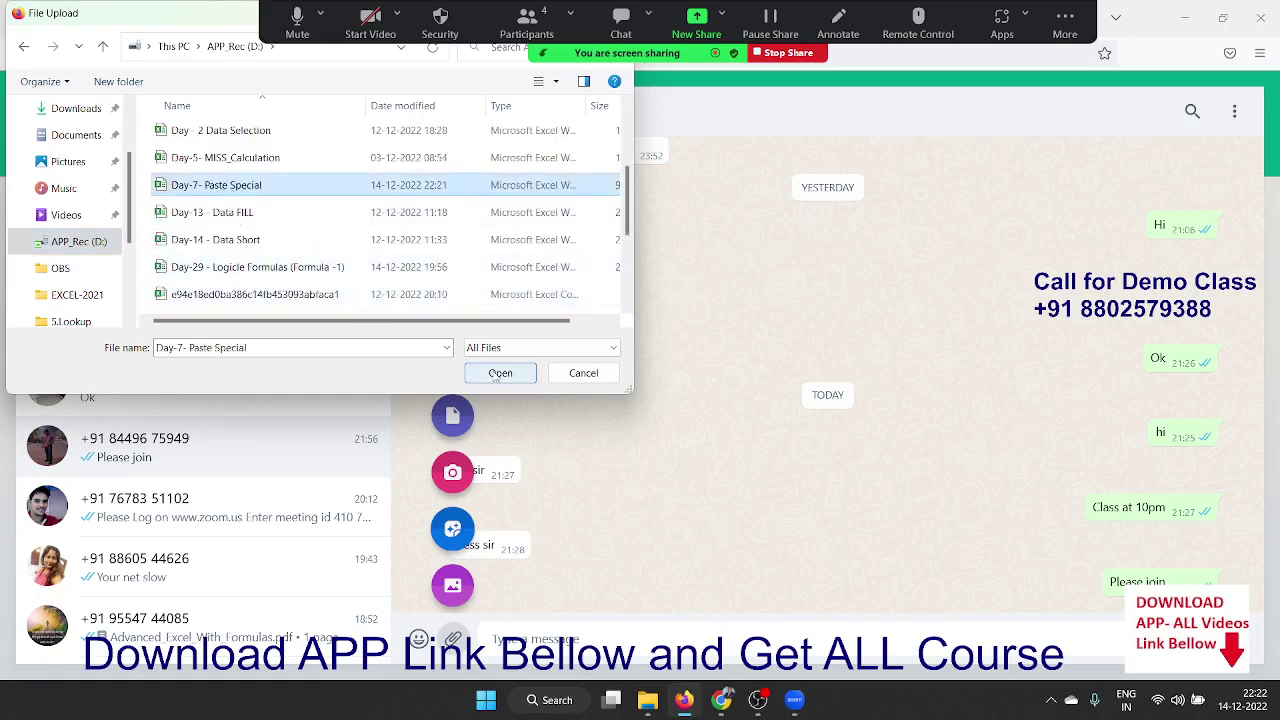